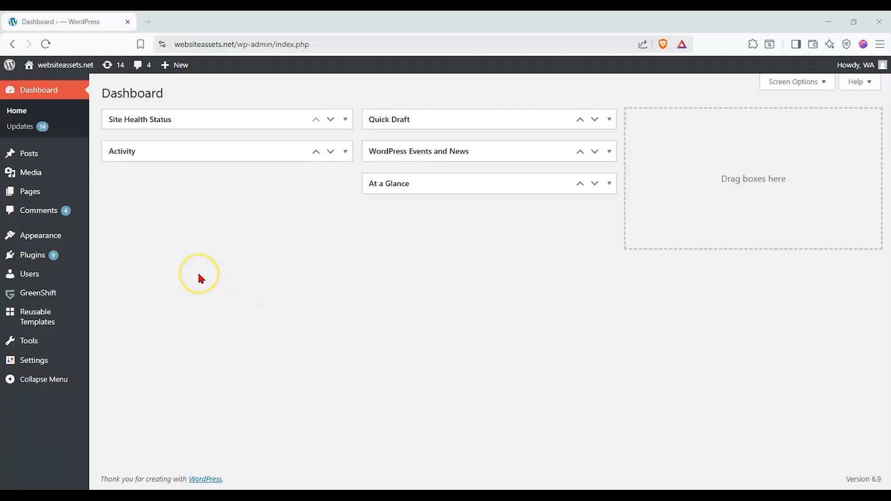
# - Review GreenShift's Theme Settings, including the Homepage Settings and Header pattern options
pyautogui.click(29, 300)
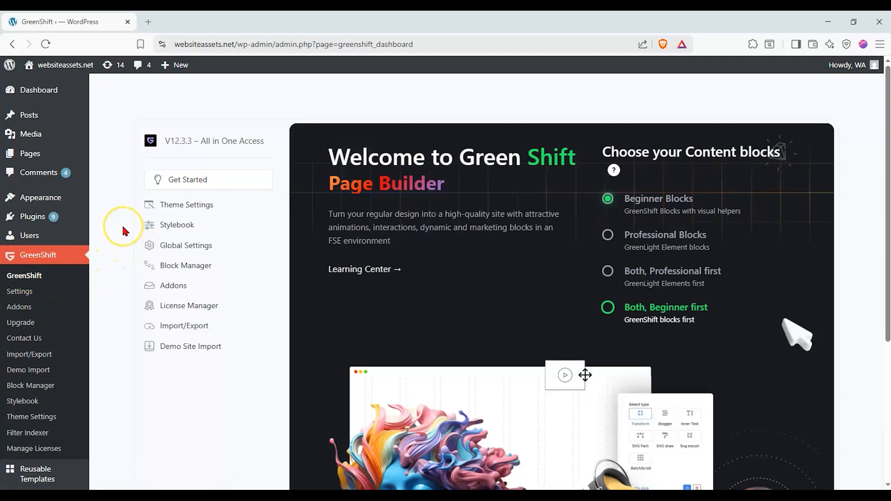
pyautogui.click(194, 212)
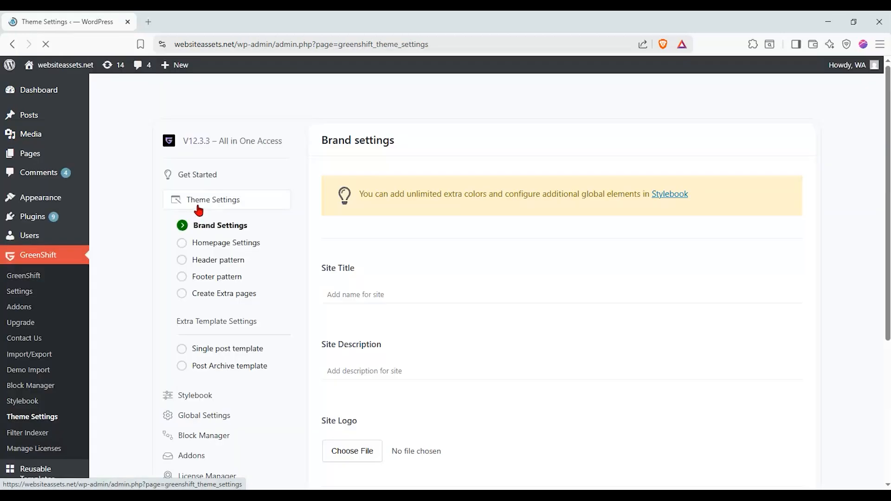
pyautogui.scroll(-1, 185, 223)
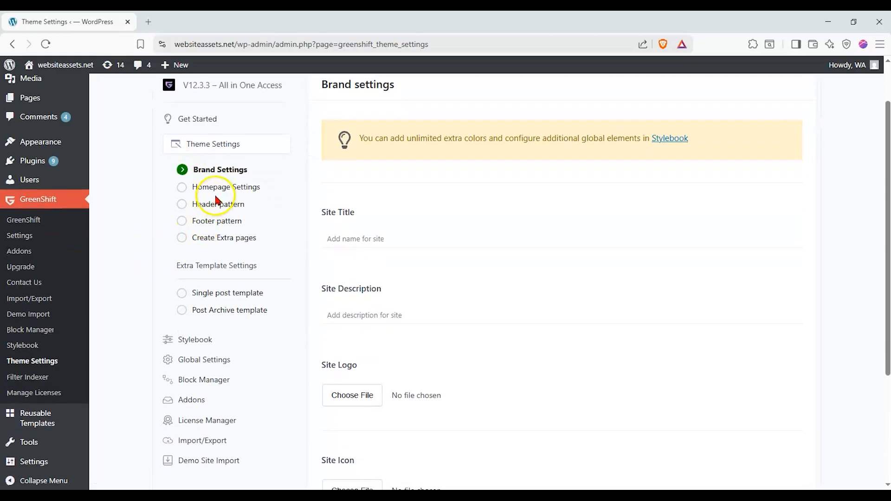
pyautogui.click(218, 186)
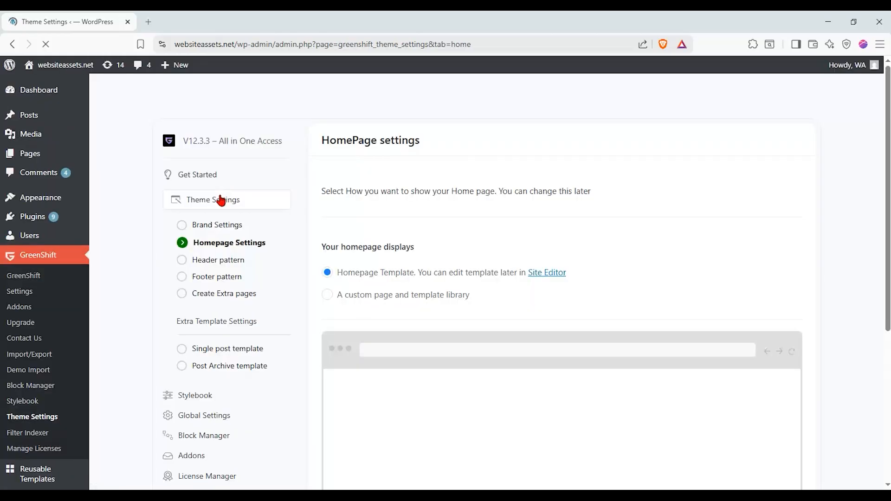
pyautogui.click(213, 261)
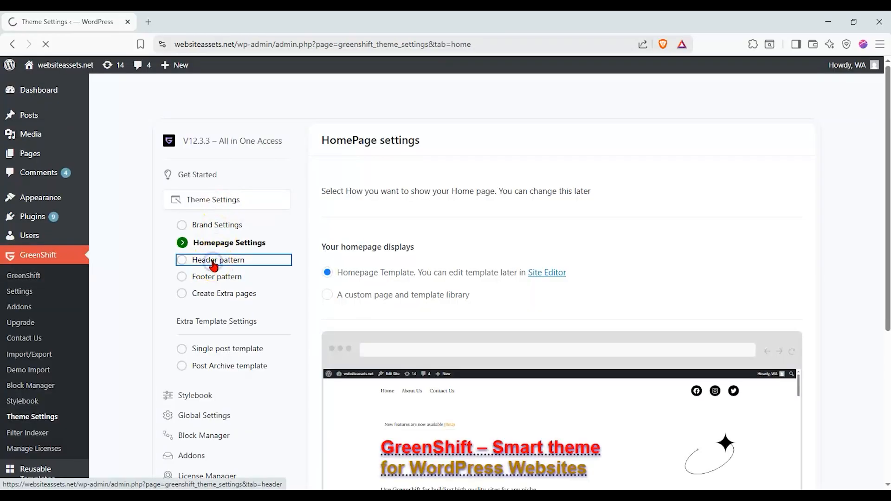
pyautogui.scroll(-3, 186, 265)
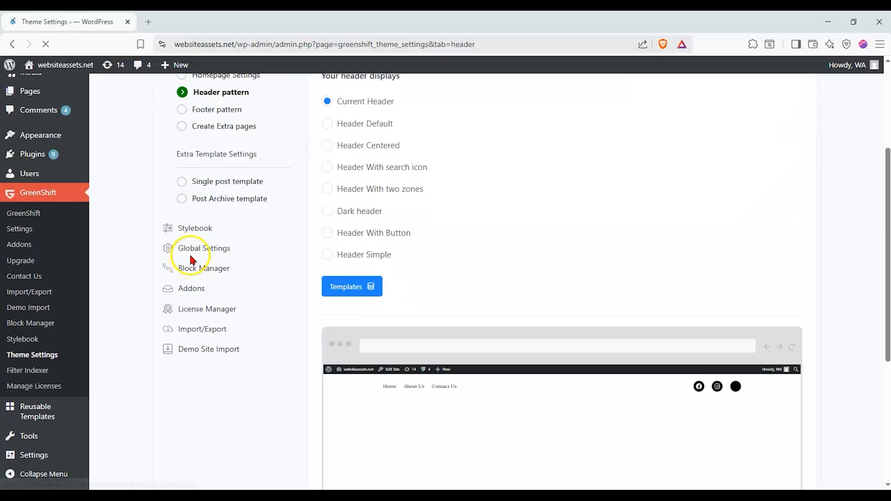
pyautogui.scroll(1, 188, 251)
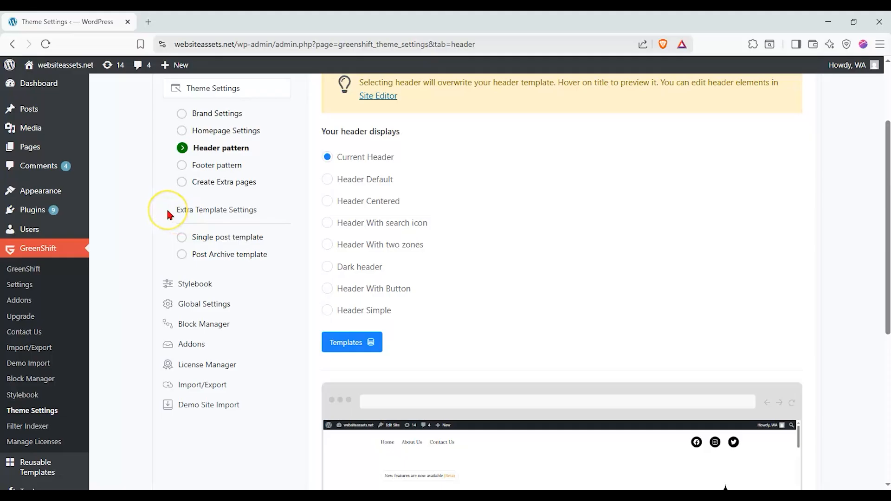
# - Preview the Single Default, Single with Cover block and Single with negative margin post templates, ending on Single Default
pyautogui.click(208, 238)
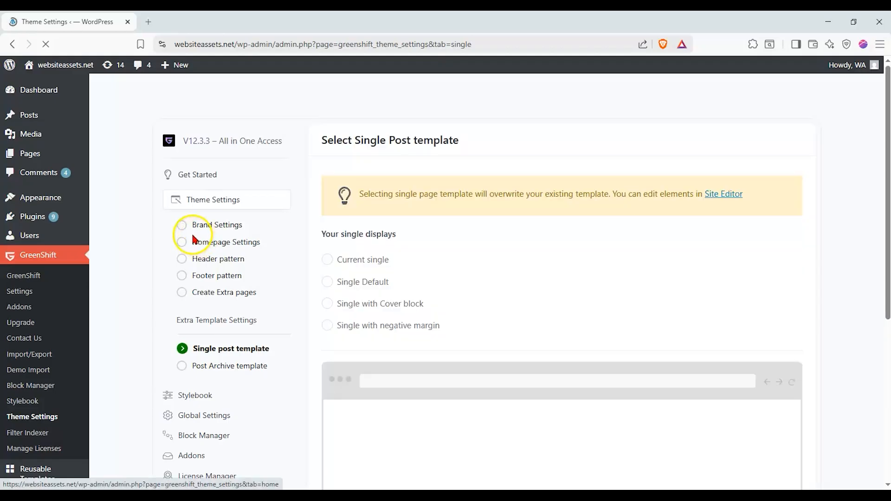
pyautogui.scroll(-4, 191, 223)
pyautogui.click(344, 121)
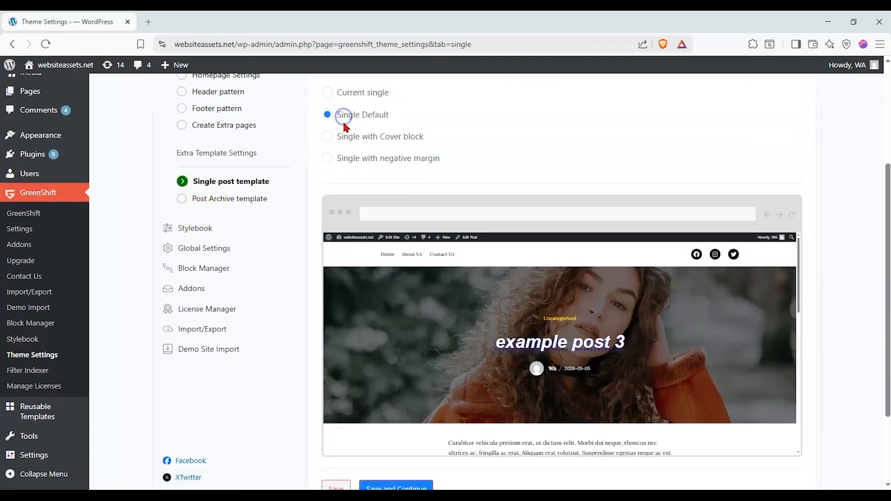
pyautogui.click(343, 137)
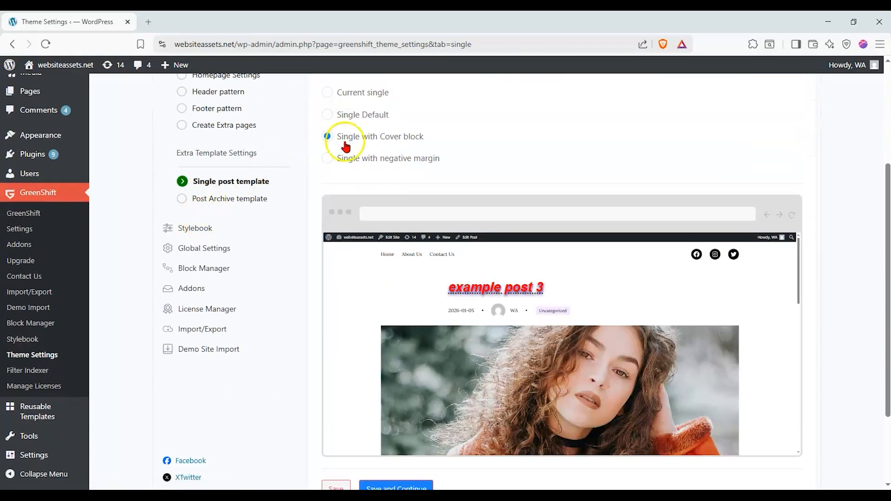
pyautogui.click(350, 160)
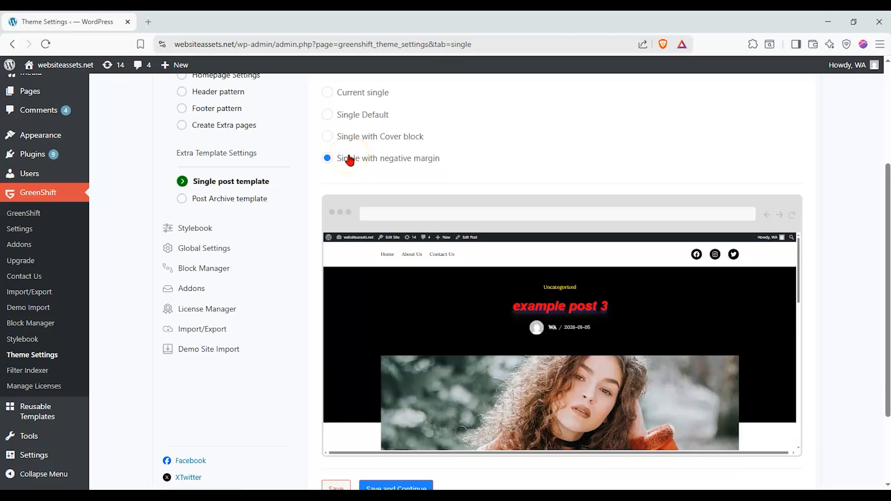
pyautogui.scroll(-3, 355, 257)
pyautogui.click(368, 116)
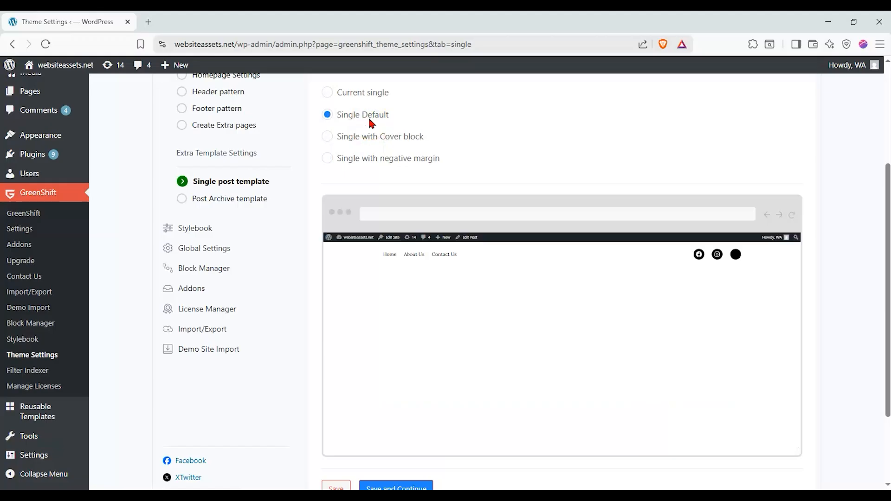
pyautogui.scroll(1, 363, 130)
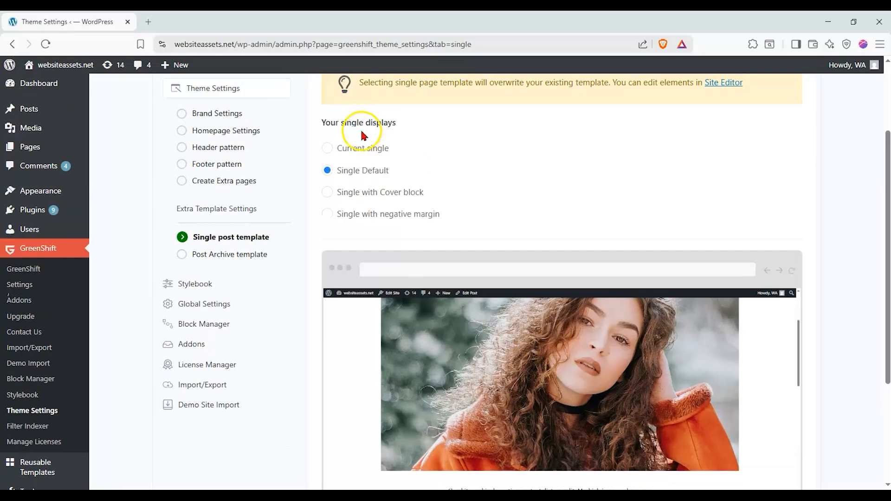
pyautogui.scroll(1, 361, 132)
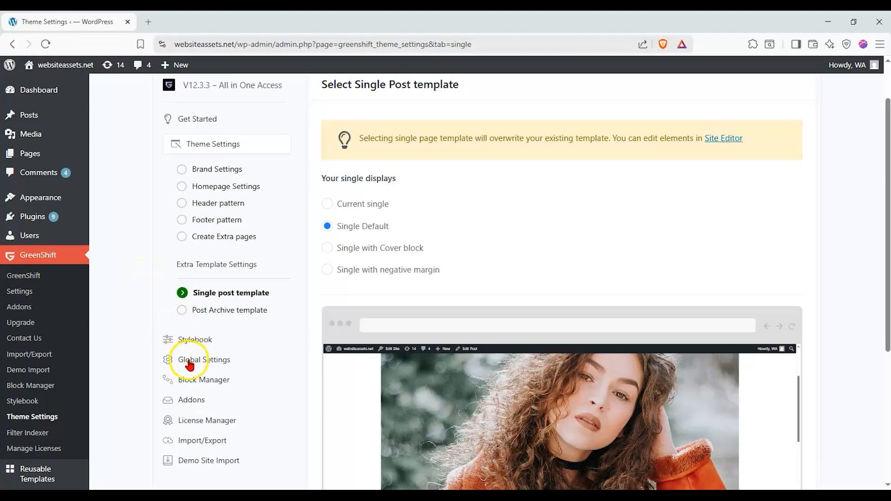
# - Check the GreenShift addons page for the status of the Query and Dynamic addon
pyautogui.click(190, 403)
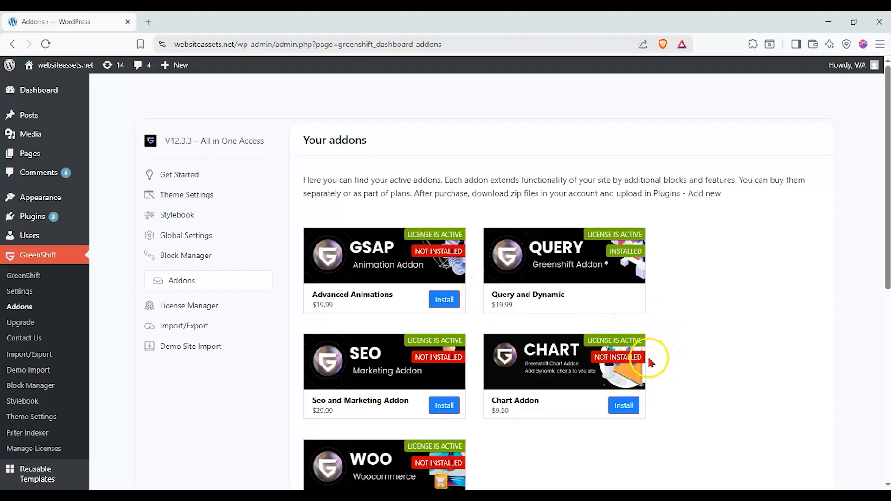
pyautogui.moveTo(630, 403)
pyautogui.moveTo(640, 239)
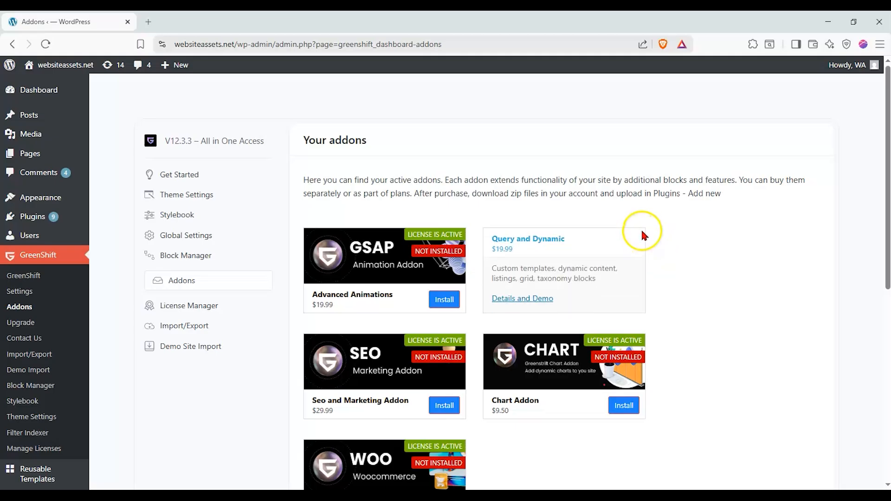
# - Open example post 3 from the posts list for editing in a new browser tab
pyautogui.click(38, 118)
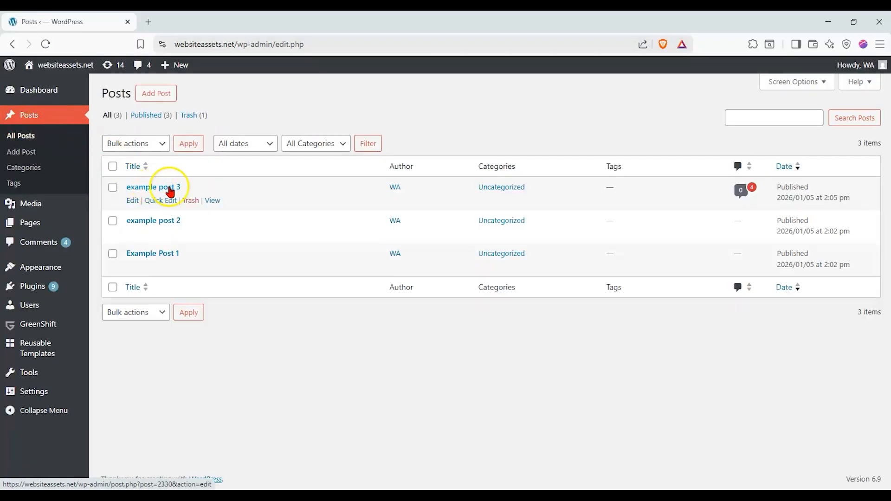
pyautogui.rightClick(151, 188)
pyautogui.click(165, 199)
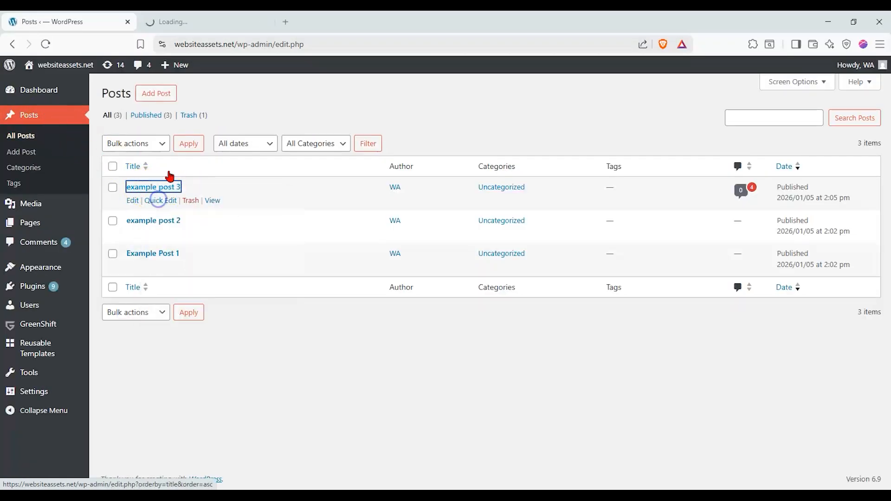
pyautogui.click(196, 33)
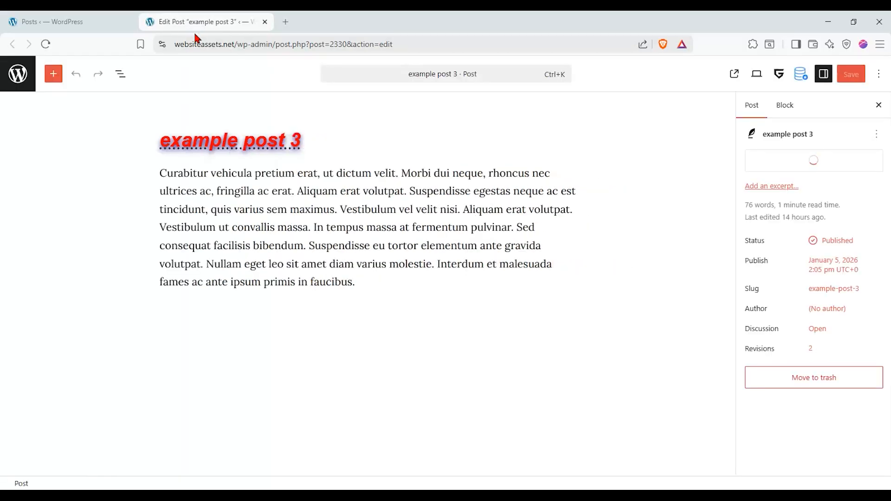
pyautogui.click(204, 131)
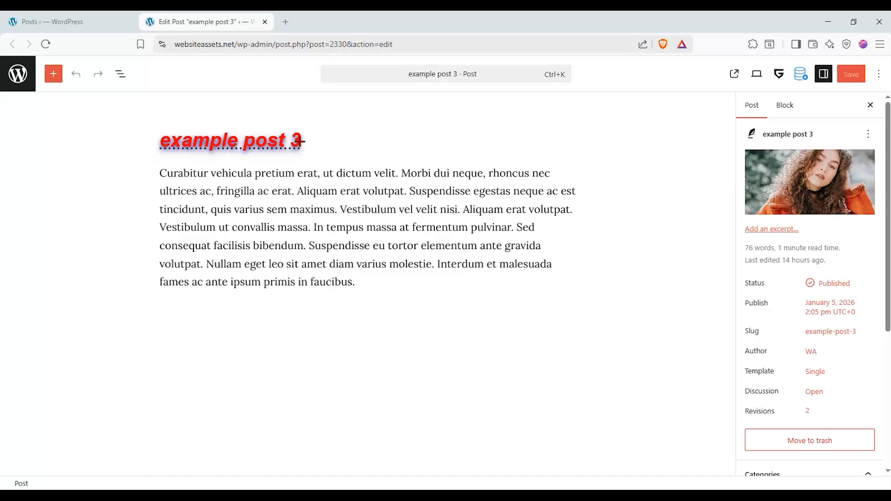
pyautogui.click(286, 140)
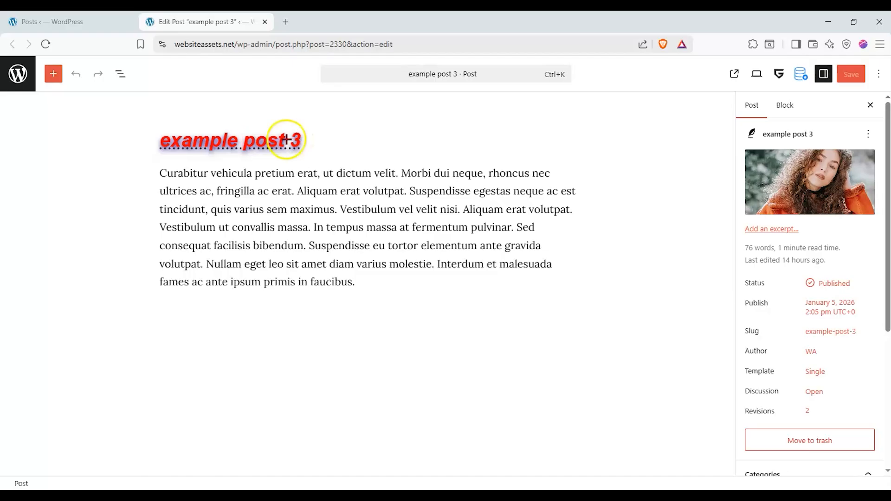
pyautogui.click(868, 134)
pyautogui.click(835, 180)
pyautogui.click(563, 225)
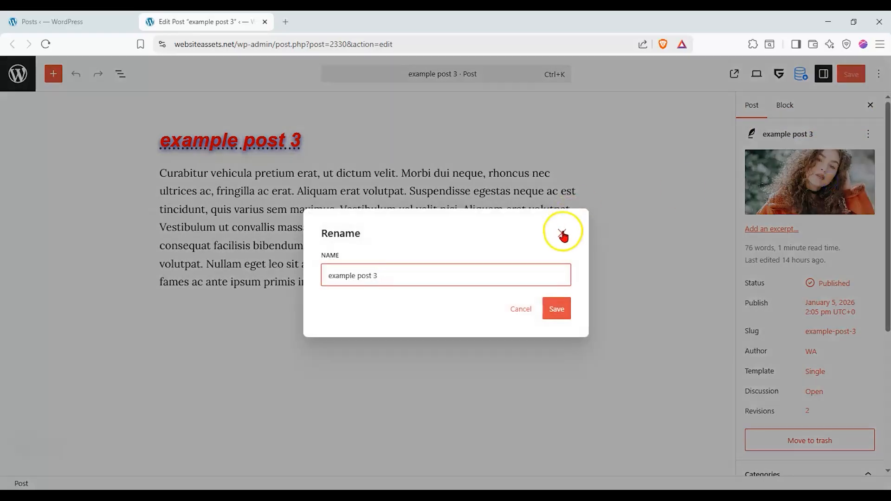
# - Inspect the post's block structure, its Text Advanced block and the featured image in the post settings
pyautogui.click(120, 74)
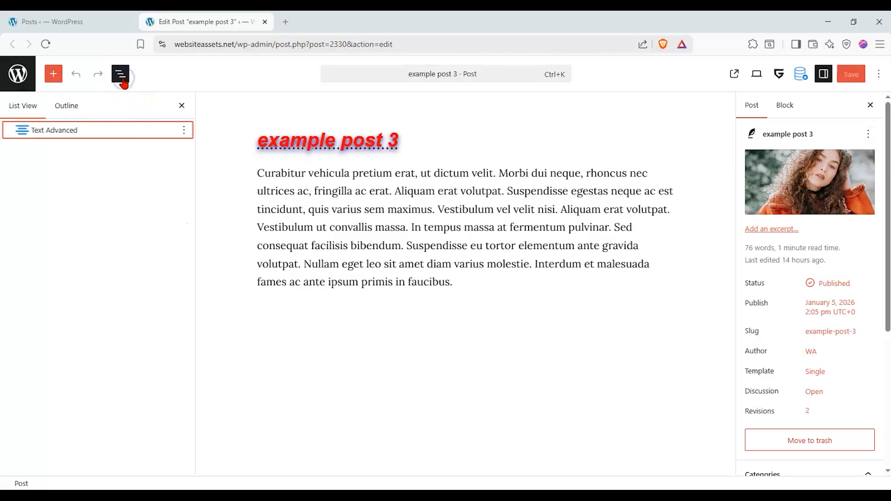
pyautogui.click(113, 131)
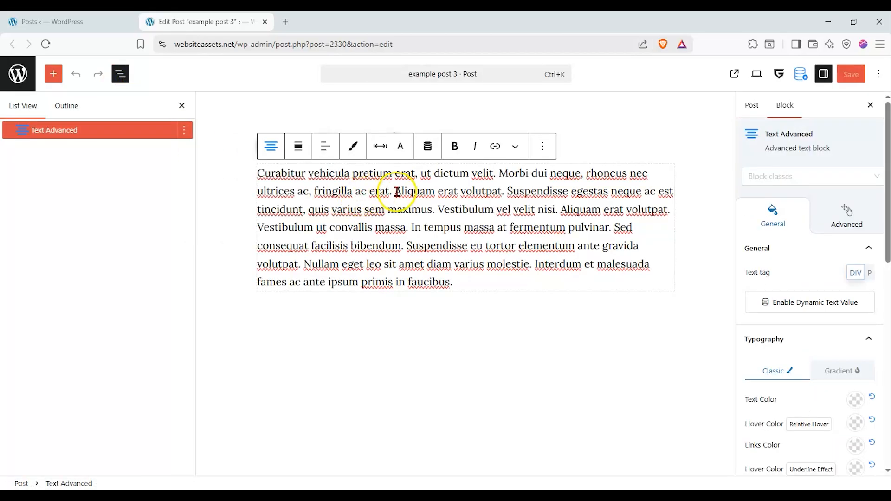
pyautogui.click(751, 108)
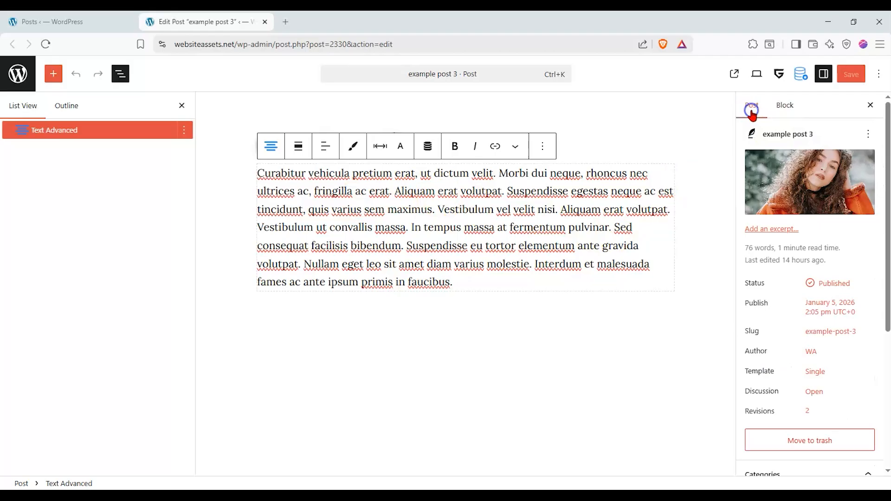
pyautogui.click(795, 181)
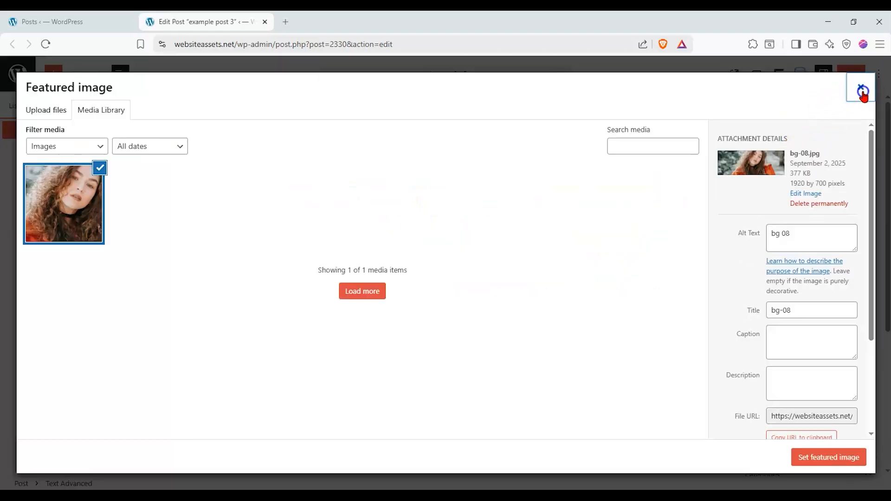
pyautogui.click(860, 88)
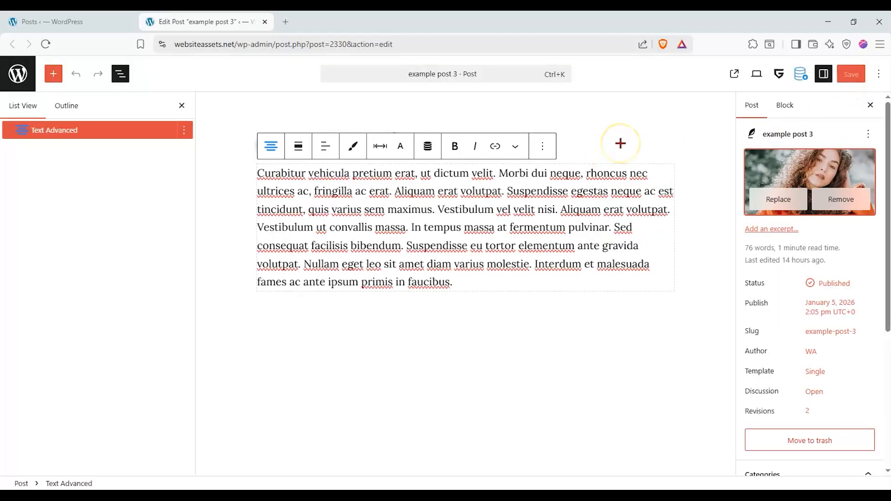
# - Add an empty paragraph below the post's text and display the library of available blocks
pyautogui.click(501, 313)
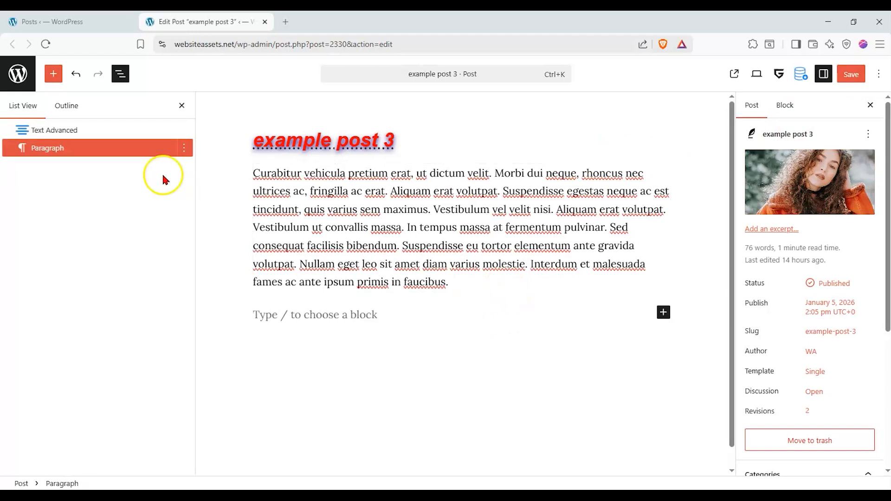
pyautogui.click(55, 79)
pyautogui.moveTo(191, 142)
pyautogui.mouseDown()
pyautogui.moveTo(189, 171)
pyautogui.moveTo(195, 141)
pyautogui.mouseUp()
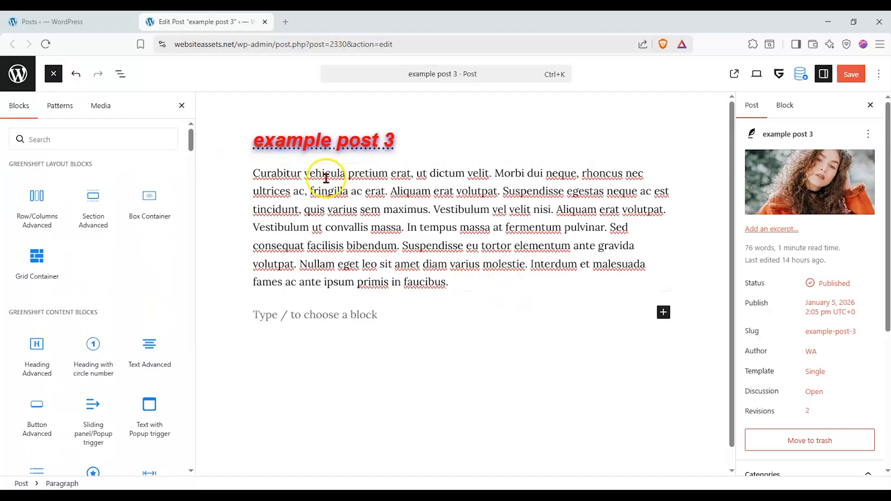
pyautogui.click(264, 22)
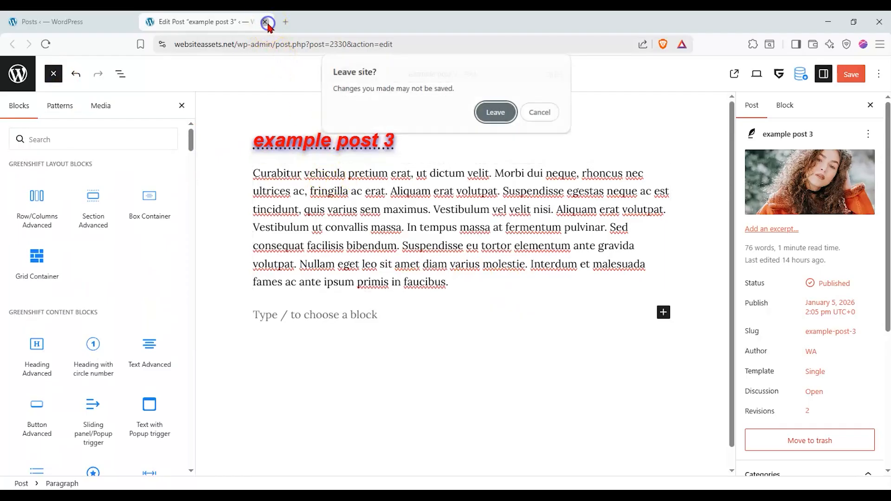
pyautogui.click(534, 115)
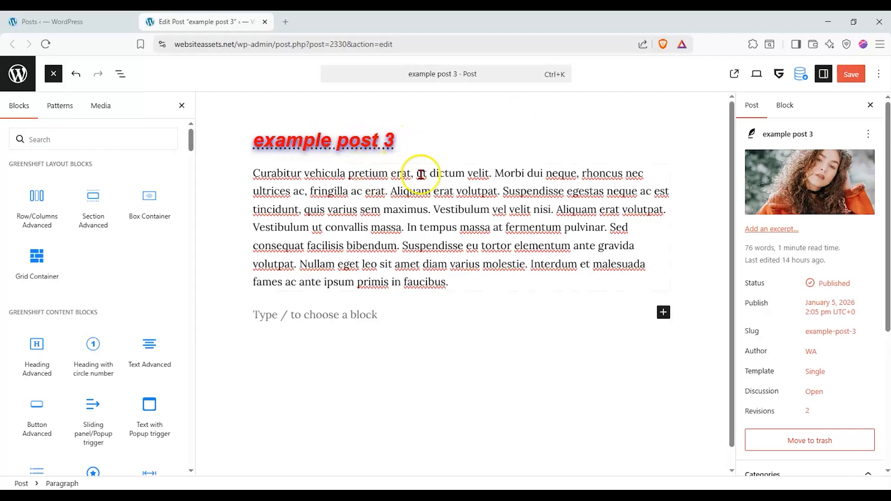
pyautogui.moveTo(757, 158)
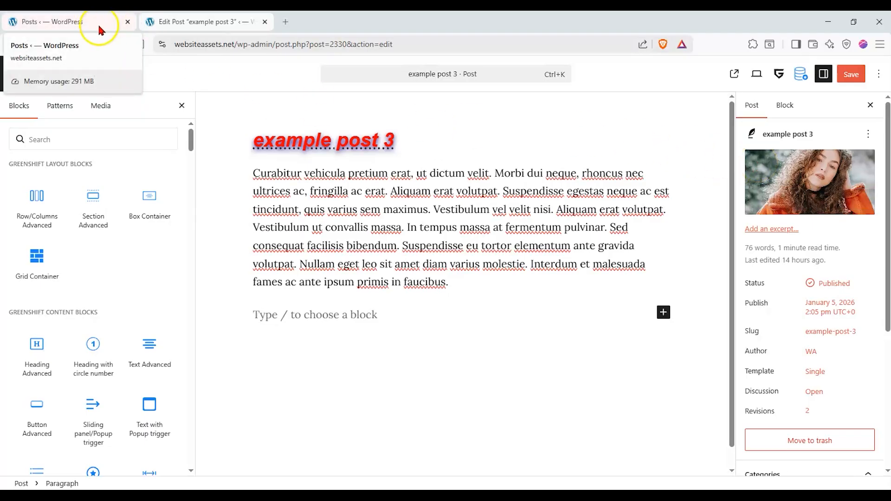
# - Open the published example post 3 in a new tab and close its editor, discarding the unsaved changes
pyautogui.click(65, 25)
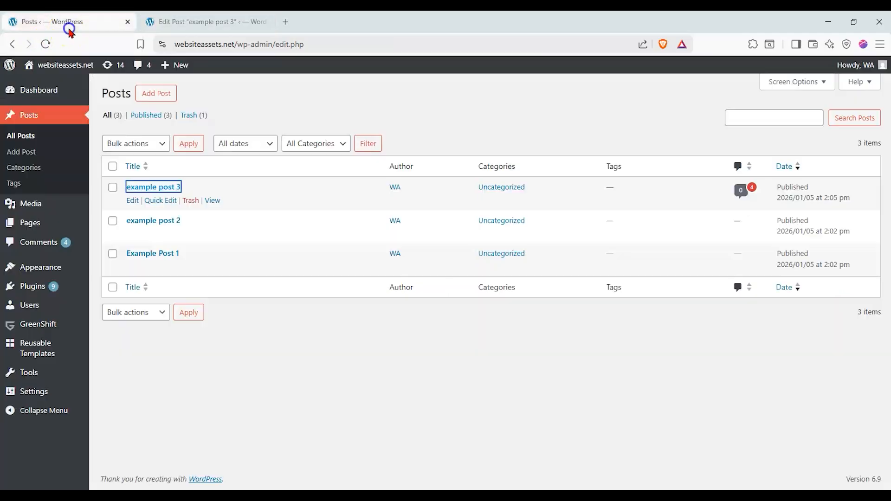
pyautogui.rightClick(213, 200)
pyautogui.click(229, 208)
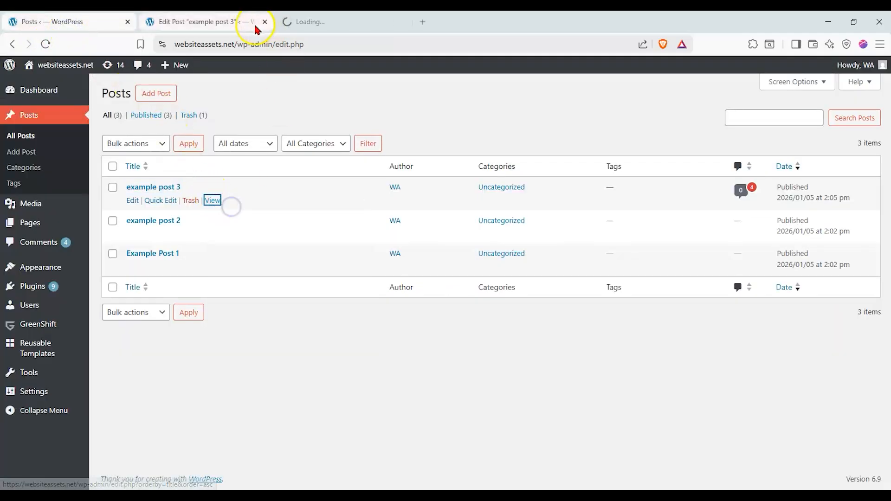
pyautogui.click(264, 22)
pyautogui.click(485, 132)
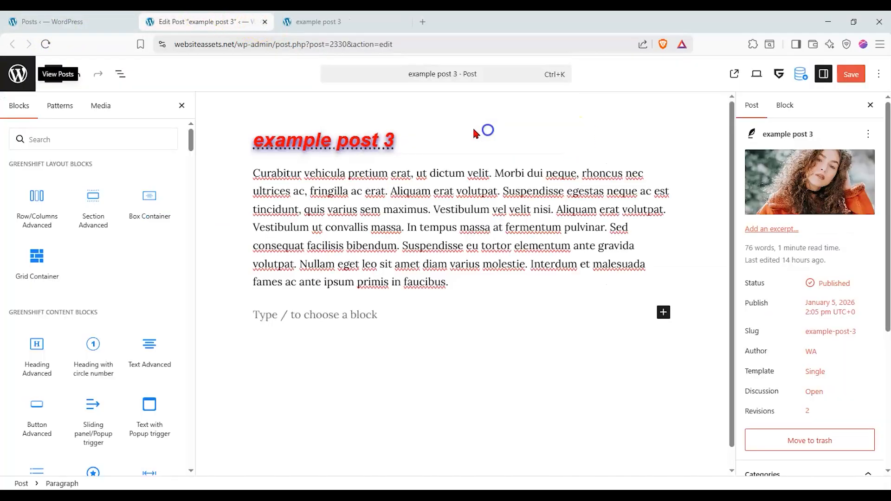
# - Examine the published layout of example post 3, from its title and post details down through the page content
pyautogui.scroll(-5, 184, 168)
pyautogui.scroll(-5, 148, 170)
pyautogui.scroll(12, 149, 170)
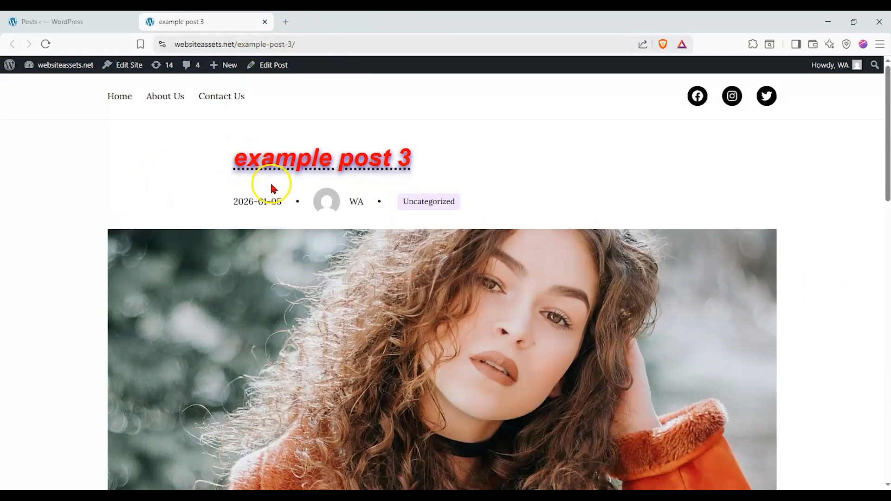
pyautogui.scroll(-10, 269, 182)
pyautogui.scroll(-4, 272, 185)
pyautogui.scroll(3, 270, 181)
pyautogui.scroll(-6, 260, 251)
pyautogui.scroll(15, 227, 240)
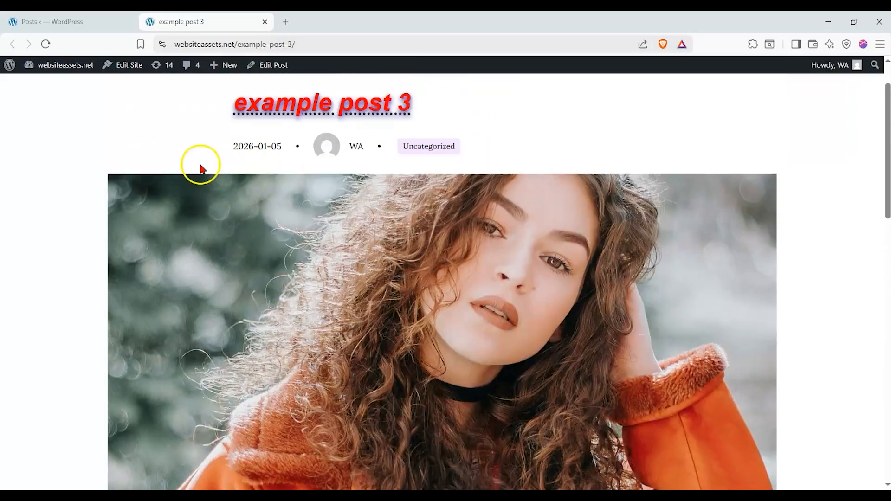
# - Return to the WordPress admin tab and open the Site Editor for the website's design
pyautogui.click(51, 21)
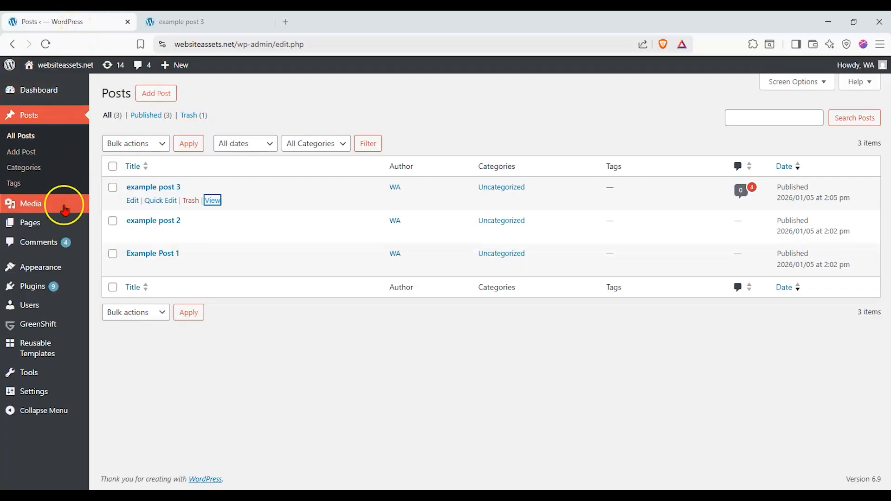
pyautogui.moveTo(42, 264)
pyautogui.click(108, 285)
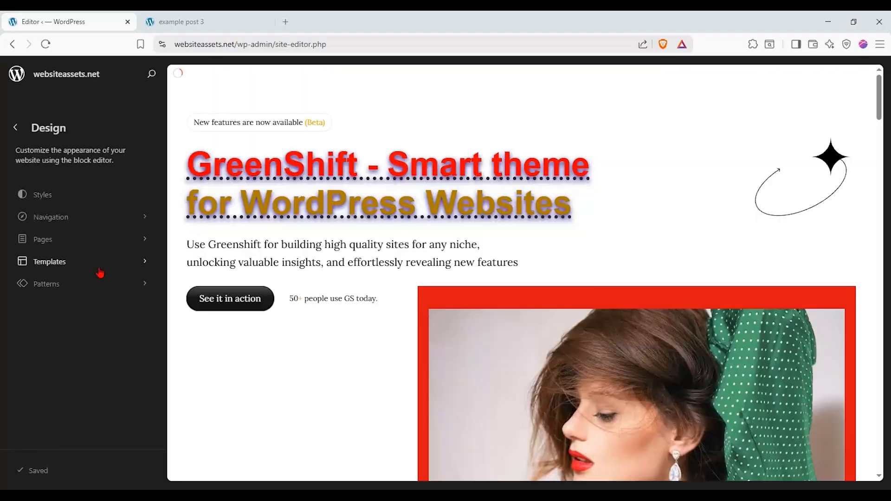
pyautogui.scroll(-3, 186, 242)
pyautogui.scroll(3, 195, 242)
pyautogui.scroll(-5, 195, 244)
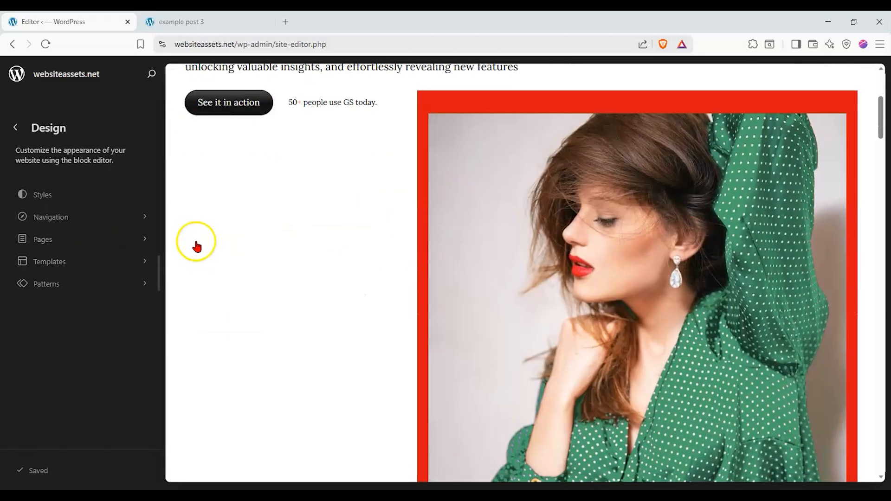
# - Open the Single template for editing from the list of all templates
pyautogui.click(109, 258)
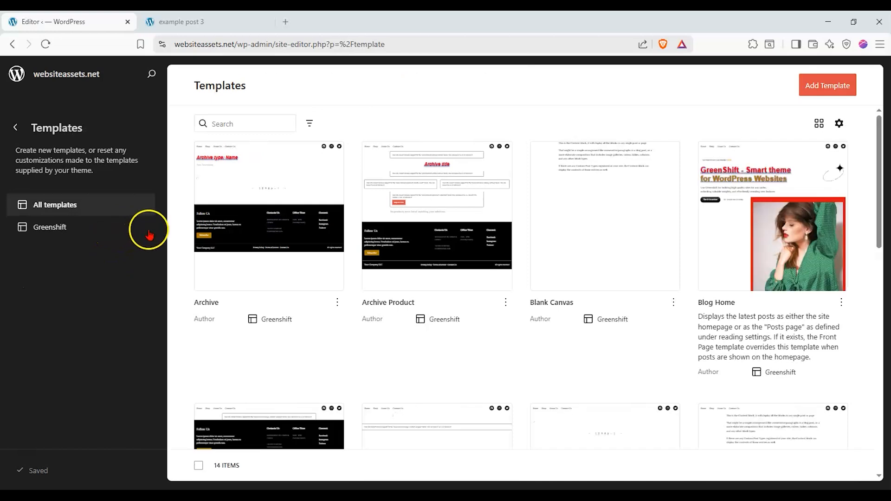
pyautogui.scroll(-10, 395, 277)
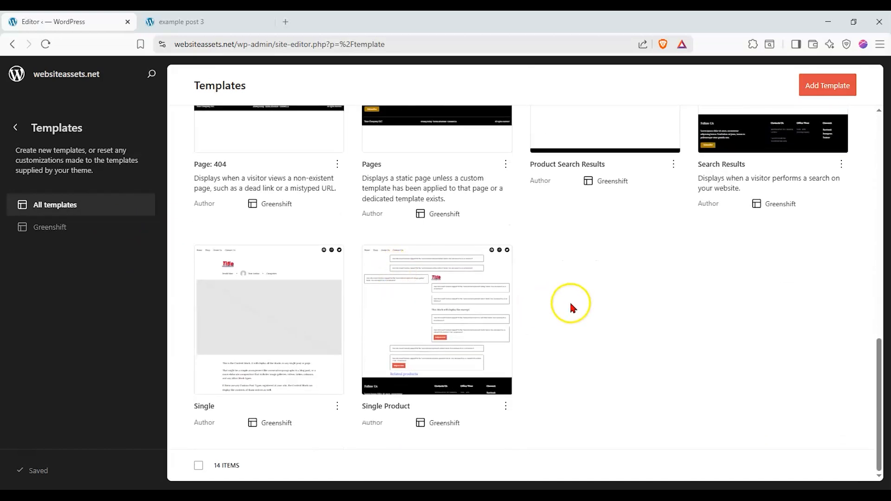
pyautogui.rightClick(293, 341)
pyautogui.click(275, 378)
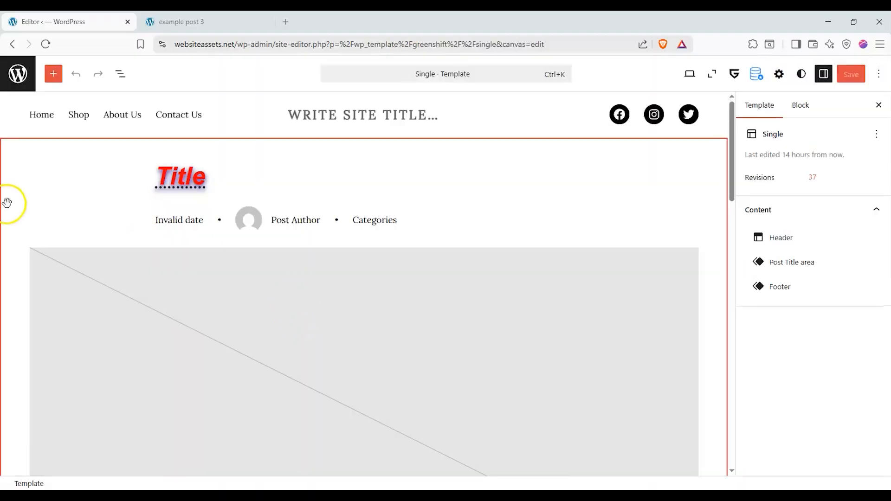
# - Hide the row containing the post date, author and categories under the title in the Single template
pyautogui.scroll(-15, 14, 209)
pyautogui.scroll(5, 15, 210)
pyautogui.scroll(-6, 16, 211)
pyautogui.scroll(12, 17, 212)
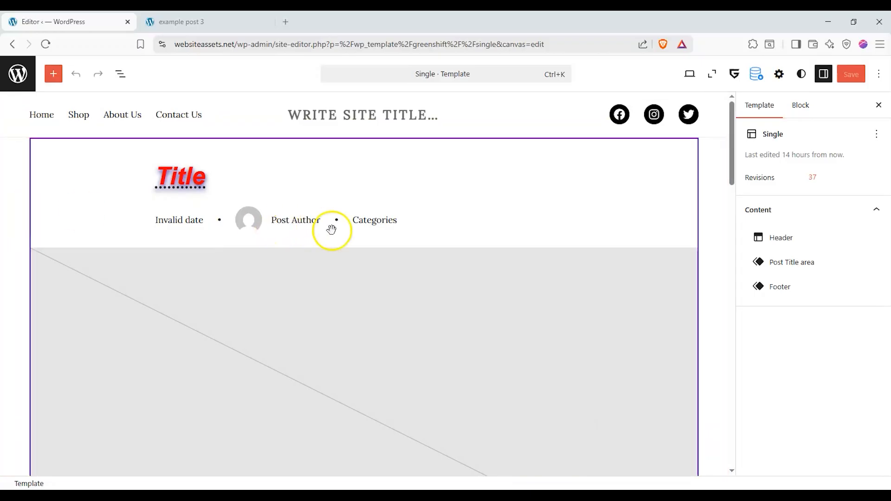
pyautogui.click(347, 227)
pyautogui.click(452, 225)
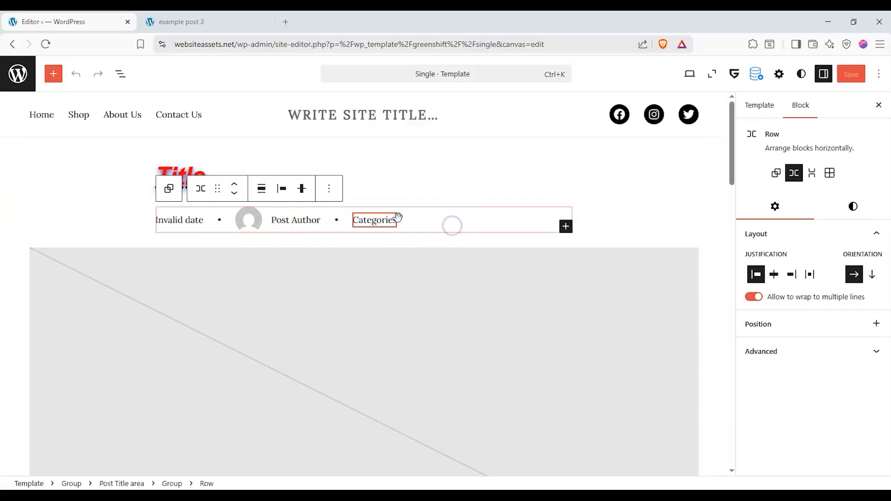
pyautogui.click(329, 188)
pyautogui.scroll(-2, 368, 373)
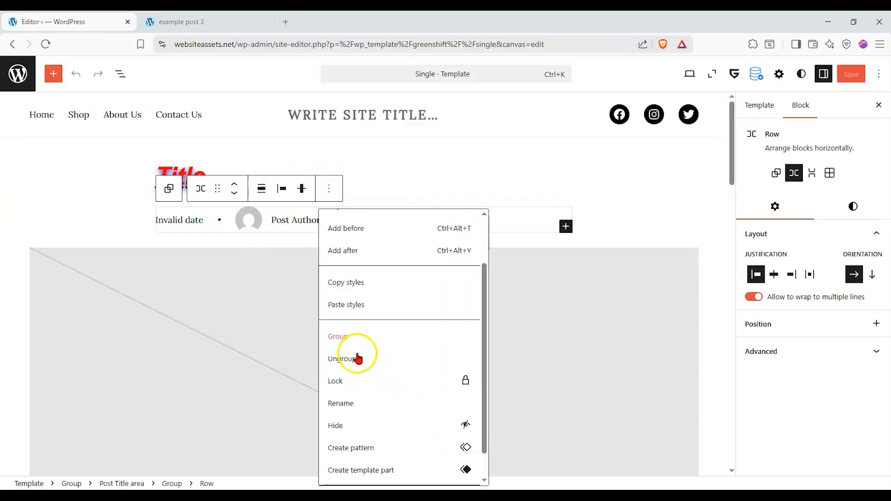
pyautogui.click(356, 395)
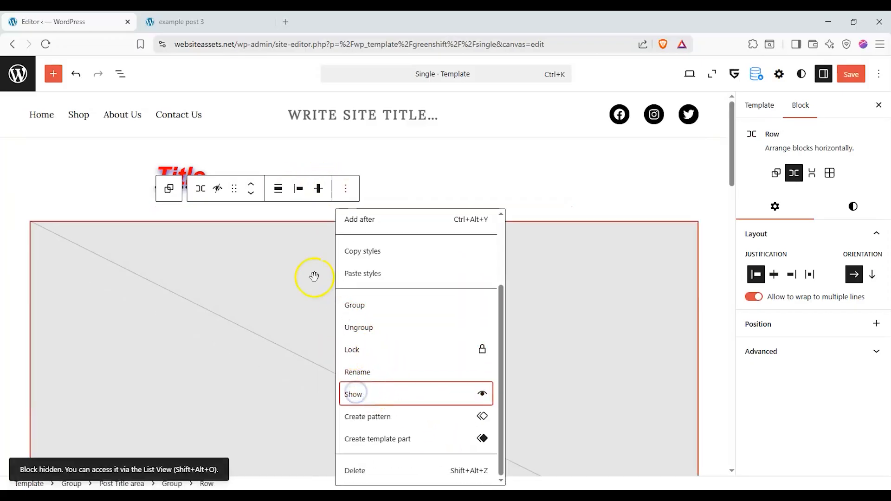
# - Move the Title block down below the featured image placeholder and save the Single template
pyautogui.click(139, 193)
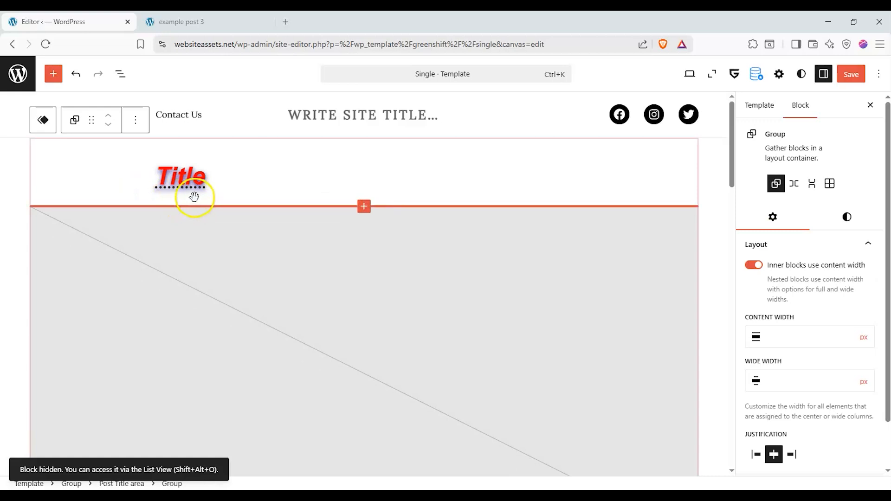
pyautogui.click(246, 189)
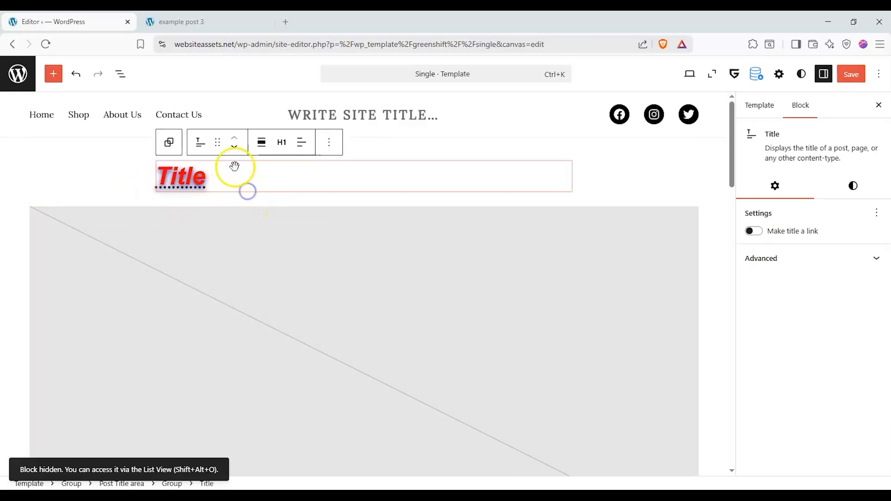
pyautogui.click(234, 147)
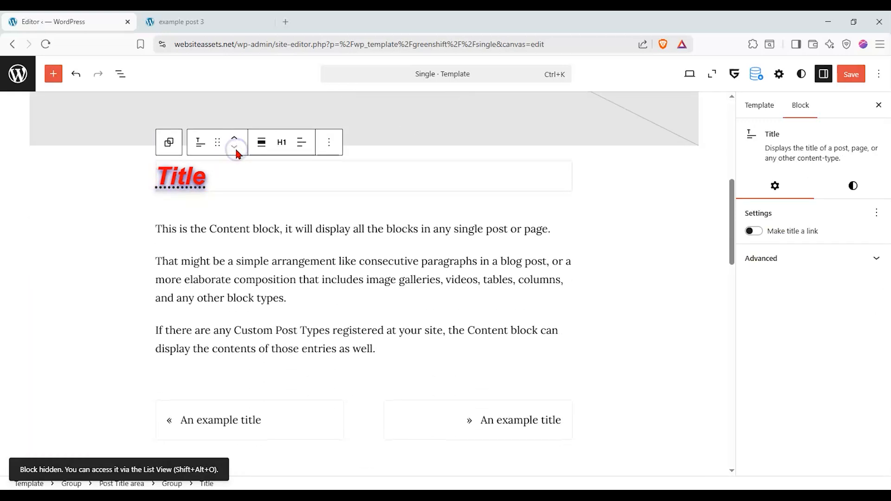
pyautogui.scroll(3, 176, 201)
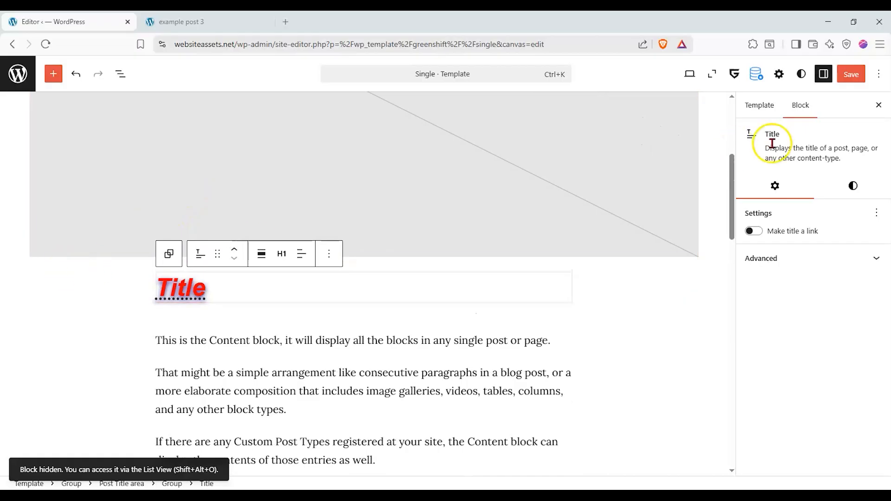
pyautogui.click(851, 74)
pyautogui.click(853, 75)
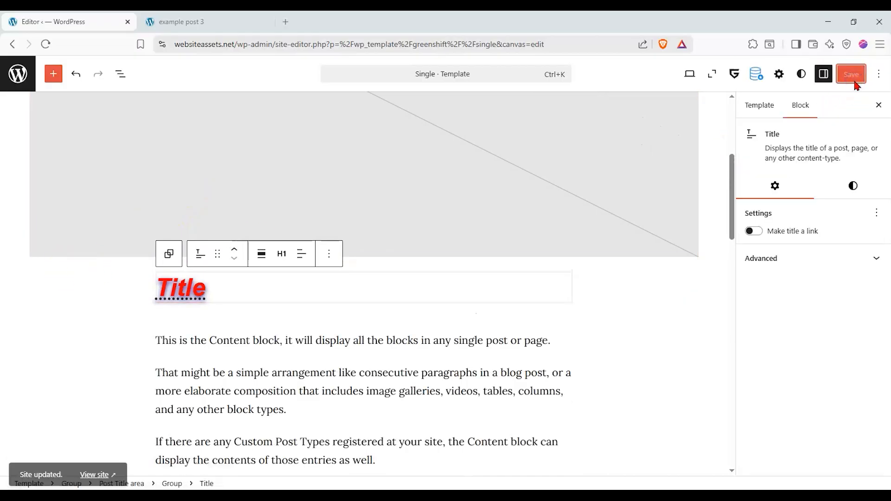
# - Reload the published example post 3 and examine where its title, image and text sit in the layout
pyautogui.click(176, 21)
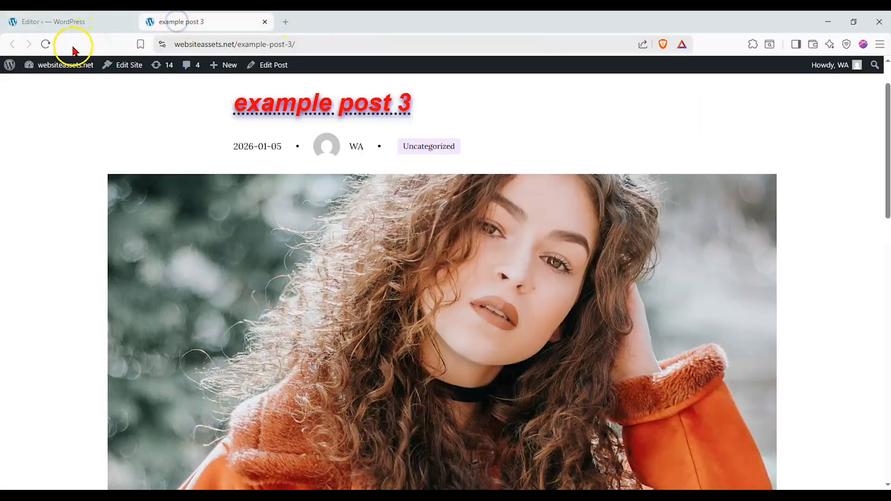
pyautogui.click(45, 44)
pyautogui.click(47, 46)
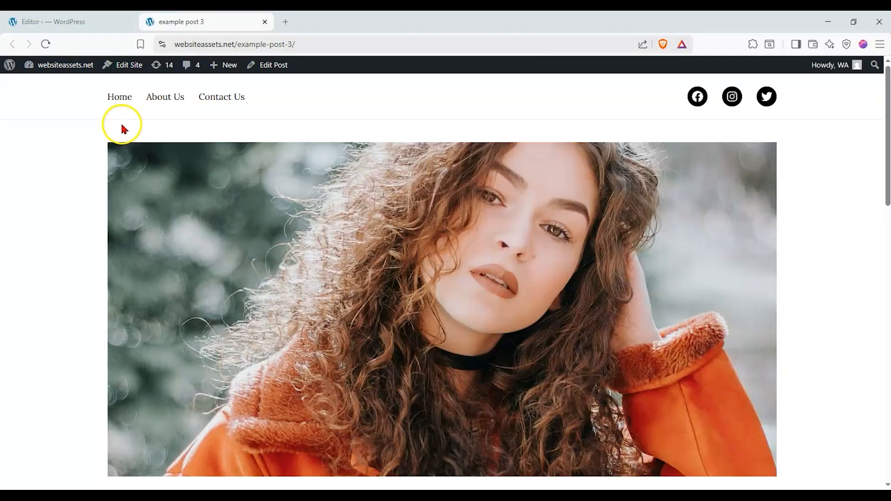
pyautogui.scroll(-5, 236, 132)
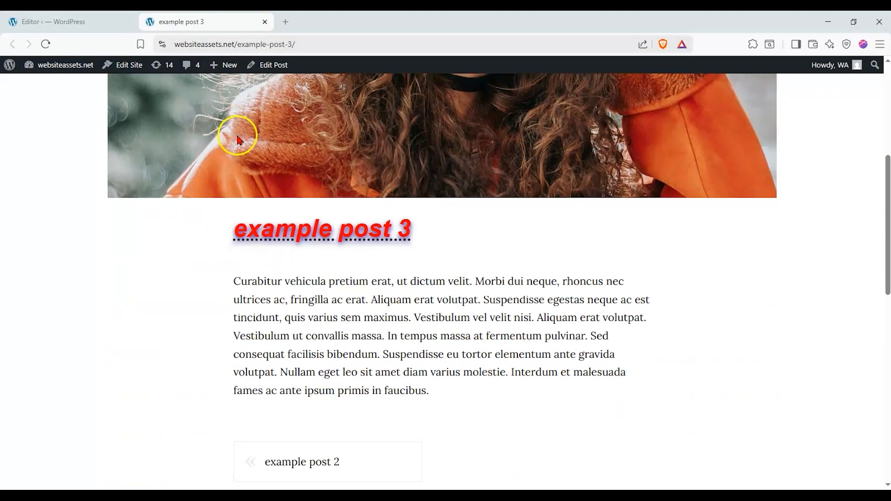
pyautogui.scroll(3, 242, 154)
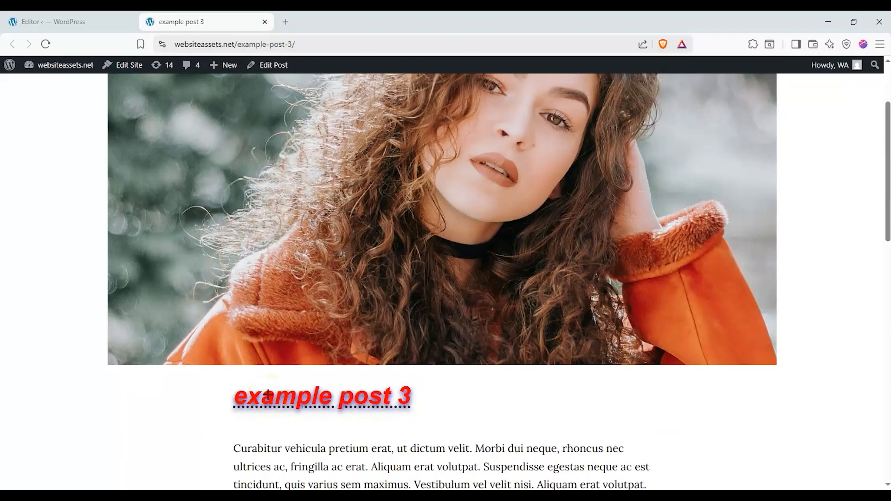
pyautogui.scroll(4, 250, 371)
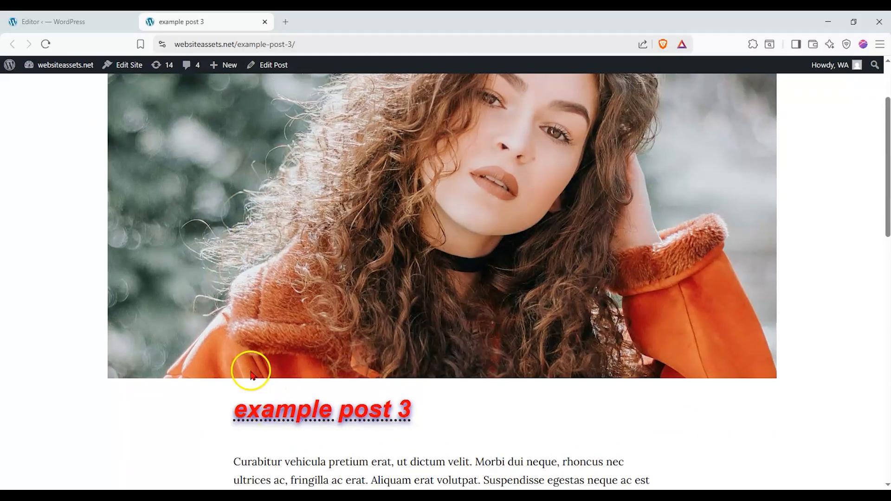
pyautogui.scroll(-10, 246, 341)
pyautogui.scroll(4, 246, 327)
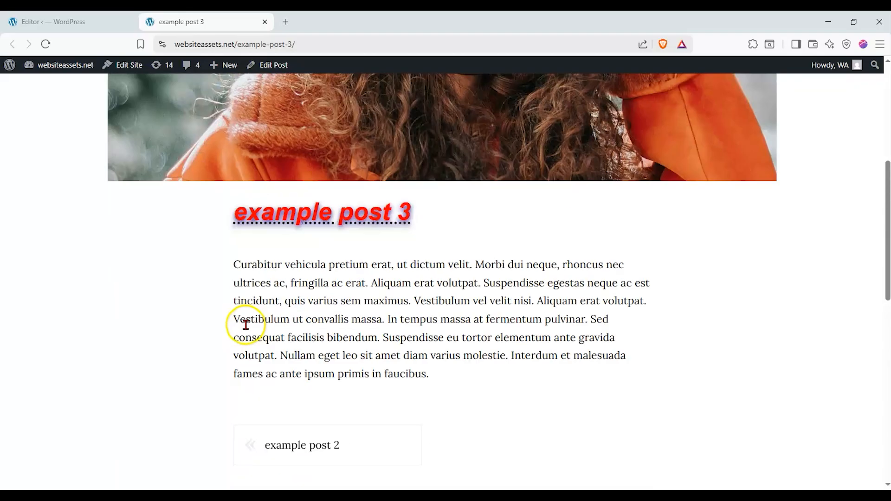
# - Add a new Single item: Post template for all posts, starting blank without a pattern
pyautogui.click(99, 19)
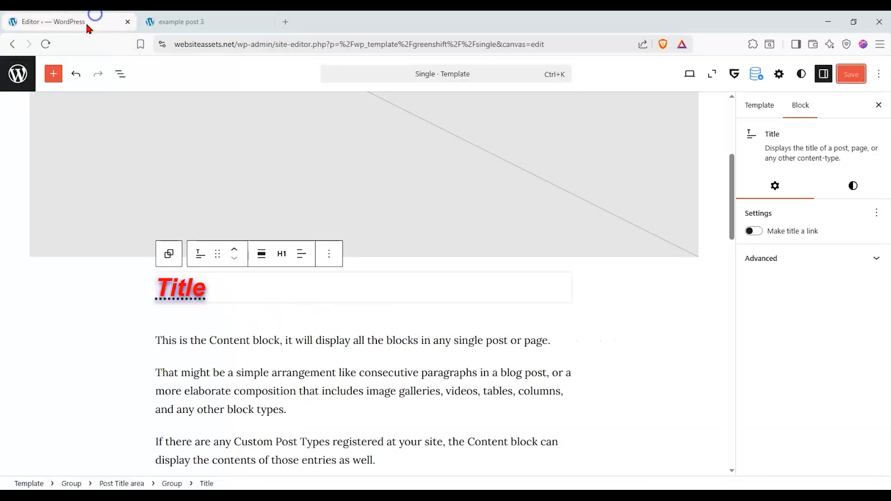
pyautogui.click(12, 45)
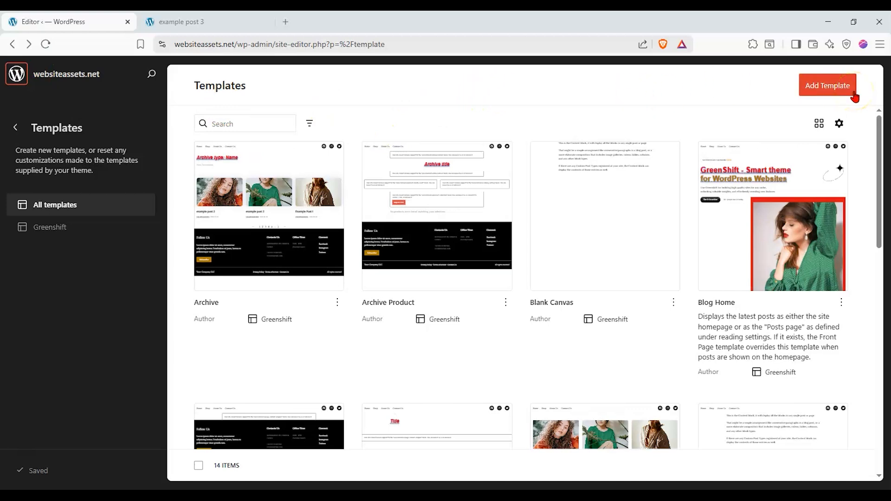
pyautogui.click(812, 84)
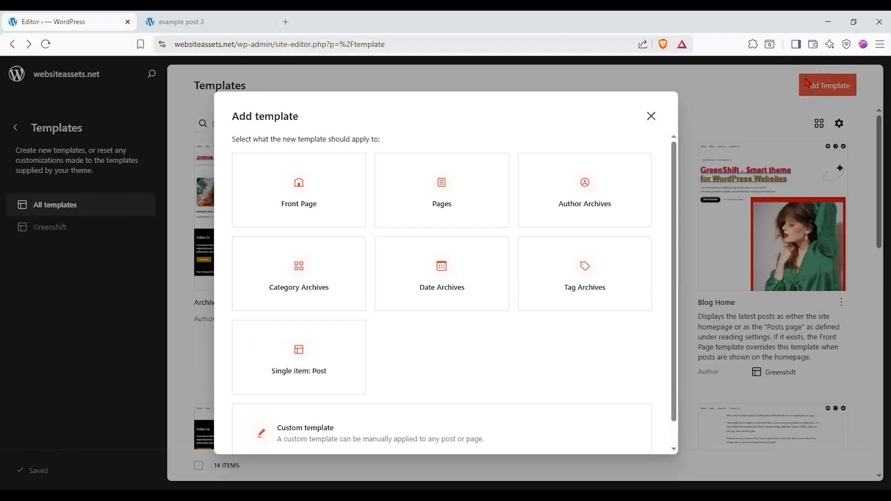
pyautogui.scroll(-1, 577, 169)
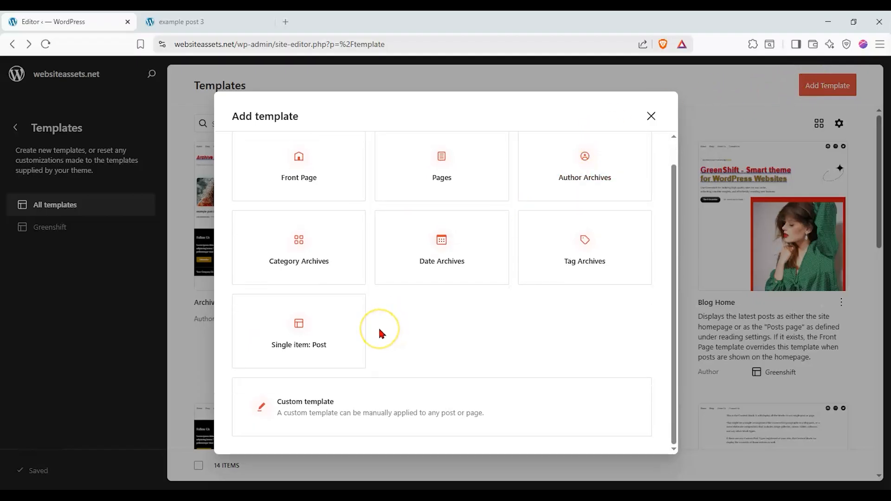
pyautogui.click(345, 338)
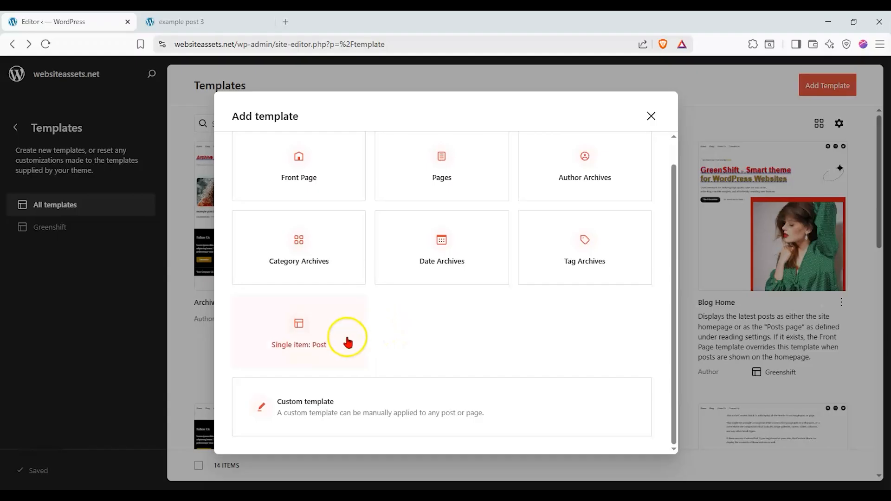
pyautogui.click(345, 341)
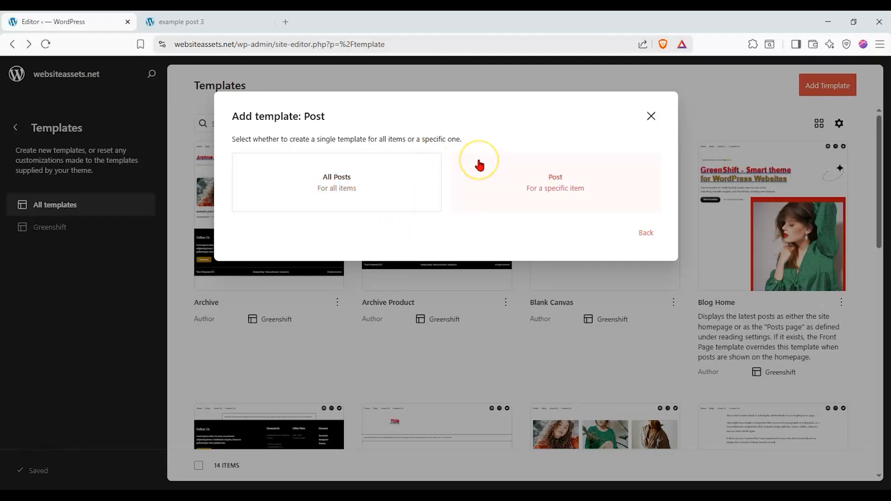
pyautogui.click(423, 181)
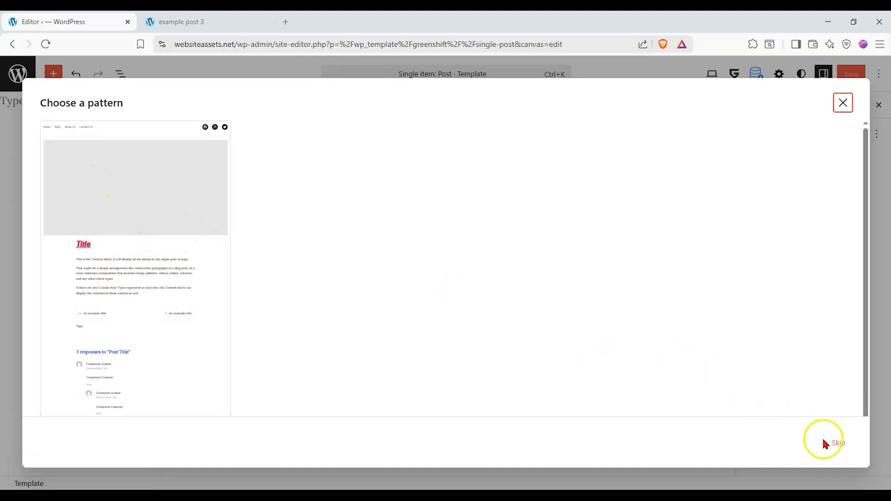
pyautogui.click(837, 446)
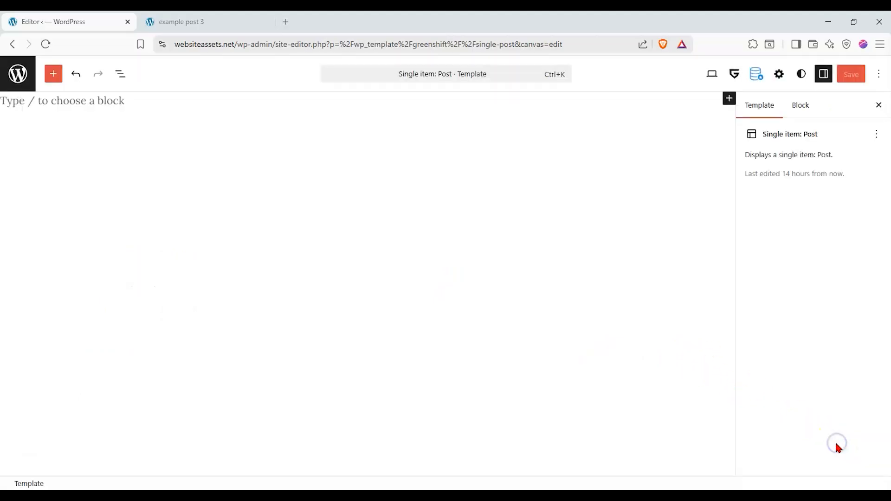
# - Save the new template with only an empty paragraph and reload the published example post 3
pyautogui.click(121, 106)
pyautogui.hotkey('ctrl', 's')
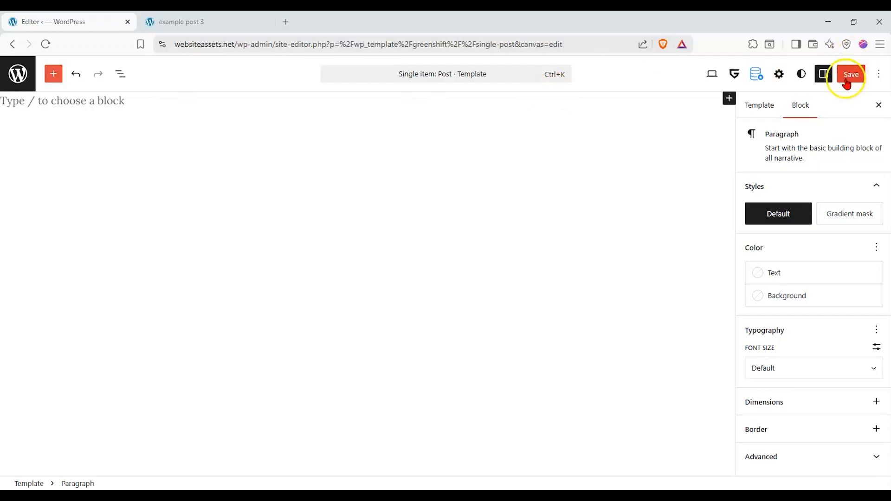
pyautogui.click(181, 23)
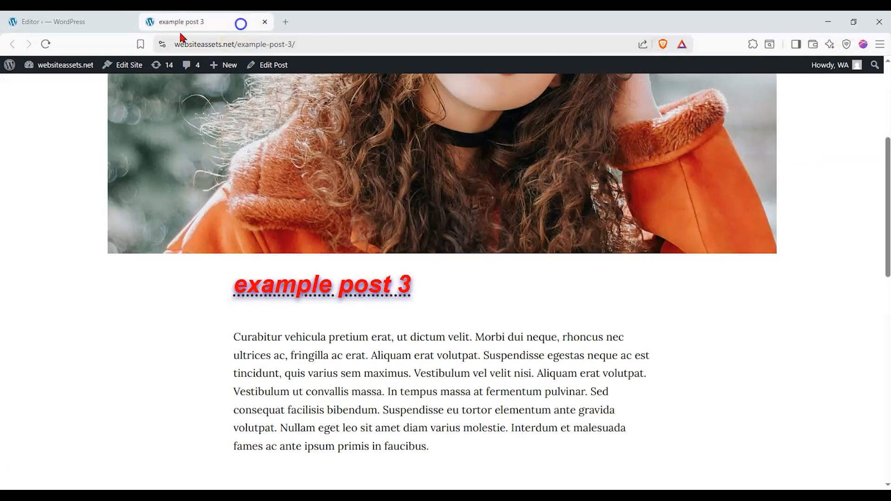
pyautogui.click(45, 44)
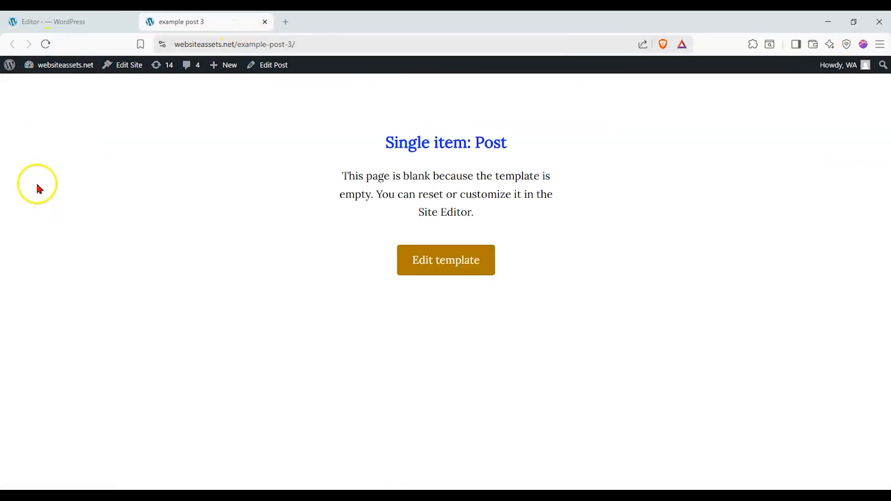
# - Add a Heading Advanced block to the blank Single item: Post template and select it for editing
pyautogui.click(88, 22)
pyautogui.click(54, 74)
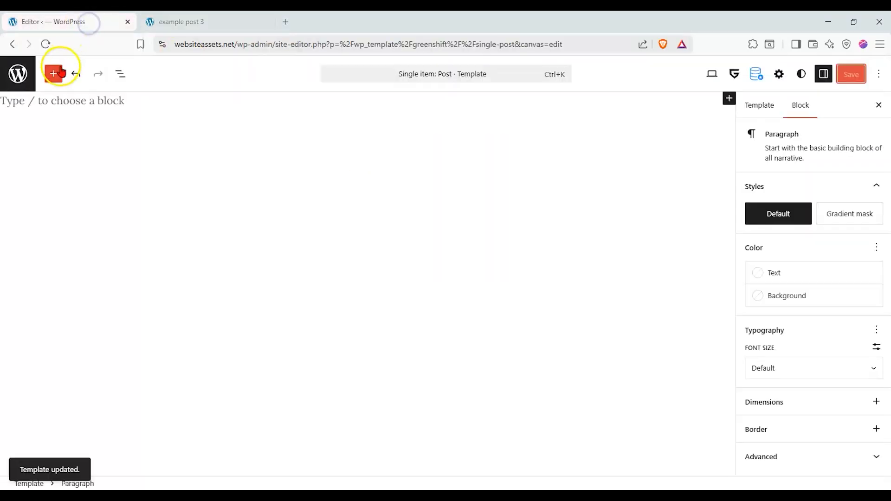
pyautogui.moveTo(37, 346); pyautogui.dragTo(369, 142)
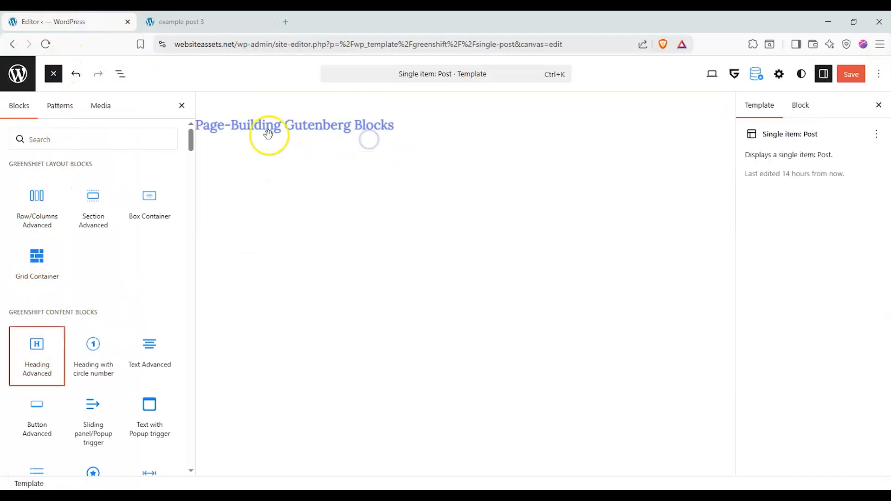
pyautogui.click(181, 105)
pyautogui.click(234, 126)
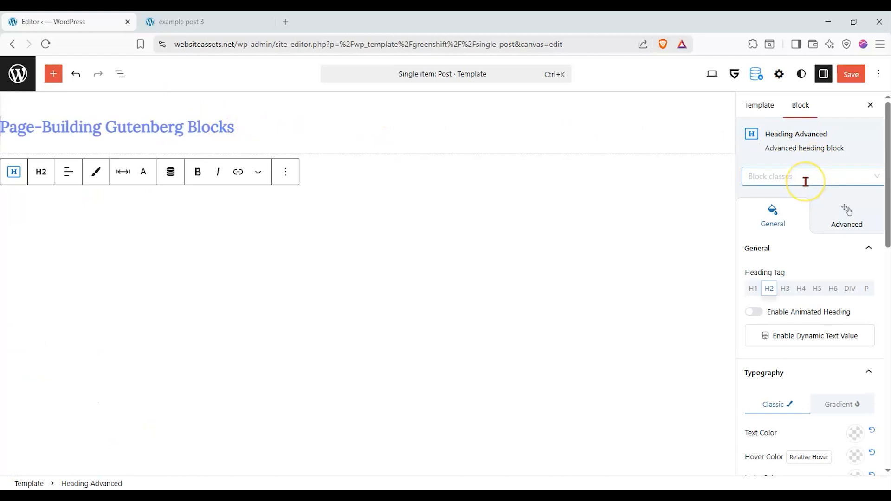
# - Try the H1, H3 and H4 tags on the heading block and set it back to H2
pyautogui.scroll(-1, 803, 185)
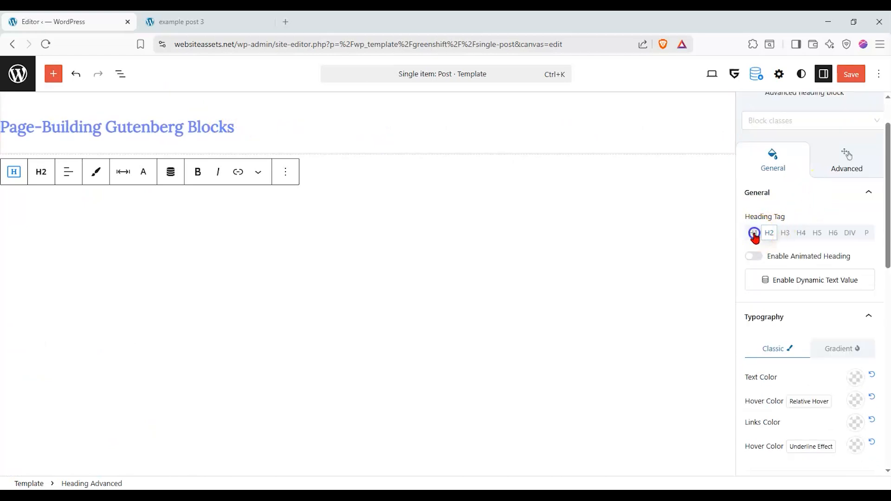
pyautogui.click(753, 233)
pyautogui.click(771, 234)
pyautogui.click(789, 234)
pyautogui.click(802, 234)
pyautogui.click(781, 235)
pyautogui.click(762, 234)
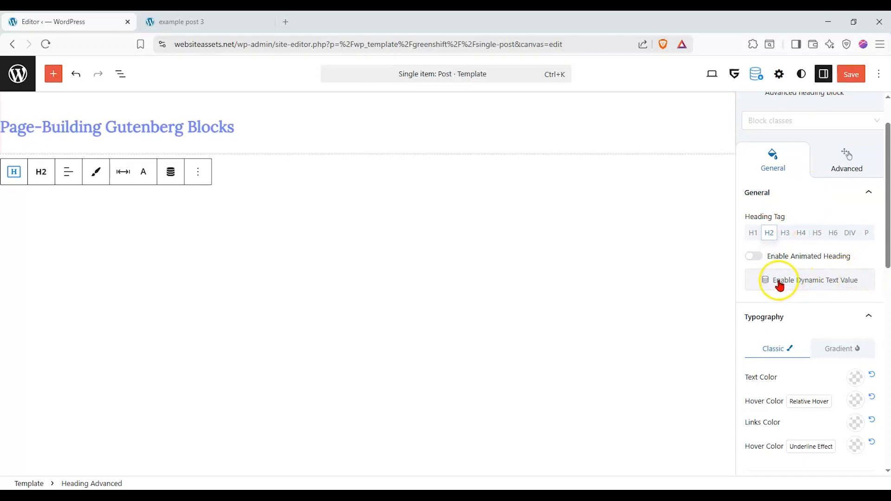
# - Enable a dynamic text value on the heading, using Post data from the Current/Latest source, post type Post, and the Title field
pyautogui.click(815, 284)
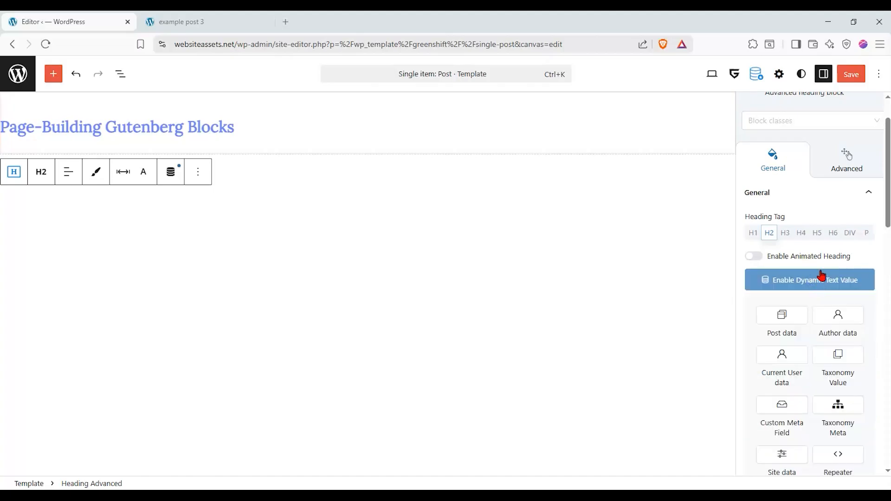
pyautogui.scroll(-2, 820, 275)
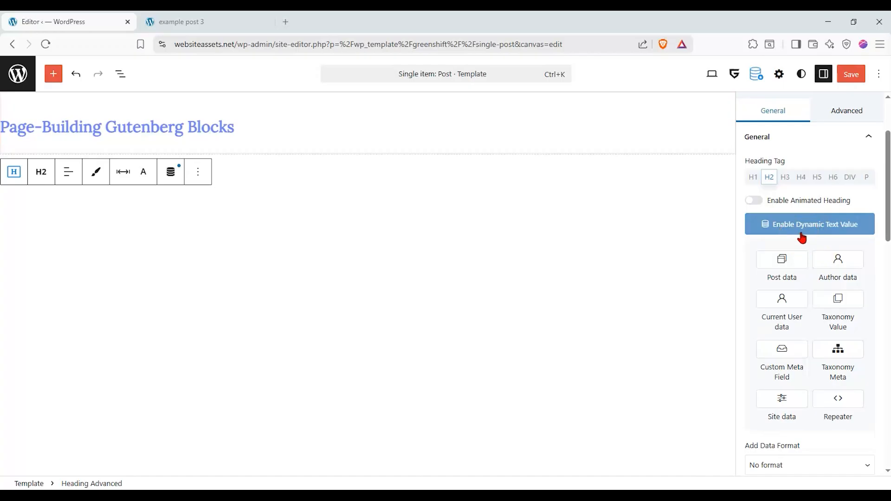
pyautogui.scroll(-2, 796, 235)
pyautogui.click(793, 210)
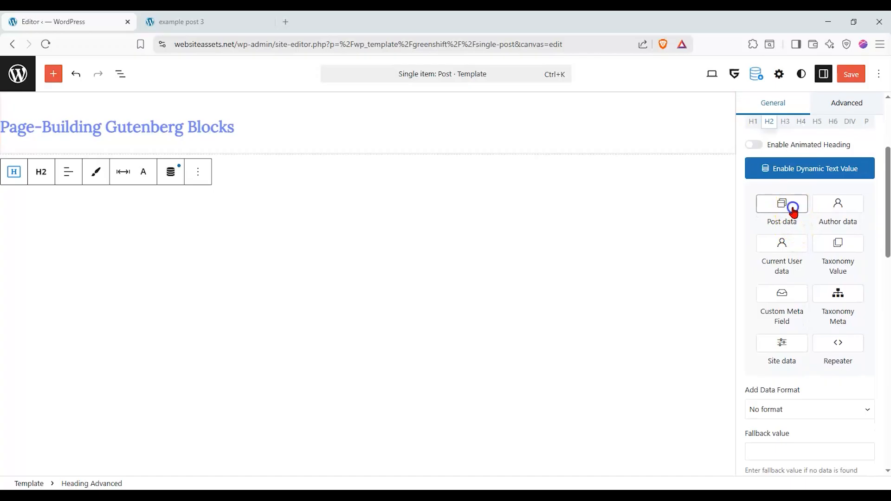
pyautogui.scroll(-3, 792, 210)
pyautogui.click(795, 297)
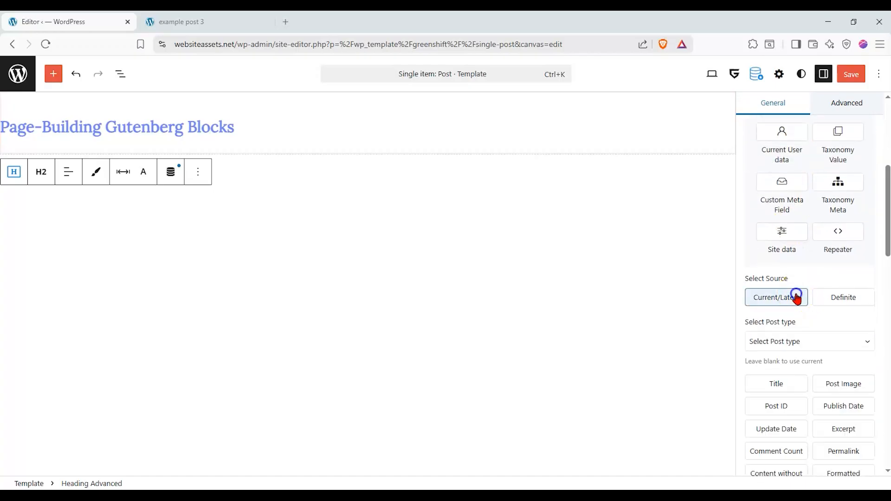
pyautogui.click(813, 340)
pyautogui.click(796, 373)
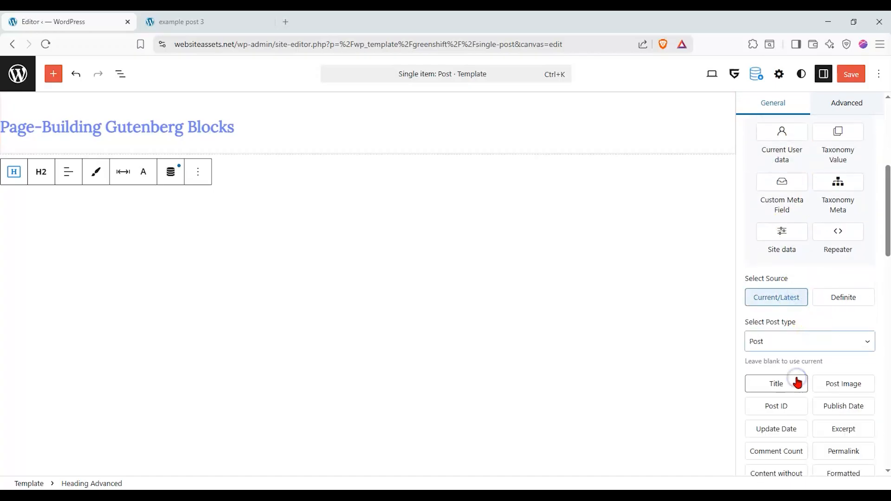
pyautogui.click(795, 385)
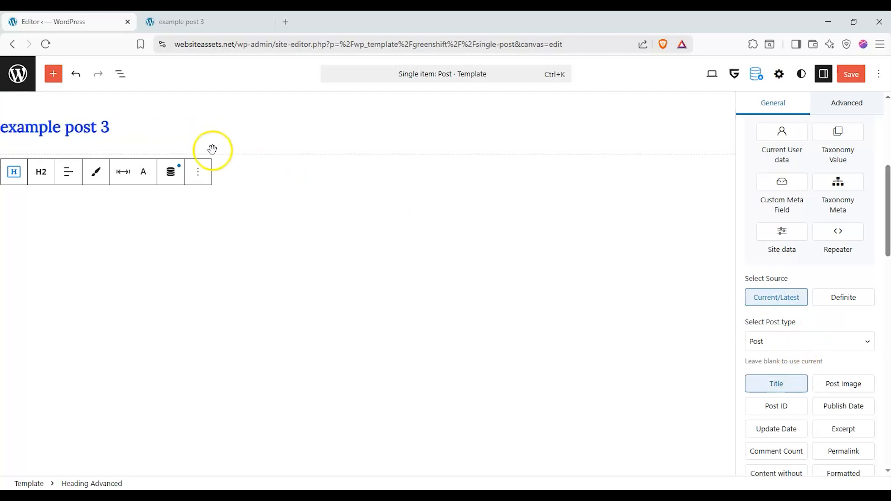
# - Centre-align the dynamic title heading in its typography settings
pyautogui.scroll(-5, 801, 301)
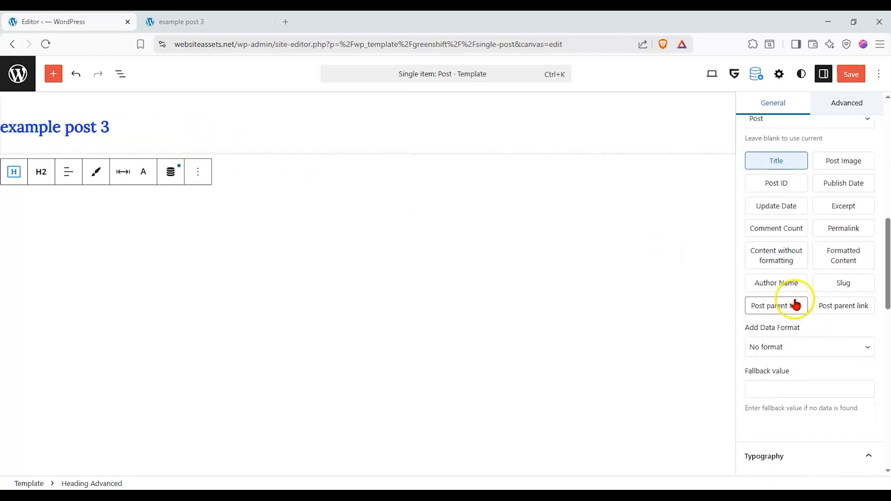
pyautogui.scroll(-2, 795, 304)
pyautogui.scroll(5, 795, 302)
pyautogui.scroll(5, 795, 301)
pyautogui.scroll(-10, 795, 301)
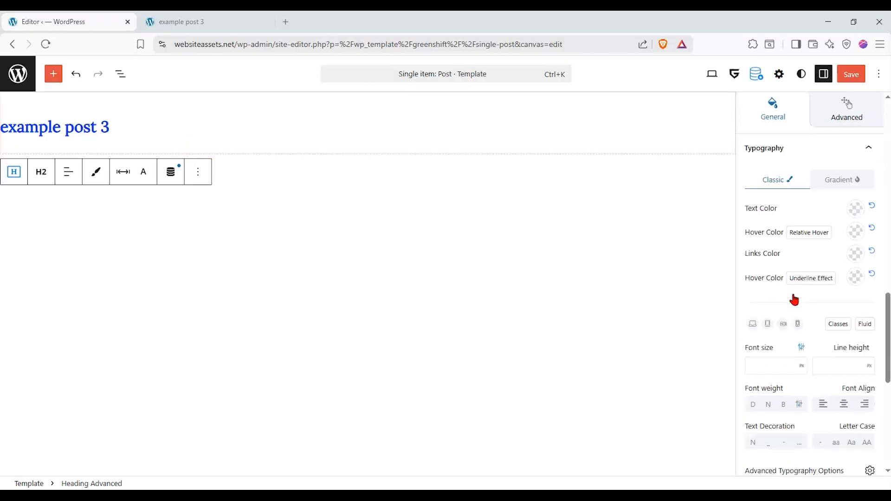
pyautogui.scroll(-2, 794, 300)
pyautogui.click(844, 334)
# - Save the Single item: Post template and reload the published example post 3
pyautogui.click(851, 75)
pyautogui.click(233, 24)
pyautogui.click(48, 46)
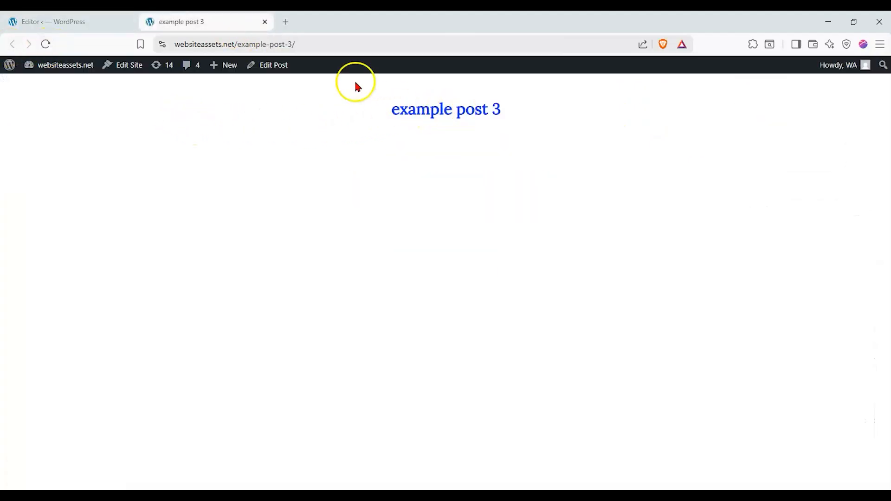
# - Open the published example post 2 by changing the post number in the page address to 2
pyautogui.click(286, 44)
pyautogui.click(286, 44)
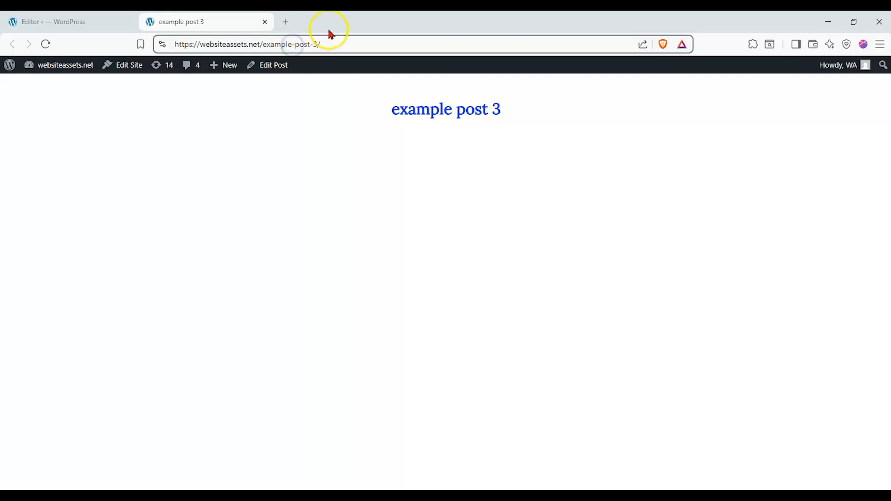
pyautogui.press('BackSpace')
pyautogui.write('2')
pyautogui.press('Return')
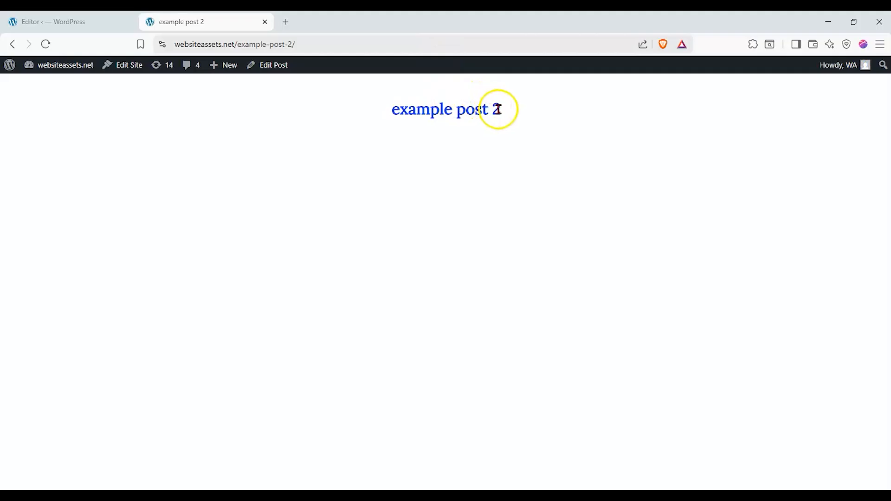
# - Return to the template editor and set the title heading's text colour to the theme palette's black, 000001
pyautogui.click(94, 21)
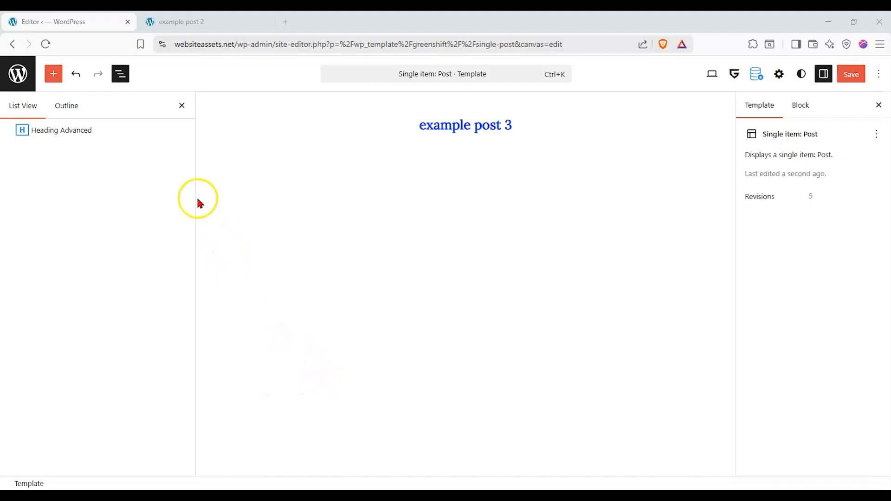
pyautogui.click(119, 75)
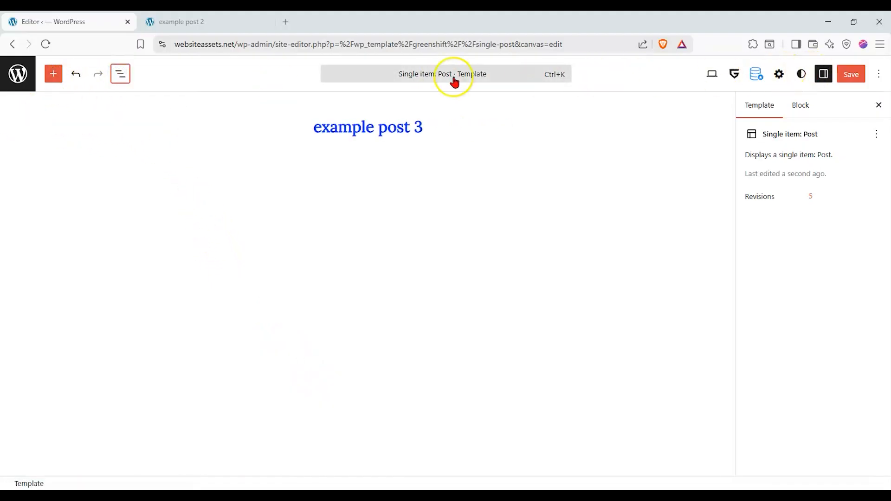
pyautogui.click(54, 75)
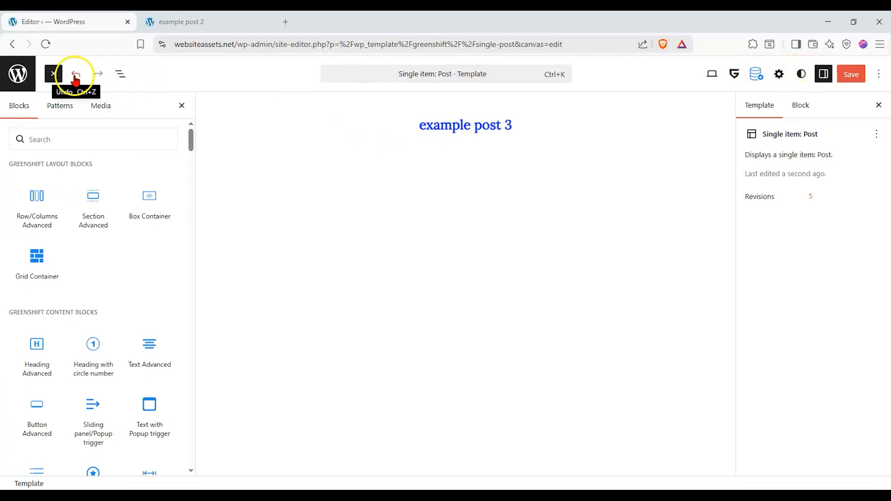
pyautogui.click(390, 132)
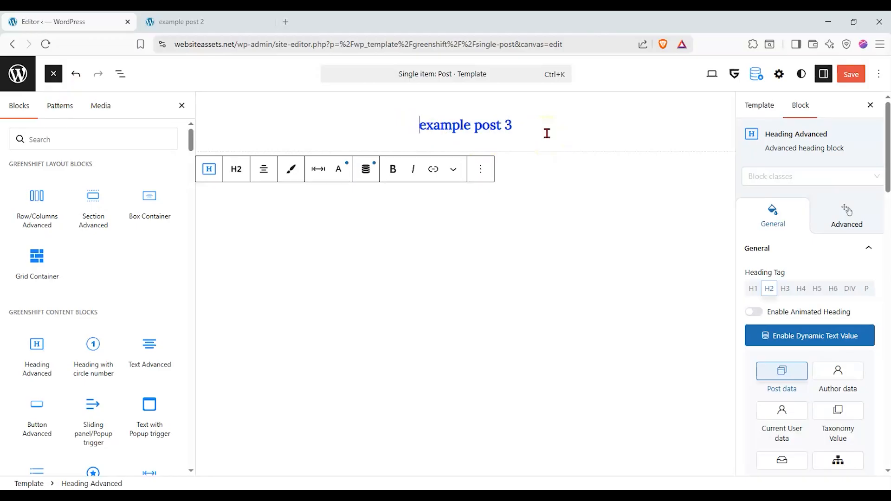
pyautogui.scroll(-10, 844, 274)
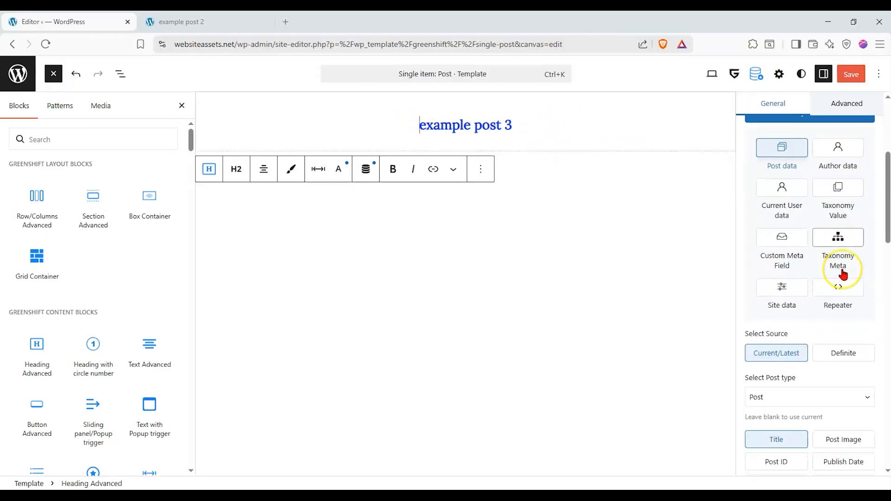
pyautogui.scroll(-2, 843, 274)
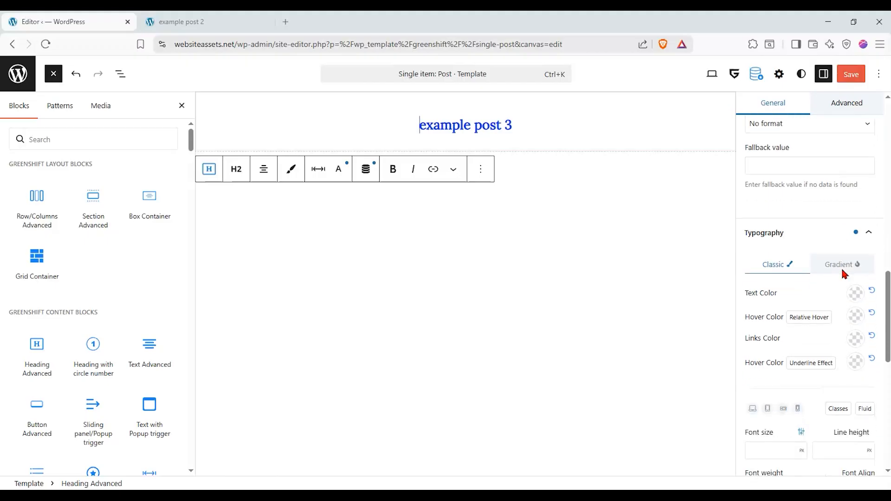
pyautogui.click(855, 294)
pyautogui.click(743, 271)
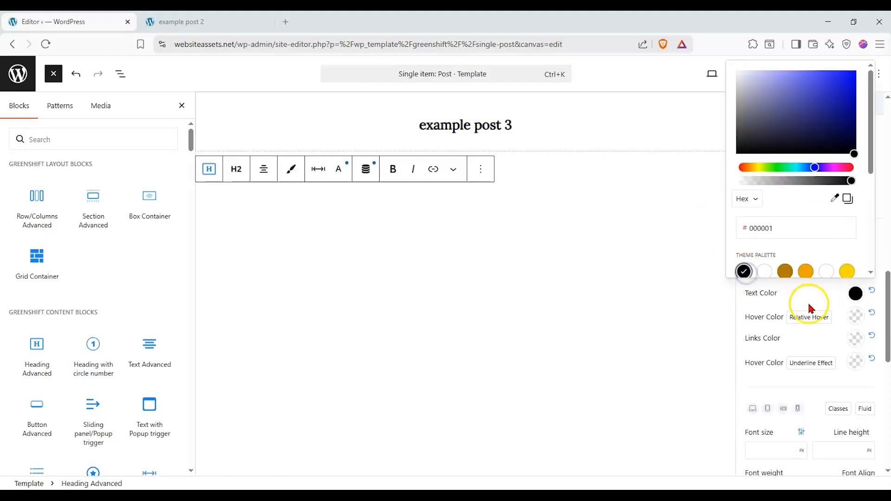
pyautogui.scroll(-2, 810, 305)
pyautogui.click(823, 182)
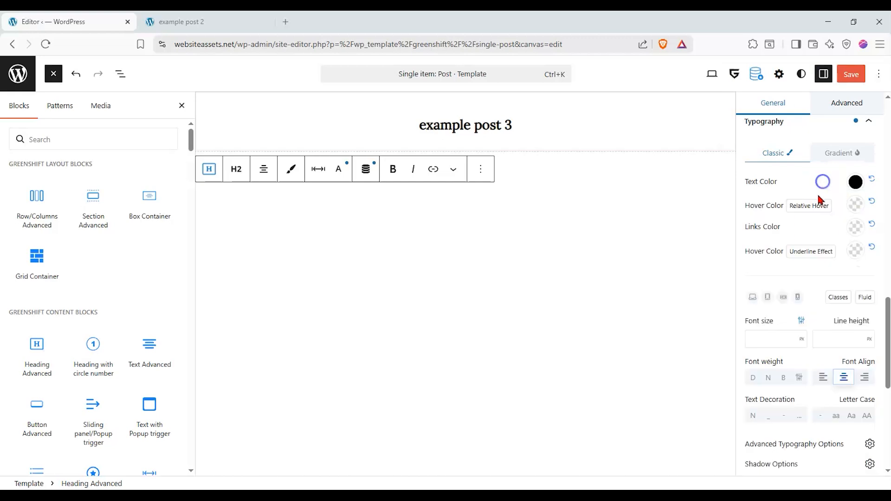
# - Set the title heading's letter case to uppercase and its custom font to Newsreader
pyautogui.scroll(-2, 820, 213)
pyautogui.click(867, 304)
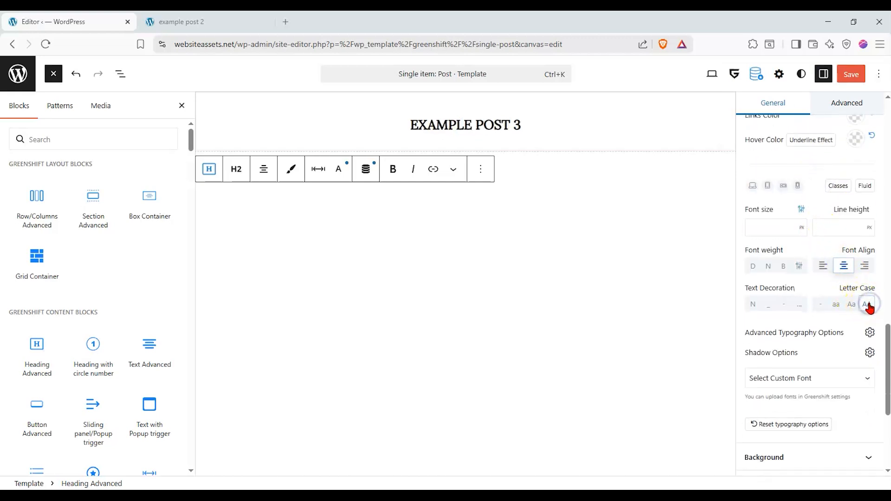
pyautogui.click(816, 297)
pyautogui.click(822, 378)
pyautogui.click(806, 254)
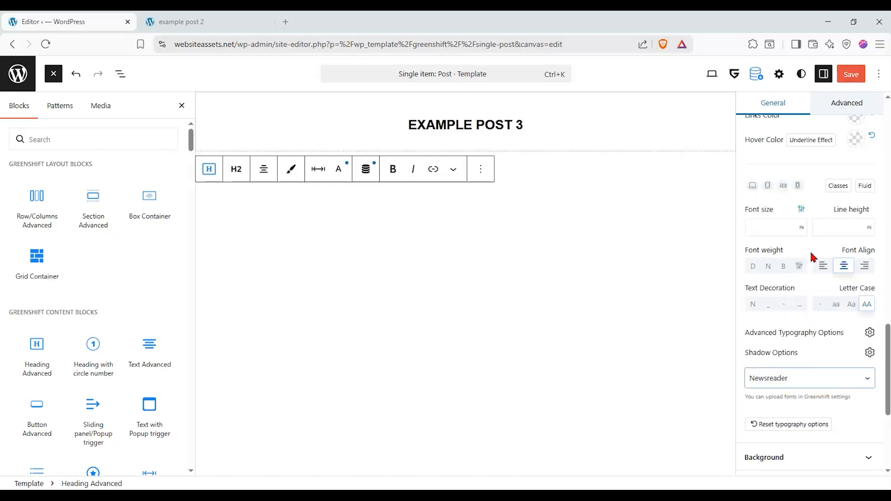
# - Switch the title heading's font size to preset values, try Static - Big (1.45rem), and settle on Fluid Large
pyautogui.scroll(2, 745, 280)
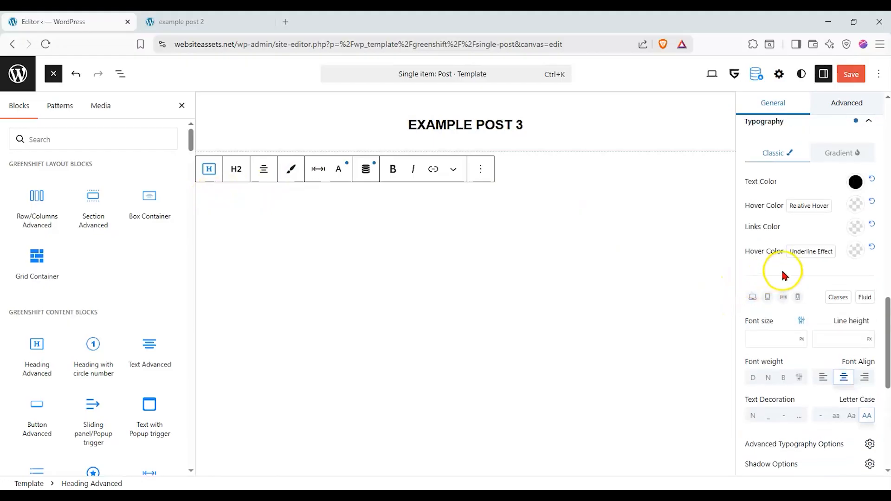
pyautogui.click(802, 341)
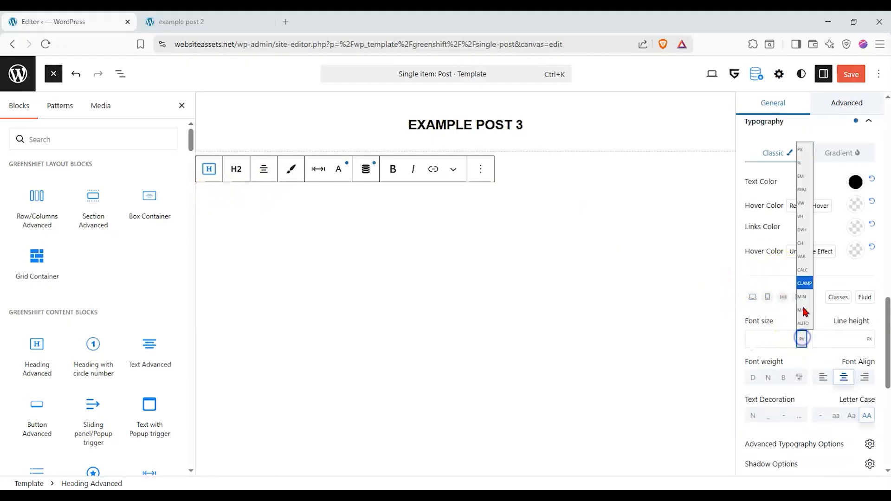
pyautogui.click(803, 160)
pyautogui.click(790, 340)
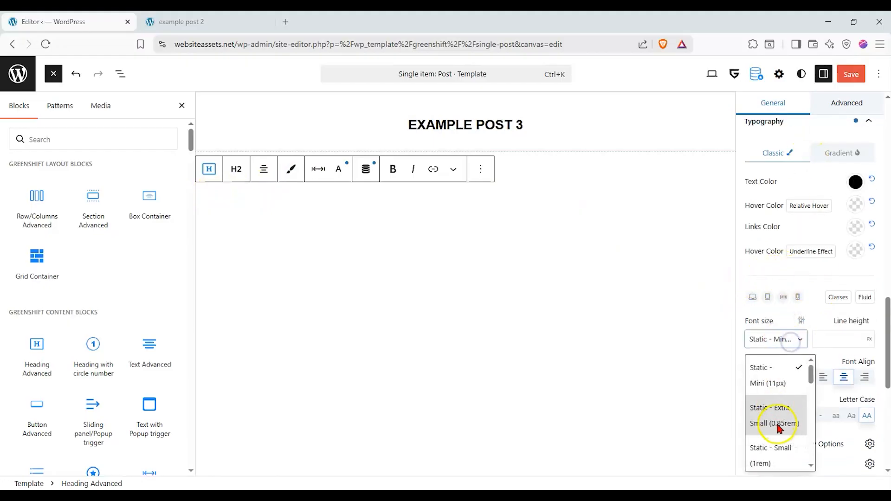
pyautogui.scroll(-3, 788, 445)
pyautogui.scroll(1, 789, 415)
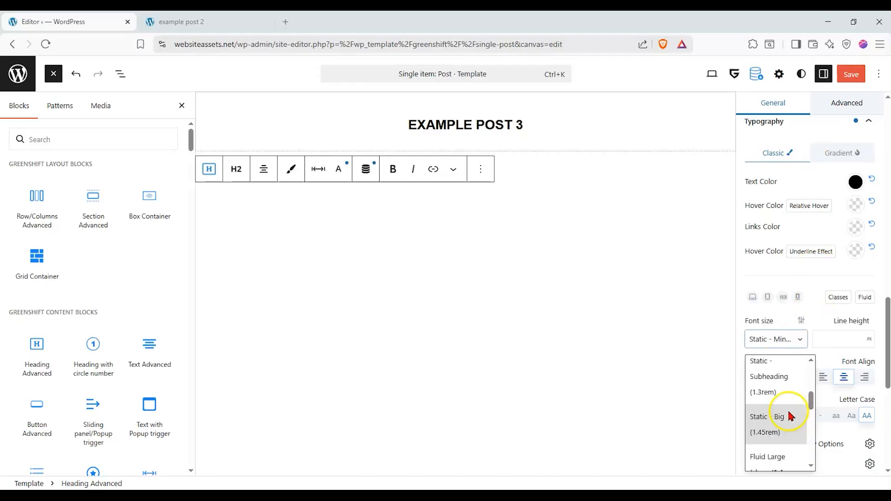
pyautogui.click(785, 415)
pyautogui.click(797, 340)
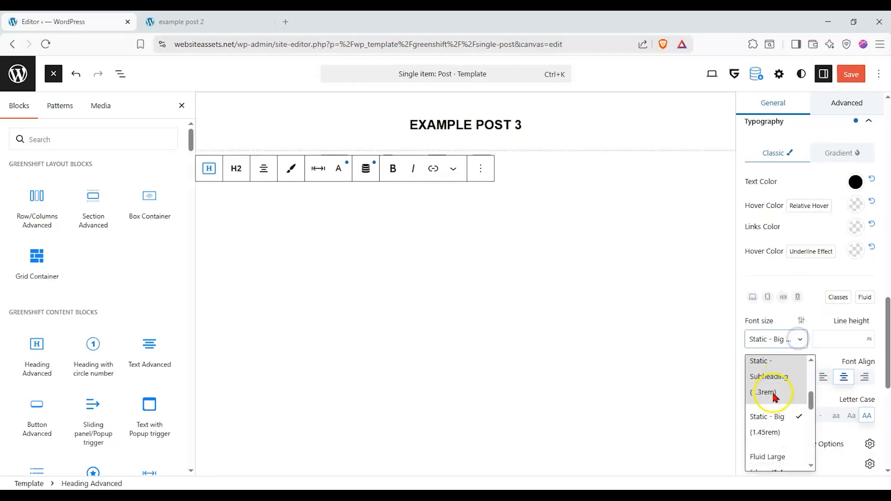
pyautogui.click(778, 458)
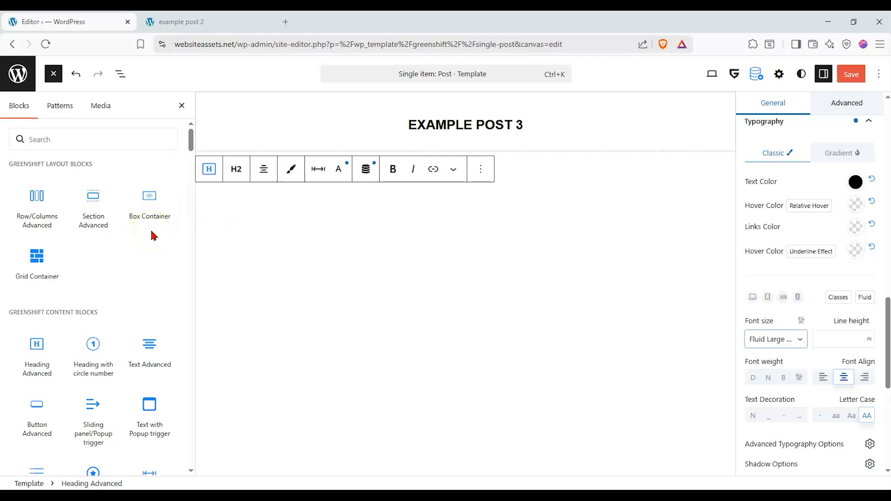
# - Insert a two-column Row/Columns Advanced block below the title heading and place a Text Advanced block in its first column
pyautogui.moveTo(37, 206); pyautogui.dragTo(397, 184)
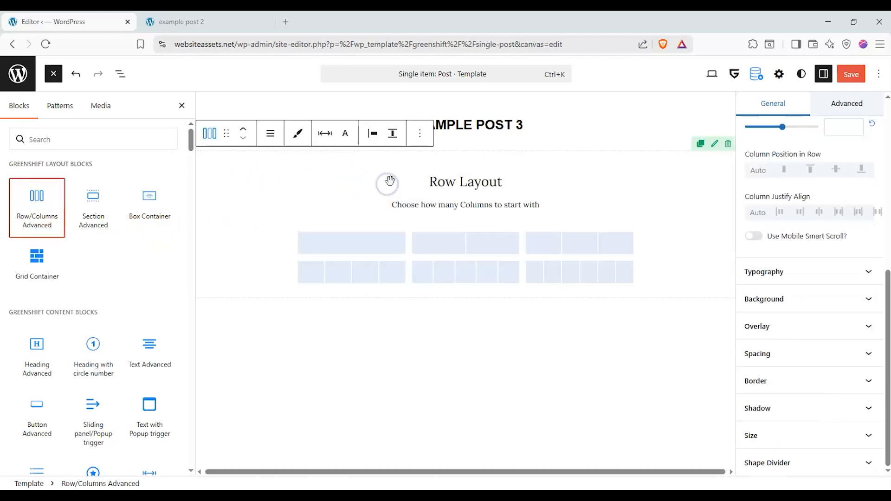
pyautogui.click(493, 247)
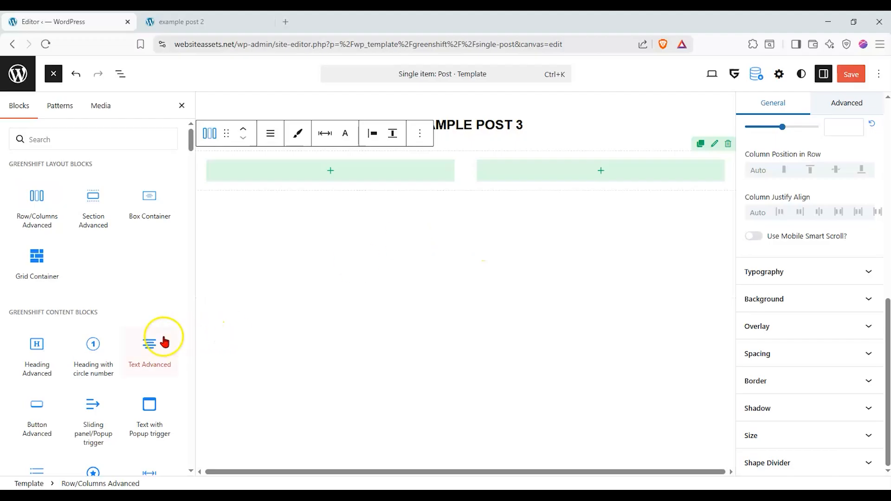
pyautogui.moveTo(149, 343); pyautogui.dragTo(348, 168)
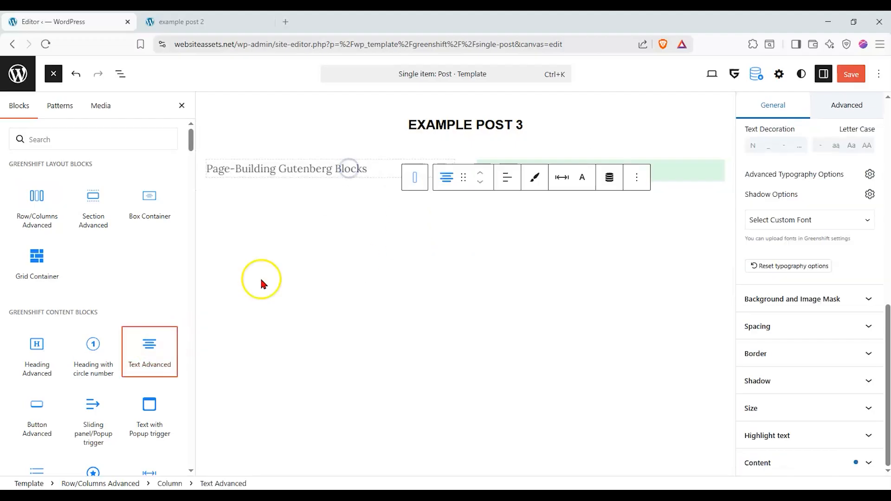
# - Place a Text Advanced block in the row's second column and enable the dynamic text value on the first column's text block
pyautogui.moveTo(149, 346); pyautogui.dragTo(546, 173)
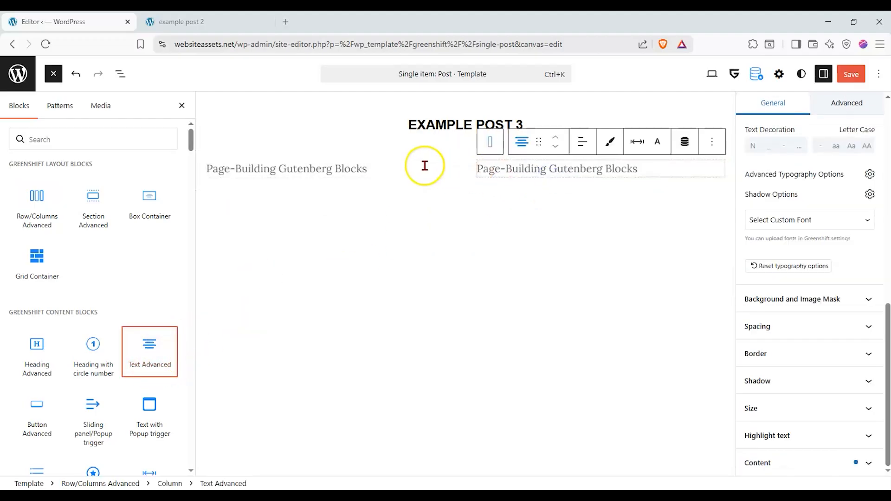
pyautogui.click(408, 164)
pyautogui.scroll(4, 756, 246)
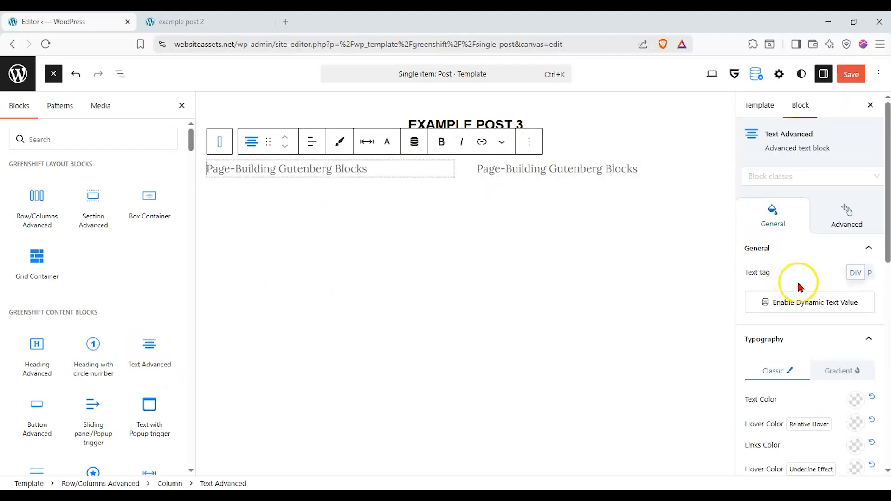
pyautogui.click(799, 303)
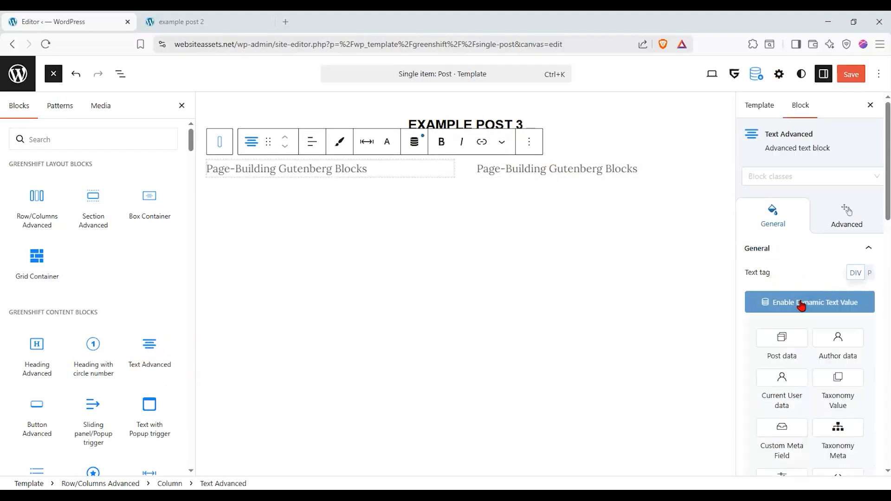
# - Set the first column's dynamic text to Author data from the Current/Latest source, post type Post, showing Display Name
pyautogui.click(796, 325)
pyautogui.click(842, 339)
pyautogui.scroll(-1, 838, 334)
pyautogui.scroll(-2, 837, 331)
pyautogui.click(784, 375)
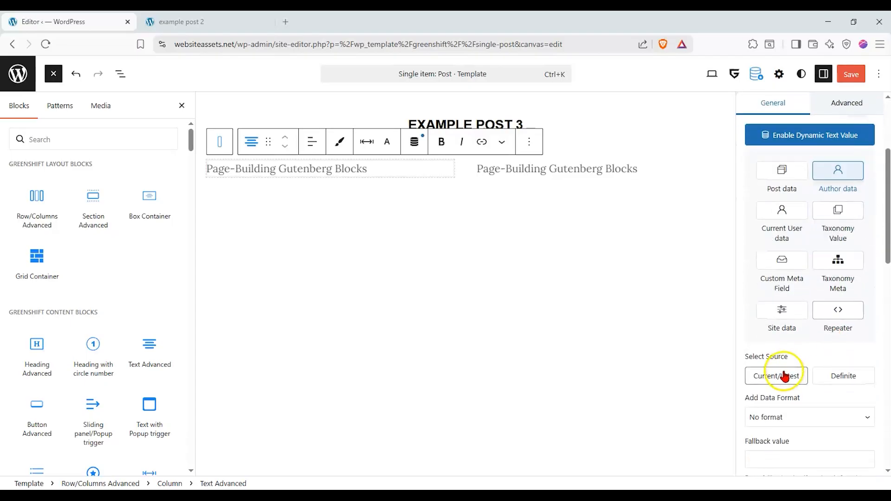
pyautogui.click(800, 420)
pyautogui.click(784, 452)
pyautogui.scroll(-2, 793, 447)
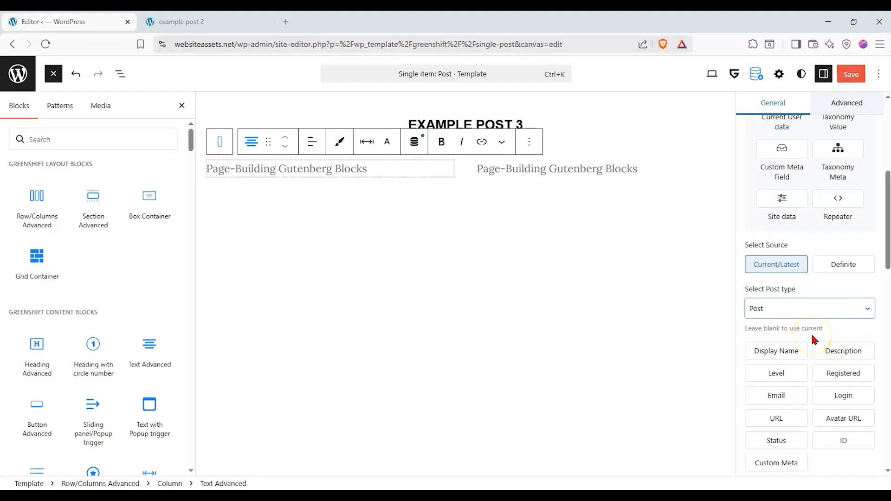
pyautogui.scroll(-1, 812, 332)
pyautogui.click(806, 296)
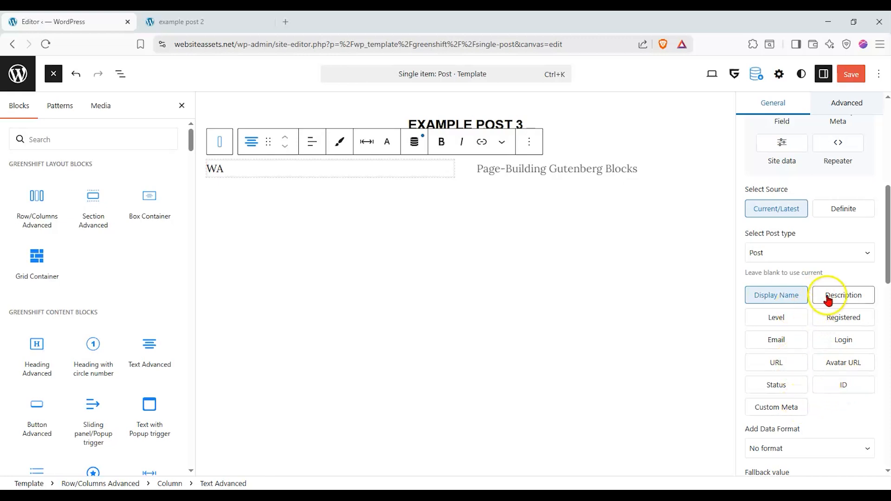
# - Try Level as the first column's author value, and return it to Display Name
pyautogui.scroll(-3, 805, 283)
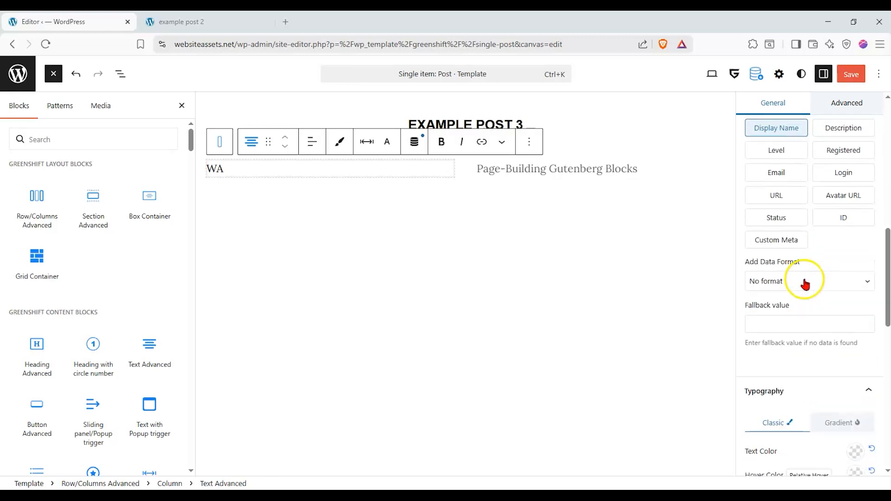
pyautogui.click(790, 147)
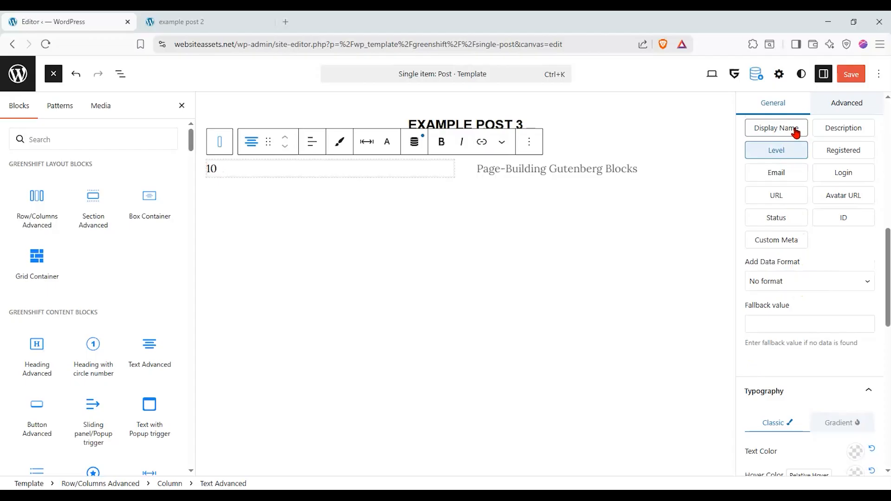
pyautogui.click(795, 129)
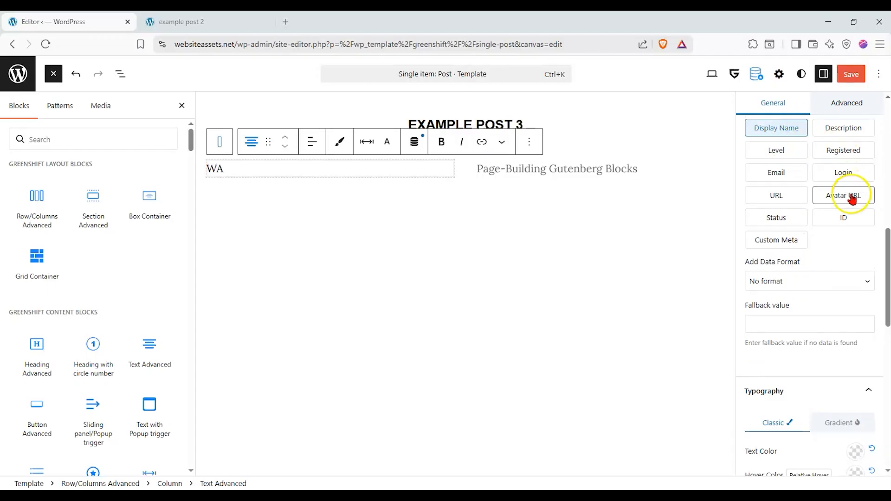
pyautogui.click(832, 220)
# - Centre the author name in the first column and give it the dotted text decoration
pyautogui.scroll(10, 828, 227)
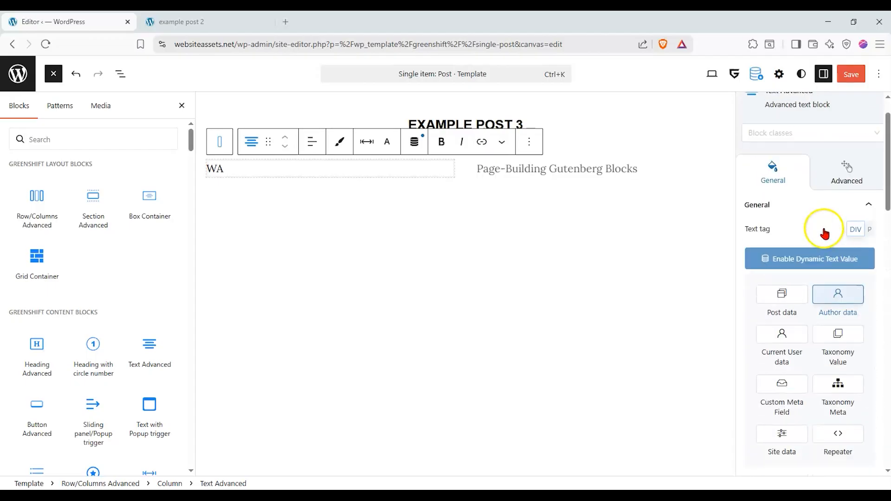
pyautogui.click(853, 209)
pyautogui.click(851, 230)
pyautogui.click(843, 306)
pyautogui.click(847, 278)
pyautogui.scroll(-3, 807, 254)
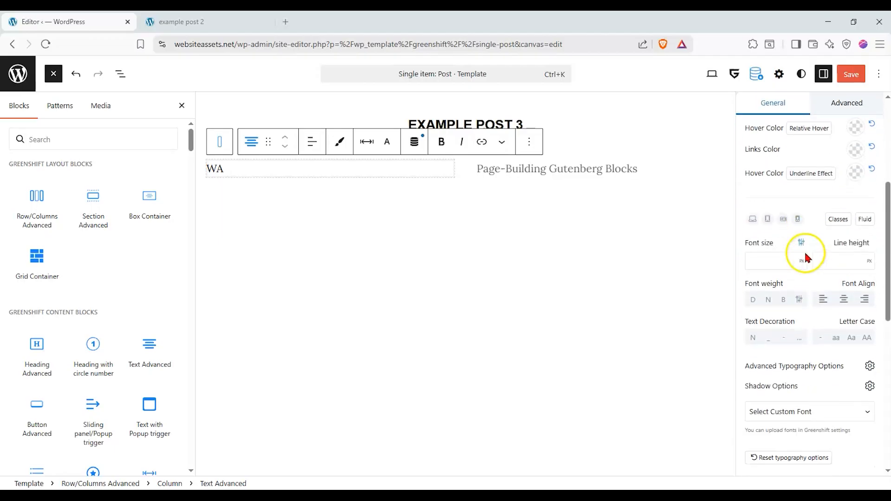
pyautogui.click(846, 241)
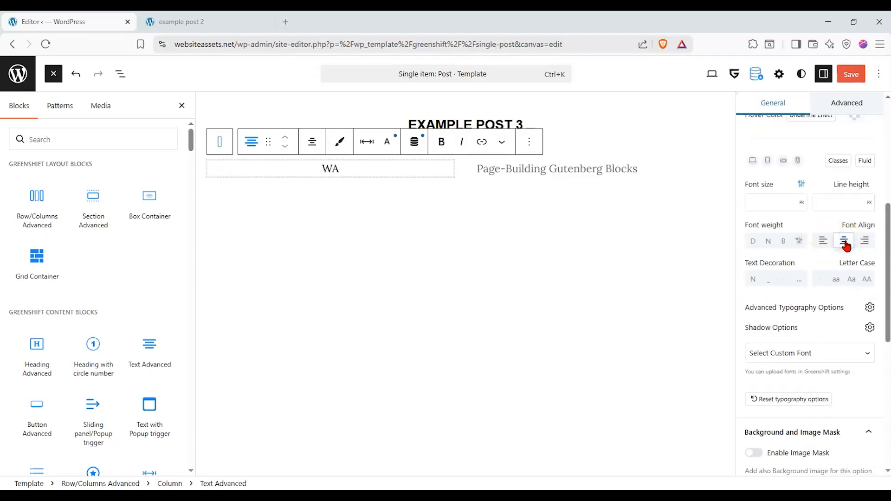
pyautogui.scroll(1, 815, 308)
pyautogui.click(774, 335)
pyautogui.click(799, 335)
# - Switch the author name's font size to preset values and choose Fluid Large
pyautogui.click(802, 258)
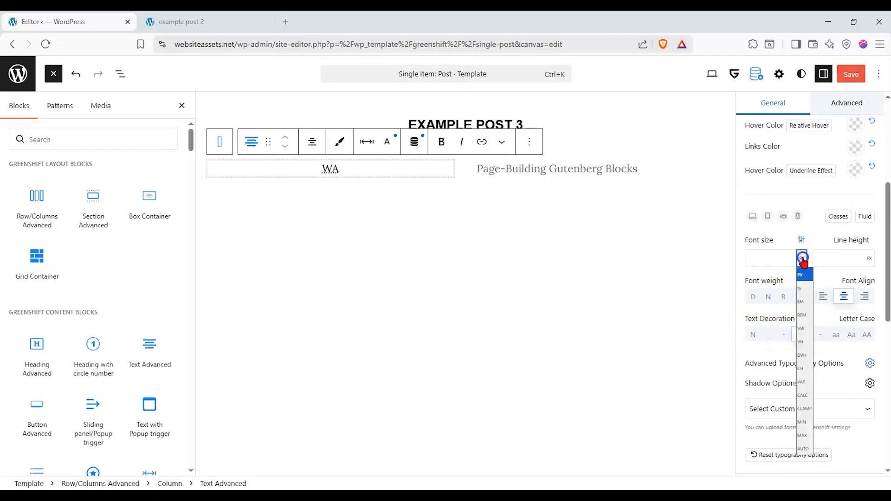
pyautogui.click(776, 261)
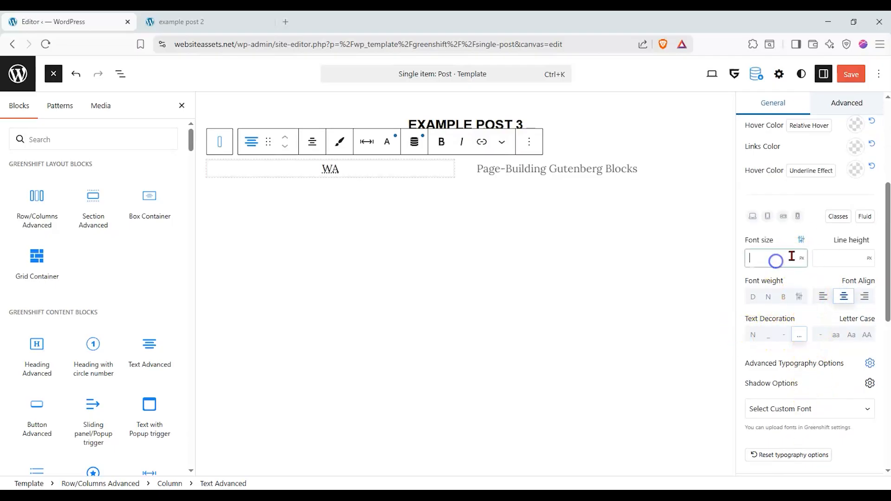
pyautogui.click(800, 239)
pyautogui.click(792, 263)
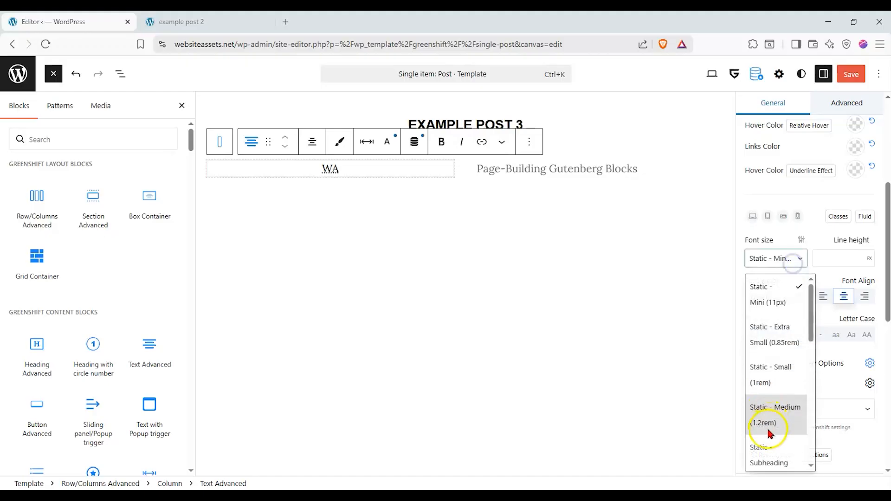
pyautogui.scroll(-2, 778, 431)
pyautogui.click(788, 406)
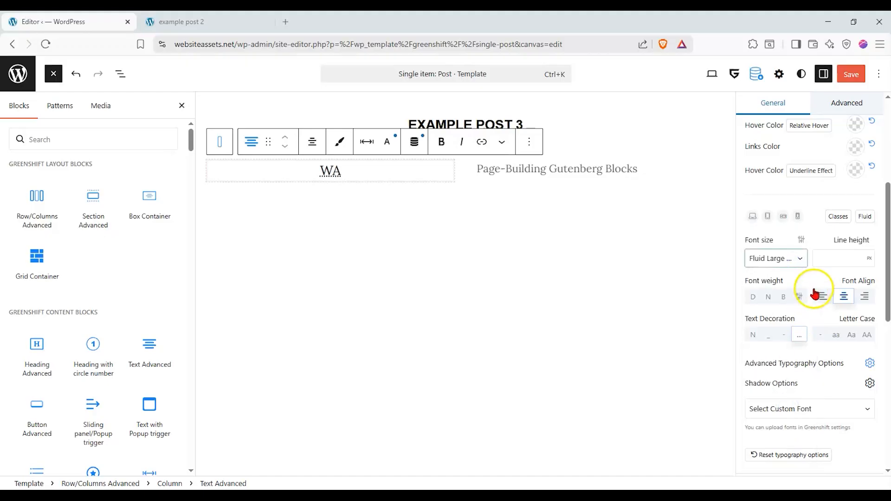
# - Try the custom fonts Albert Sans, Bodoni Moda and Cormorant on the author name, and settle on Raleway
pyautogui.click(856, 410)
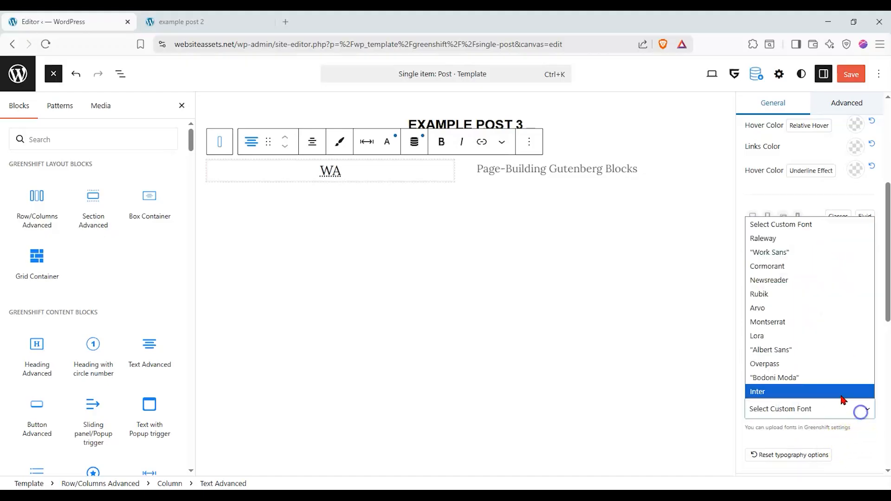
pyautogui.click(817, 351)
pyautogui.click(832, 420)
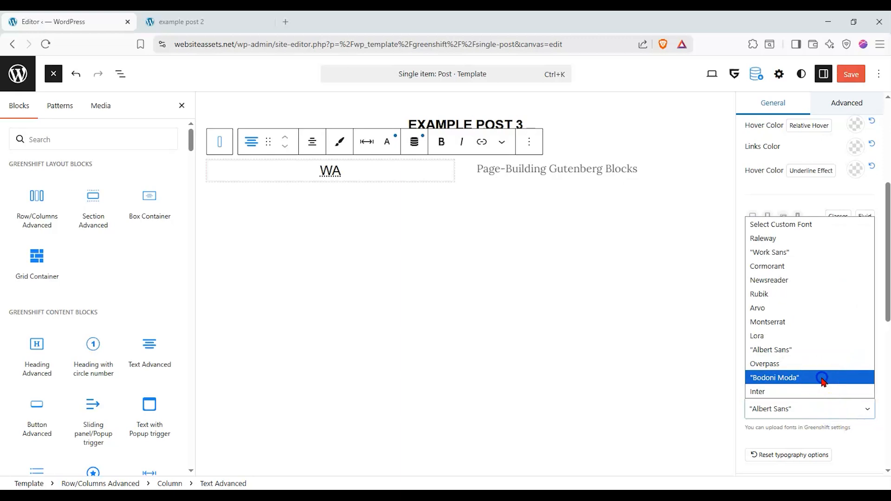
pyautogui.click(821, 377)
pyautogui.click(822, 412)
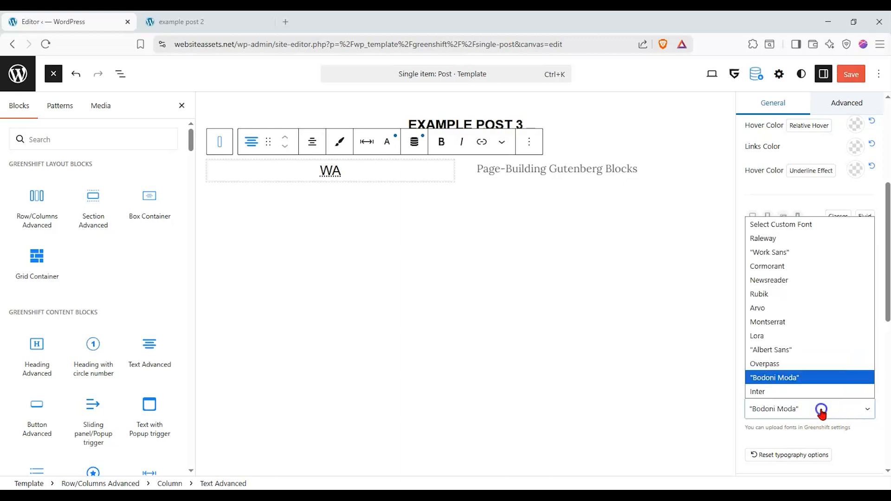
pyautogui.click(823, 263)
pyautogui.click(817, 411)
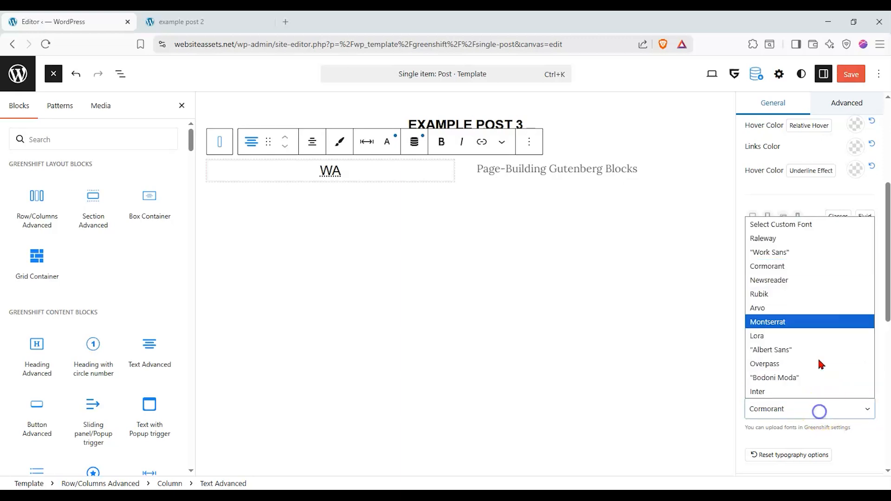
pyautogui.click(816, 240)
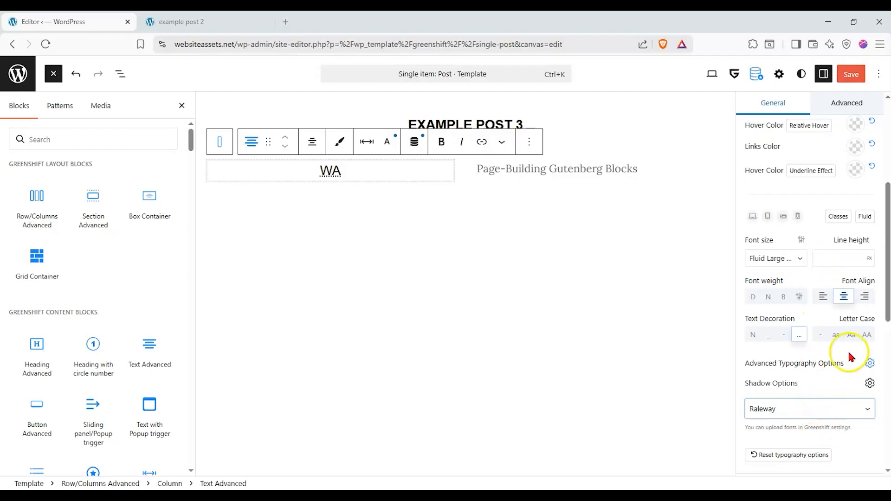
# - Set the author name's text colour to bright red
pyautogui.scroll(3, 834, 277)
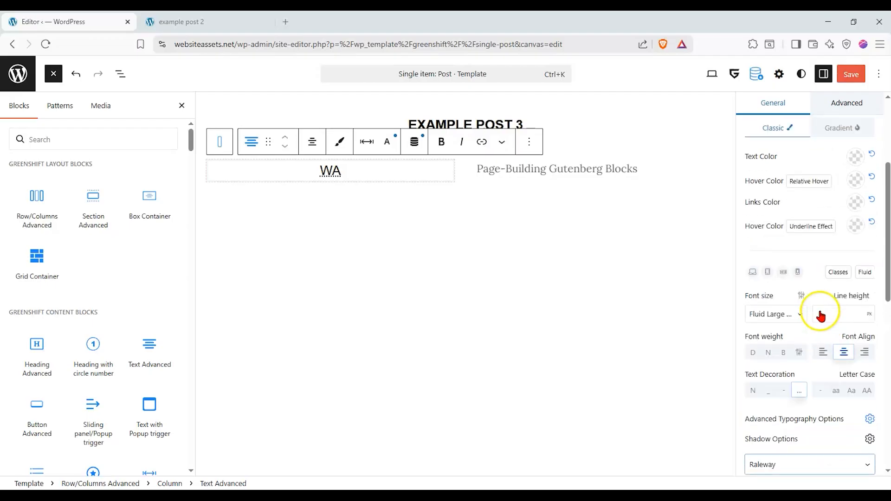
pyautogui.click(856, 159)
pyautogui.moveTo(818, 291); pyautogui.dragTo(876, 184)
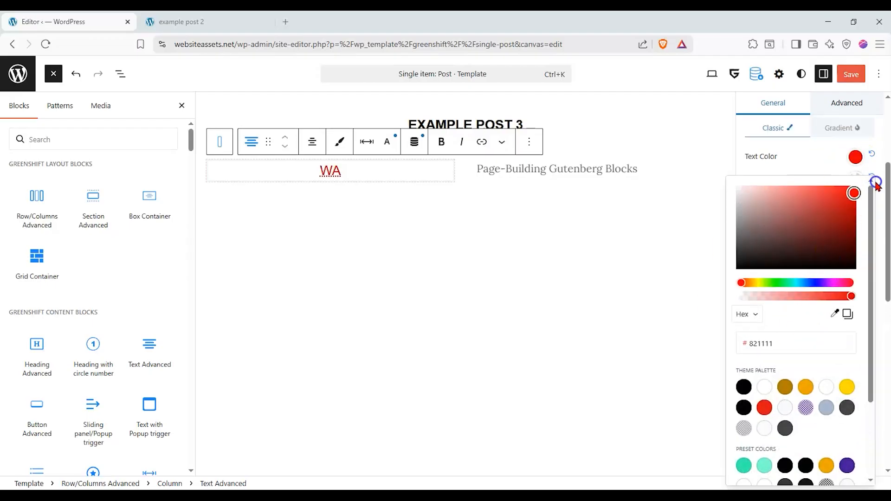
pyautogui.click(826, 173)
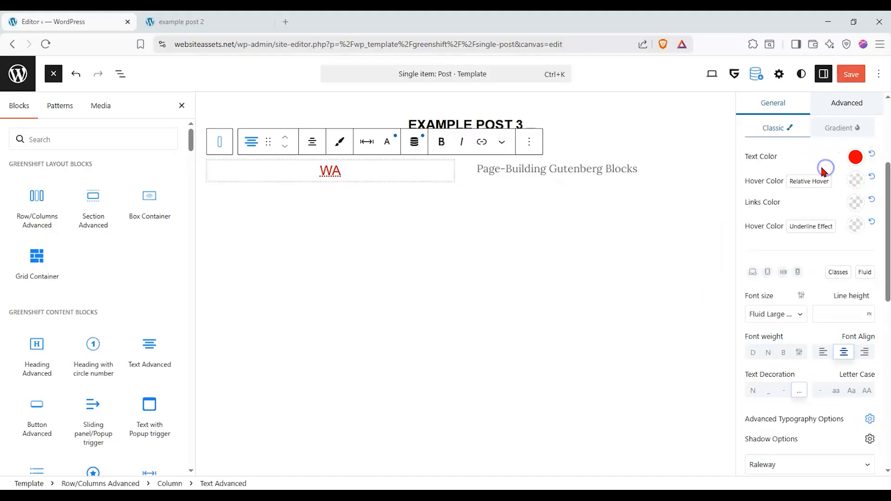
# - Enable dynamic text on the second column's block using Post data from Current/Latest, post type Post, showing Publish Date
pyautogui.click(606, 175)
pyautogui.scroll(3, 774, 199)
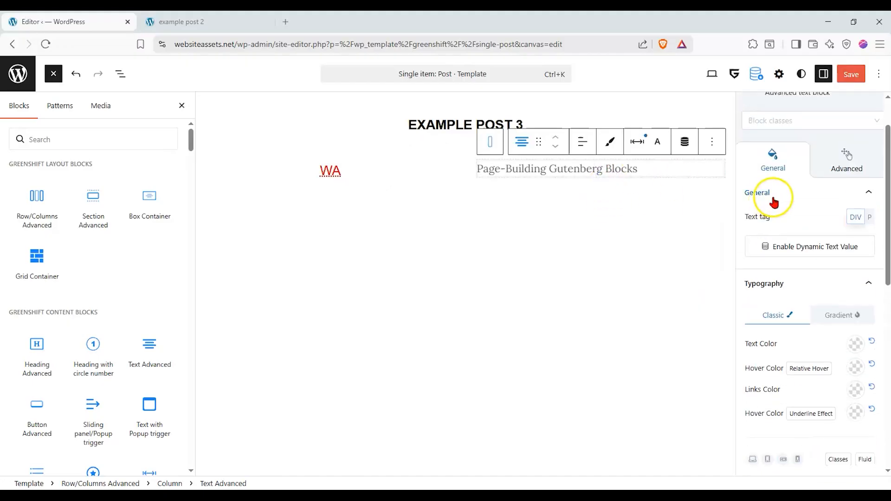
pyautogui.click(819, 241)
pyautogui.click(795, 283)
pyautogui.scroll(-2, 791, 367)
pyautogui.click(789, 369)
pyautogui.scroll(-3, 801, 339)
pyautogui.click(814, 252)
pyautogui.click(805, 282)
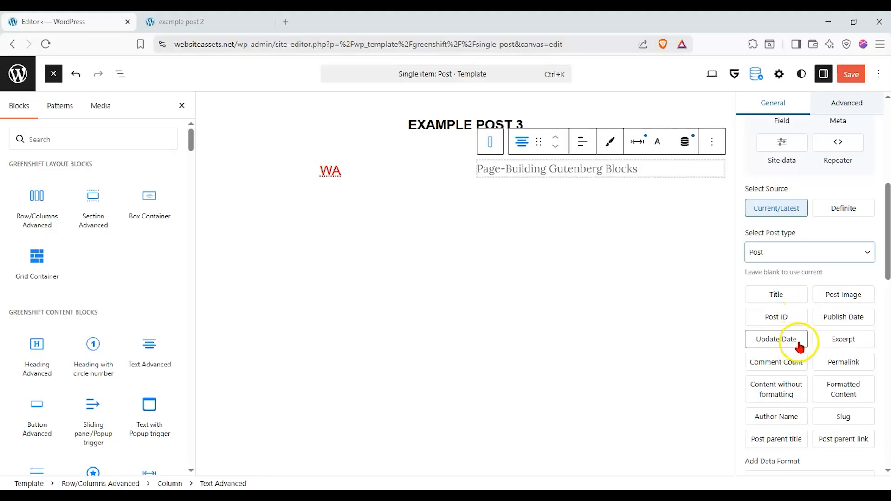
pyautogui.click(825, 318)
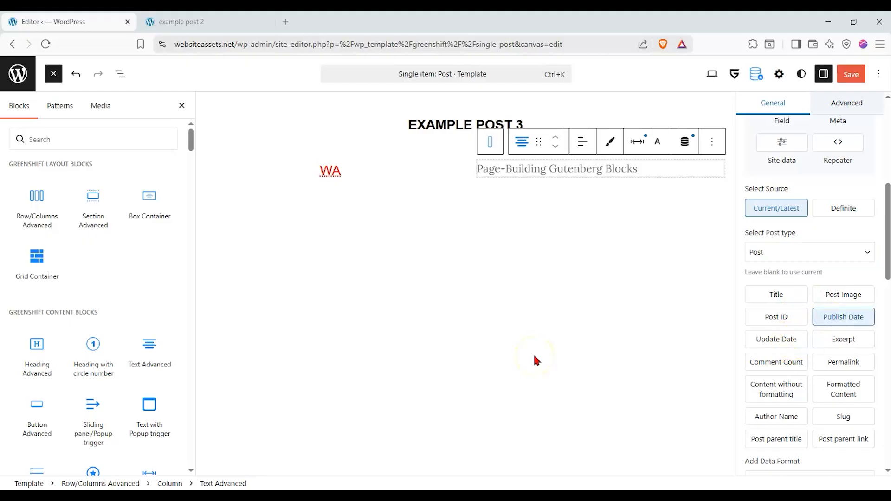
# - Set the publish date's text colour to bright blue
pyautogui.scroll(-8, 865, 302)
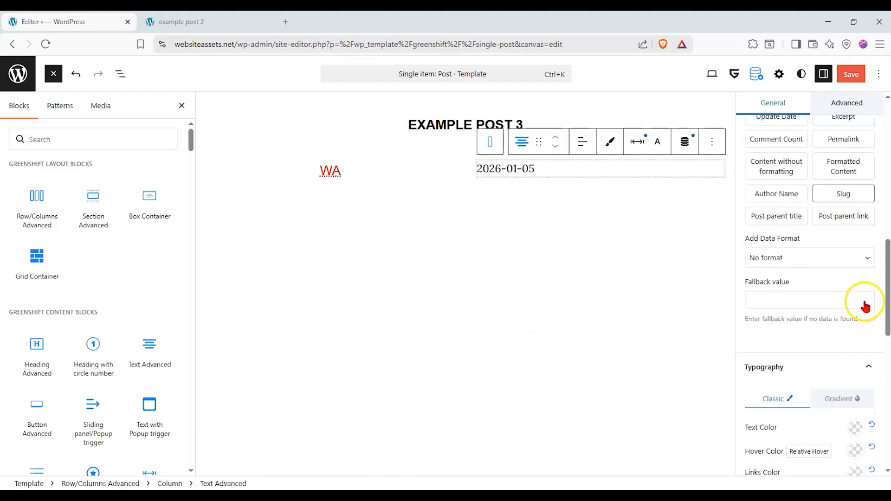
pyautogui.click(859, 256)
pyautogui.click(763, 336)
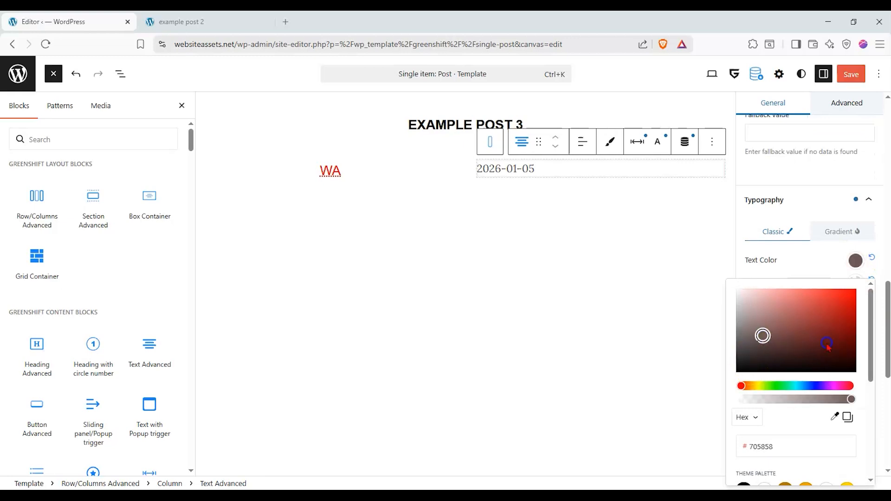
pyautogui.click(813, 386)
pyautogui.moveTo(836, 309); pyautogui.dragTo(855, 277)
pyautogui.click(829, 262)
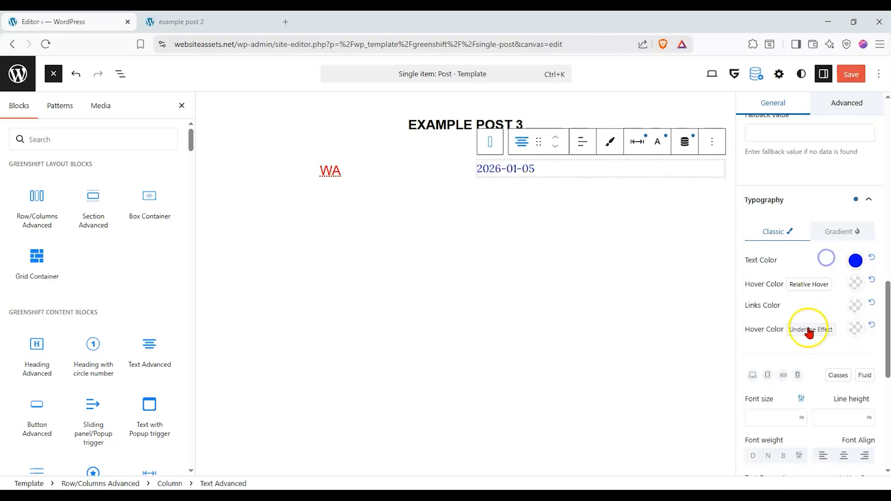
# - Centre the publish date and switch its font size to presets, trying Fluid - Huge and settling on Fluid xLarge
pyautogui.scroll(-3, 806, 329)
pyautogui.click(846, 343)
pyautogui.click(797, 305)
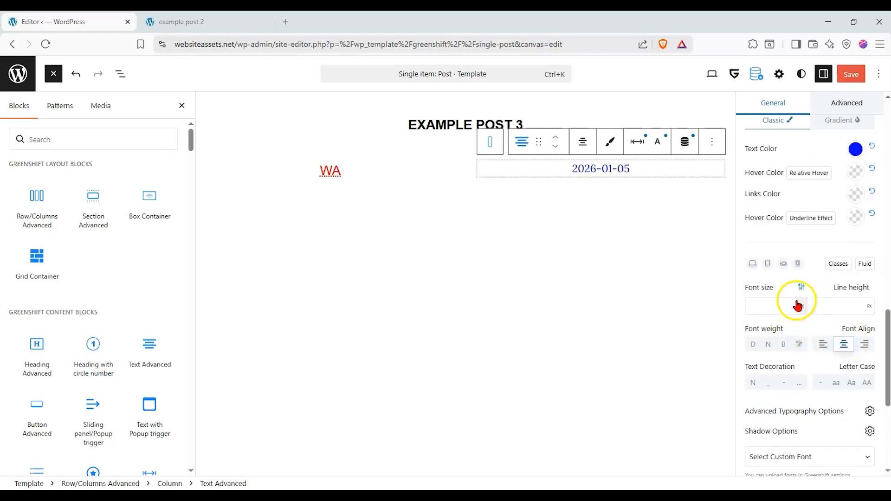
pyautogui.click(795, 306)
pyautogui.scroll(-5, 781, 438)
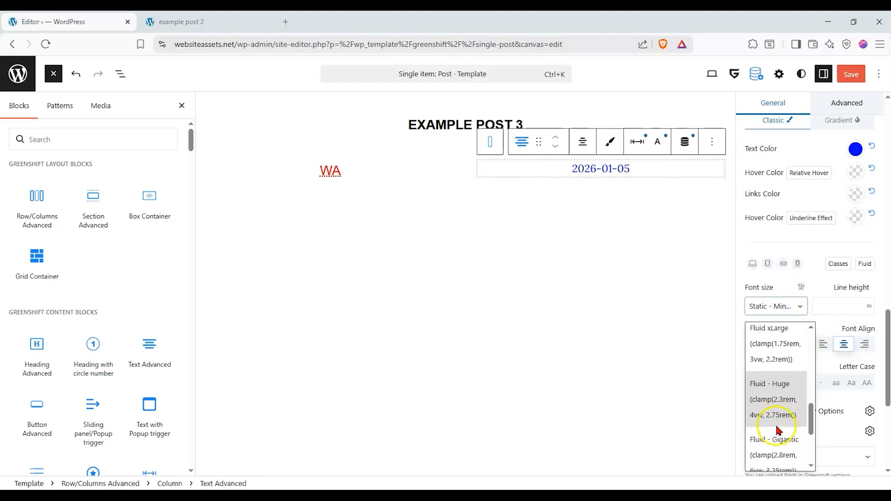
pyautogui.click(778, 417)
pyautogui.click(794, 306)
pyautogui.scroll(1, 781, 379)
pyautogui.click(782, 380)
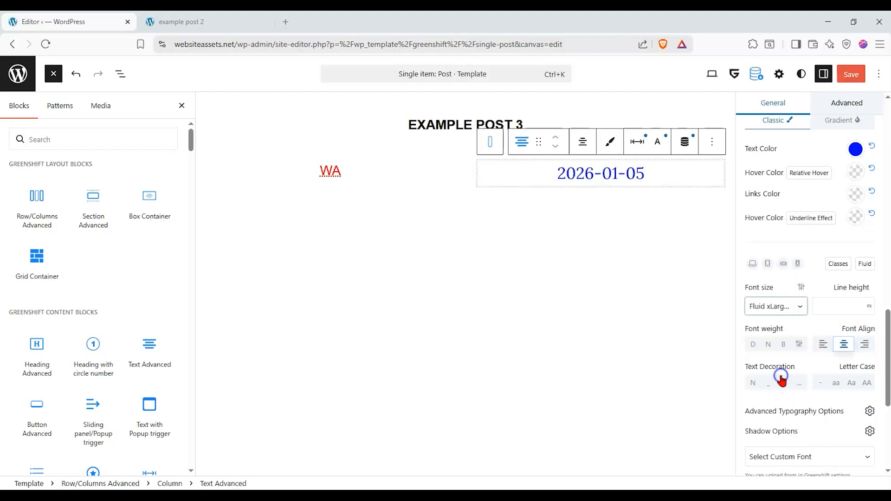
# - Set the author name's font size preset to Fluid xLarge to match the publish date
pyautogui.click(370, 177)
pyautogui.click(789, 270)
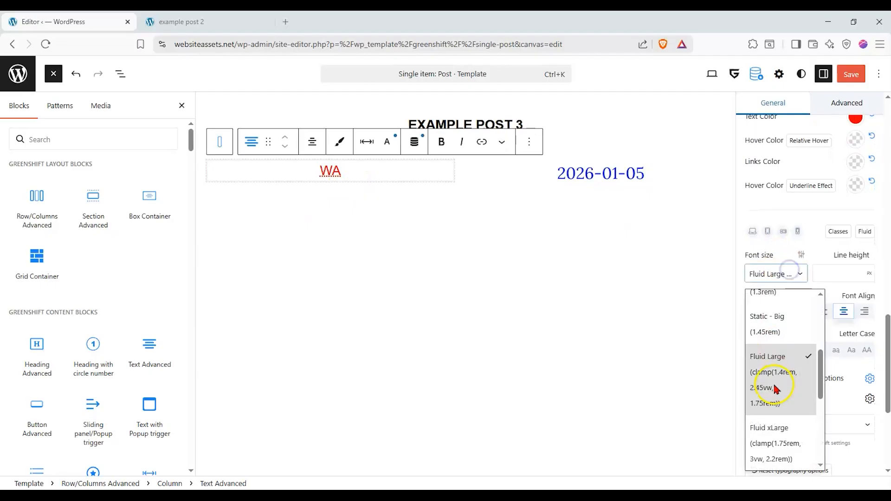
pyautogui.click(773, 440)
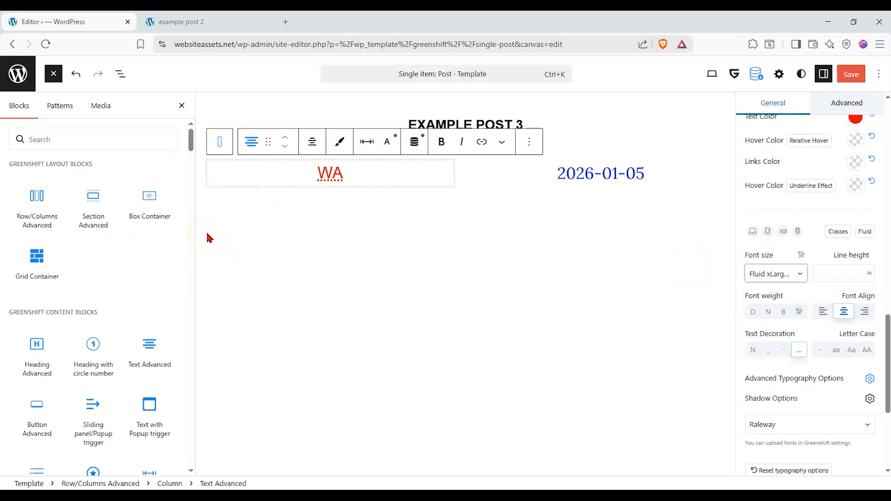
# - Add a centred Text Advanced block above the author name reading "This article was written by:"
pyautogui.click(151, 344)
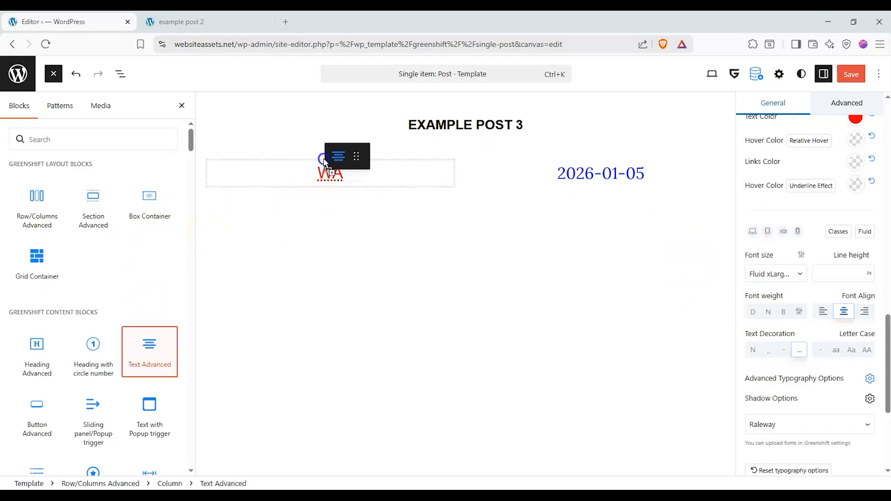
pyautogui.click(355, 168)
pyautogui.scroll(3, 854, 260)
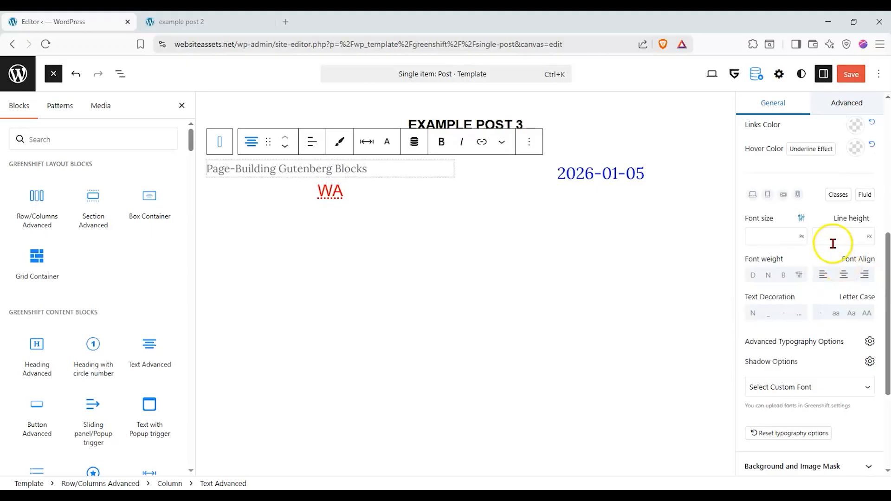
pyautogui.scroll(5, 785, 254)
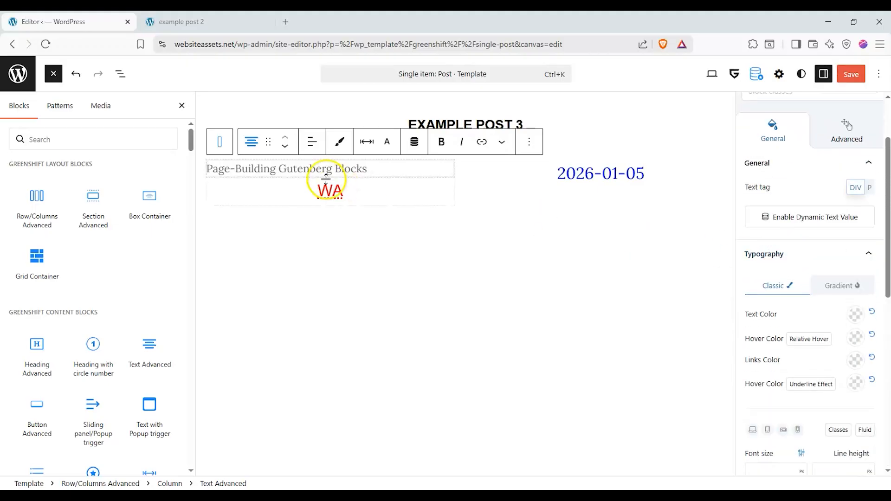
pyautogui.write('A')
pyautogui.press('BackSpace')
pyautogui.write('This article was written by:')
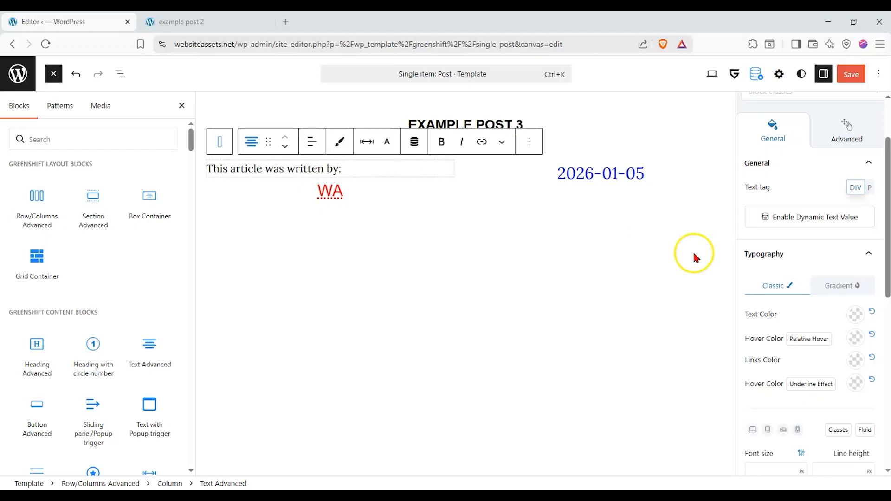
pyautogui.scroll(-3, 798, 297)
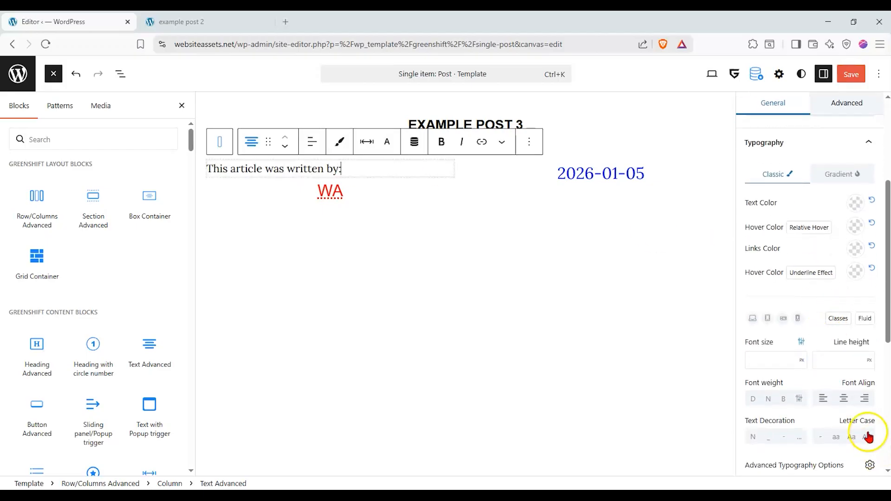
pyautogui.click(844, 398)
# - Add a centred Text Advanced block above the publish date reading "This was updated last on:"
pyautogui.moveTo(157, 337); pyautogui.dragTo(616, 145)
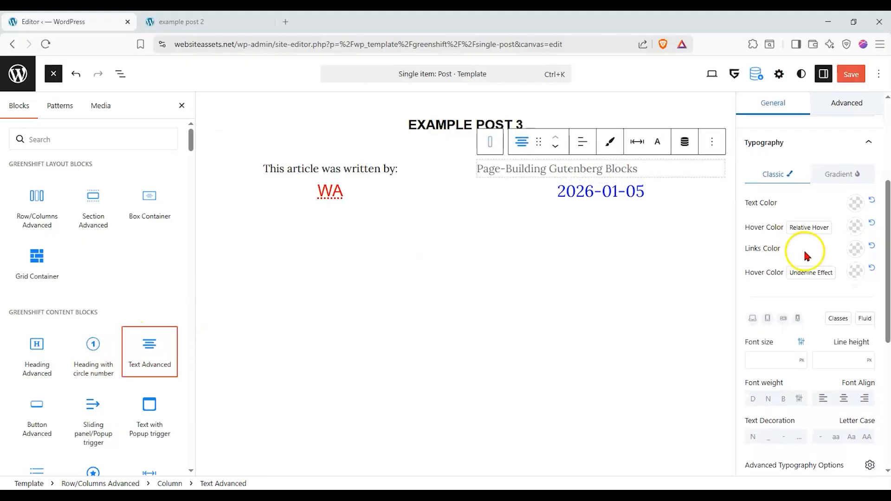
pyautogui.scroll(1, 797, 194)
pyautogui.click(610, 167)
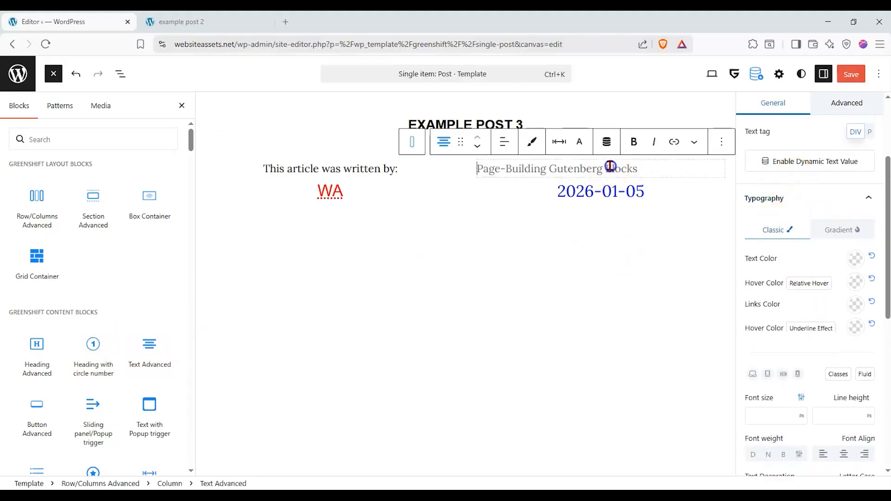
pyautogui.write('This was updated last on:')
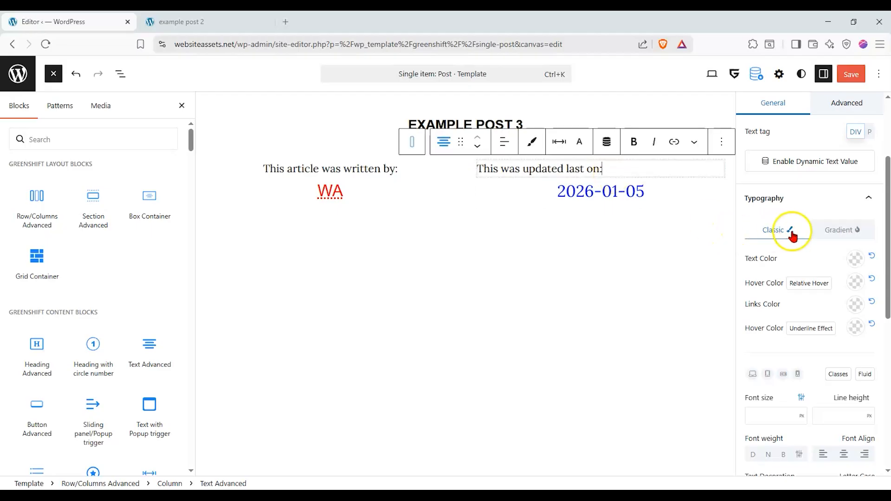
pyautogui.scroll(-3, 796, 236)
pyautogui.click(846, 343)
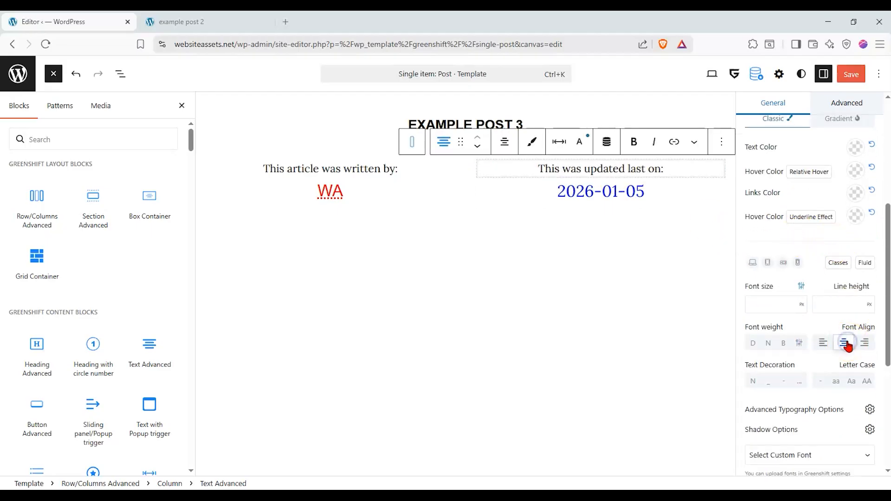
pyautogui.click(478, 217)
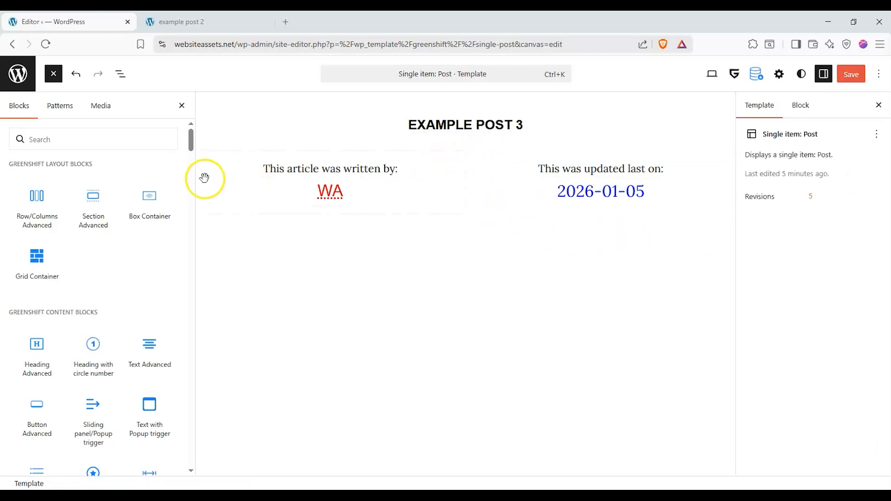
# - Give the post title heading a translucent purple background colour, AB35FA26
pyautogui.click(247, 137)
pyautogui.scroll(-1, 795, 253)
pyautogui.scroll(-10, 795, 253)
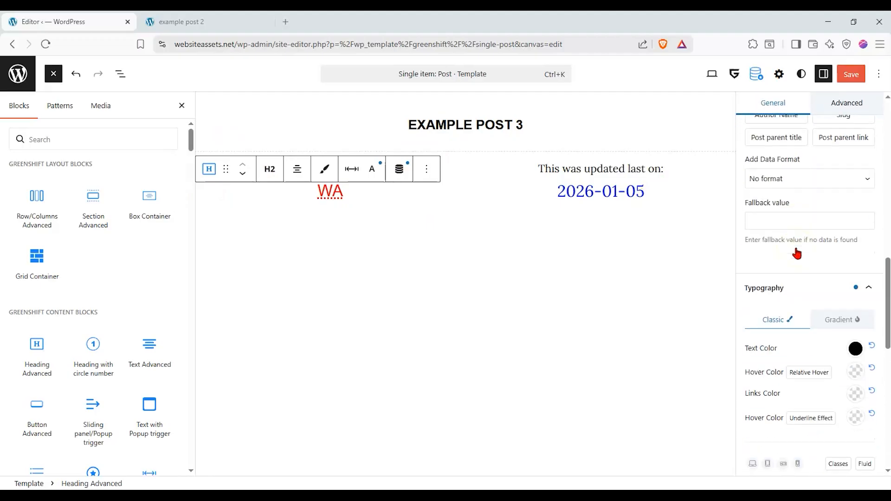
pyautogui.click(822, 284)
pyautogui.click(825, 315)
pyautogui.scroll(-2, 794, 355)
pyautogui.click(855, 329)
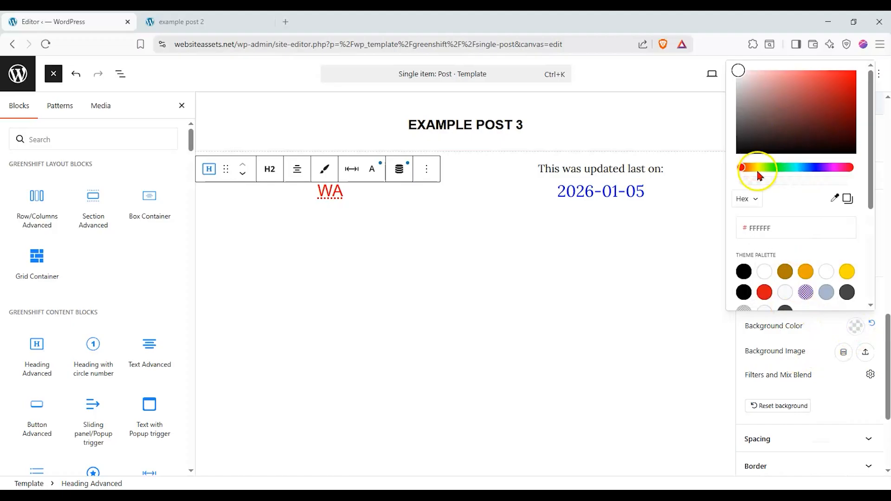
pyautogui.click(805, 292)
pyautogui.moveTo(752, 79); pyautogui.dragTo(829, 78)
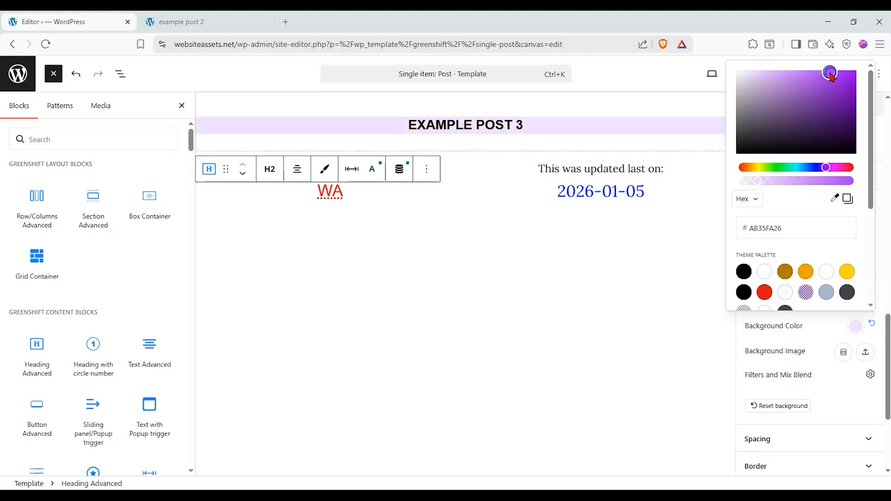
# - Give the author column a red background colour and lower its opacity to a pale red, DE14142B
pyautogui.click(412, 194)
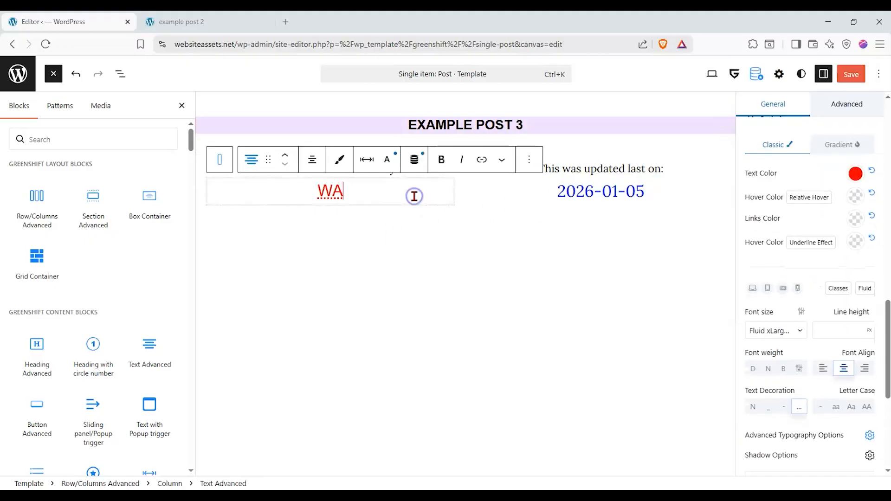
pyautogui.click(483, 177)
pyautogui.click(460, 174)
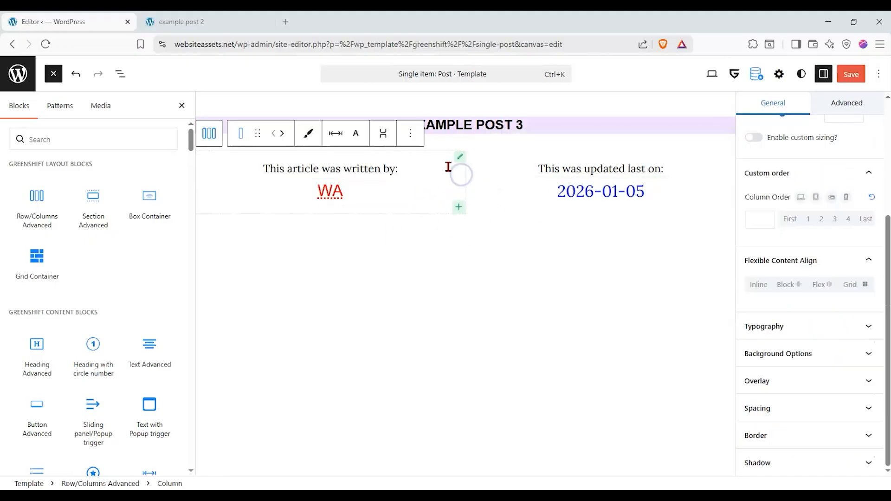
pyautogui.click(817, 354)
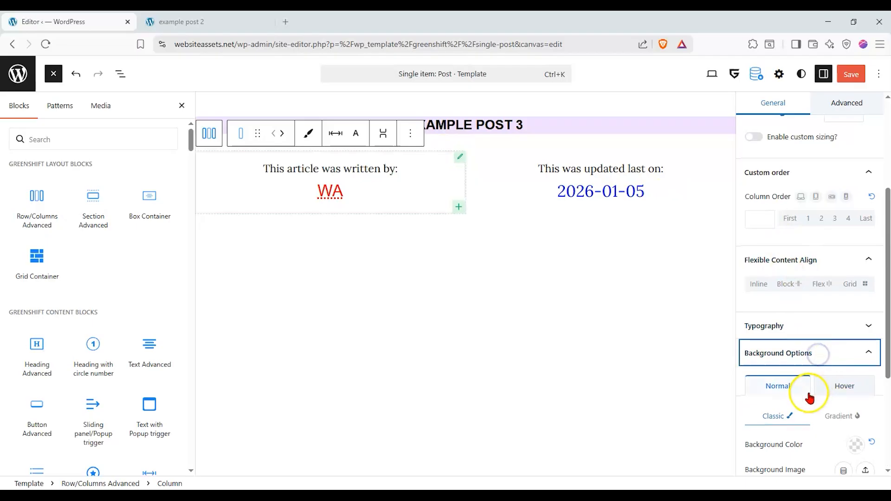
pyautogui.scroll(-3, 810, 397)
pyautogui.click(855, 332)
pyautogui.click(765, 293)
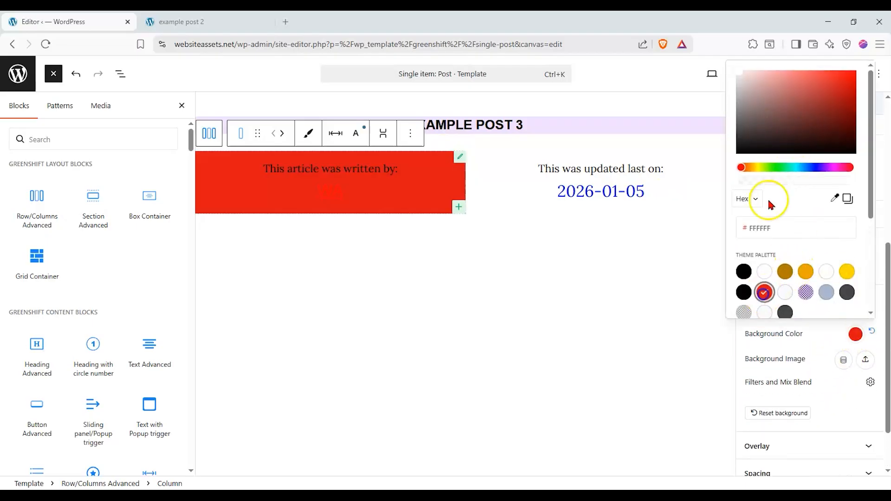
pyautogui.moveTo(772, 181)
pyautogui.mouseDown()
pyautogui.moveTo(789, 180)
pyautogui.moveTo(761, 183)
pyautogui.mouseUp()
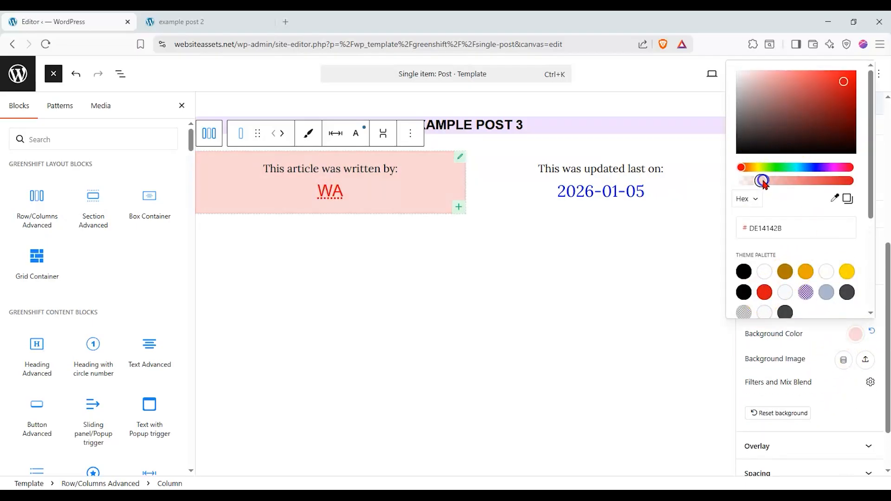
# - Give the publish date column a translucent light cyan background colour
pyautogui.click(491, 200)
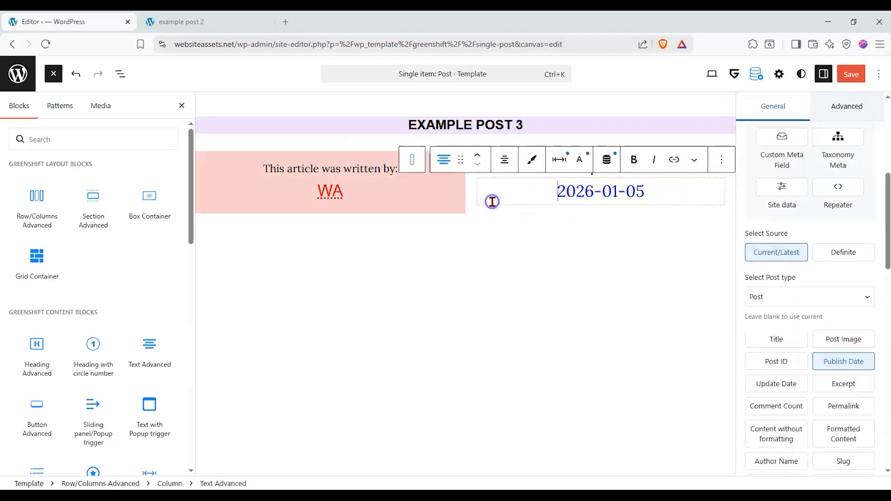
pyautogui.click(473, 183)
pyautogui.scroll(4, 829, 306)
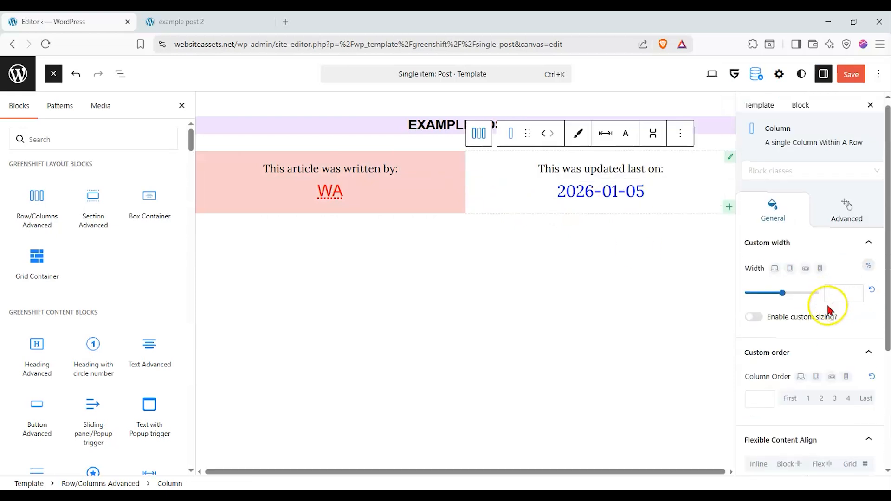
pyautogui.click(862, 245)
pyautogui.scroll(-2, 837, 359)
pyautogui.click(837, 364)
pyautogui.click(852, 439)
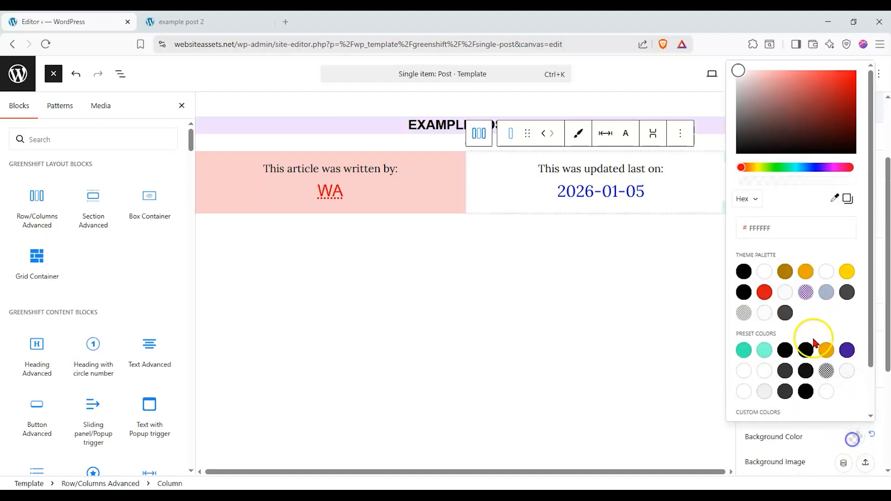
pyautogui.click(796, 167)
pyautogui.click(836, 71)
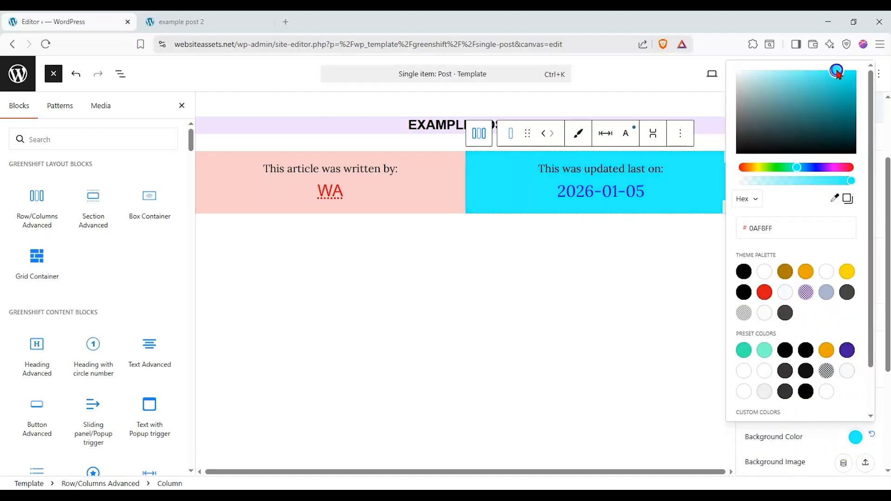
pyautogui.moveTo(829, 79); pyautogui.dragTo(813, 73)
pyautogui.click(805, 182)
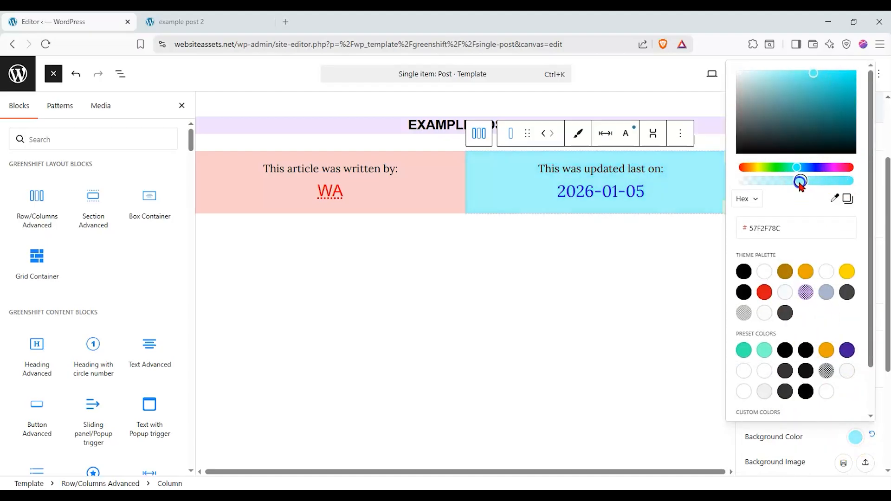
pyautogui.click(486, 236)
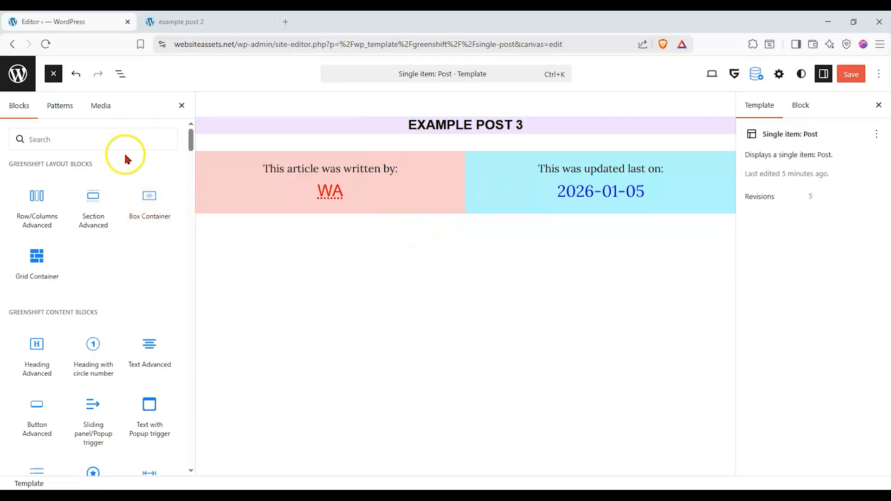
pyautogui.moveTo(147, 356)
pyautogui.moveTo(151, 348); pyautogui.dragTo(448, 253)
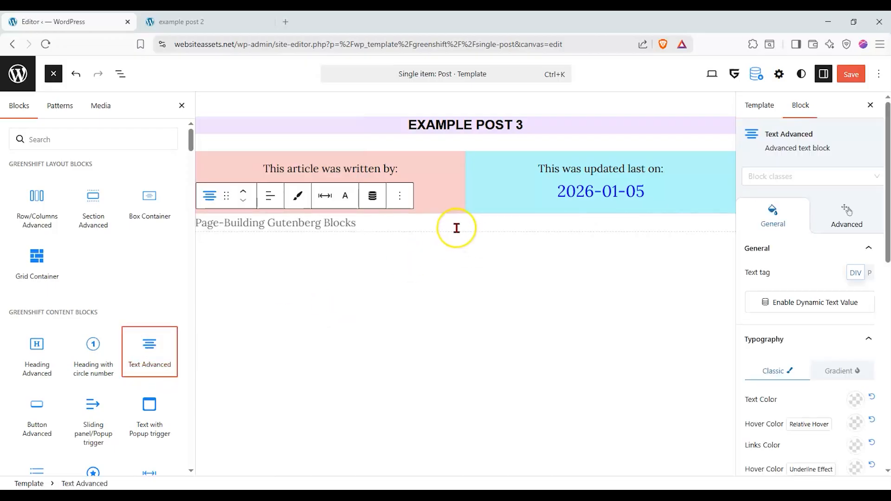
pyautogui.click(399, 196)
pyautogui.scroll(-2, 447, 418)
pyautogui.click(420, 465)
# - Add a Box Container below the two-column row and place a Text Advanced block inside it
pyautogui.moveTo(159, 213); pyautogui.dragTo(476, 256)
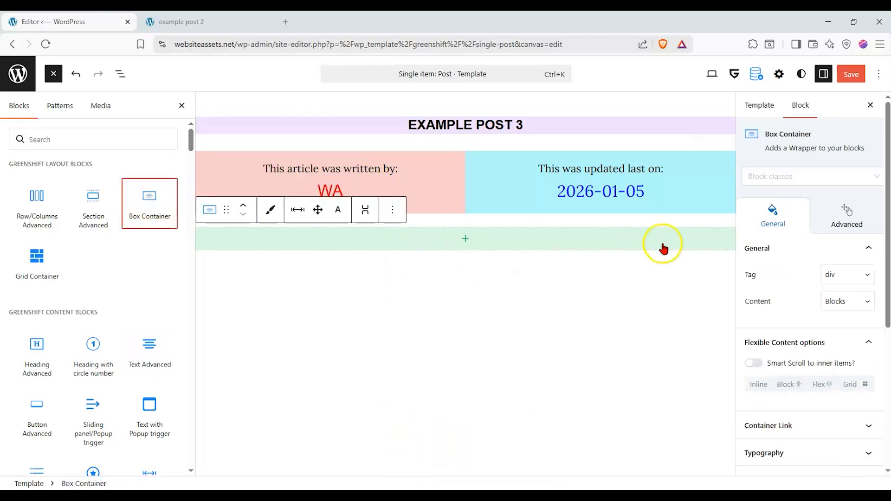
pyautogui.moveTo(149, 355); pyautogui.dragTo(539, 236)
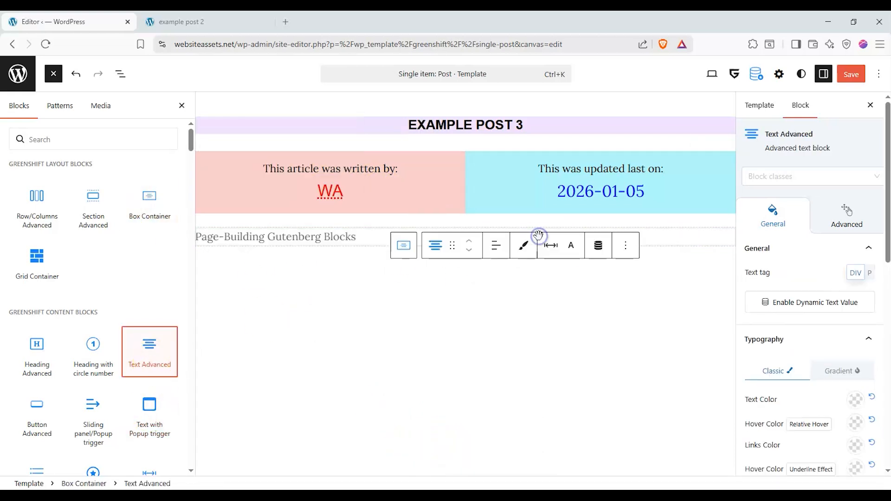
# - Enable smart scroll to inner items on the Box Container and set its Min Width to 65 ch and Max Width to 65 vw
pyautogui.click(120, 74)
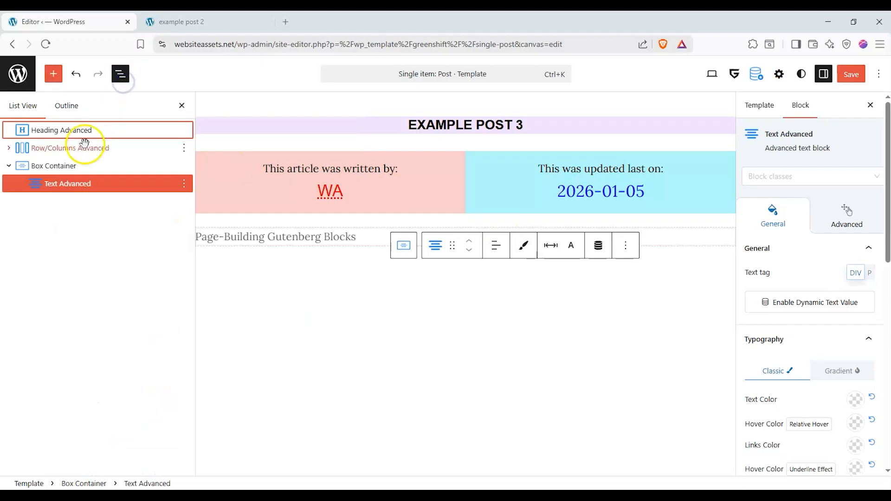
pyautogui.click(74, 172)
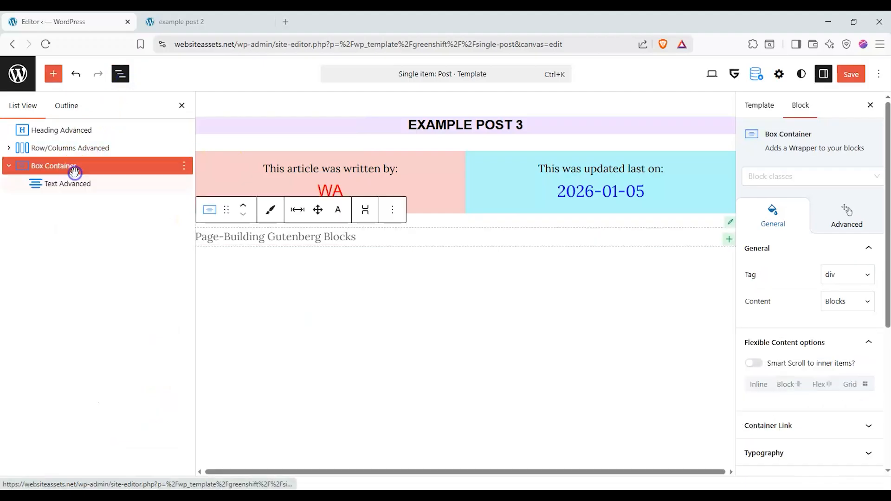
pyautogui.click(868, 425)
pyautogui.click(754, 174)
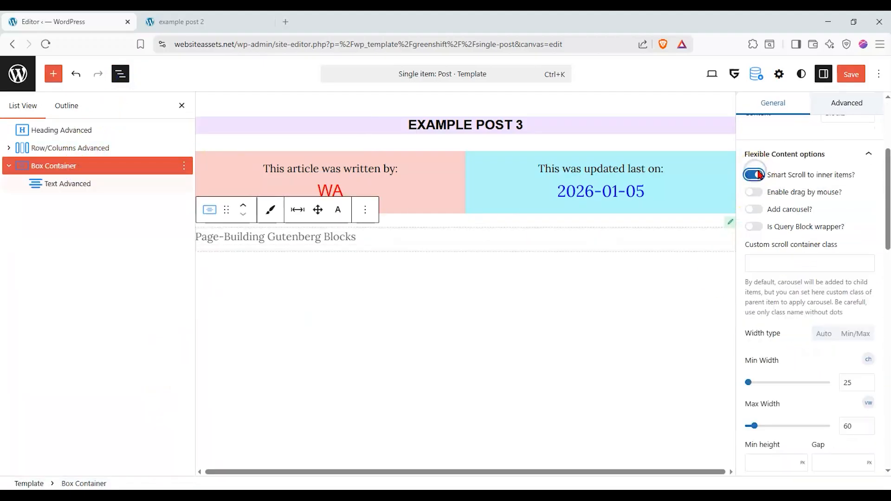
pyautogui.scroll(-1, 851, 379)
pyautogui.moveTo(857, 332); pyautogui.dragTo(823, 333)
pyautogui.write('65')
pyautogui.click(866, 373)
pyautogui.doubleClick(851, 370)
pyautogui.write('65')
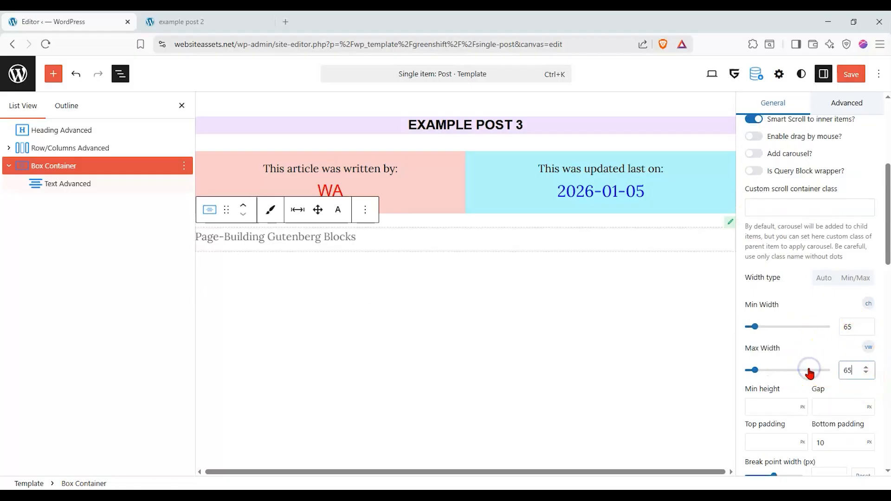
# - Align the Box Container's items to the vertical centre and try horizontal alignments, settling on space-around
pyautogui.scroll(-2, 808, 371)
pyautogui.scroll(-3, 806, 378)
pyautogui.click(836, 320)
pyautogui.click(819, 361)
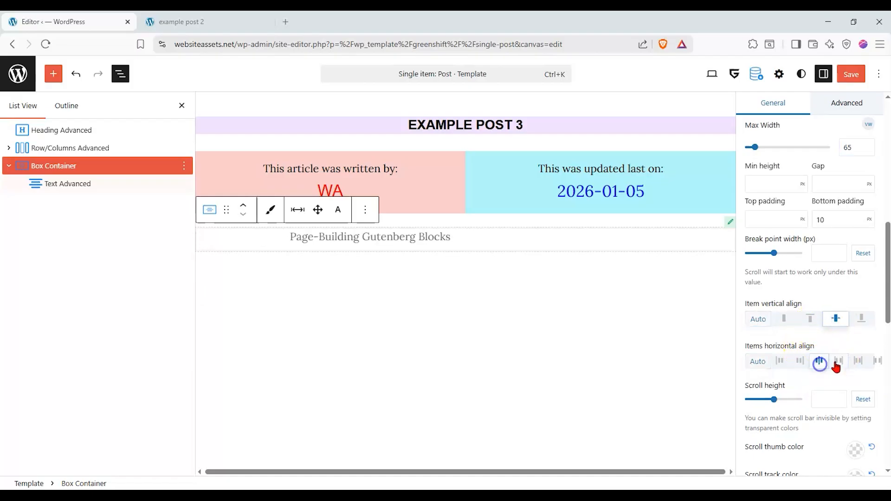
pyautogui.click(838, 362)
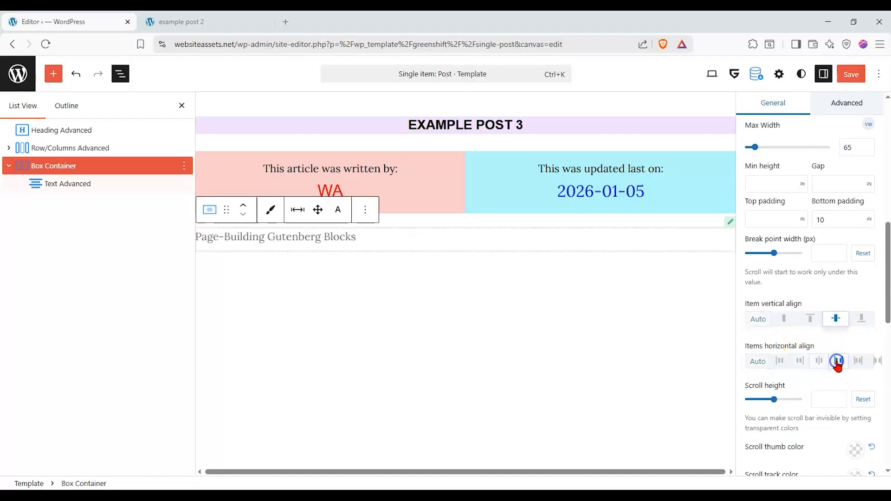
pyautogui.click(857, 361)
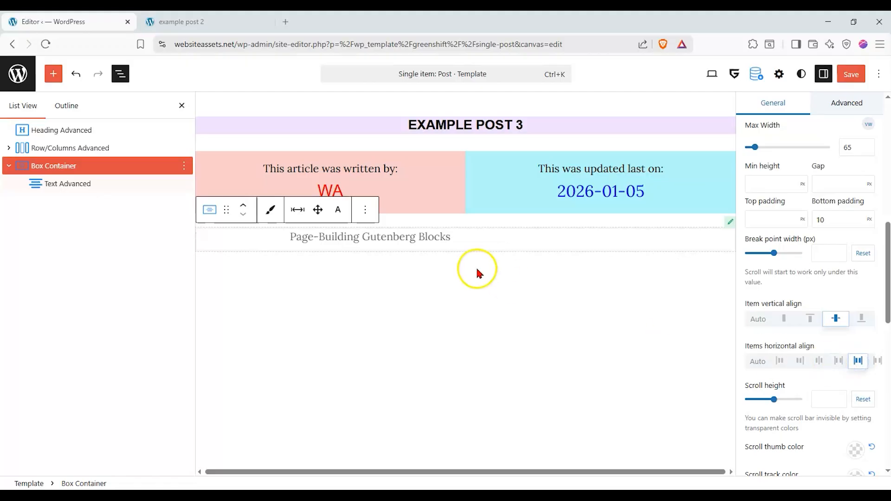
# - Centre-align the text of the Text Advanced block inside the Box Container
pyautogui.click(449, 237)
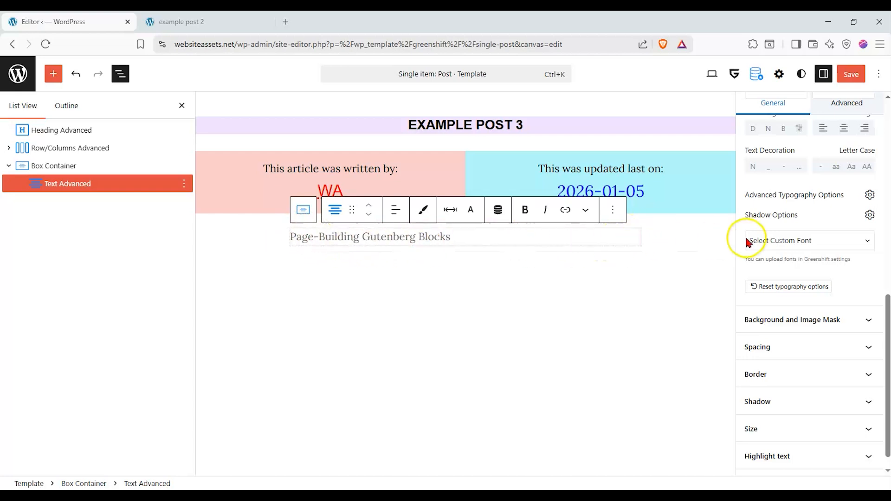
pyautogui.scroll(1, 835, 233)
pyautogui.scroll(2, 836, 233)
pyautogui.click(843, 239)
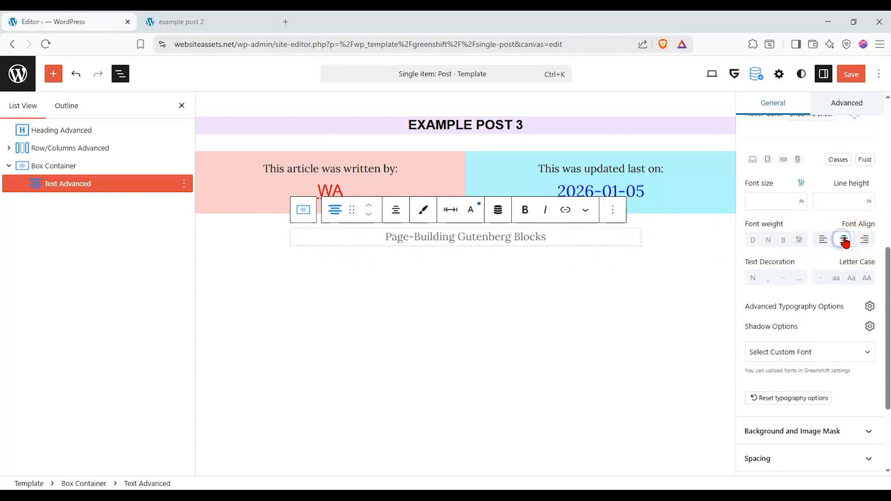
# - Enable a dynamic text value on the Text Advanced block using Post data, post type Post and Content without formatting
pyautogui.scroll(9, 766, 253)
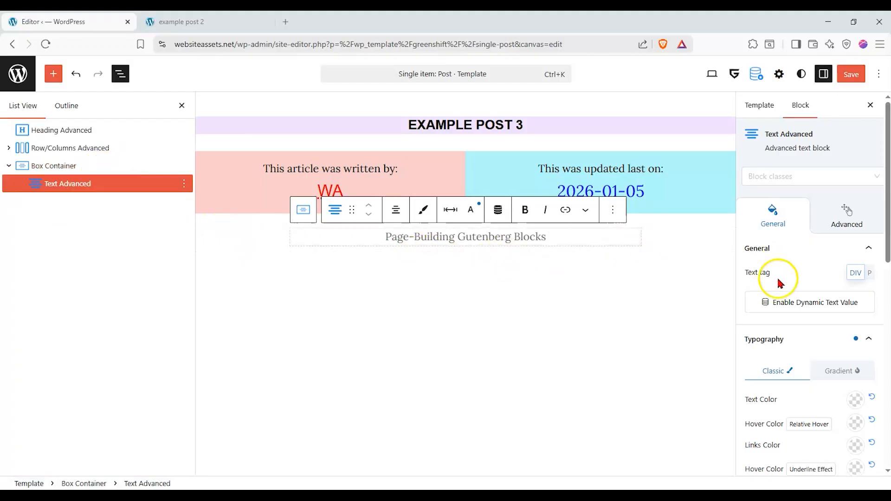
pyautogui.click(831, 310)
pyautogui.scroll(-3, 795, 283)
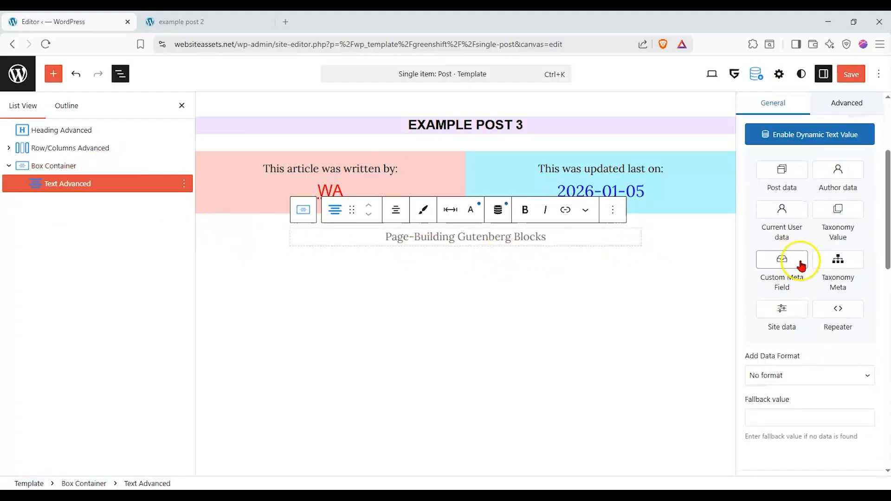
pyautogui.click(795, 188)
pyautogui.click(789, 374)
pyautogui.scroll(-2, 810, 325)
pyautogui.click(816, 309)
pyautogui.click(814, 339)
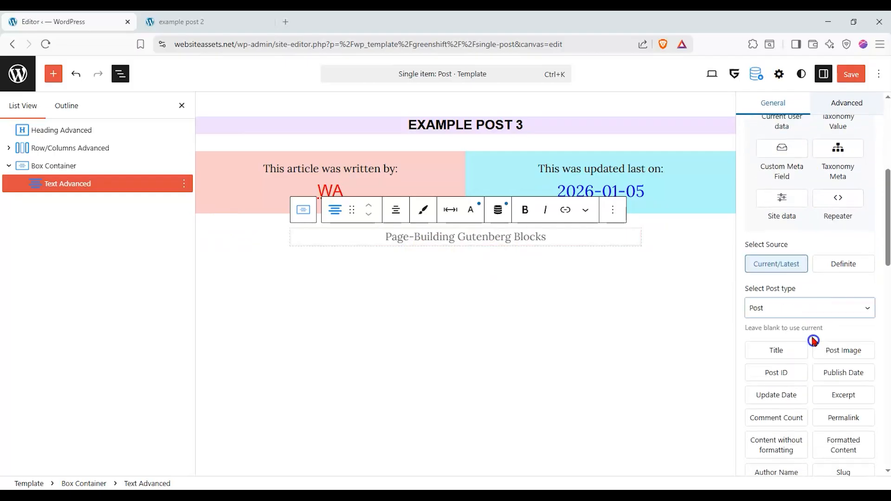
pyautogui.scroll(-1, 811, 338)
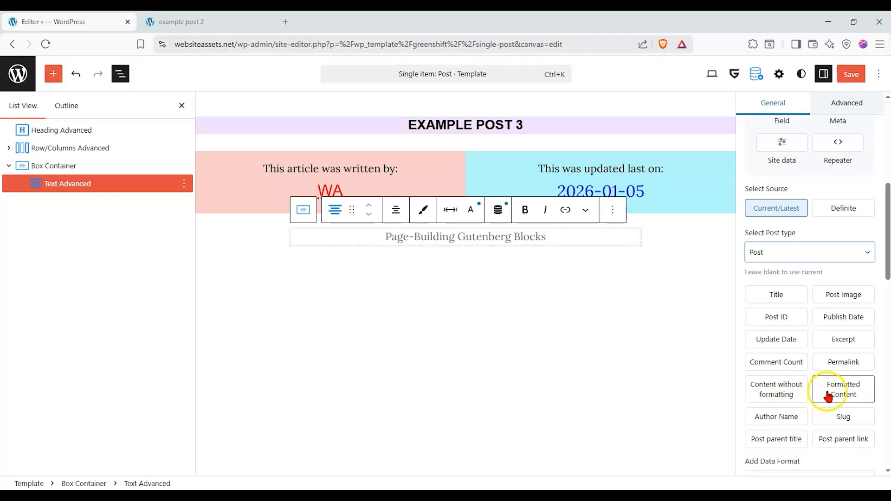
pyautogui.click(806, 396)
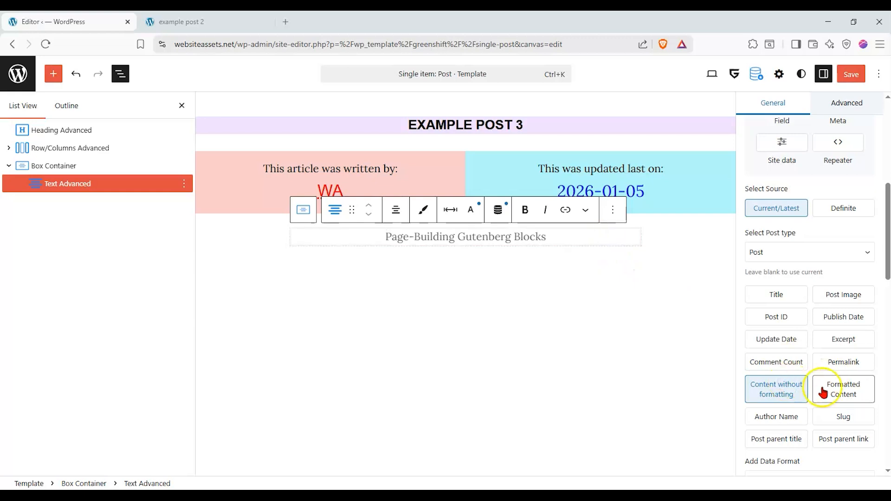
# - Try Title as the block's dynamic value and switch back to Content without formatting
pyautogui.click(535, 241)
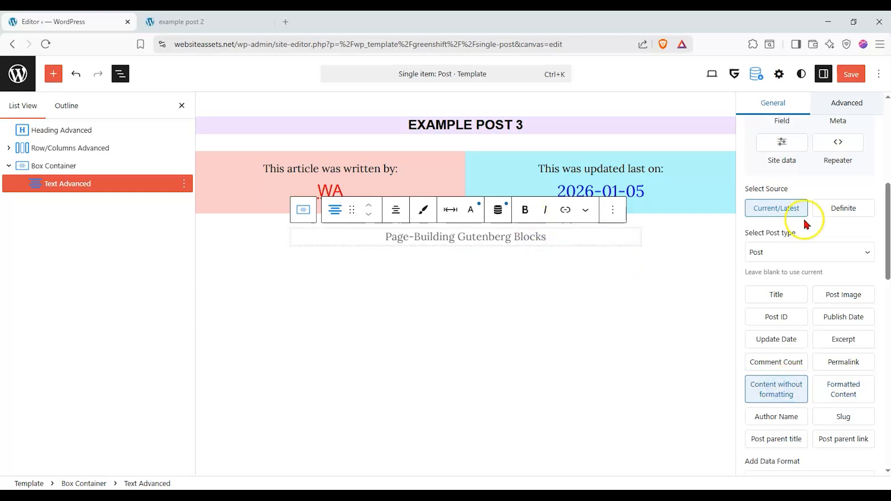
pyautogui.scroll(4, 805, 224)
pyautogui.scroll(-6, 791, 250)
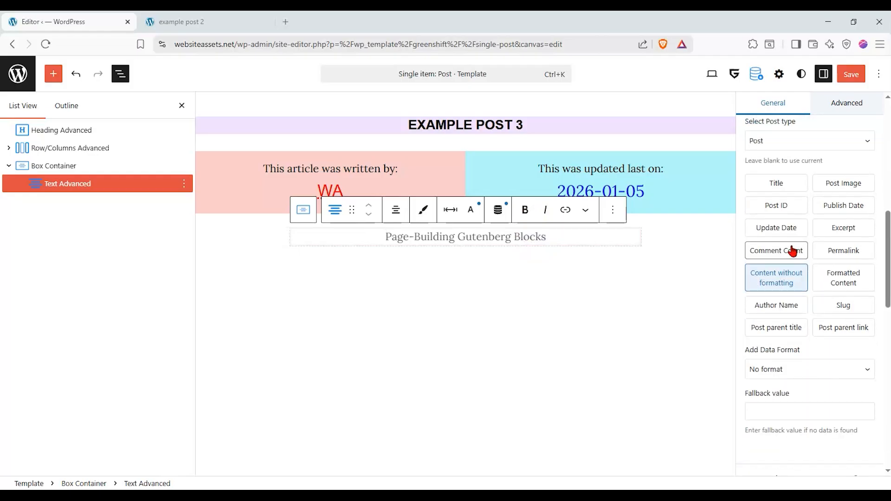
pyautogui.scroll(-3, 809, 355)
pyautogui.scroll(5, 803, 328)
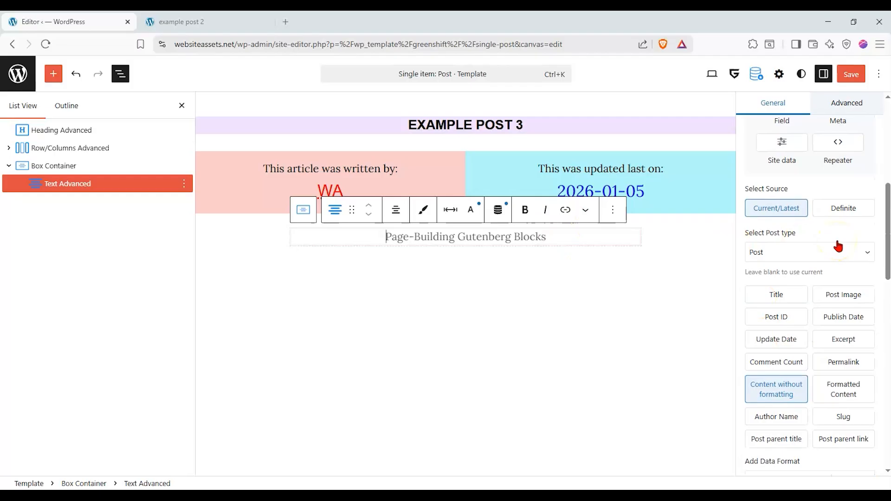
pyautogui.click(784, 294)
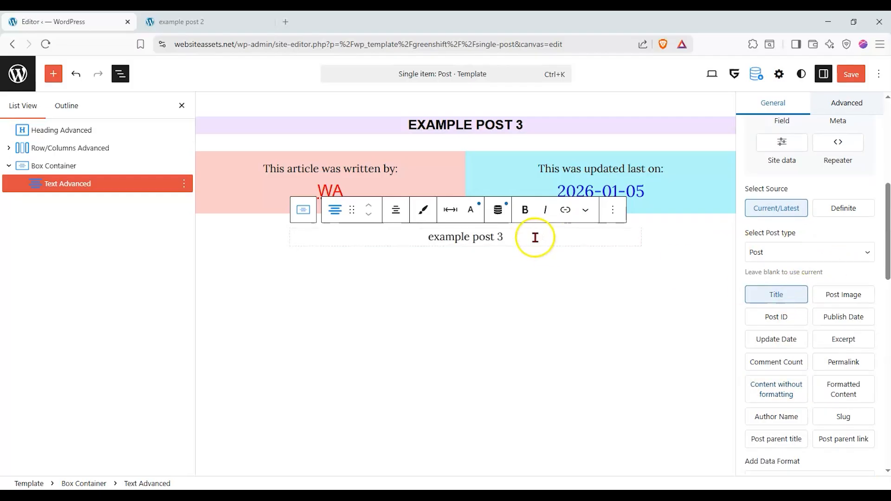
pyautogui.click(774, 394)
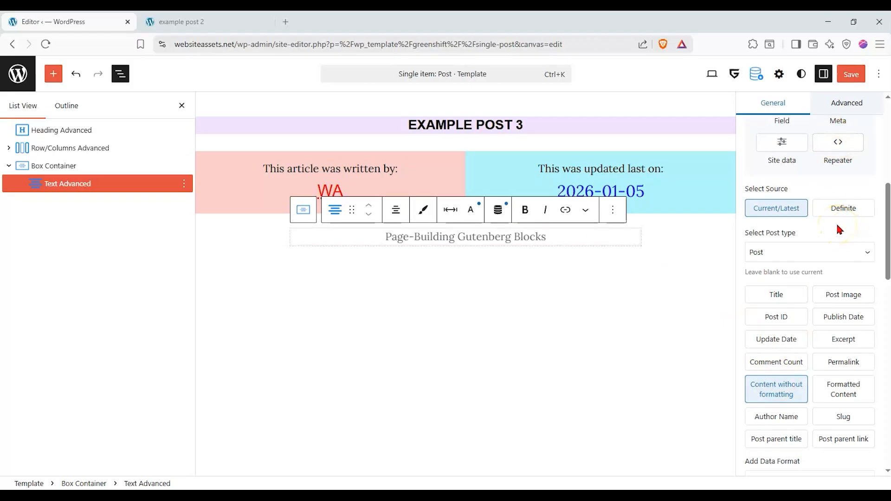
# - Save the template and check the post content layout on the live example post 2 page
pyautogui.hotkey('ctrl', 's')
pyautogui.click(218, 25)
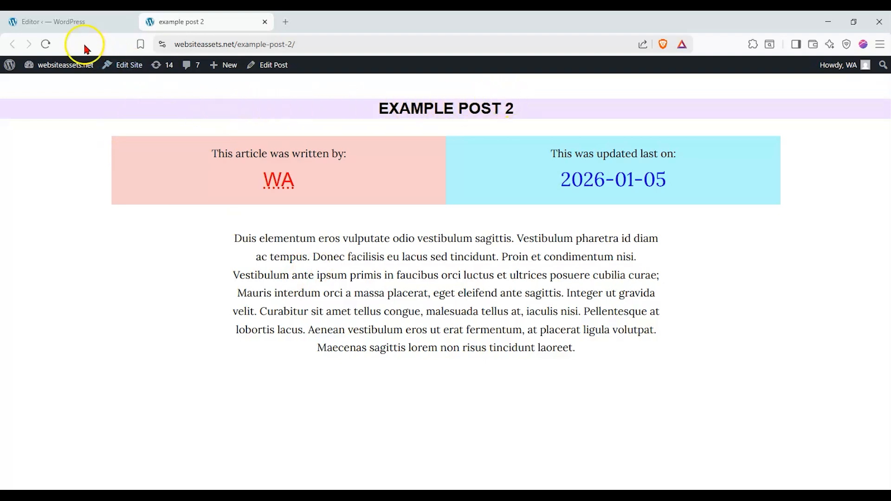
pyautogui.click(83, 22)
# - Duplicate the Box Container, placing one copy above the row with the Heading Advanced block nested inside it
pyautogui.rightClick(58, 168)
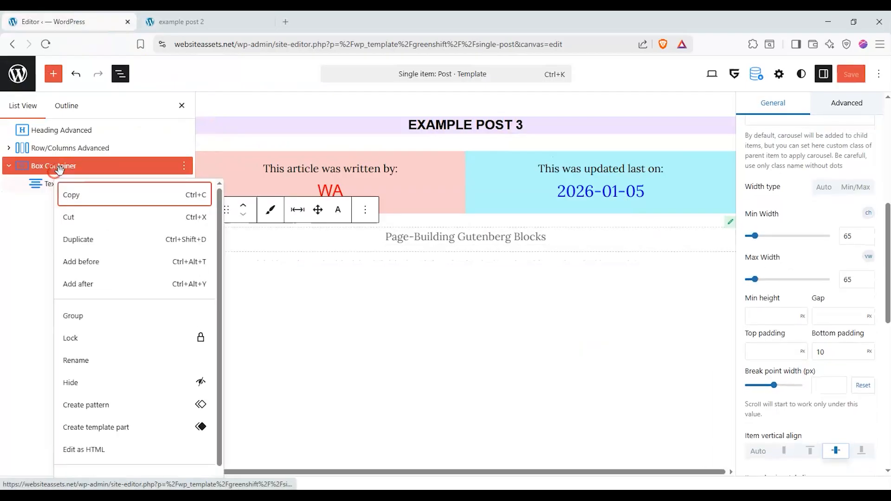
pyautogui.click(119, 238)
pyautogui.moveTo(40, 199); pyautogui.dragTo(51, 136)
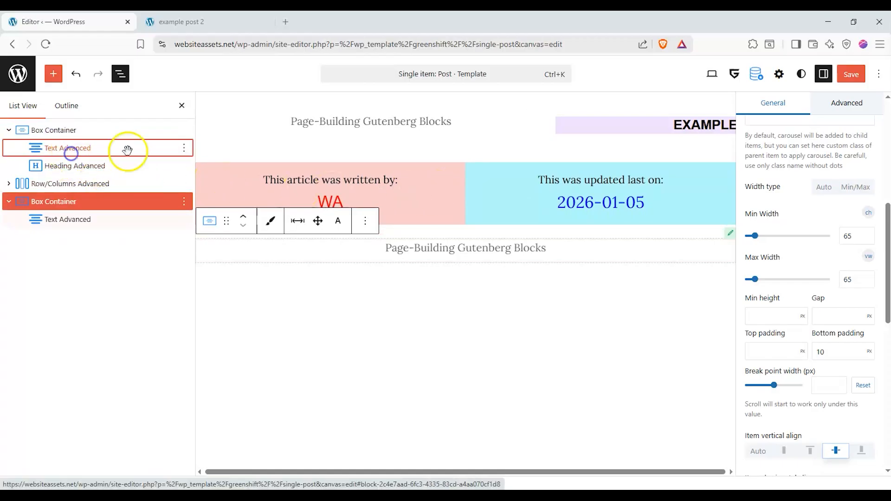
# - Move the extra Text Advanced block out of the heading's Box Container and delete it
pyautogui.click(170, 147)
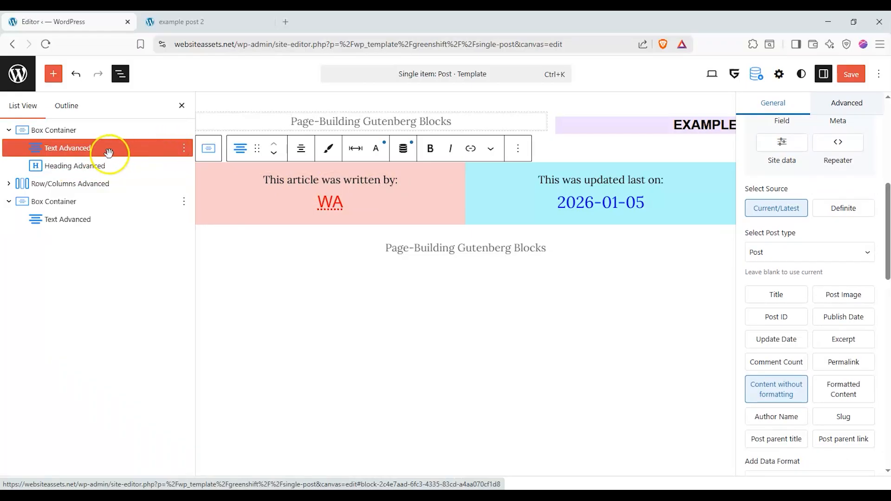
pyautogui.moveTo(106, 151); pyautogui.dragTo(56, 218)
pyautogui.click(184, 220)
pyautogui.scroll(-2, 214, 417)
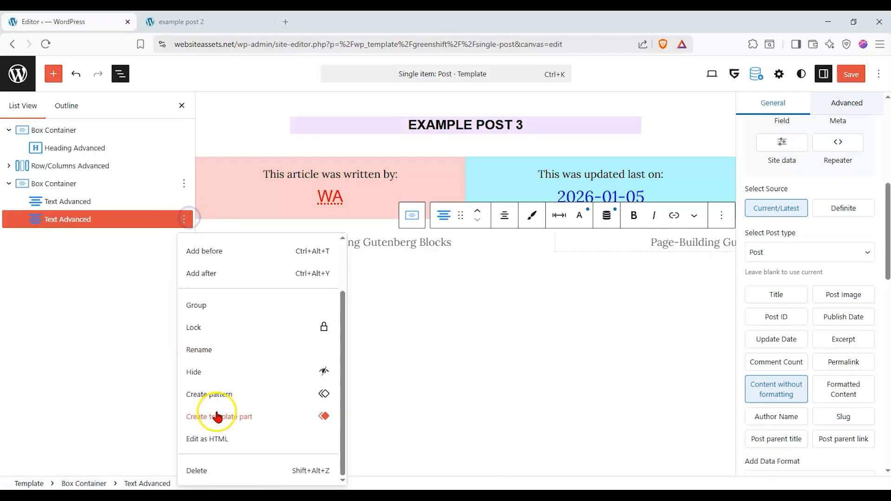
pyautogui.click(200, 472)
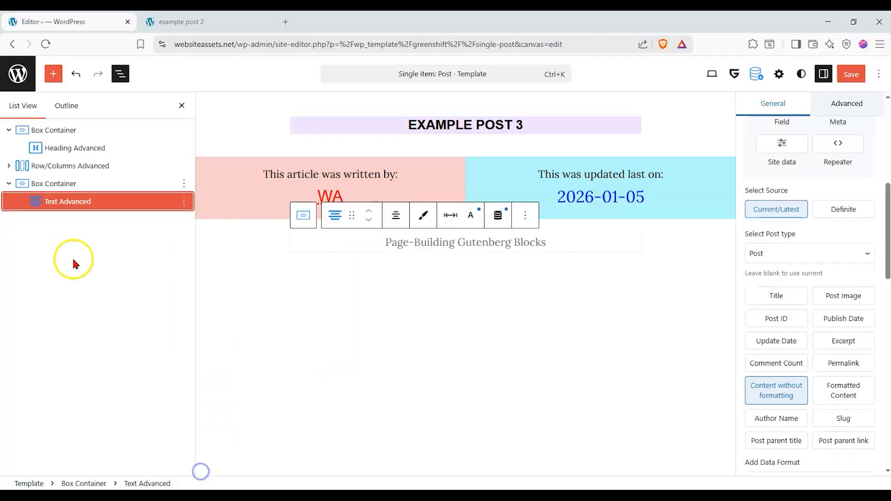
# - Select the Box Container around the heading and open its Spacing settings
pyautogui.click(95, 144)
pyautogui.click(103, 129)
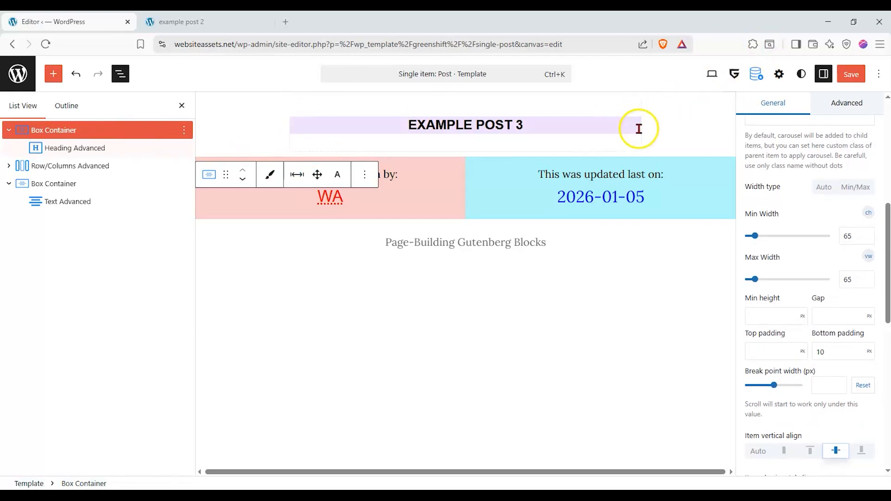
pyautogui.click(878, 74)
pyautogui.click(878, 74)
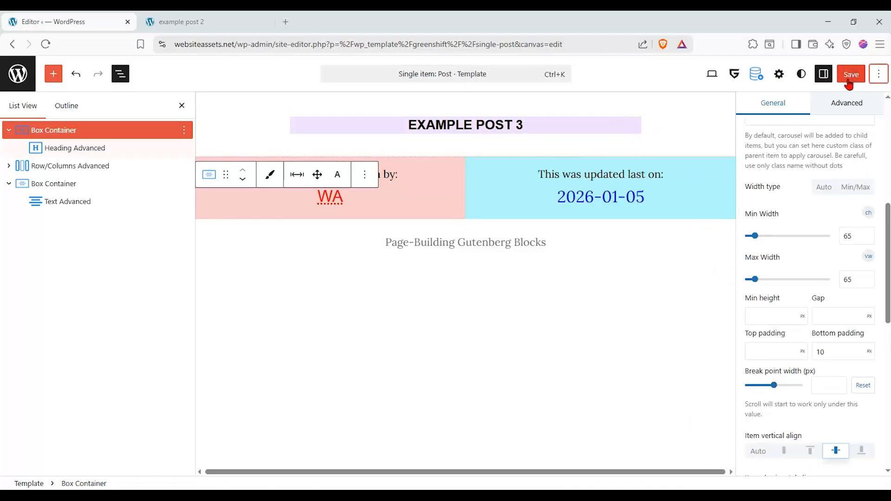
pyautogui.click(822, 83)
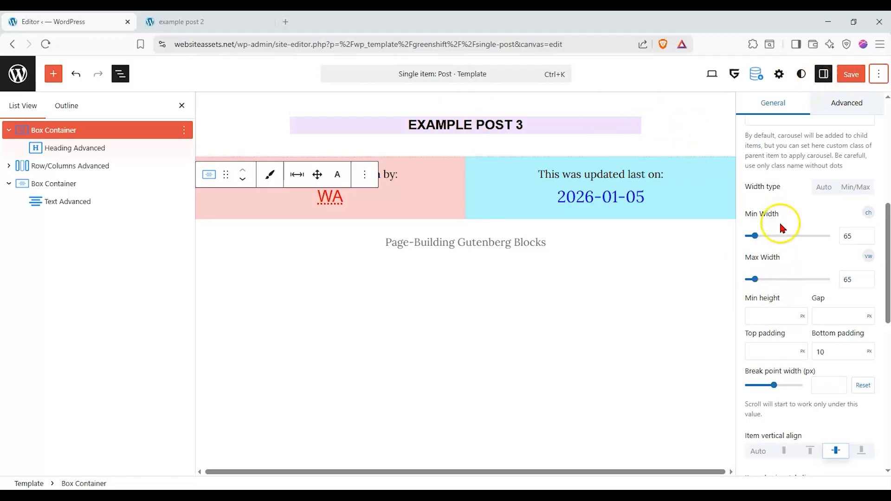
pyautogui.scroll(1, 778, 221)
pyautogui.scroll(-7, 782, 224)
pyautogui.scroll(-3, 785, 230)
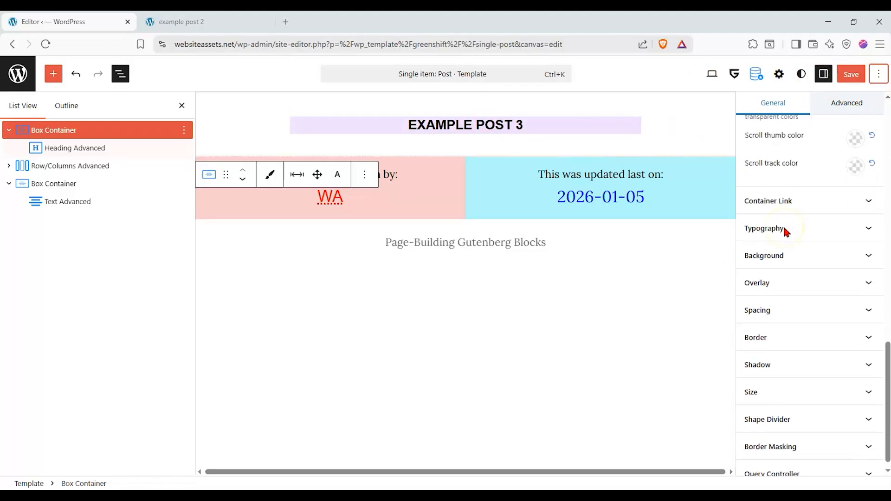
pyautogui.click(799, 304)
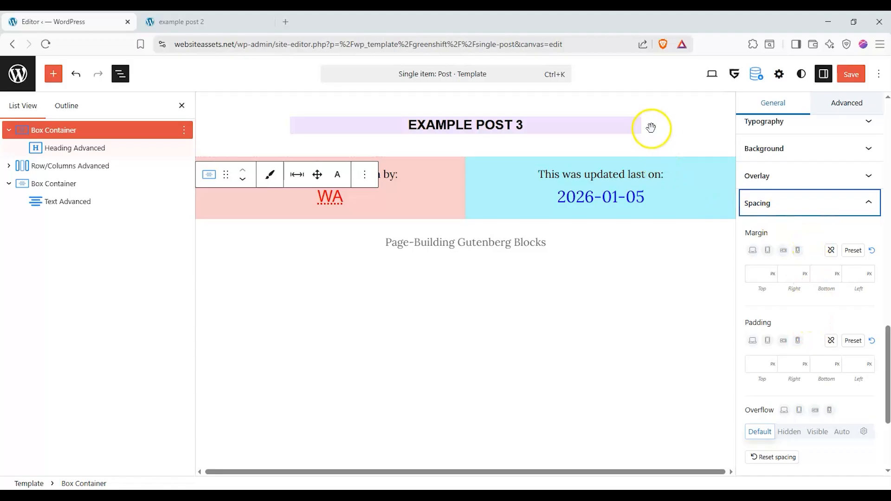
# - Save the template and reload the example post 2 page to check the narrower heading
pyautogui.click(851, 74)
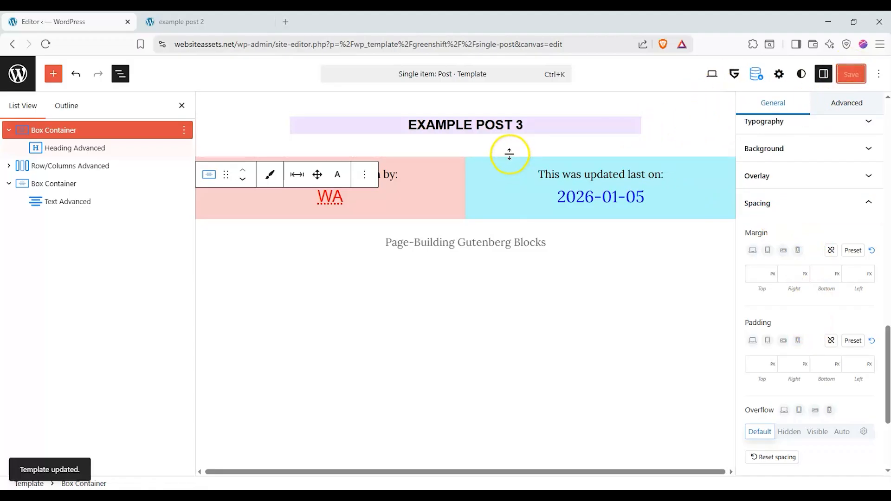
pyautogui.click(203, 21)
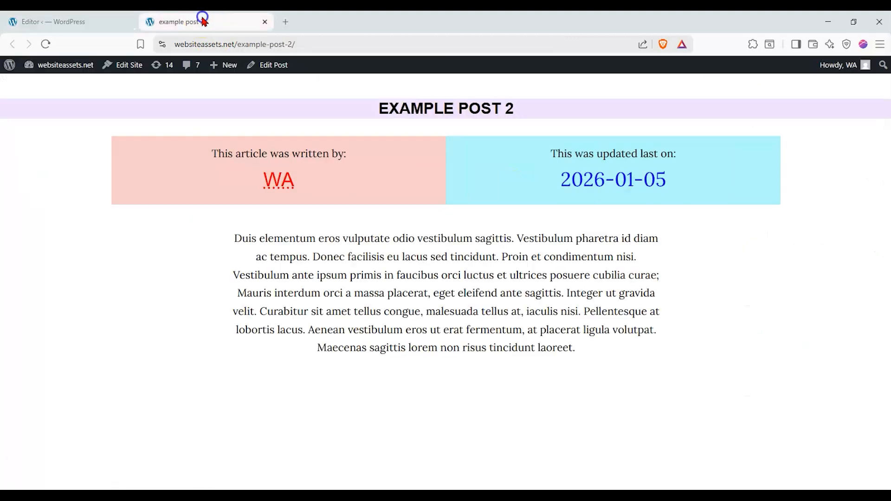
pyautogui.click(45, 44)
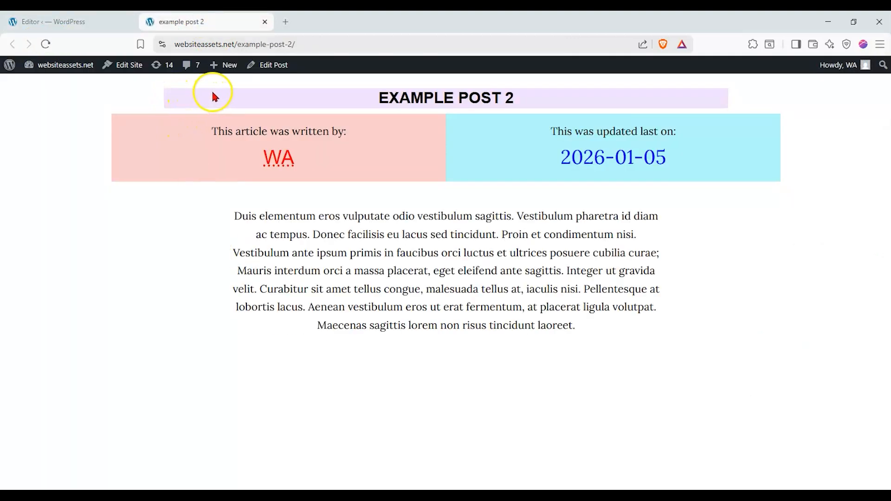
# - Set the heading Box Container's top padding to 10 VW
pyautogui.click(28, 22)
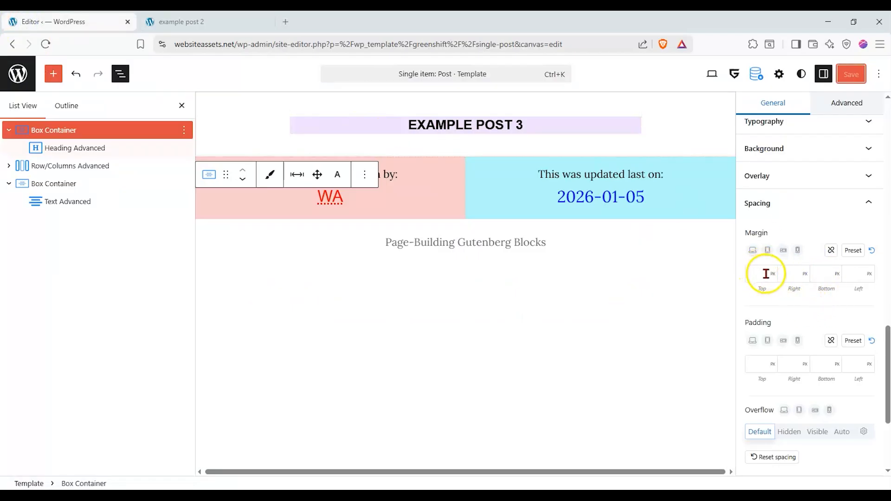
pyautogui.click(773, 364)
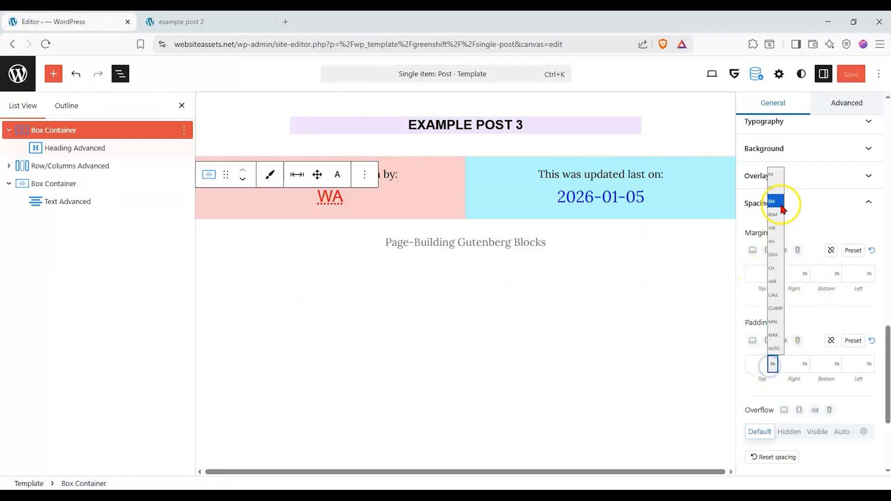
pyautogui.click(776, 227)
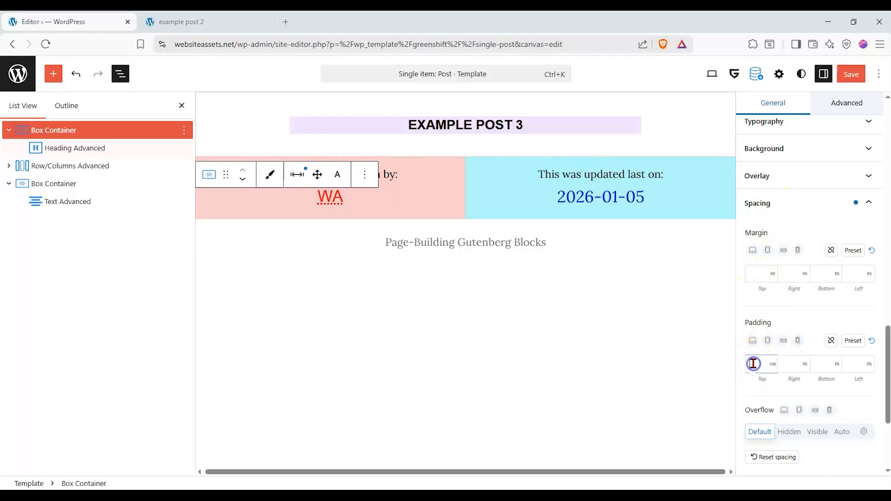
pyautogui.write('5')
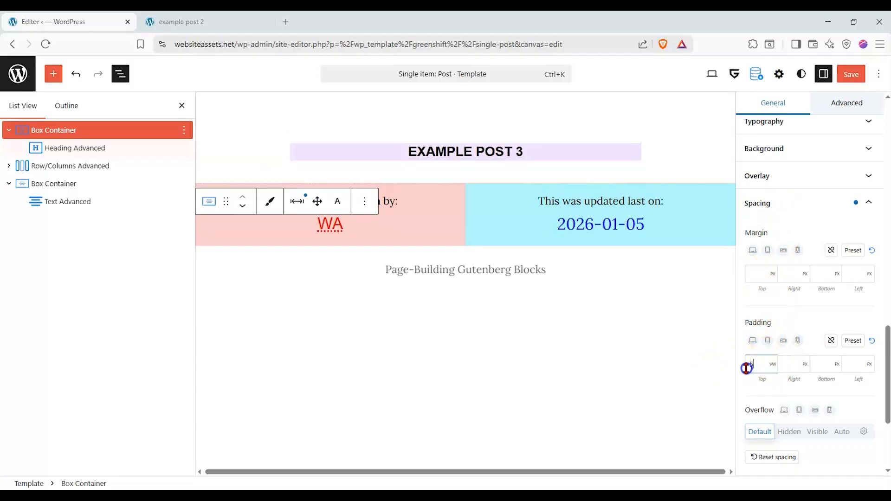
pyautogui.write('132')
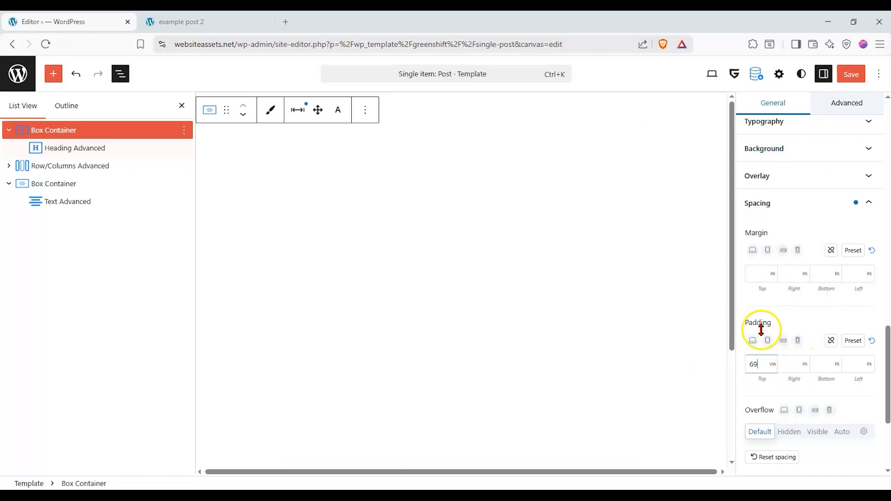
pyautogui.moveTo(785, 311); pyautogui.dragTo(749, 369)
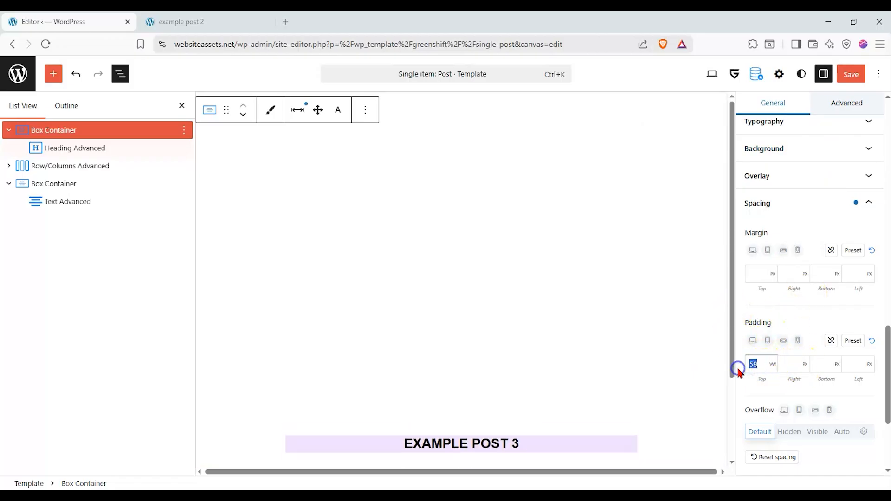
pyautogui.write('10')
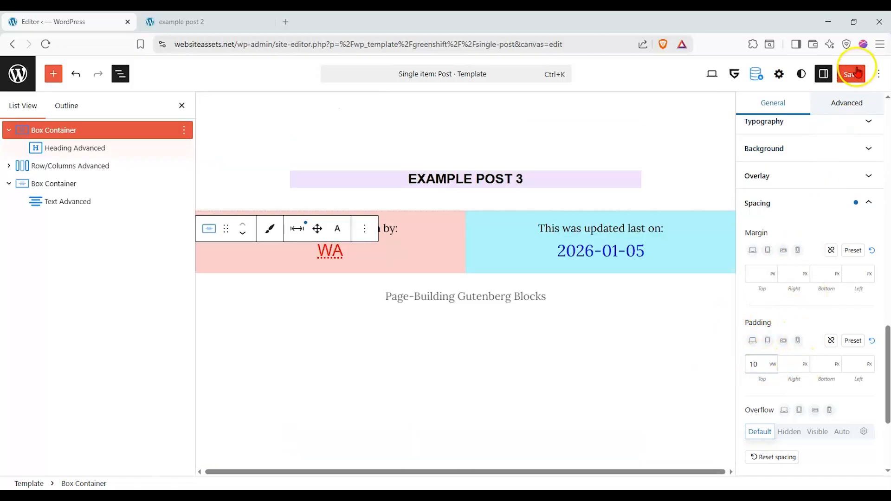
# - Save the template and reload example post 2 to check the space above the heading
pyautogui.click(841, 79)
pyautogui.click(182, 22)
pyautogui.click(46, 44)
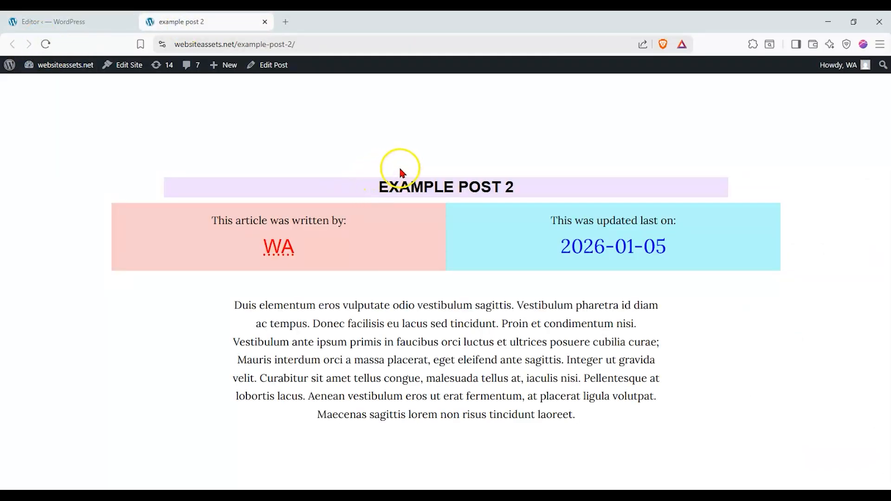
# - Set the heading Box Container's top padding to 5 VW
pyautogui.click(47, 22)
pyautogui.doubleClick(753, 364)
pyautogui.write('5')
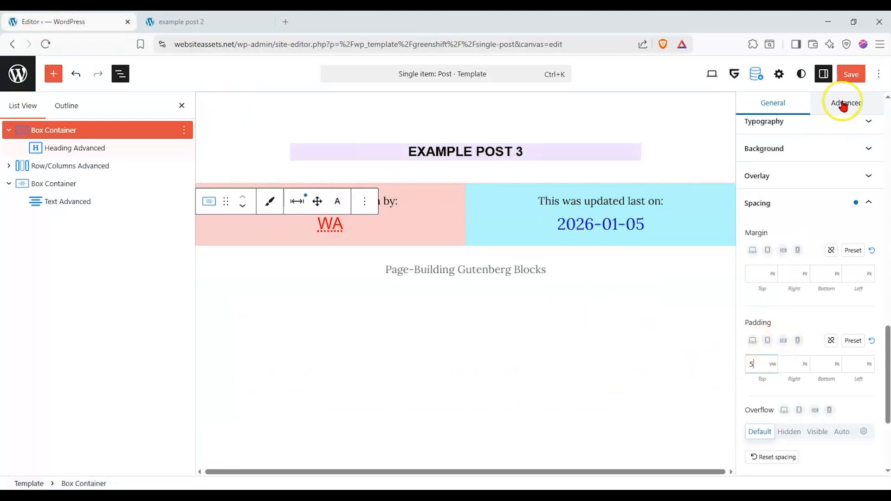
# - Save the template and view the example post 2 page to check the spacing above the heading
pyautogui.click(851, 74)
pyautogui.click(201, 25)
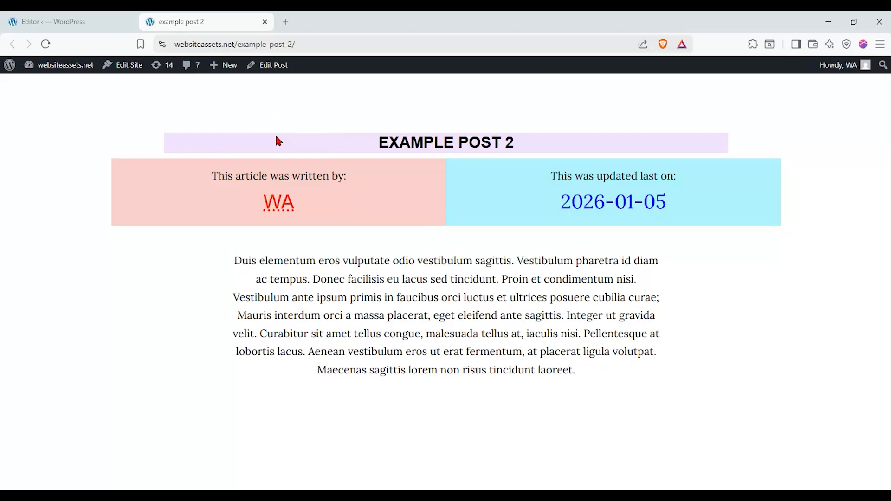
pyautogui.click(89, 33)
# - Left-align the post content's Text Advanced block
pyautogui.click(428, 278)
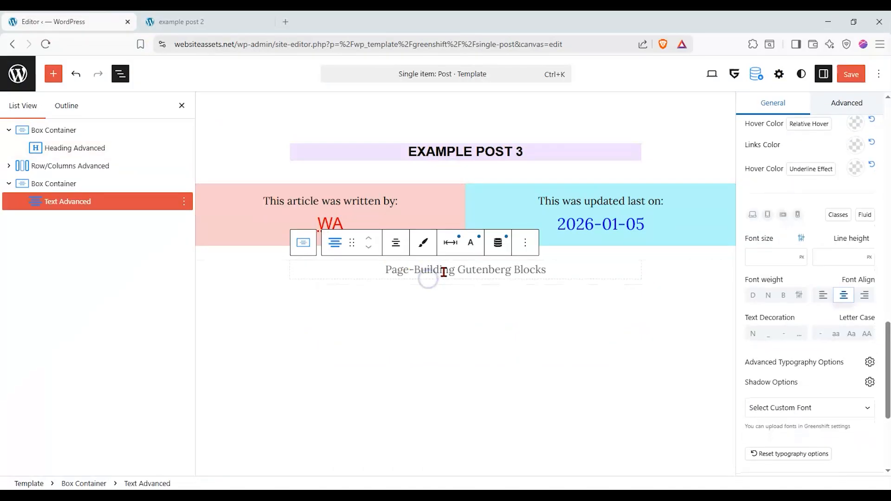
pyautogui.click(824, 295)
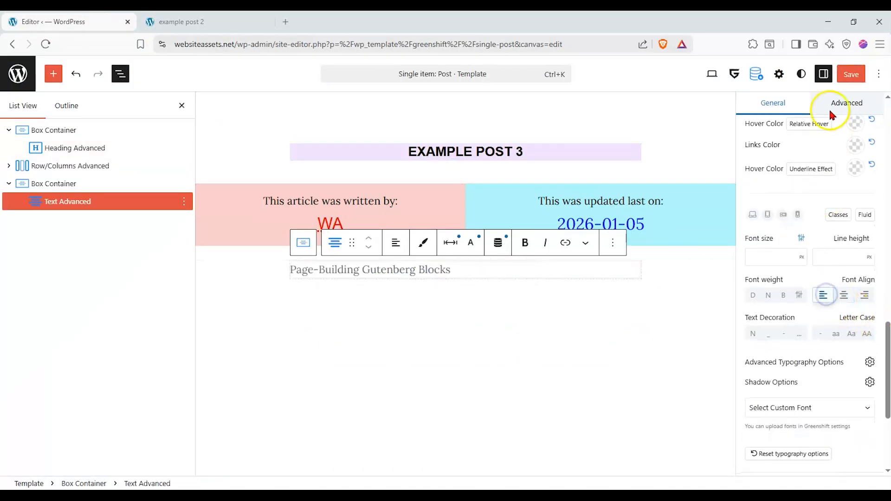
# - Save the template and reload example post 2 to check the alignment of the post content
pyautogui.click(850, 74)
pyautogui.click(195, 22)
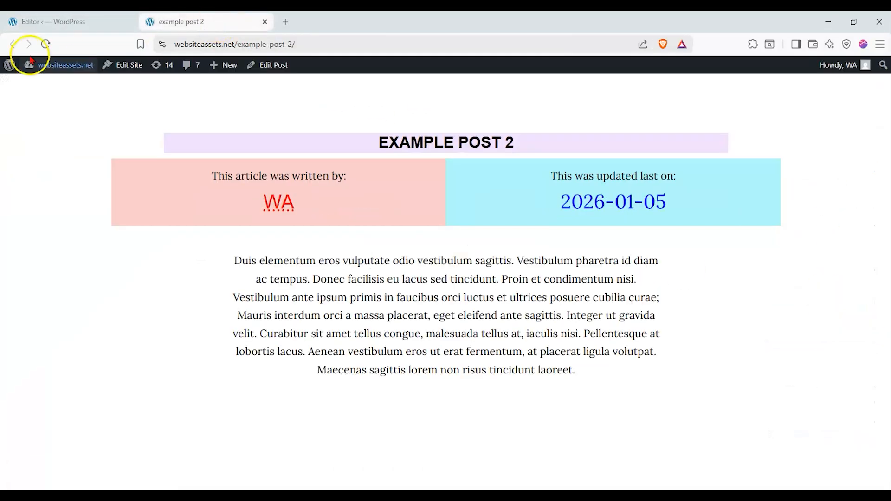
pyautogui.click(45, 44)
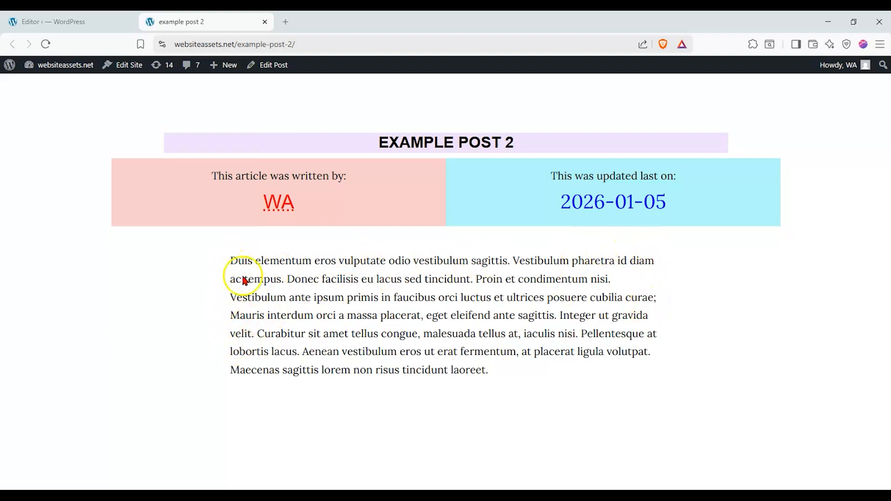
pyautogui.click(116, 23)
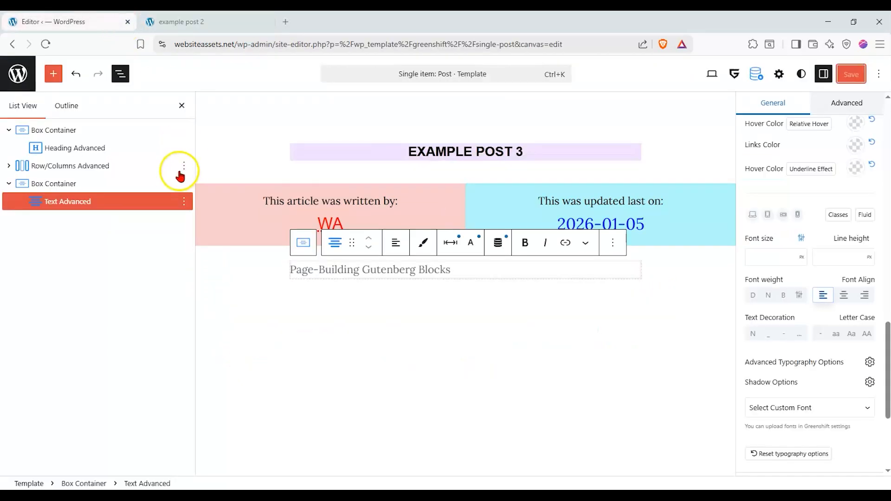
pyautogui.scroll(3, 793, 297)
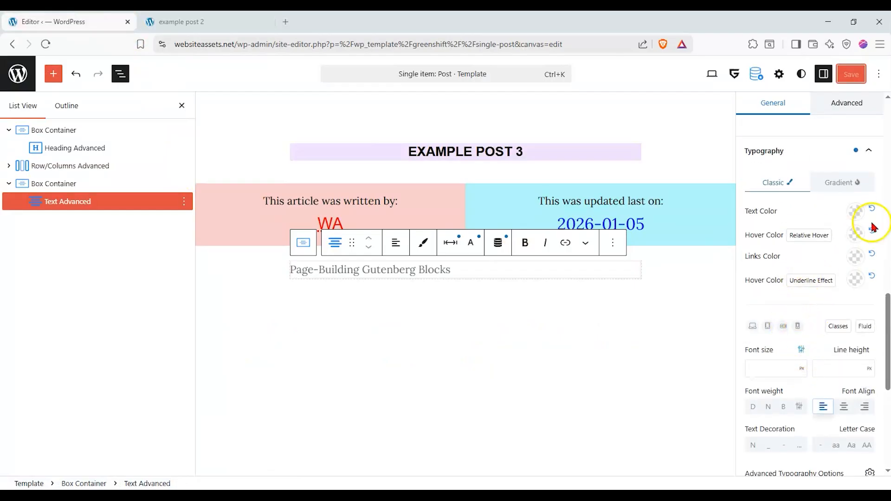
pyautogui.click(214, 26)
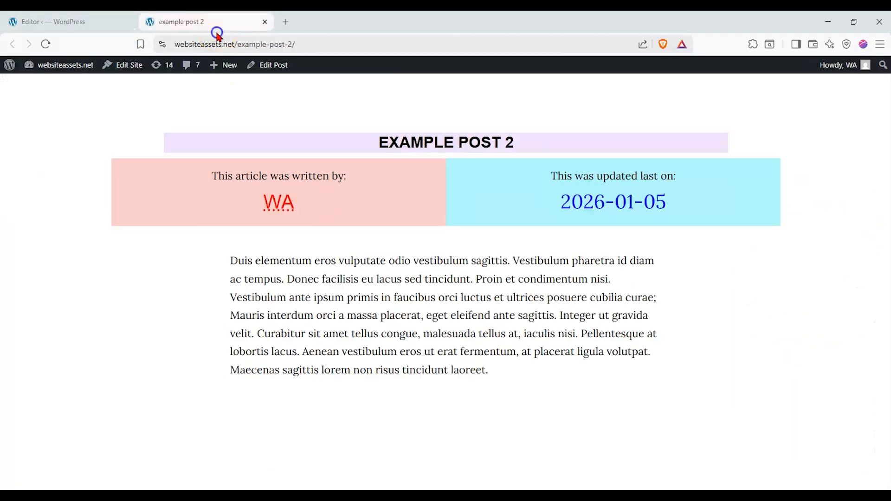
pyautogui.click(95, 28)
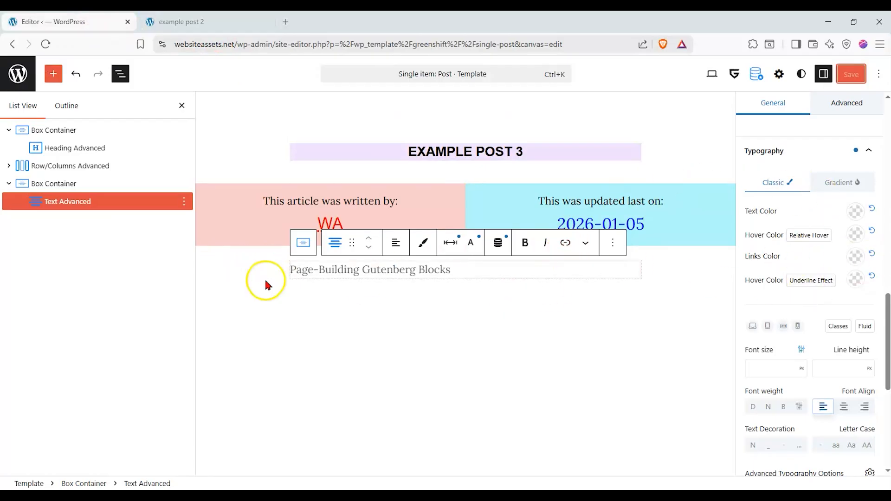
# - Give the post content's Box Container a translucent yellow background, colour FFD90033
pyautogui.click(111, 186)
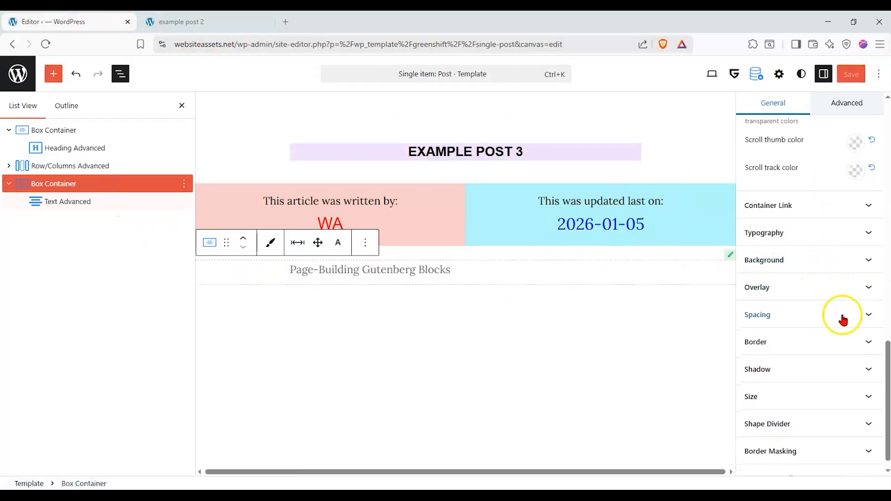
pyautogui.click(845, 272)
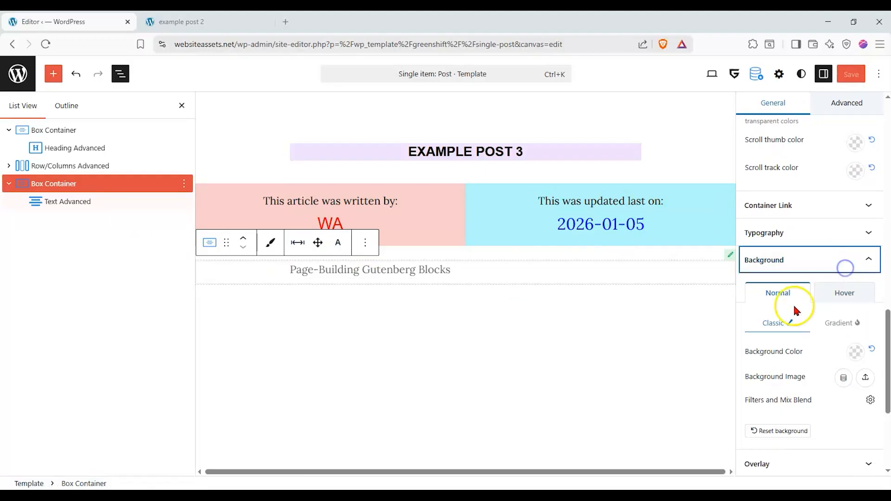
pyautogui.click(849, 355)
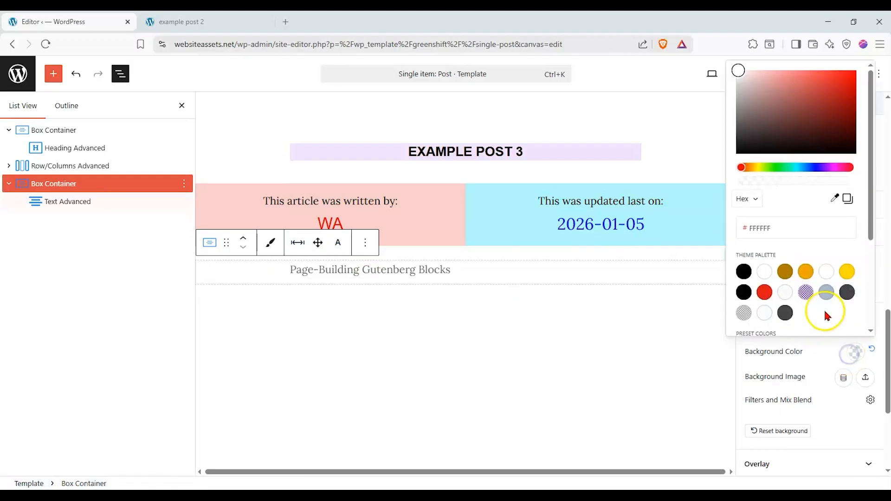
pyautogui.click(846, 272)
pyautogui.moveTo(798, 181); pyautogui.dragTo(761, 182)
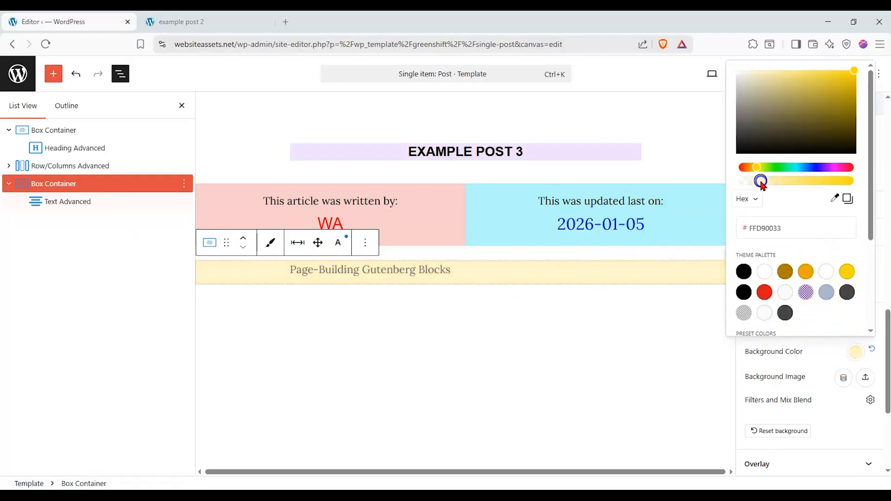
pyautogui.click(710, 90)
# - Save the template and reload example post 2 to check the content container's background
pyautogui.click(849, 74)
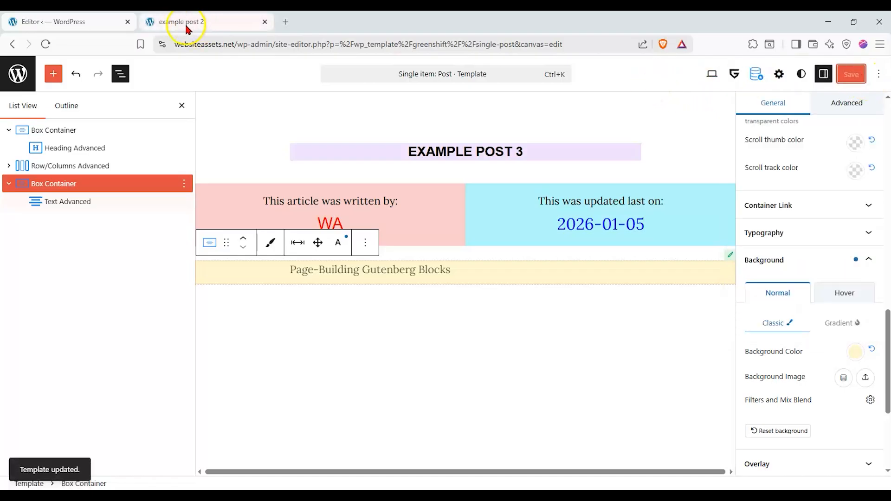
pyautogui.click(184, 22)
pyautogui.click(46, 44)
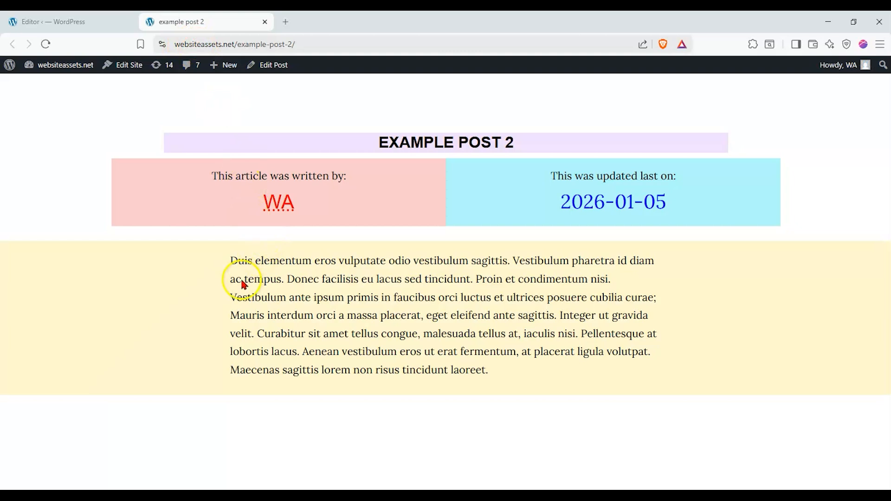
pyautogui.click(98, 24)
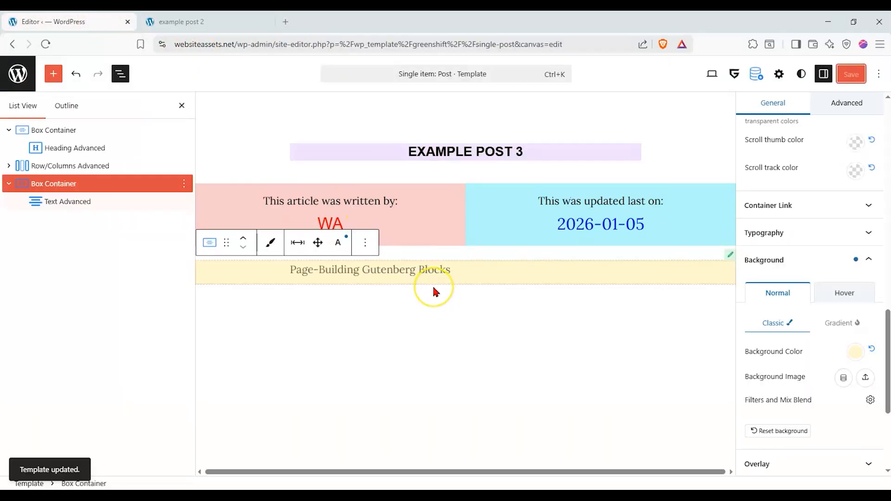
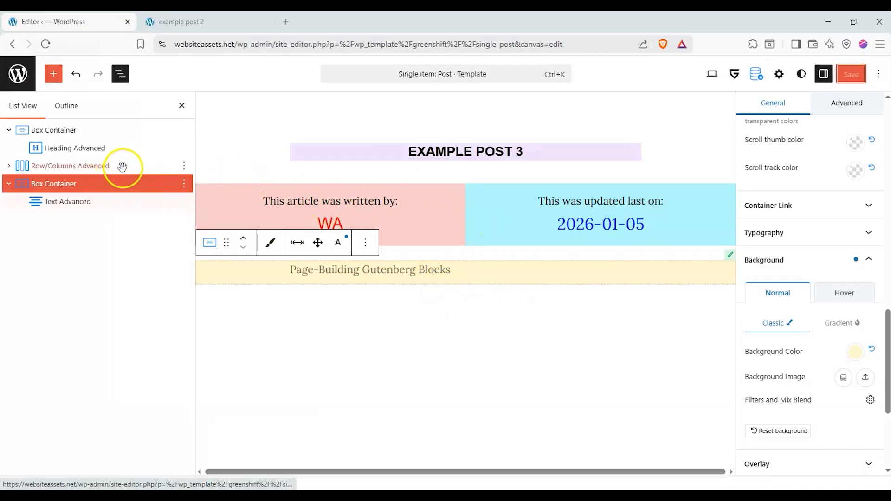
pyautogui.click(53, 74)
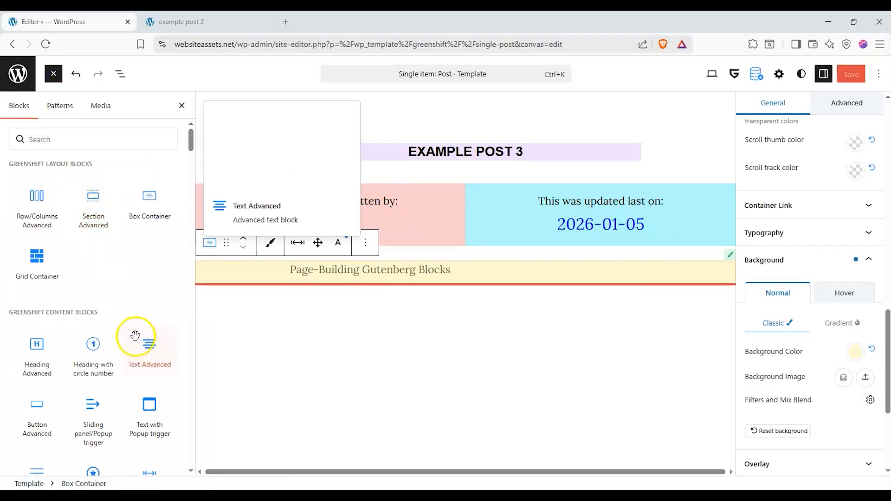
pyautogui.click(106, 110)
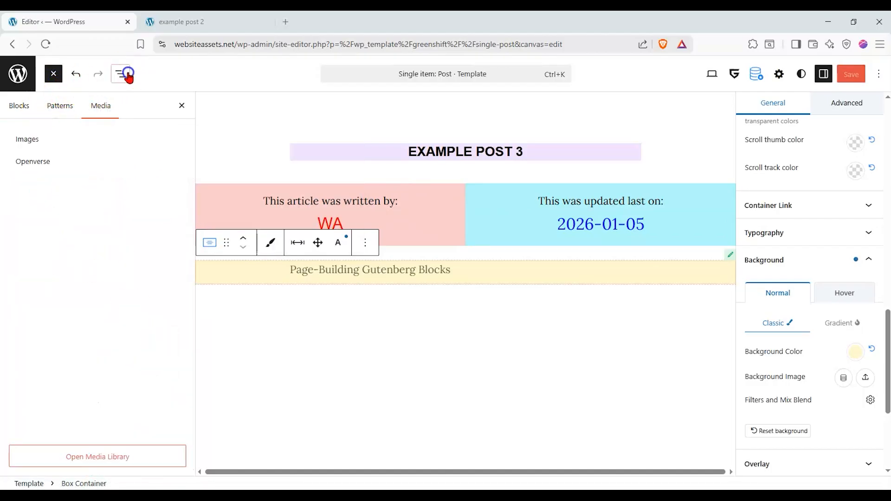
pyautogui.click(120, 74)
# - Duplicate the Box Container that holds the post content
pyautogui.click(9, 167)
pyautogui.rightClick(58, 167)
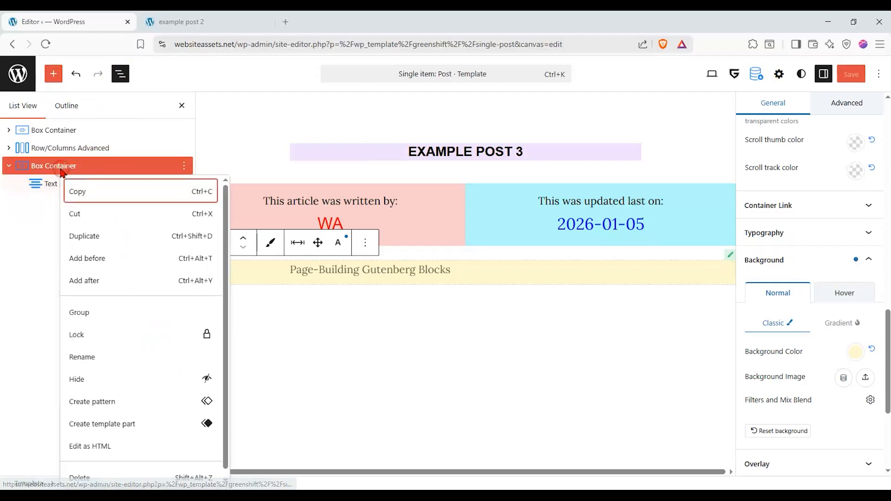
pyautogui.click(87, 232)
# - Delete the Text Advanced block from the duplicated Box Container and move the emptied container above the post content container
pyautogui.click(9, 201)
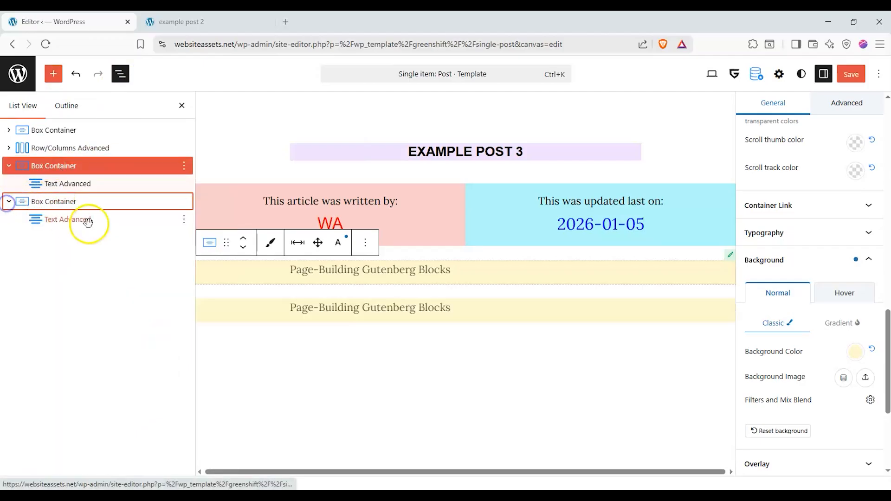
pyautogui.click(88, 220)
pyautogui.click(185, 219)
pyautogui.scroll(-5, 242, 325)
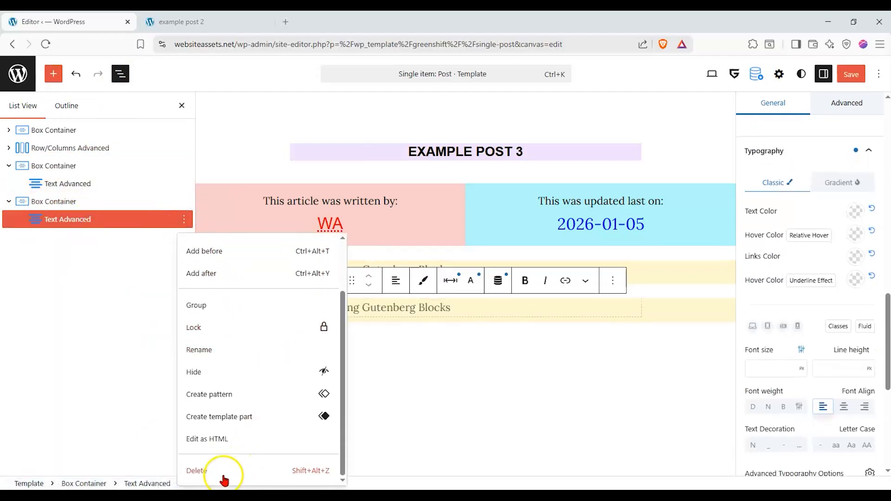
pyautogui.click(224, 479)
pyautogui.click(39, 205)
pyautogui.moveTo(39, 204); pyautogui.dragTo(11, 169)
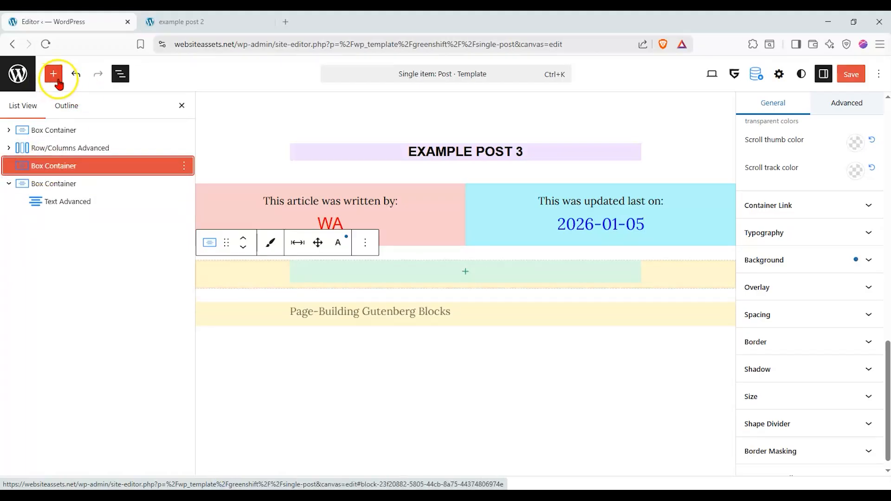
# - Find the Image Advanced block with the search "ima" and insert it into the empty Box Container
pyautogui.click(53, 74)
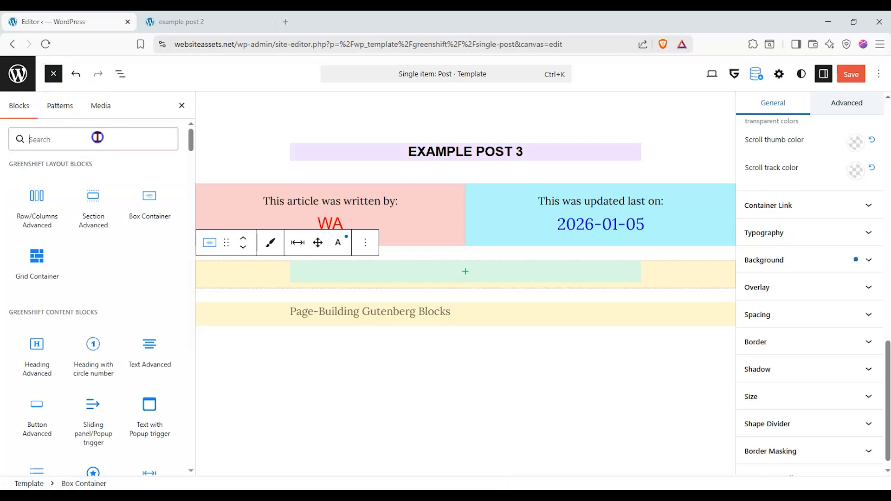
pyautogui.write('ima')
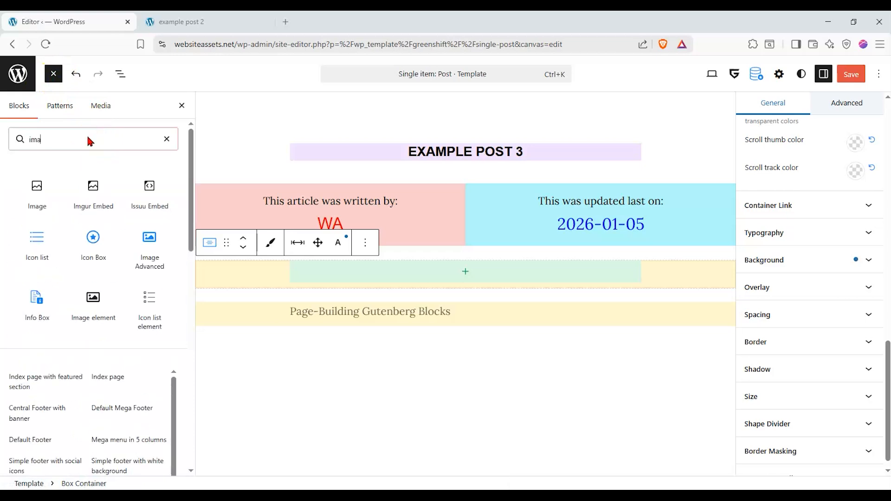
pyautogui.moveTo(92, 187); pyautogui.dragTo(457, 264)
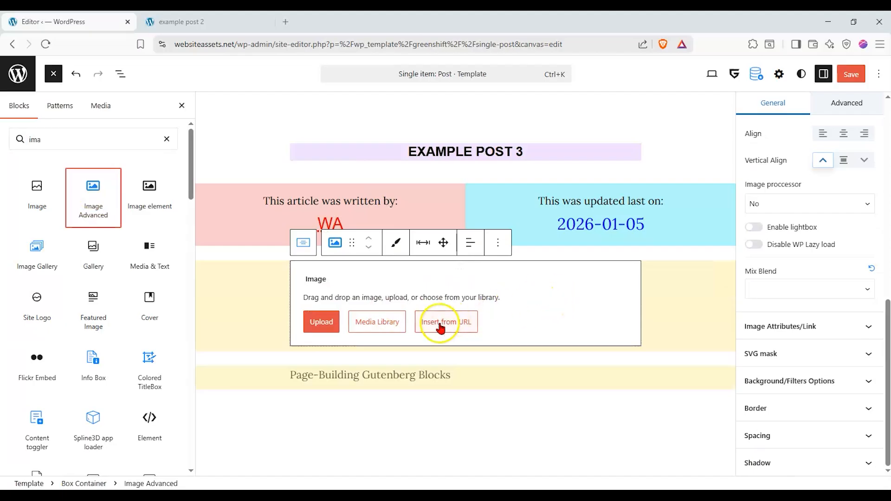
# - Enable the dynamic image value for the Image Advanced block and review its source options and fallback requirement
pyautogui.scroll(5, 802, 249)
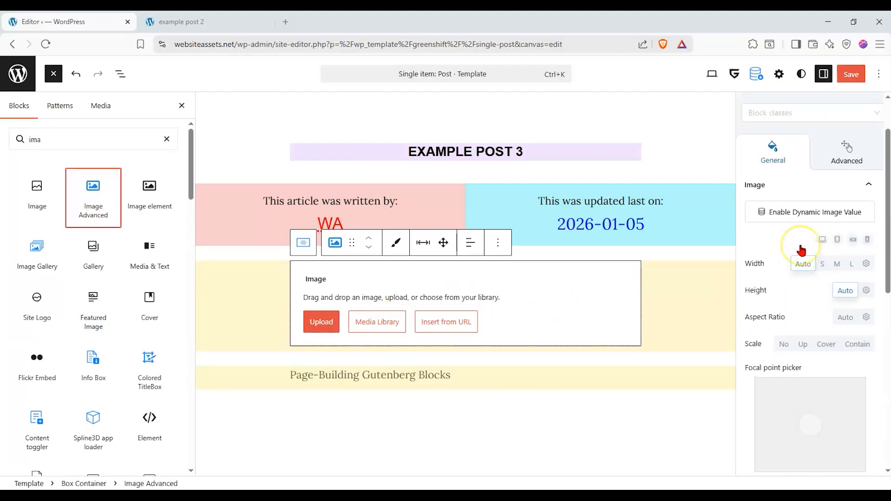
pyautogui.click(784, 276)
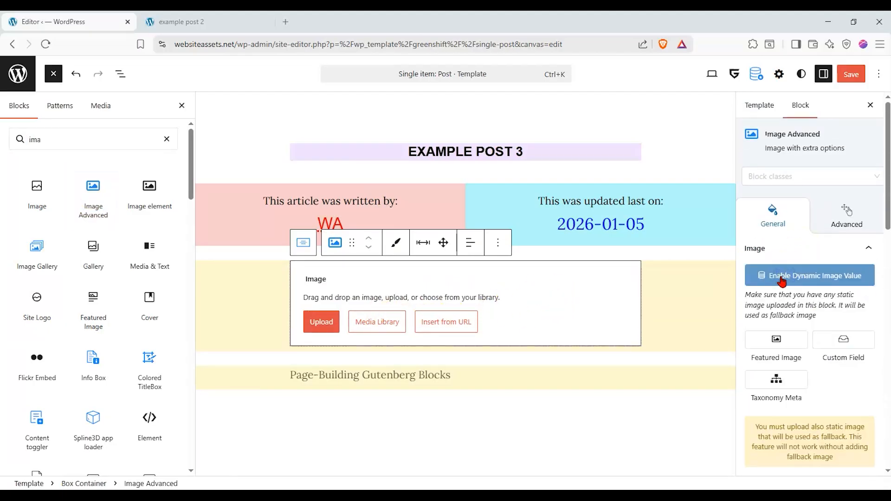
pyautogui.click(771, 293)
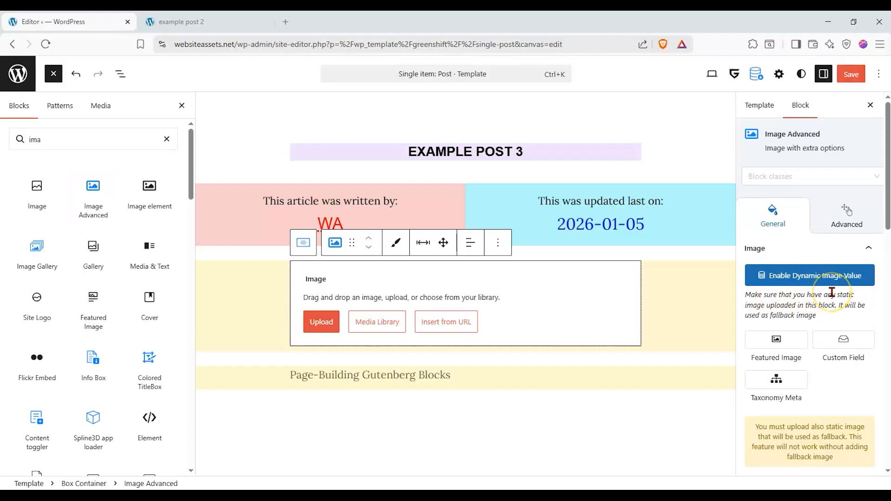
pyautogui.scroll(-1, 831, 292)
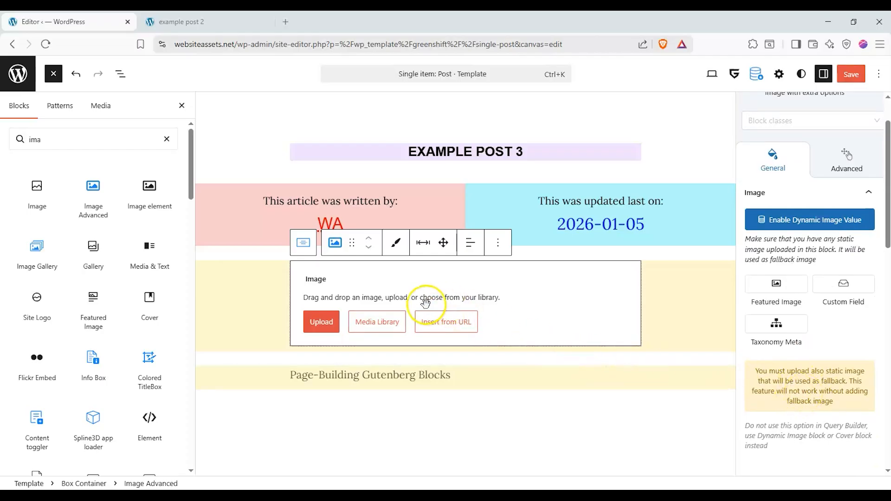
# - Set the "Placeholder Image" picture from the Media Library as the Image Advanced block's fallback image
pyautogui.click(390, 332)
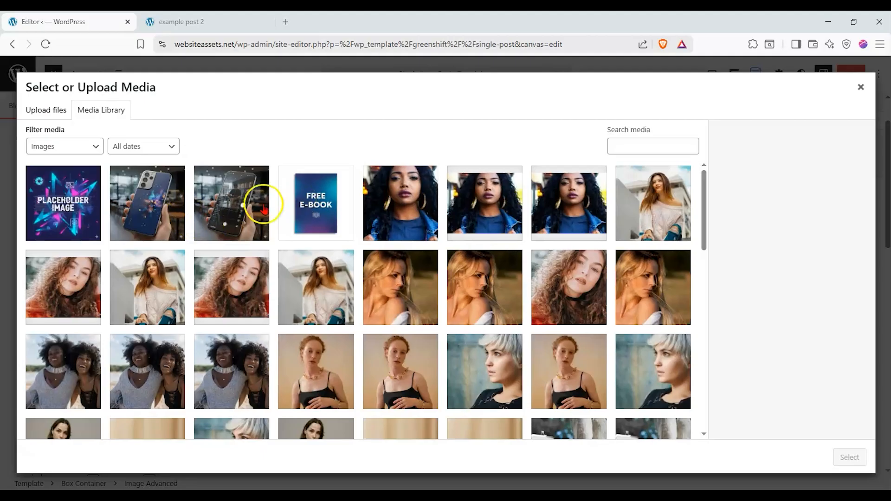
pyautogui.click(77, 224)
pyautogui.click(842, 457)
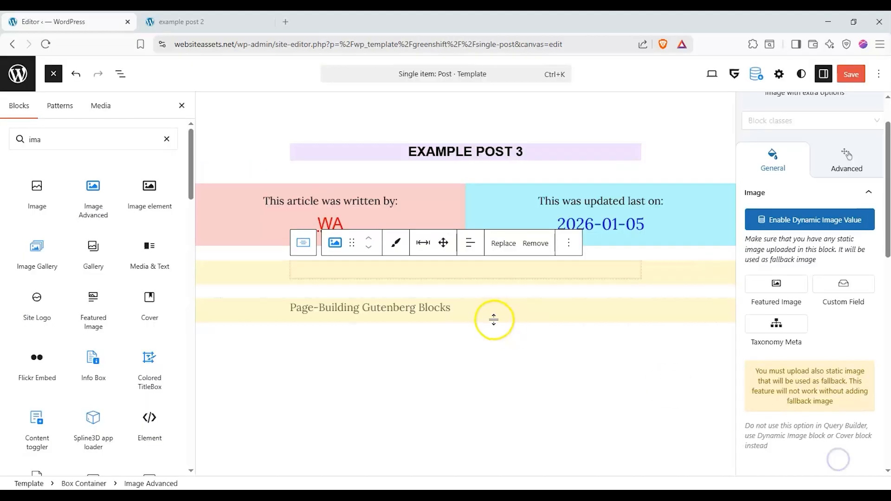
pyautogui.scroll(-2, 518, 314)
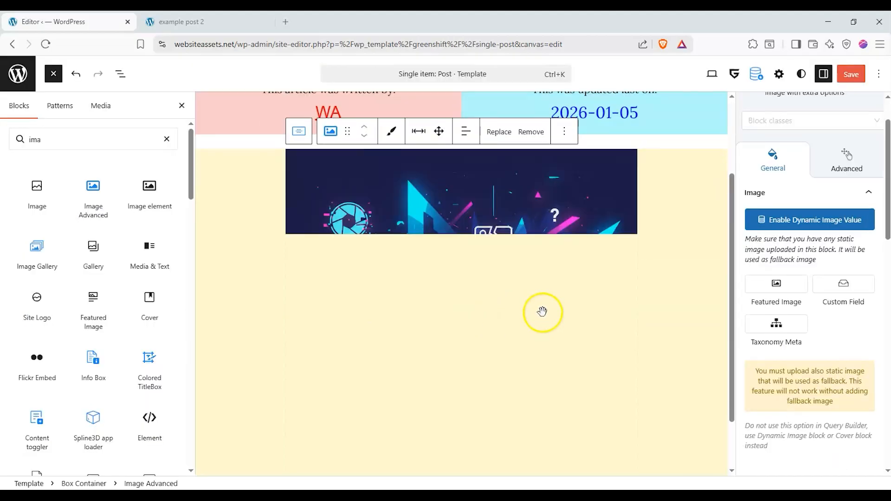
pyautogui.scroll(-8, 868, 315)
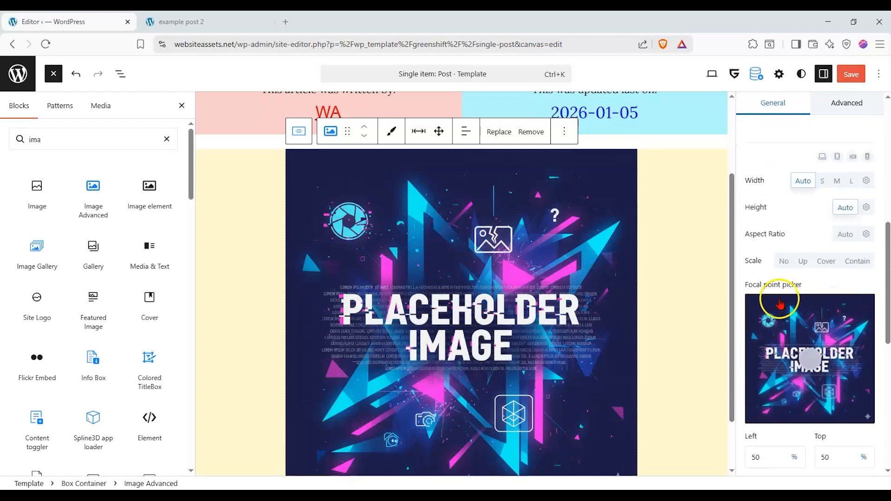
# - Set the background color of the Box Container around the placeholder image to translucent light green, hex 70F85230
pyautogui.click(722, 293)
pyautogui.scroll(-5, 784, 293)
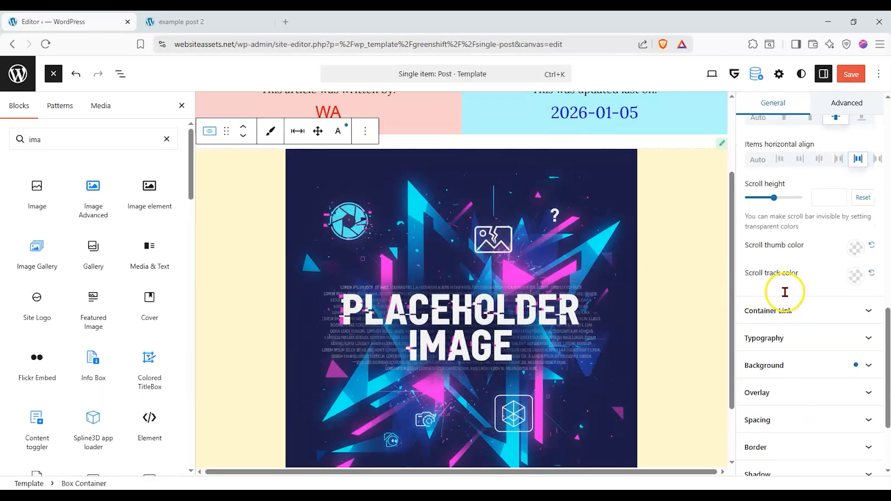
pyautogui.click(845, 365)
pyautogui.scroll(-5, 840, 366)
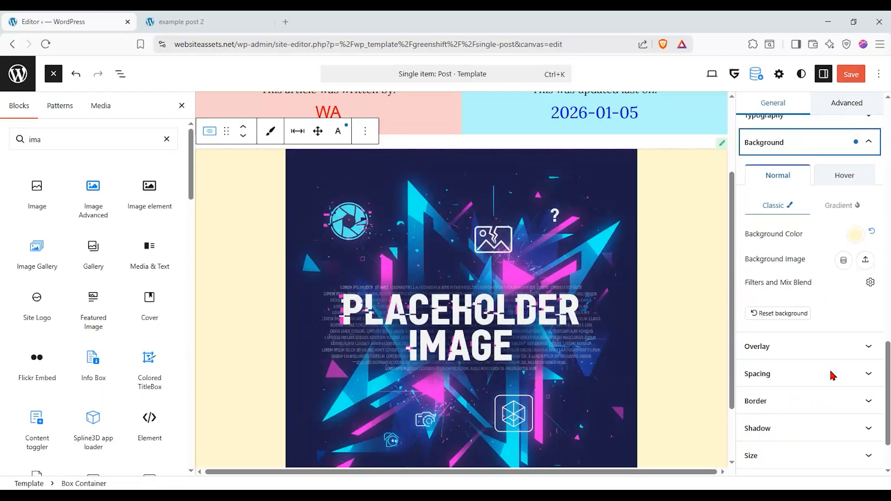
pyautogui.click(858, 244)
pyautogui.click(775, 360)
pyautogui.moveTo(812, 267); pyautogui.dragTo(782, 265)
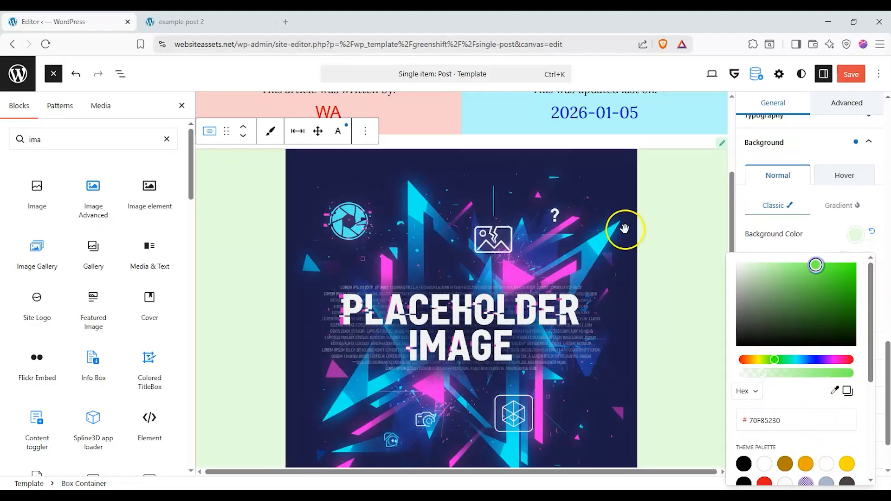
pyautogui.scroll(-2, 624, 228)
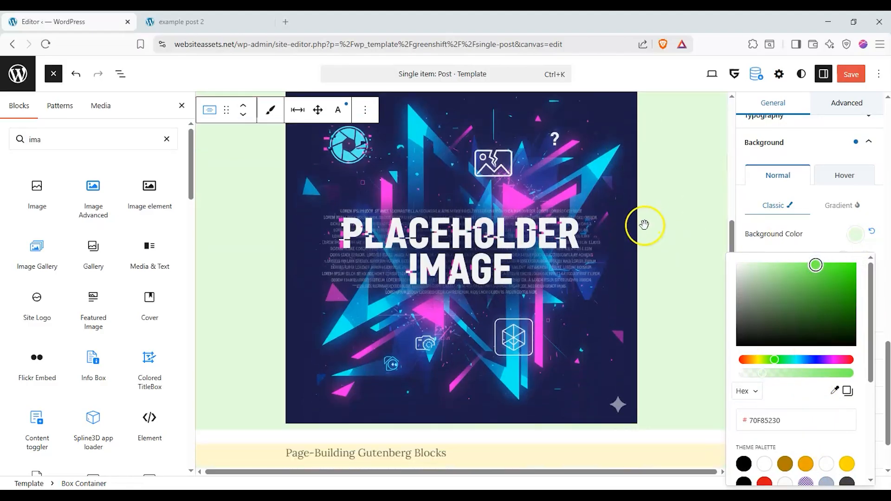
# - Center-align the Image Advanced block's placeholder image within its container
pyautogui.click(598, 188)
pyautogui.scroll(3, 843, 229)
pyautogui.click(845, 219)
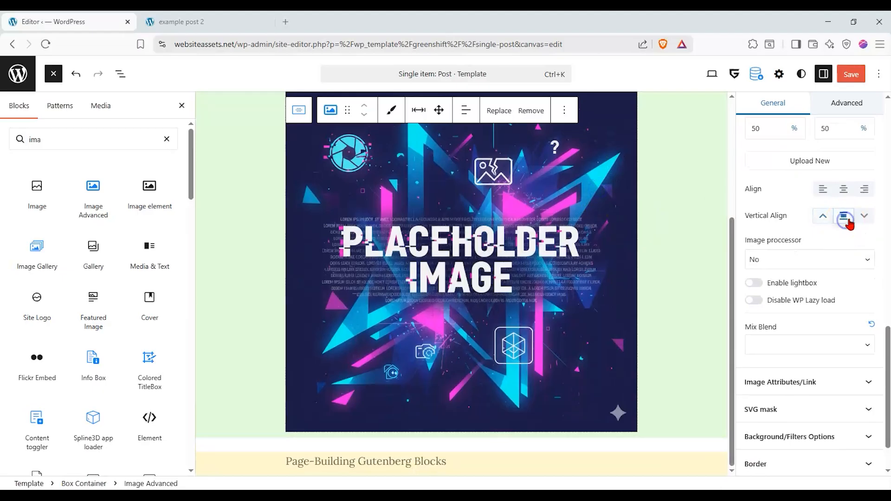
pyautogui.scroll(5, 836, 197)
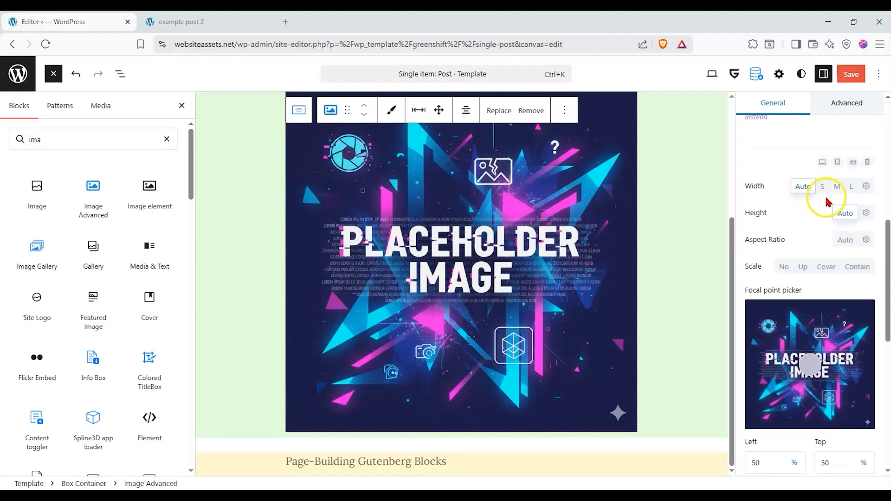
# - Move the image's focal point to 48% left and 54% top and set its width to S
pyautogui.click(864, 337)
pyautogui.click(808, 369)
pyautogui.scroll(-1, 835, 413)
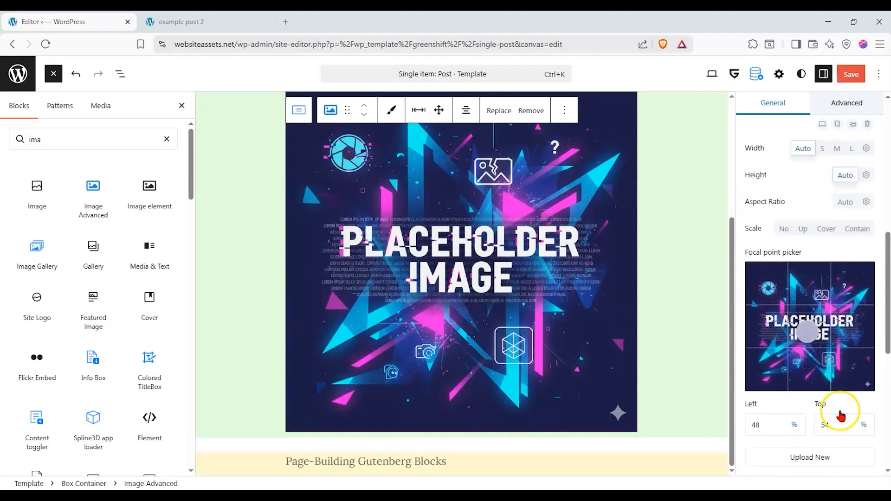
pyautogui.scroll(2, 803, 201)
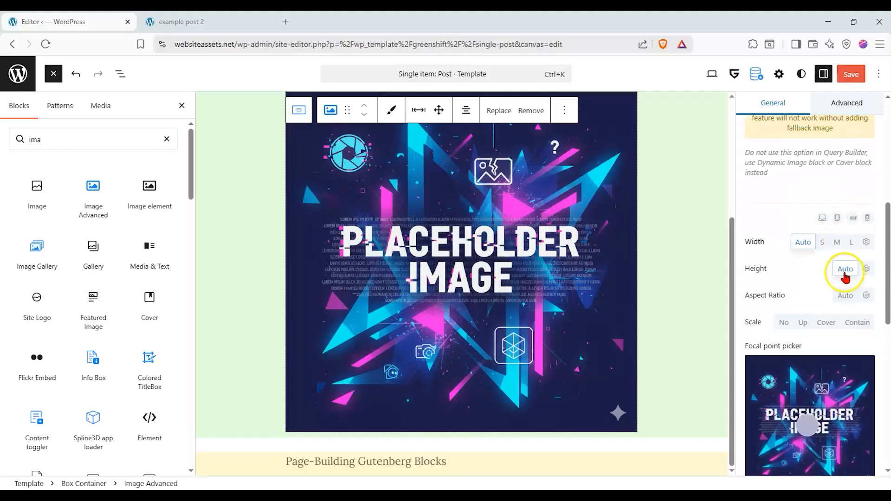
pyautogui.click(824, 242)
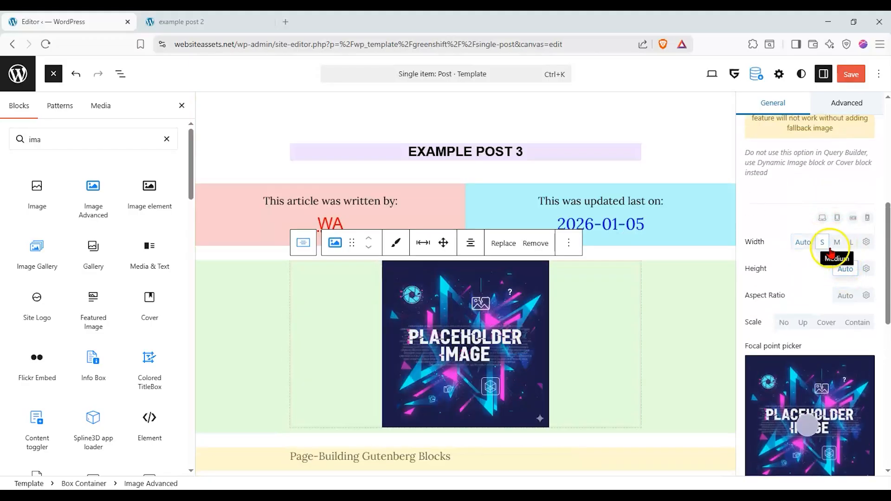
# - Save the template and reload the example post 2 page to check its dynamic image
pyautogui.click(852, 72)
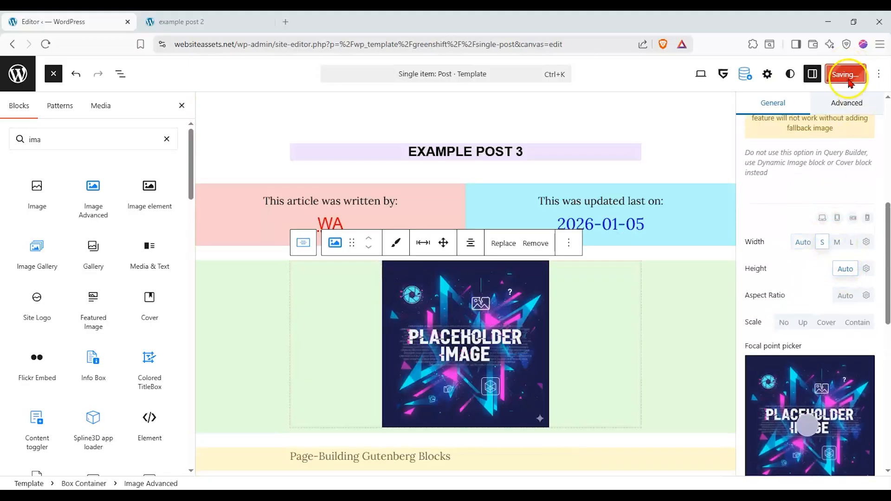
pyautogui.click(204, 22)
pyautogui.click(45, 44)
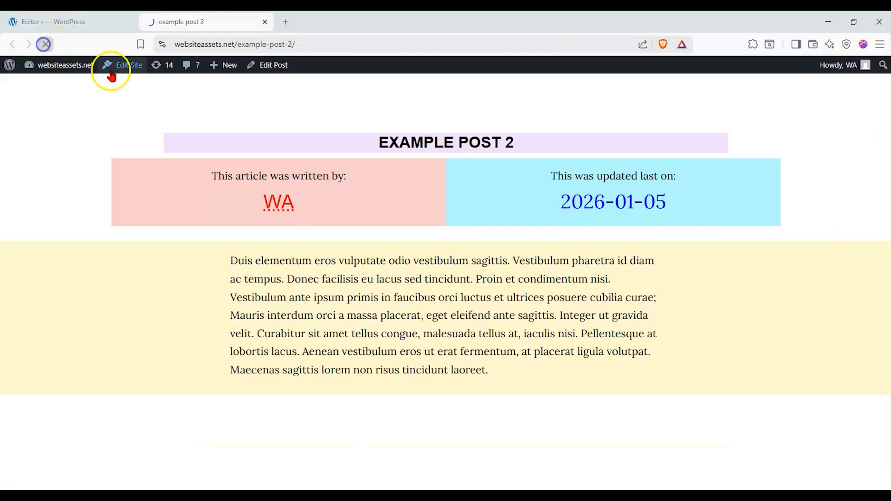
pyautogui.scroll(-1, 119, 193)
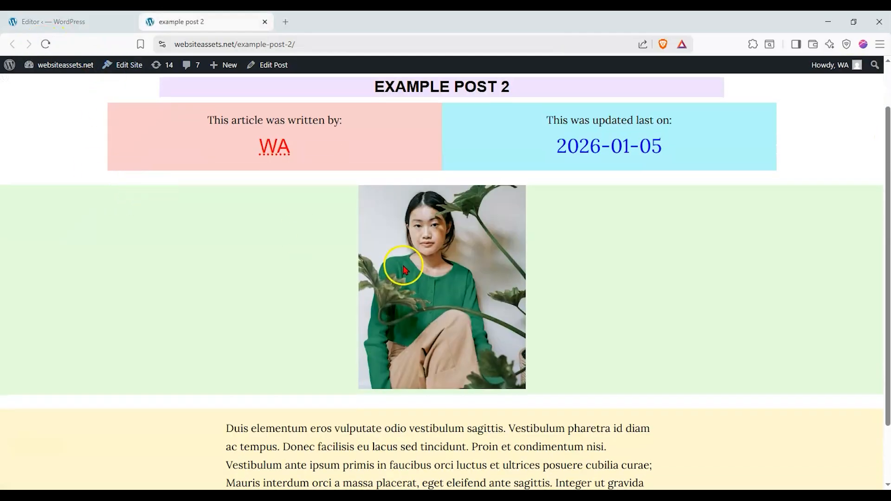
pyautogui.scroll(1, 392, 255)
pyautogui.scroll(-1, 403, 270)
pyautogui.scroll(-2, 380, 240)
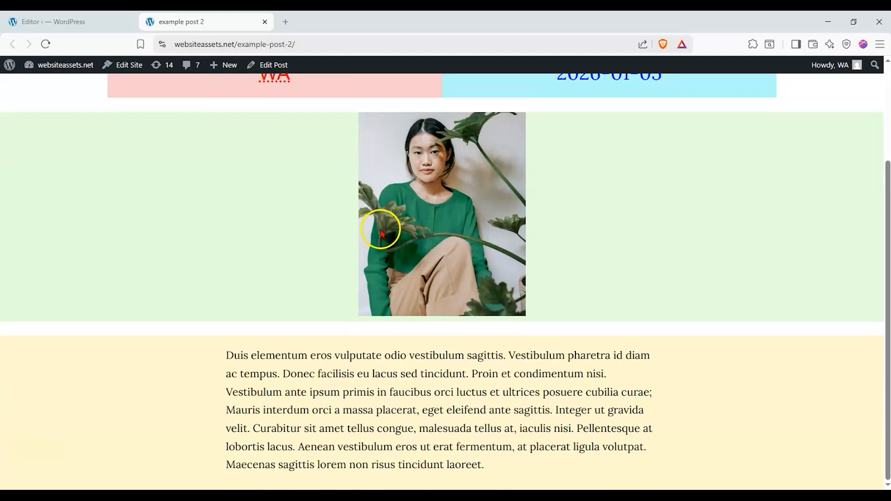
pyautogui.scroll(2, 381, 232)
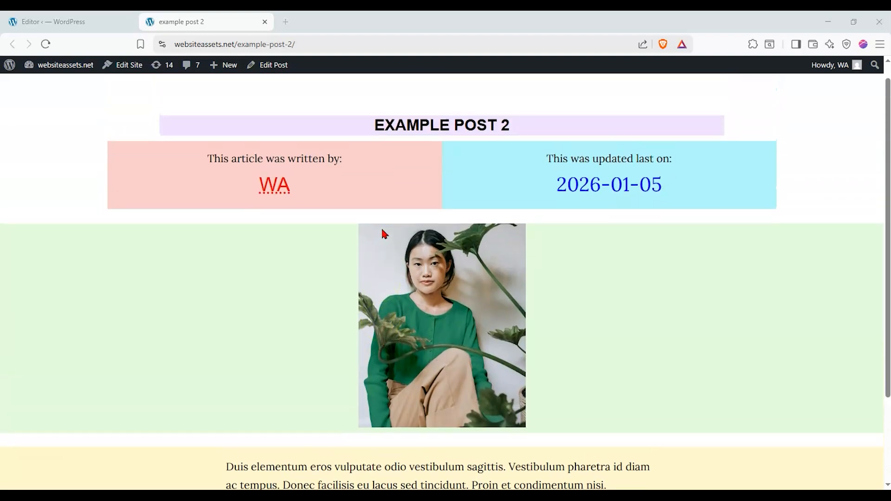
pyautogui.scroll(-2, 381, 228)
# - Open the example-post-3 page on the live site to check its dynamic image
pyautogui.click(70, 21)
pyautogui.click(162, 22)
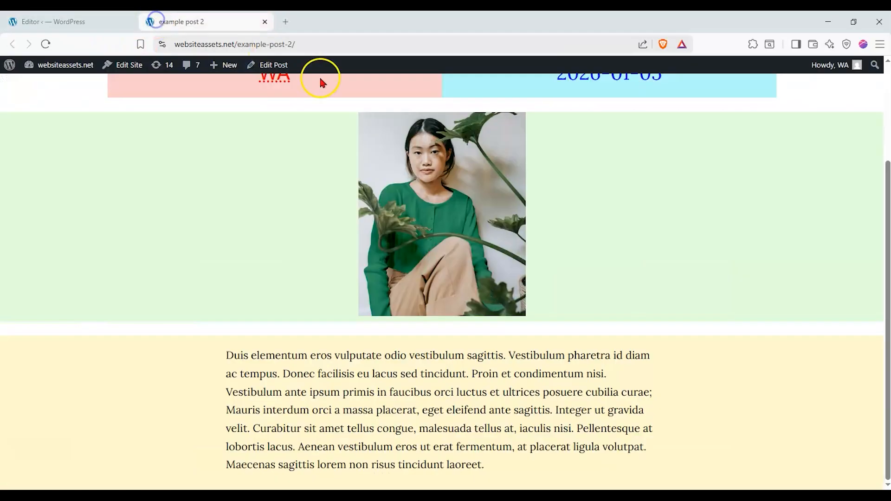
pyautogui.click(294, 46)
pyautogui.click(290, 44)
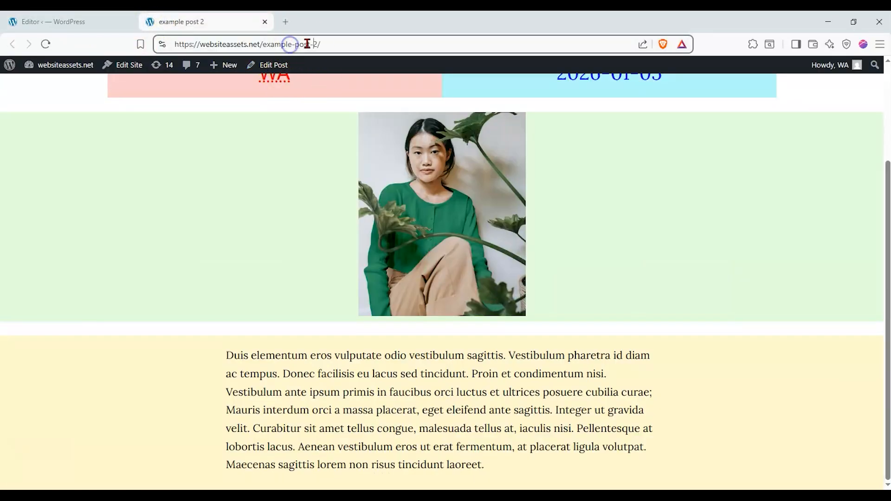
pyautogui.press('BackSpace')
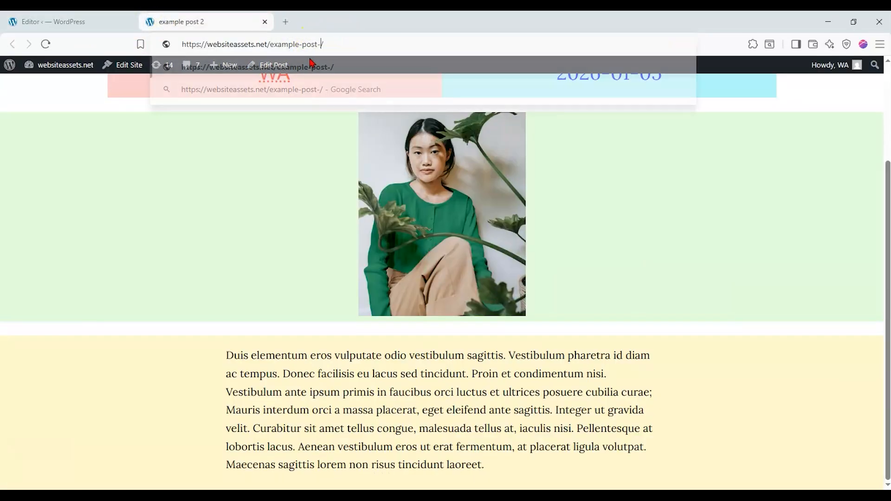
pyautogui.write('3')
pyautogui.press('Return')
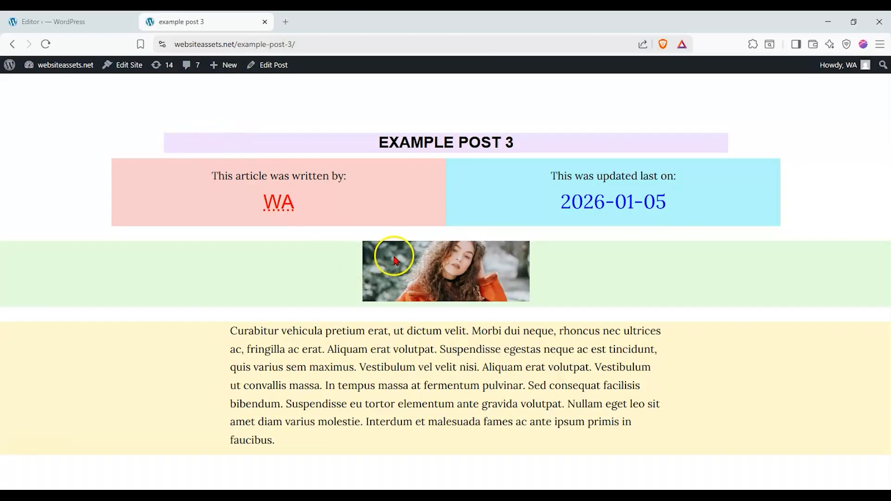
# - Load the example-post-1 page and look over its dynamic image and content
pyautogui.click(294, 42)
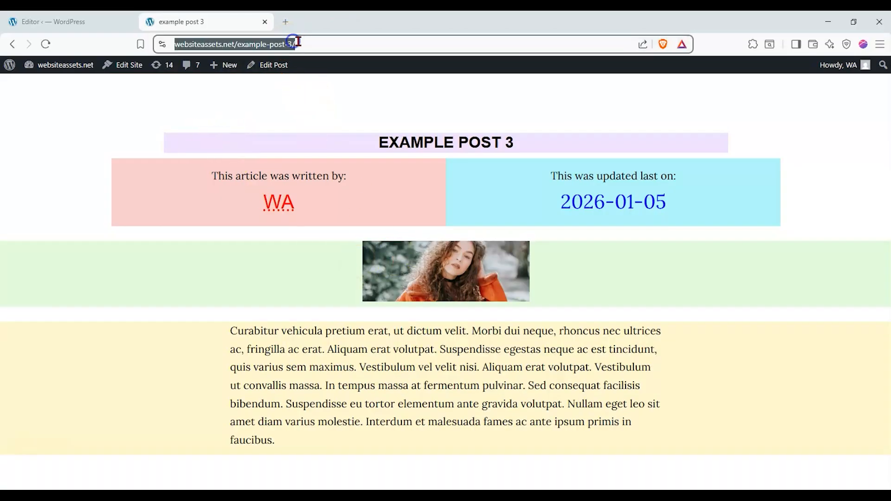
pyautogui.click(297, 42)
pyautogui.press('BackSpace')
pyautogui.press('BackSpace')
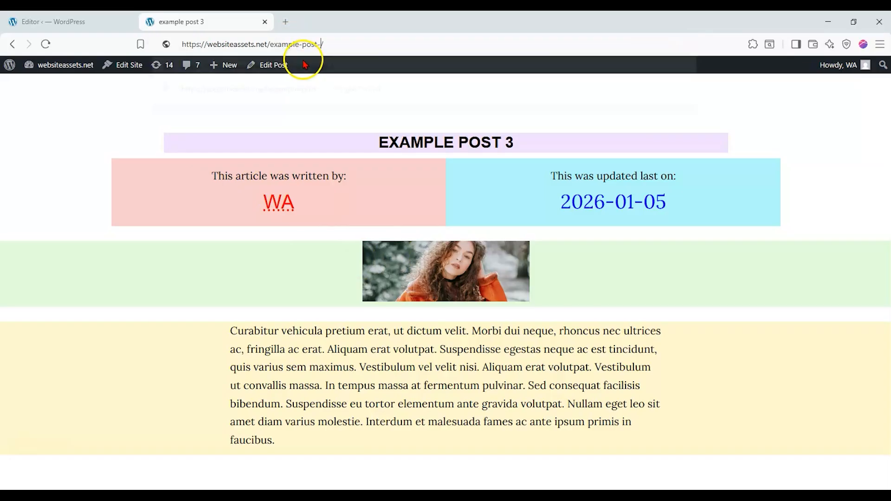
pyautogui.write('1/')
pyautogui.press('Return')
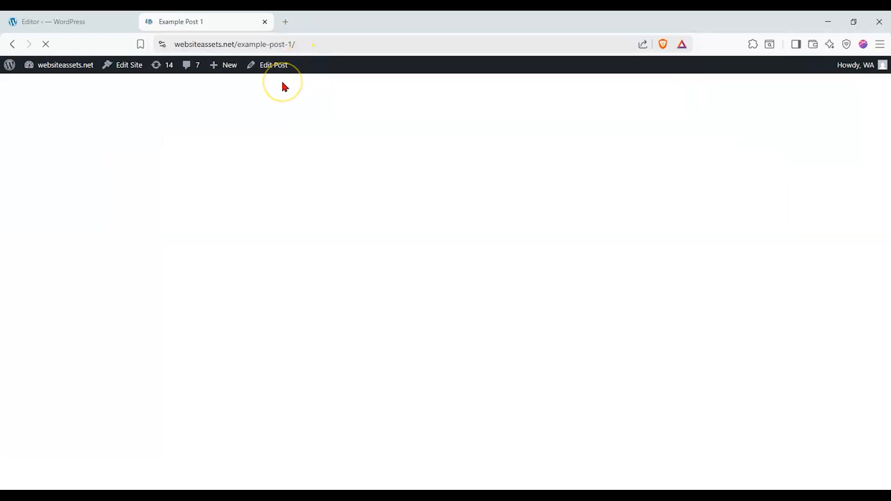
pyautogui.scroll(-2, 301, 130)
pyautogui.scroll(-1, 301, 139)
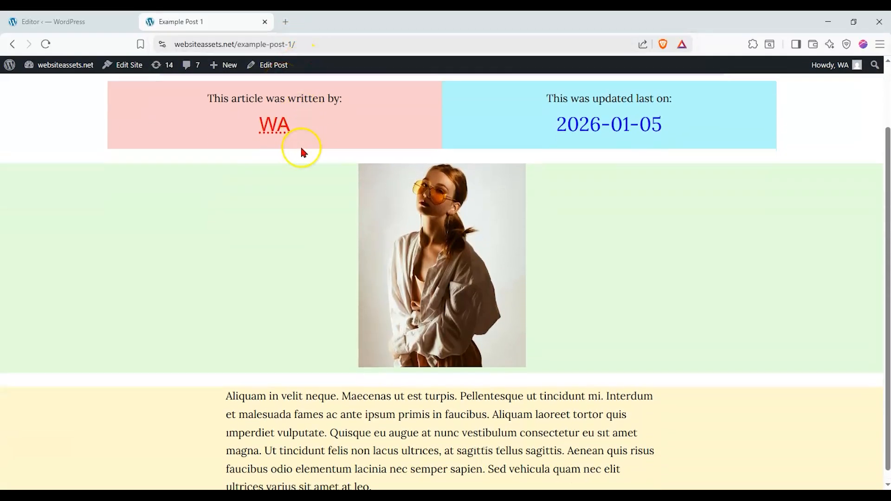
# - Return to the template editor and insert an empty Box Container below the post content container
pyautogui.hotkey('ctrl', 'shift', 'Tab')
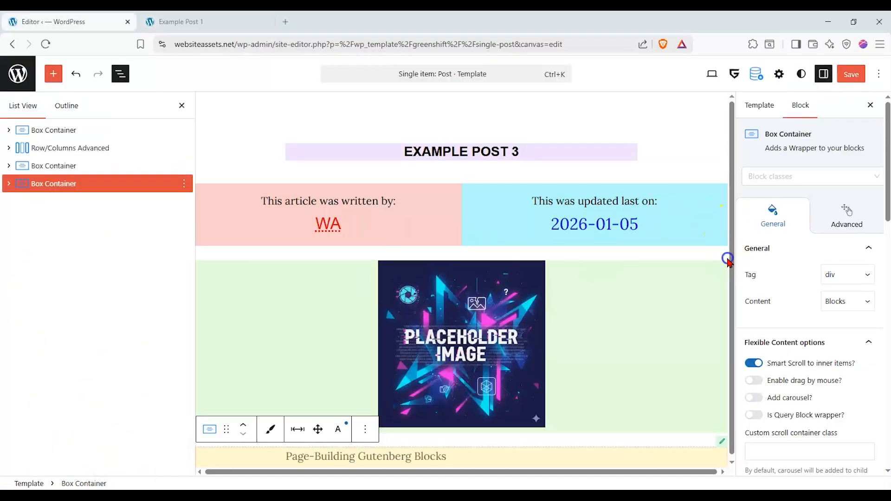
pyautogui.click(727, 259)
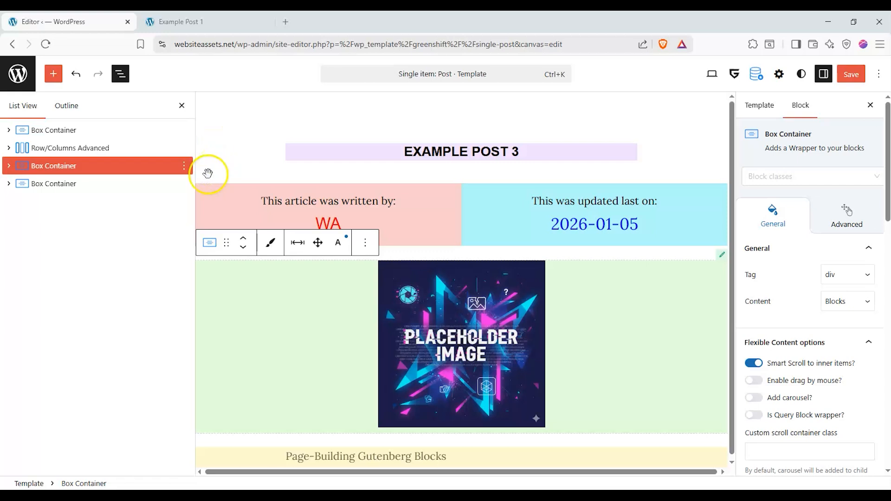
pyautogui.click(54, 74)
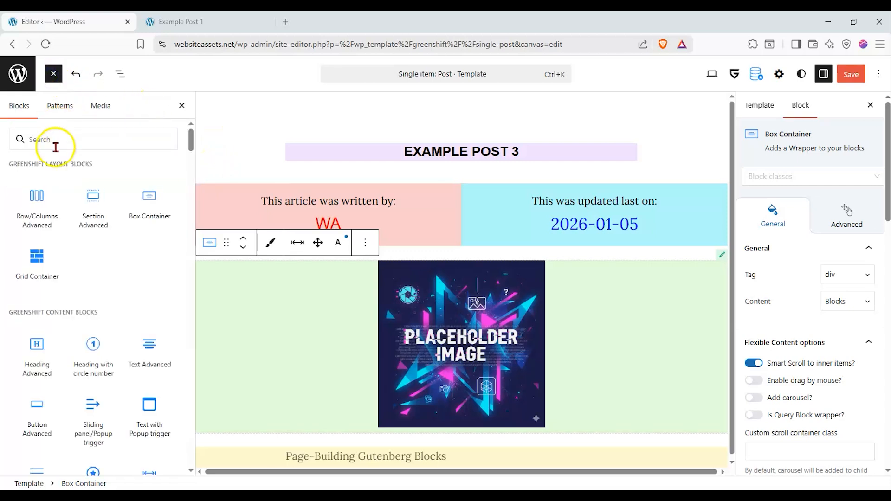
pyautogui.scroll(-1, 378, 312)
pyautogui.click(153, 143)
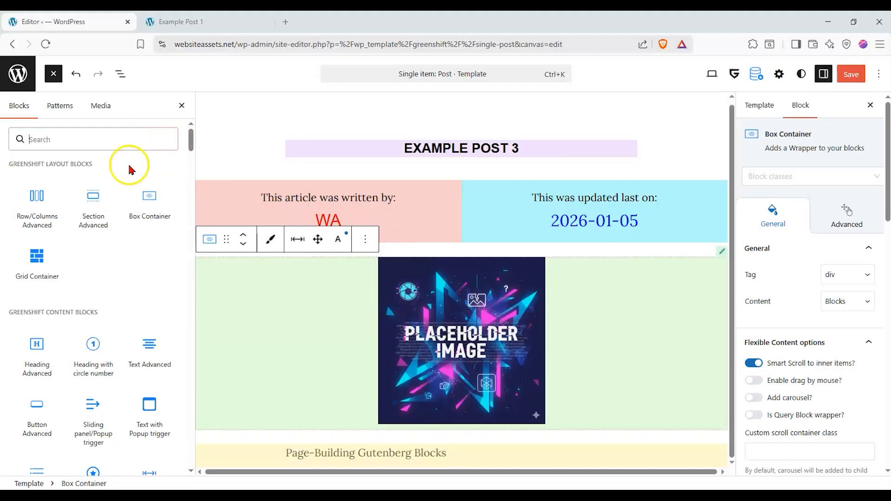
pyautogui.moveTo(169, 197); pyautogui.dragTo(432, 435)
pyautogui.click(249, 405)
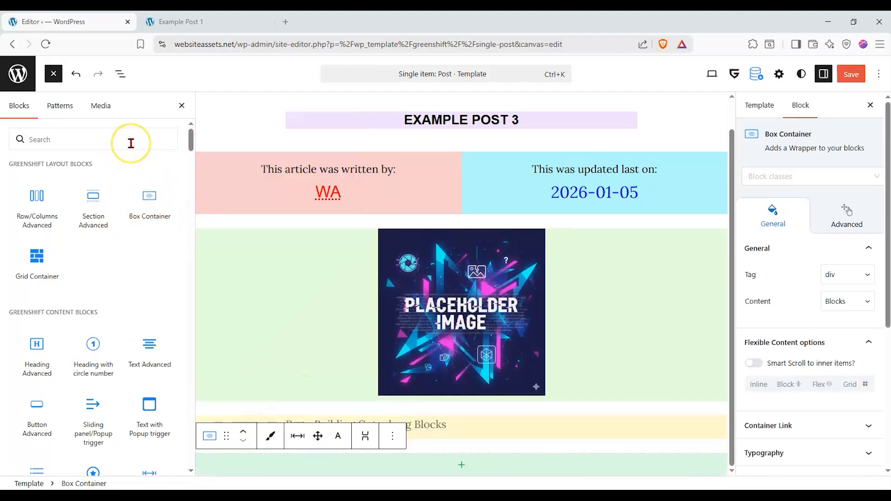
# - Search the block library for "query"
pyautogui.click(133, 141)
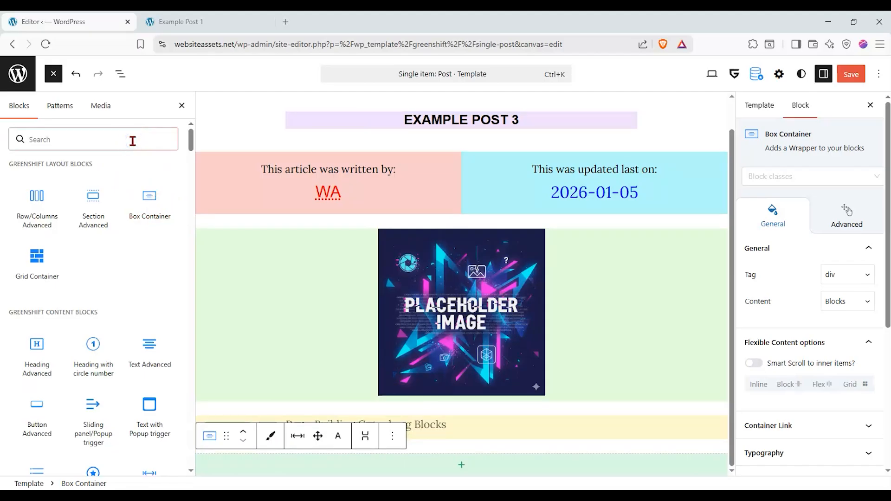
pyautogui.write('query')
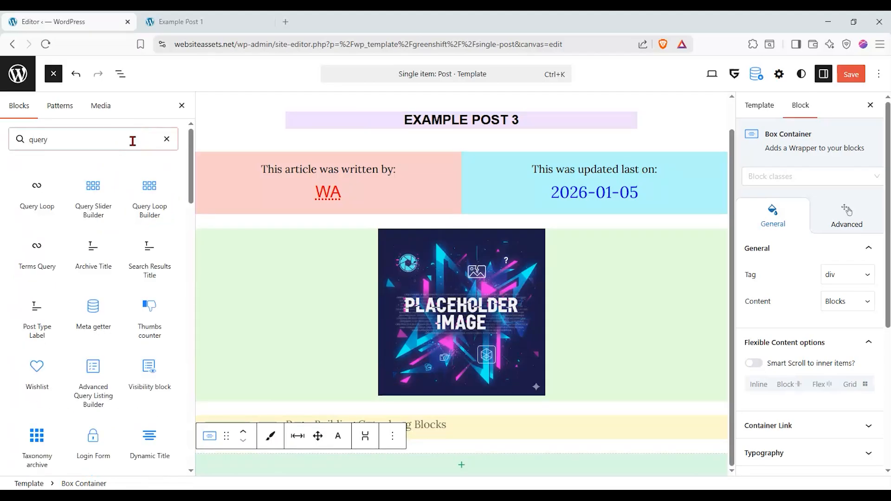
# - Insert a Query Slider Builder block into the empty box container below the Page-Building Gutenberg Blocks text
pyautogui.moveTo(145, 178)
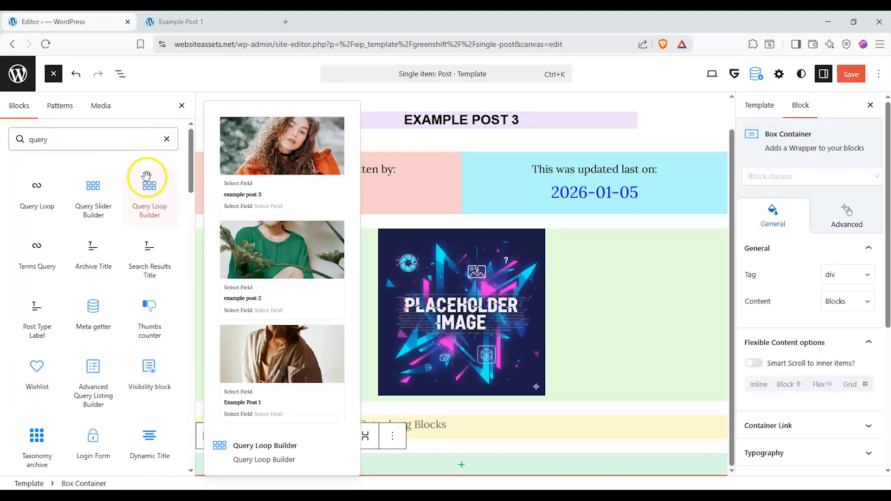
pyautogui.scroll(-2, 132, 231)
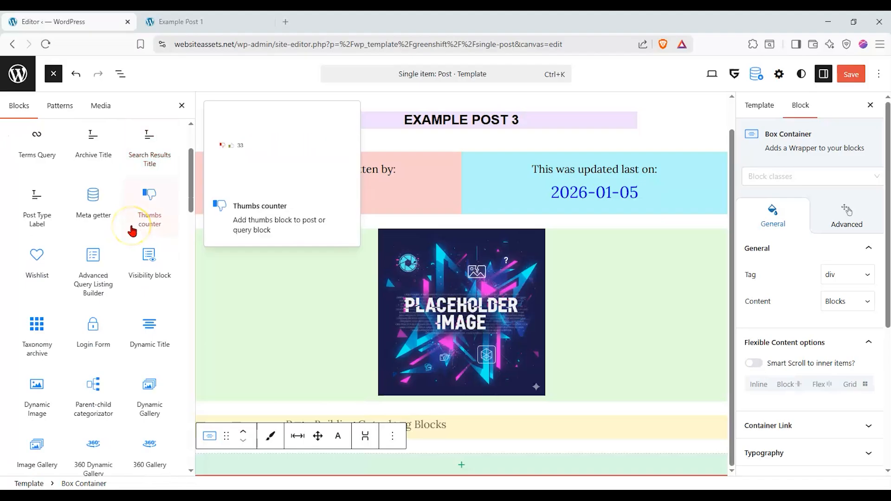
pyautogui.moveTo(97, 319)
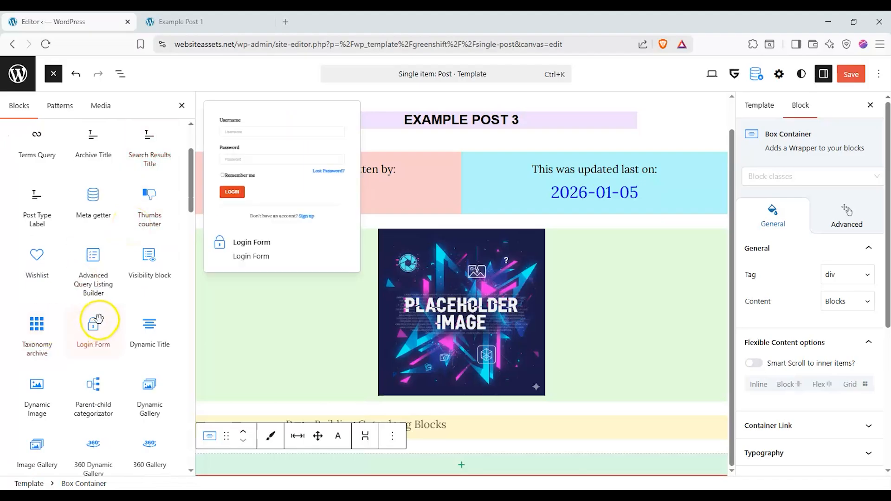
pyautogui.scroll(2, 98, 320)
pyautogui.moveTo(94, 192)
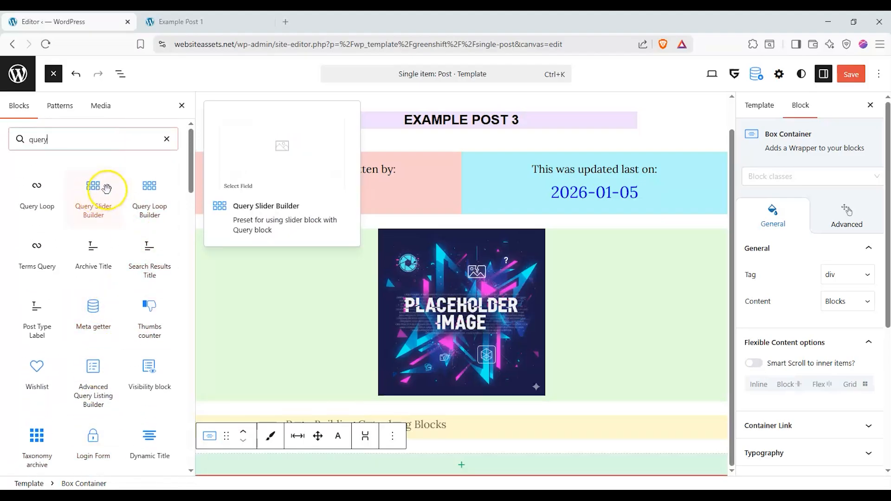
pyautogui.click(106, 189)
pyautogui.moveTo(106, 189); pyautogui.dragTo(455, 416)
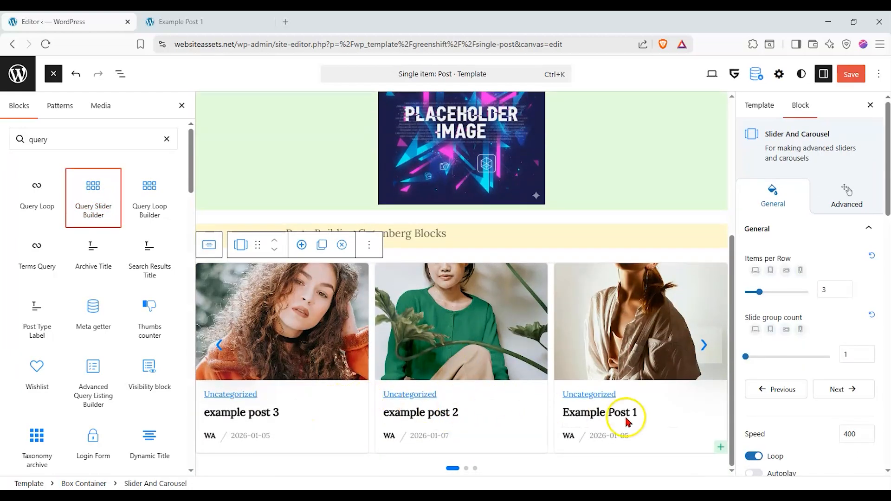
# - Set the slider's items per row to 2.3 and enable Autoplay
pyautogui.moveTo(759, 291); pyautogui.dragTo(755, 293)
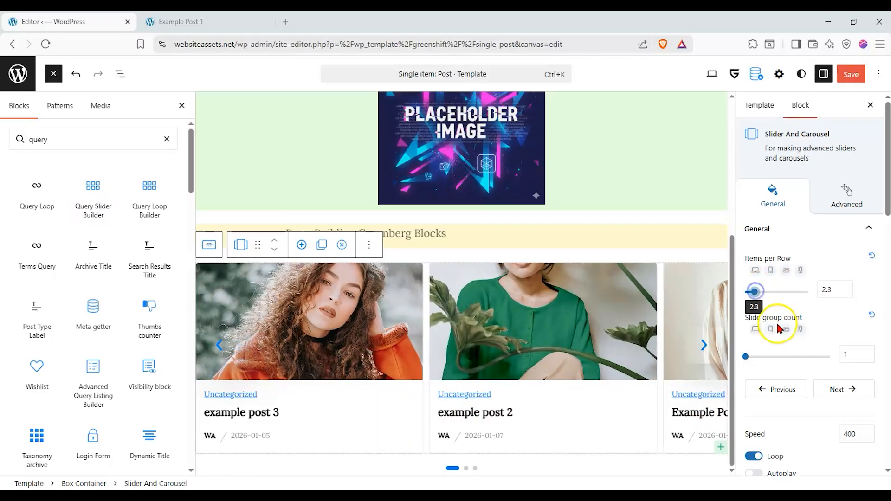
pyautogui.scroll(-2, 779, 329)
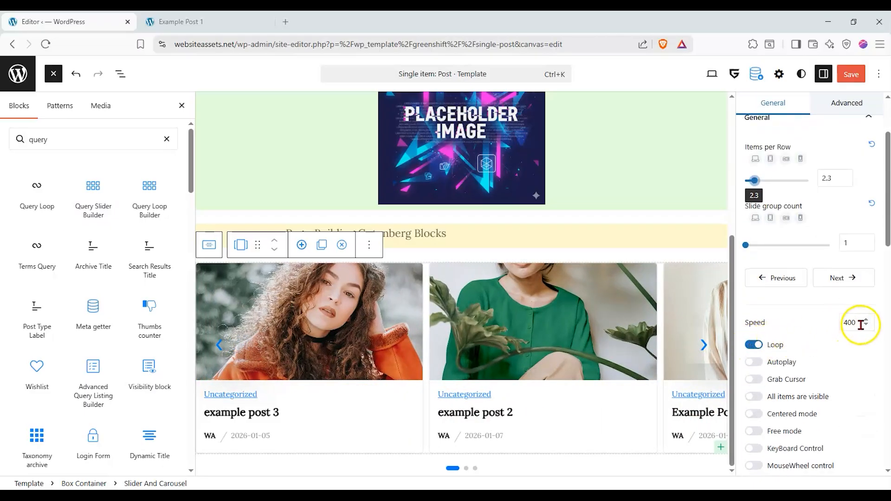
pyautogui.click(755, 363)
pyautogui.click(757, 362)
pyautogui.click(757, 362)
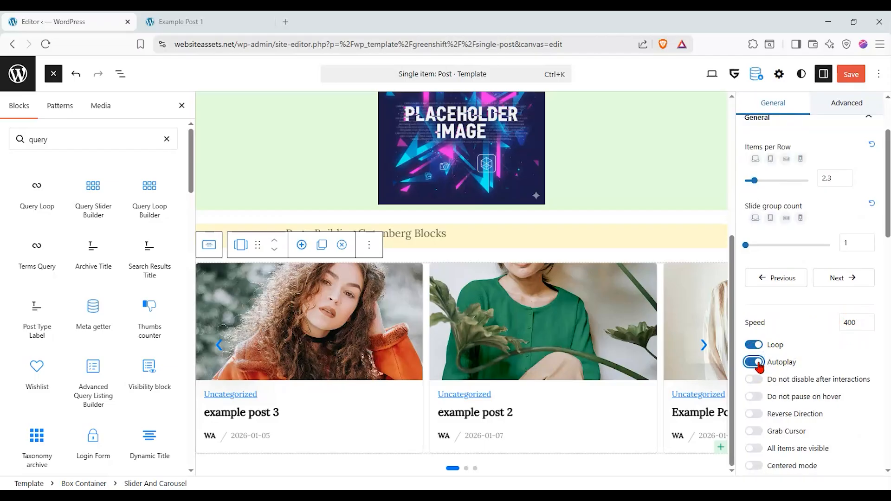
# - Enable Centered mode for the slider and advance two slides to preview it
pyautogui.scroll(-3, 758, 367)
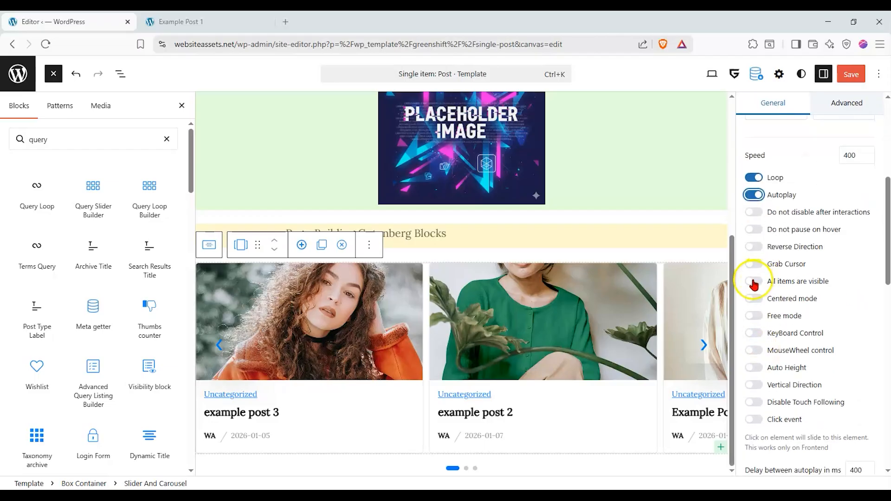
pyautogui.click(753, 299)
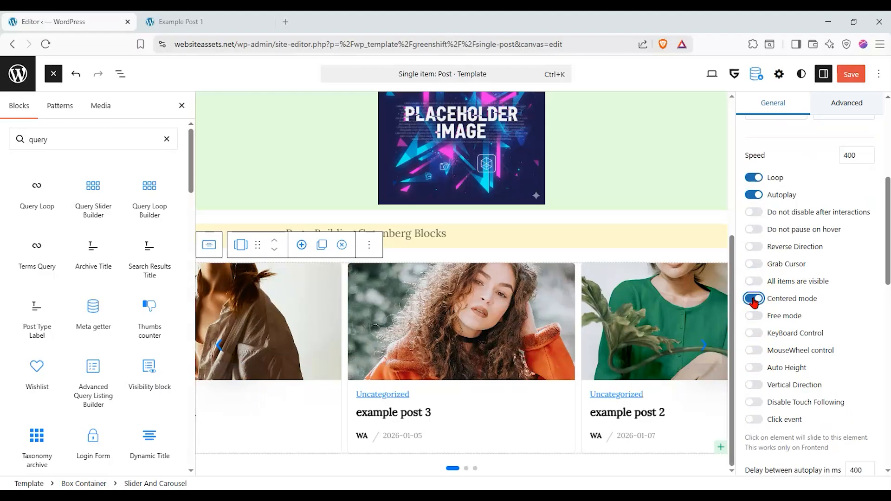
pyautogui.click(704, 344)
pyautogui.click(704, 344)
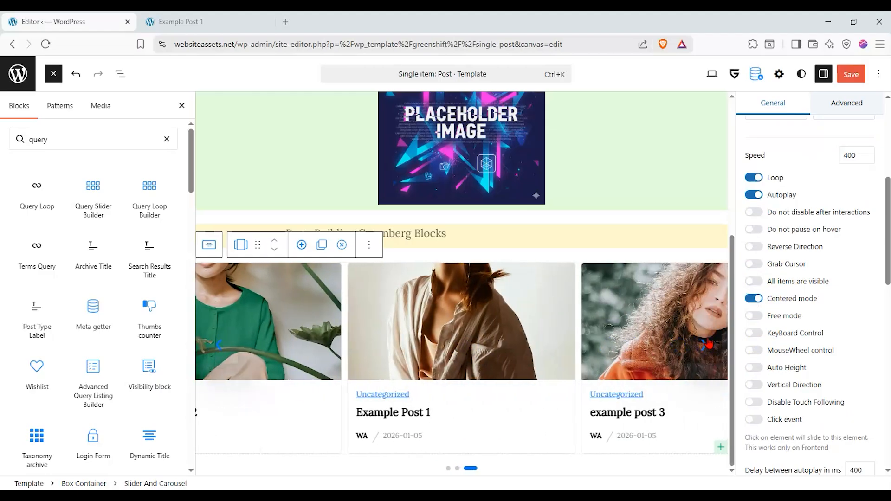
# - Try the slider's MouseWheel control option and turn it back off
pyautogui.click(753, 350)
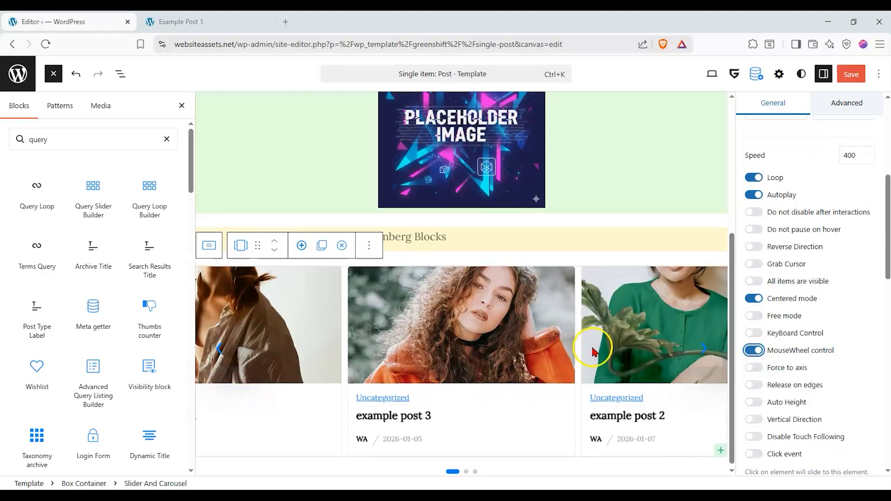
pyautogui.click(755, 351)
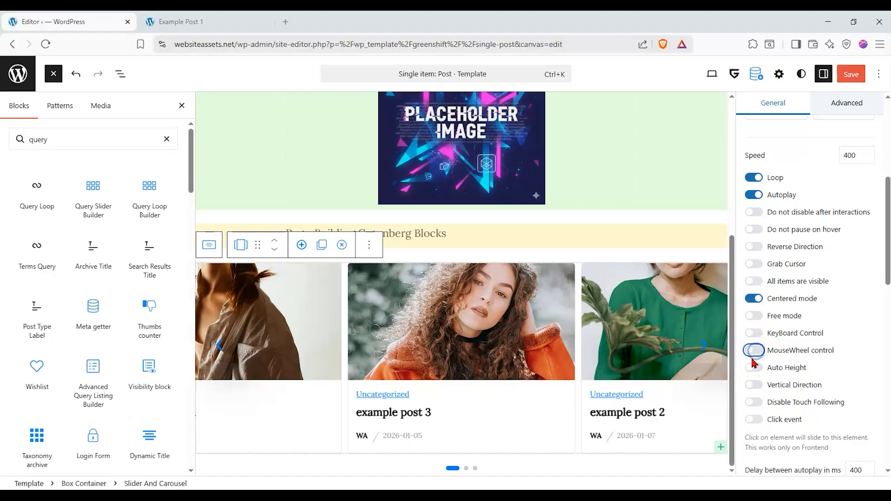
# - Review the slider's gap, arrow, pagination and scrollbar settings
pyautogui.scroll(-5, 750, 362)
pyautogui.scroll(-3, 834, 319)
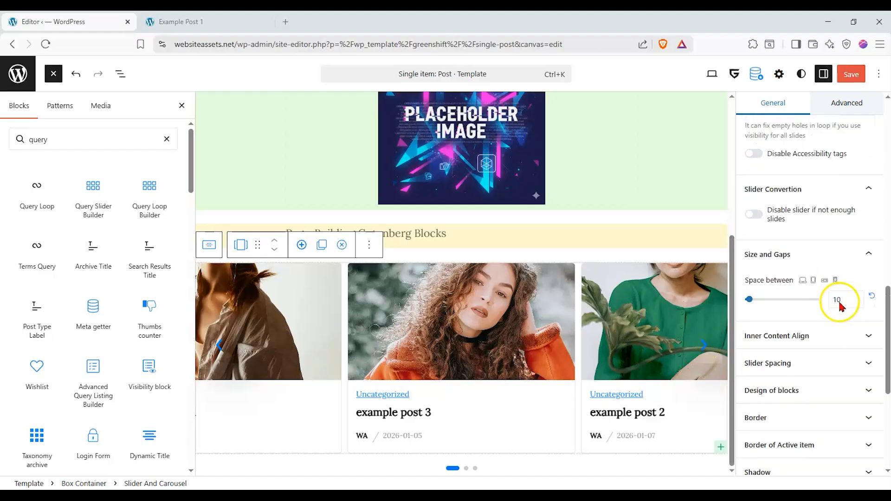
pyautogui.scroll(-5, 835, 302)
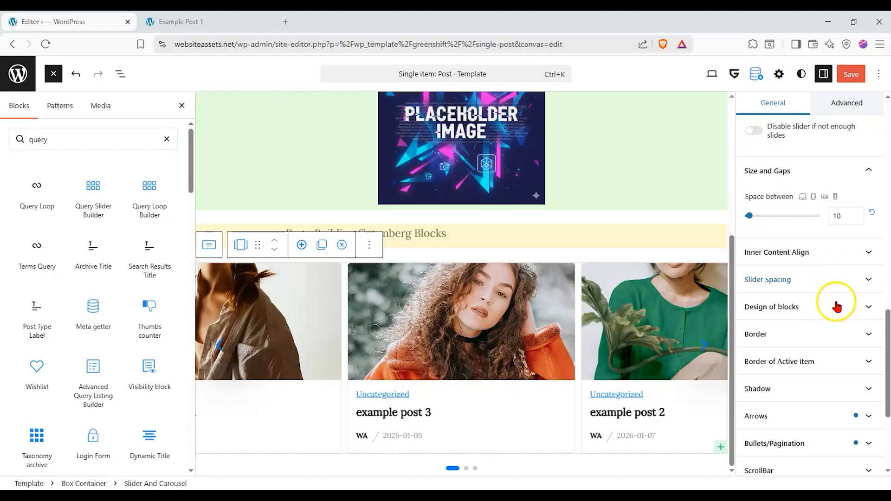
pyautogui.click(855, 281)
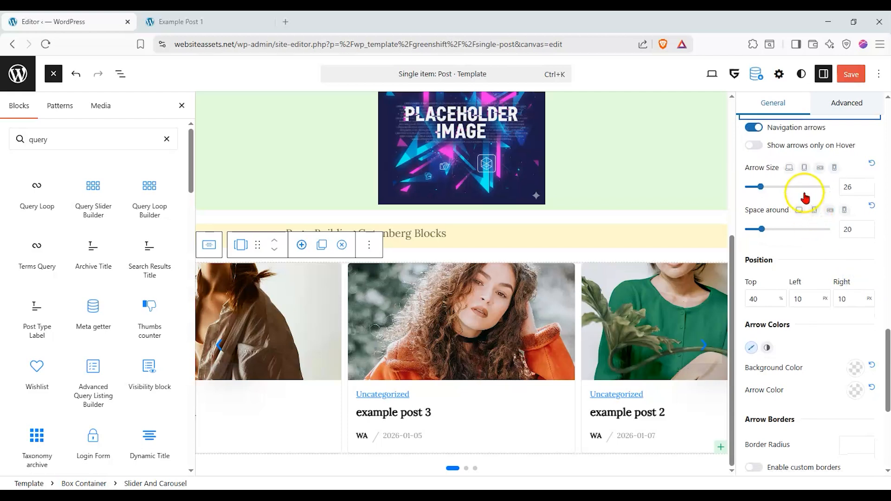
pyautogui.scroll(-2, 781, 325)
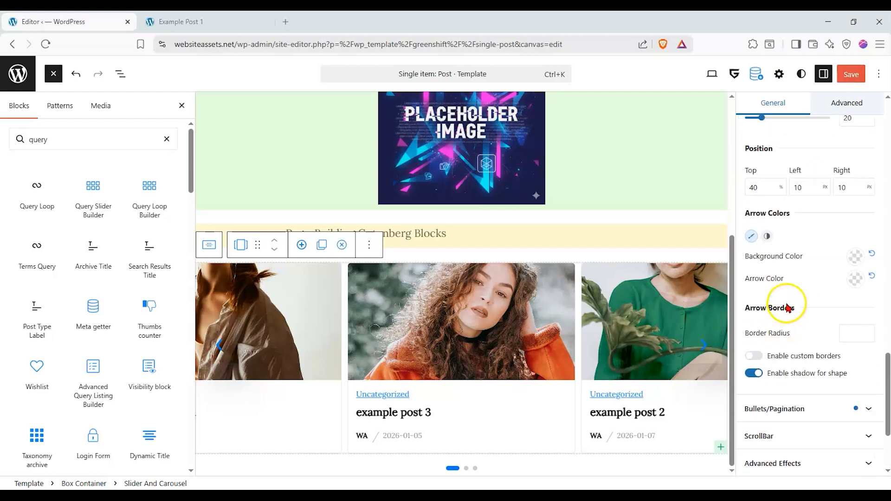
pyautogui.scroll(-3, 787, 306)
pyautogui.click(812, 273)
pyautogui.click(756, 260)
pyautogui.click(758, 239)
pyautogui.click(772, 296)
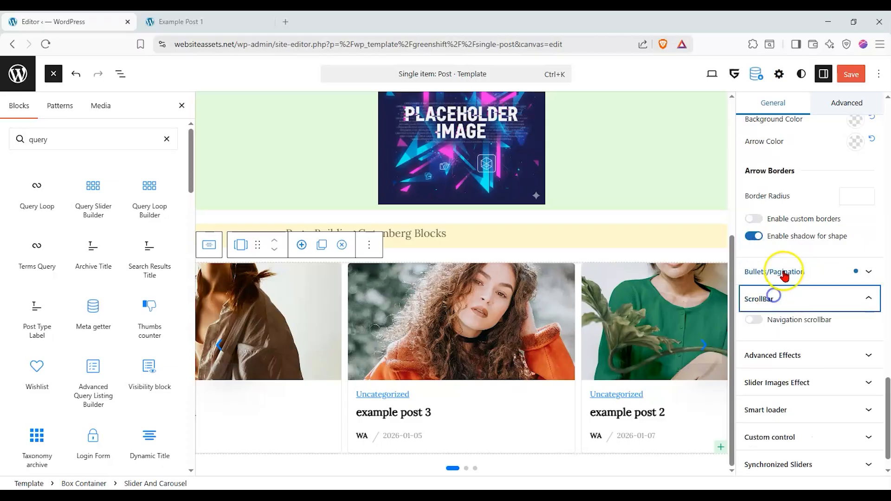
# - Toggle the slider's navigation bullets, leaving them enabled, and set the bullet color to purple 441999
pyautogui.click(784, 272)
pyautogui.click(756, 255)
pyautogui.click(756, 255)
pyautogui.click(756, 255)
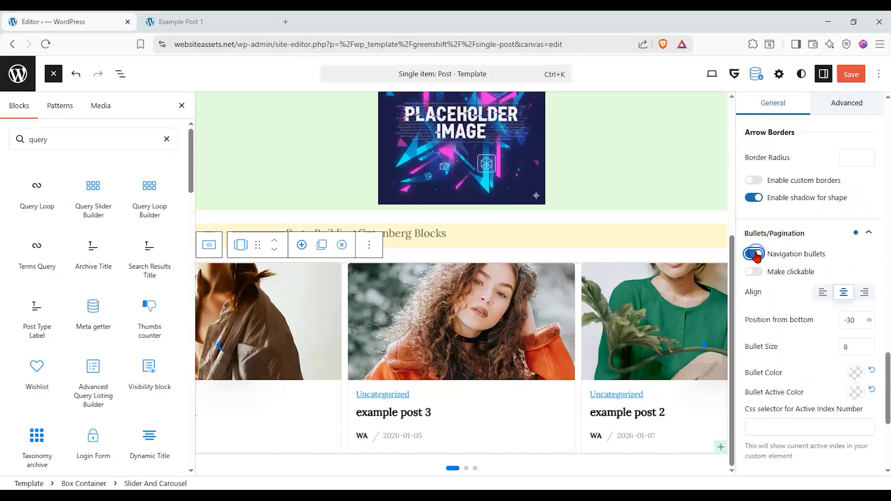
pyautogui.click(855, 373)
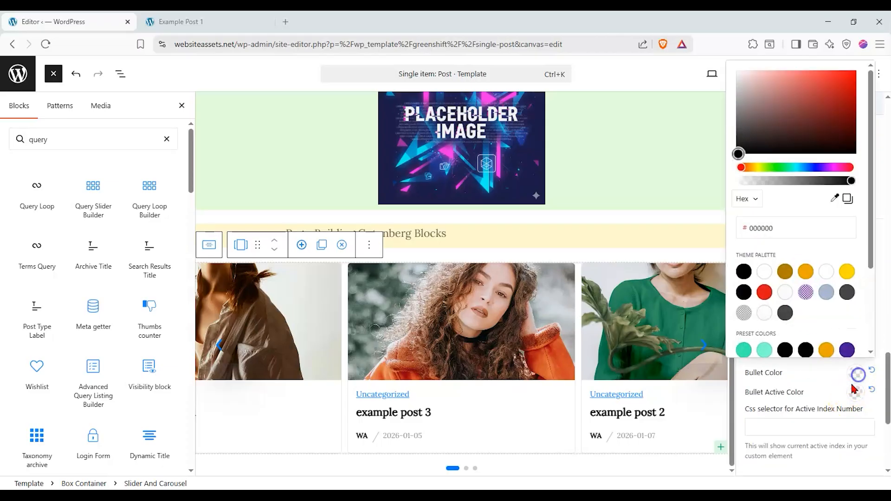
pyautogui.click(744, 350)
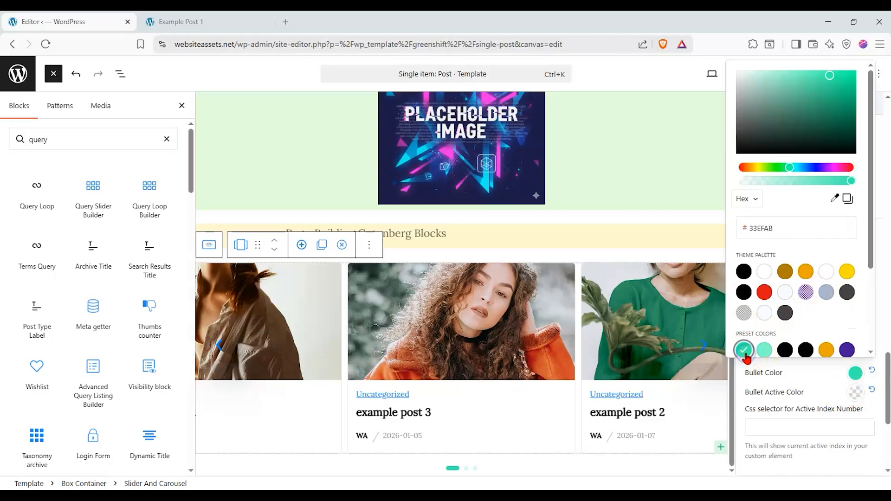
pyautogui.click(847, 350)
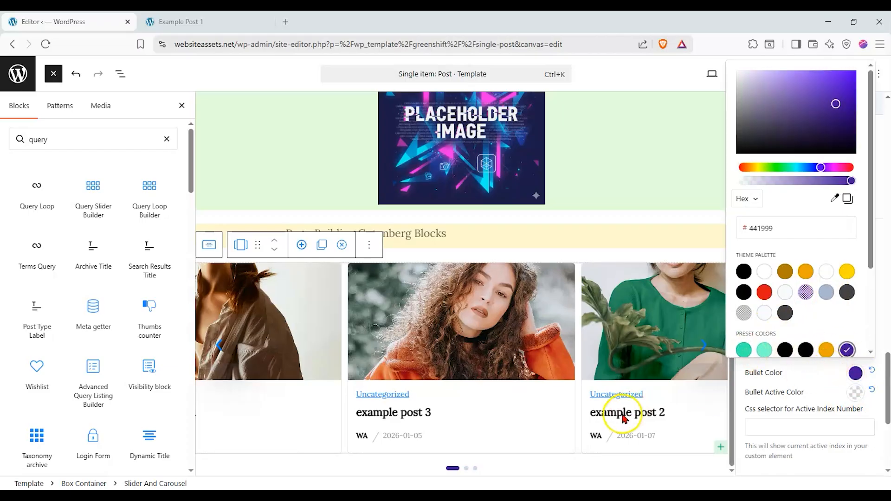
pyautogui.click(714, 399)
# - Look over the slider's advanced CSS transform and transition settings and return to its general settings
pyautogui.scroll(10, 781, 364)
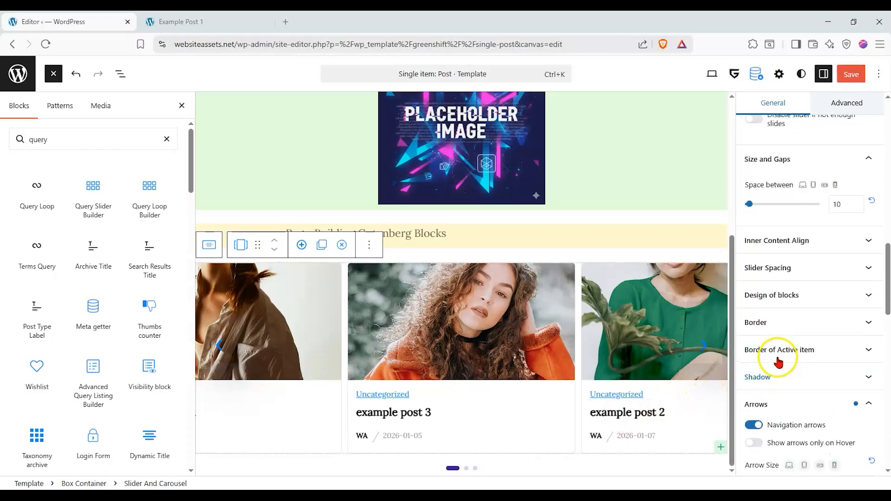
pyautogui.scroll(10, 778, 362)
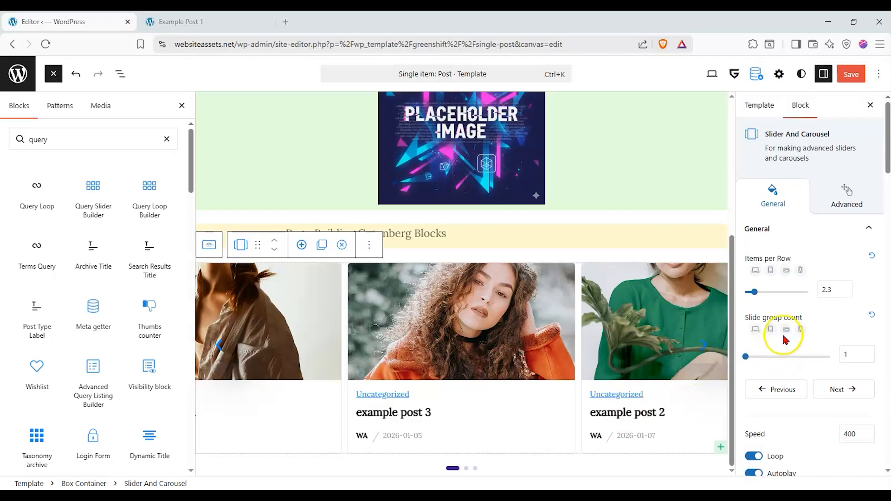
pyautogui.click(846, 189)
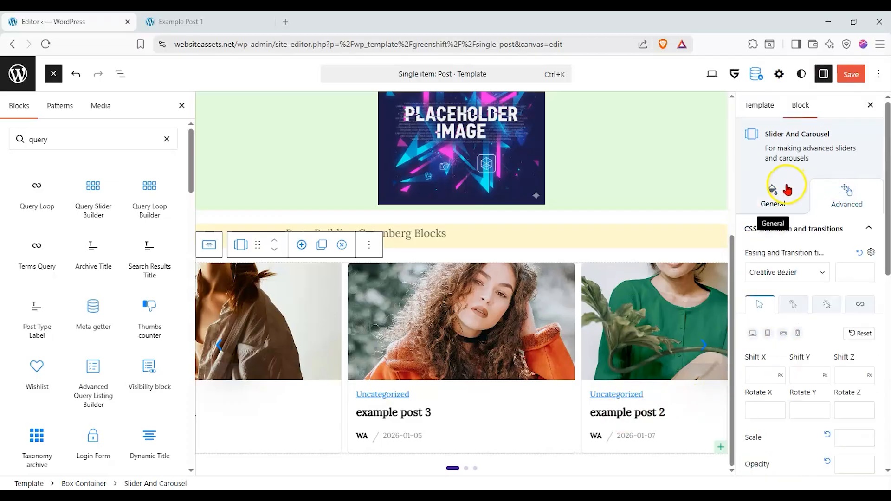
pyautogui.click(788, 190)
# - Set the image sizing of the Dynamic Image inside the slider's Query Loop Builder to thumbnail
pyautogui.click(121, 73)
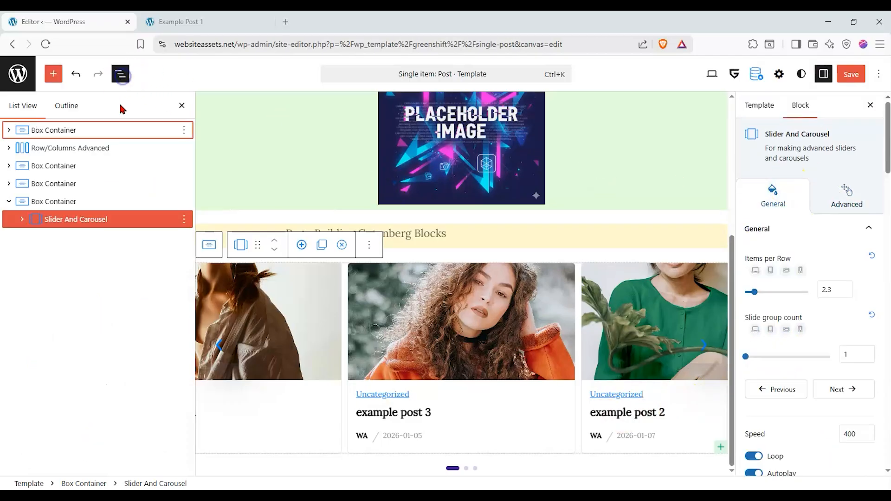
pyautogui.click(23, 220)
pyautogui.click(35, 237)
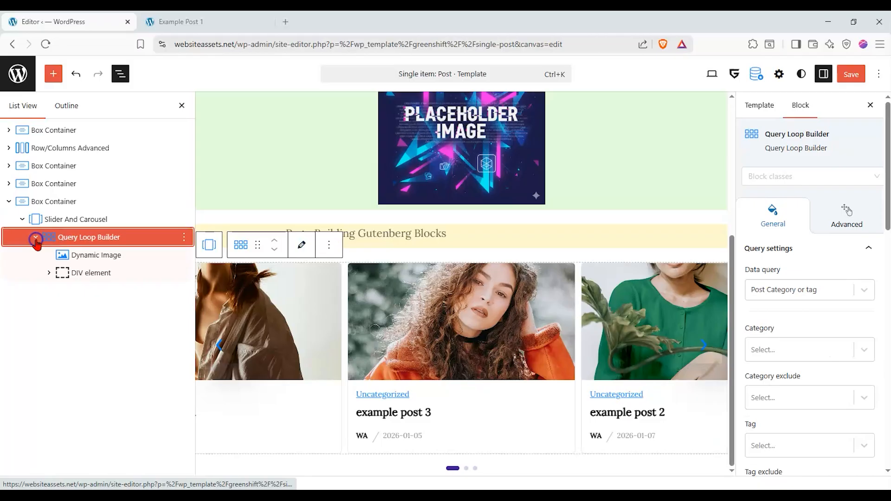
pyautogui.click(82, 254)
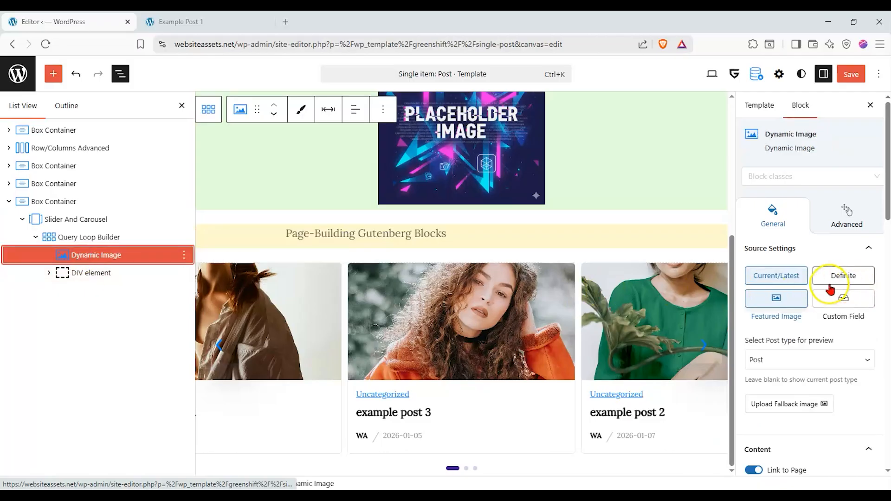
pyautogui.scroll(-5, 829, 289)
pyautogui.click(813, 325)
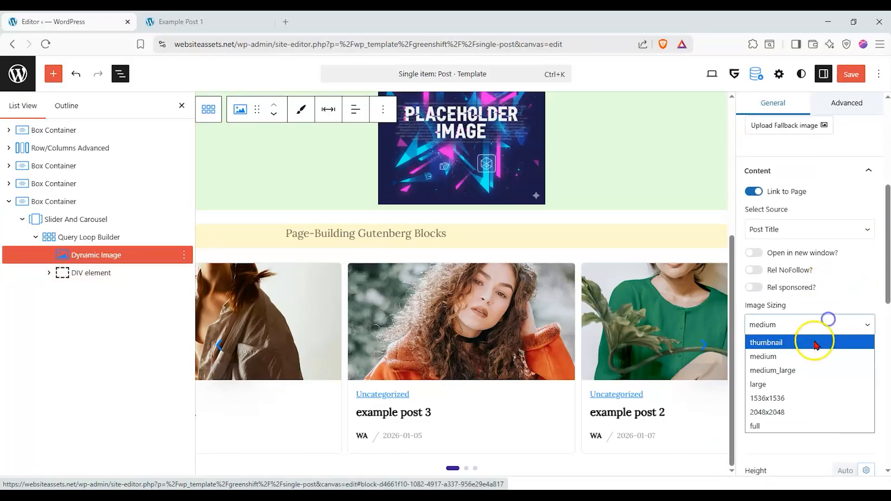
pyautogui.click(810, 342)
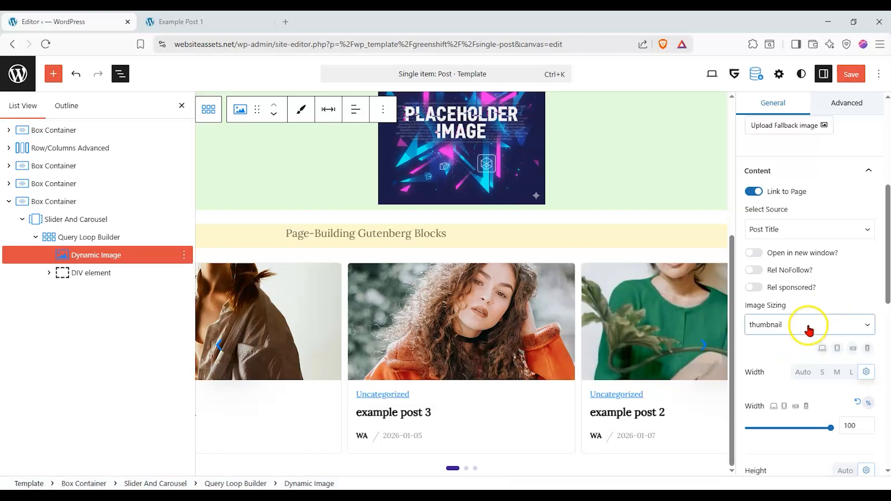
pyautogui.click(808, 325)
# - Hide the category Meta getter inside the DIV element of the slider's Query Loop Builder
pyautogui.click(78, 274)
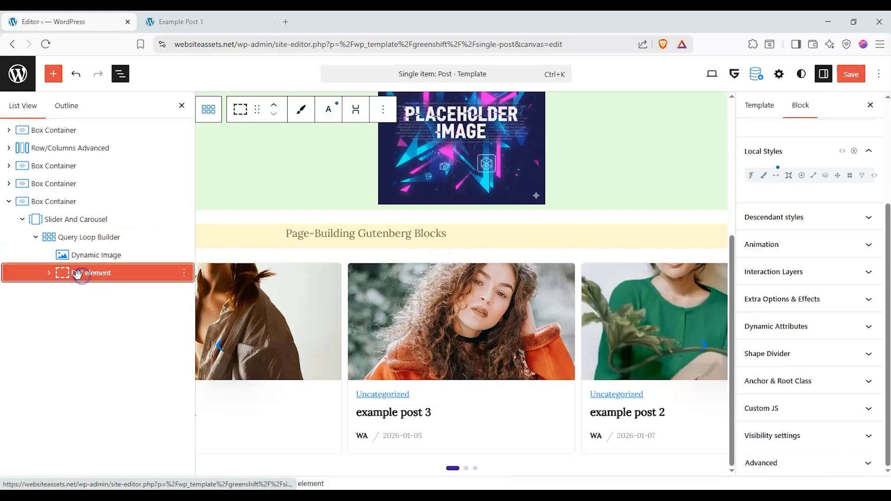
pyautogui.click(49, 273)
pyautogui.click(93, 291)
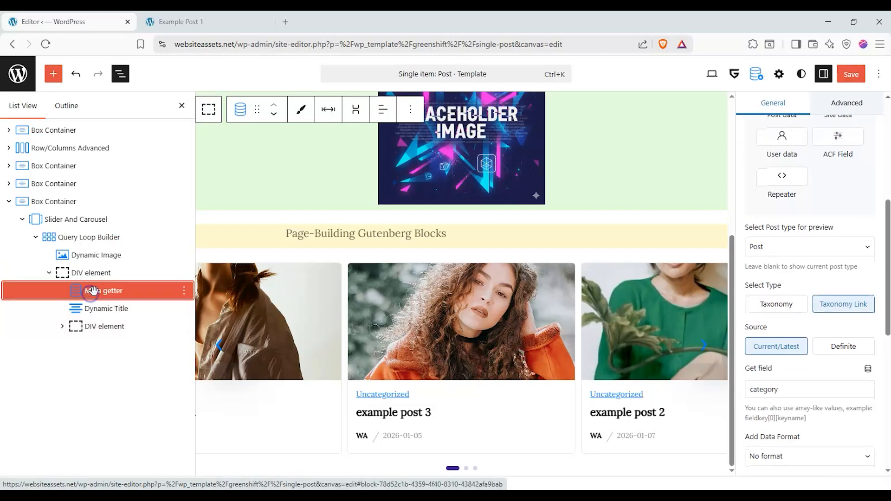
pyautogui.scroll(3, 831, 284)
pyautogui.scroll(-7, 832, 286)
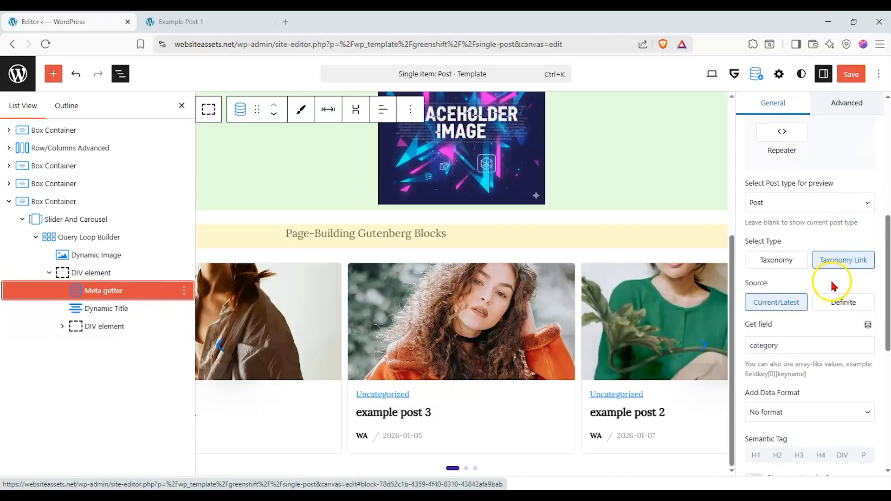
pyautogui.scroll(2, 834, 286)
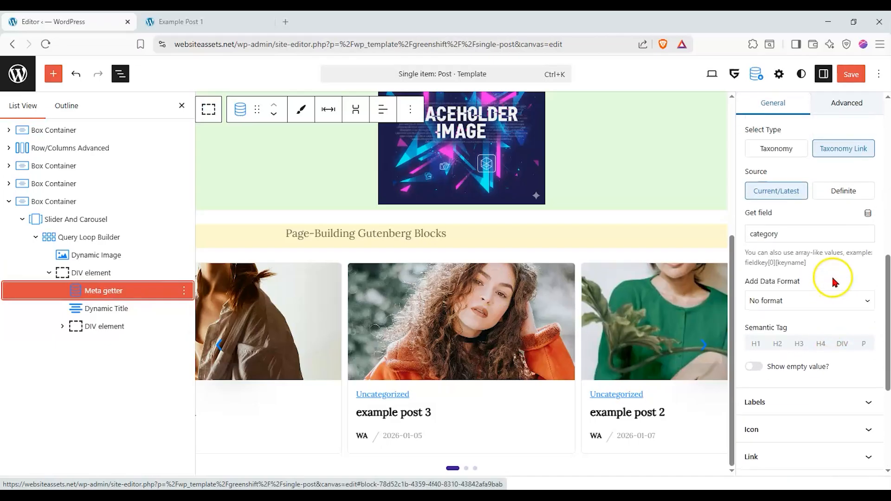
pyautogui.rightClick(170, 295)
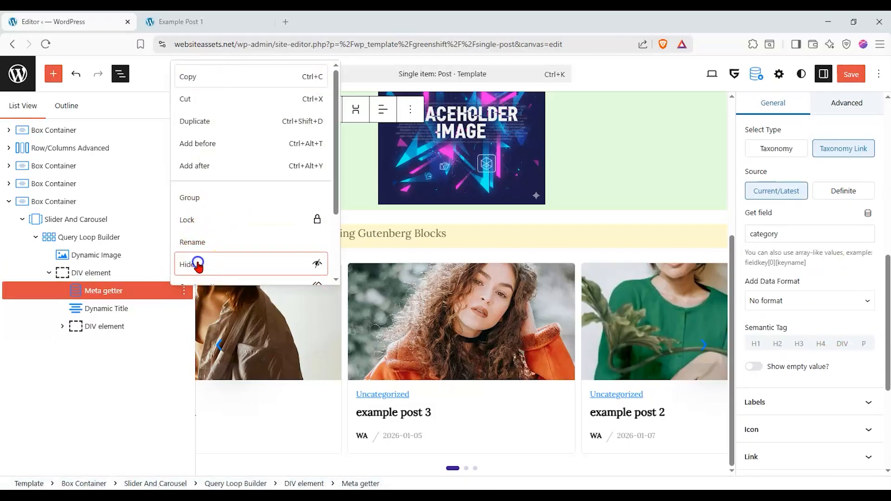
pyautogui.click(197, 263)
# - Try different heading tags on the slider's Dynamic Title and set it to H1
pyautogui.click(62, 326)
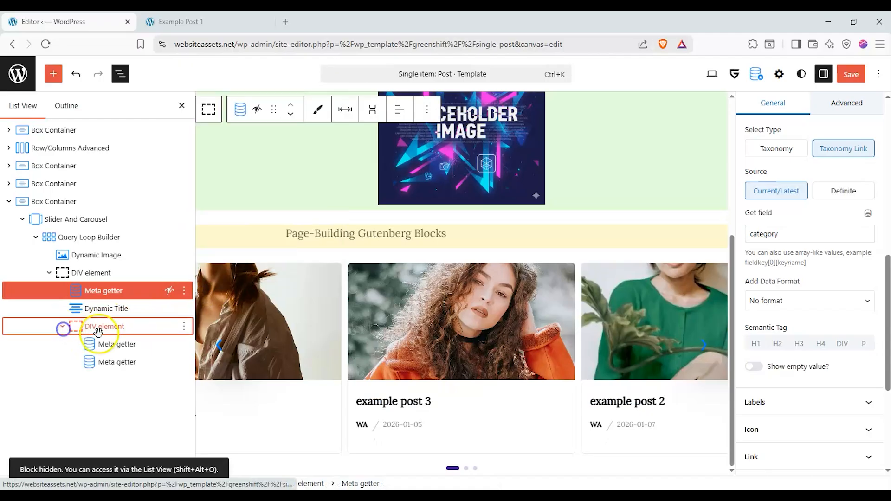
pyautogui.click(109, 348)
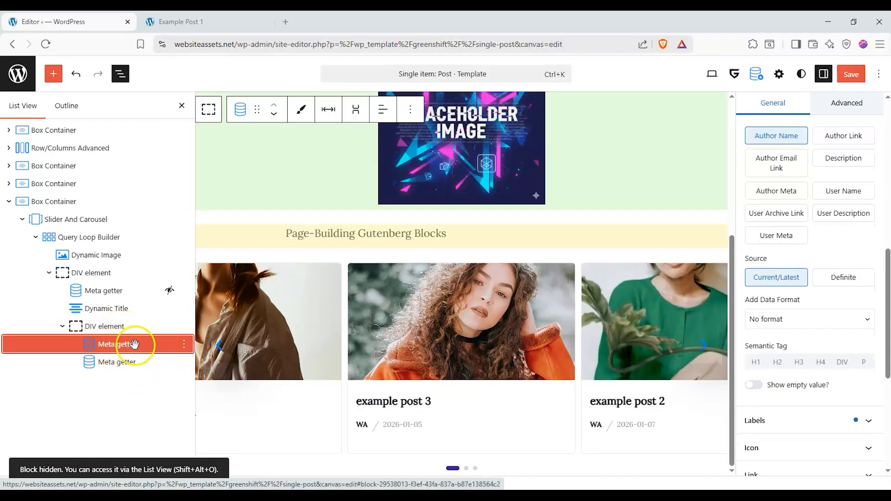
pyautogui.click(139, 309)
pyautogui.scroll(3, 834, 268)
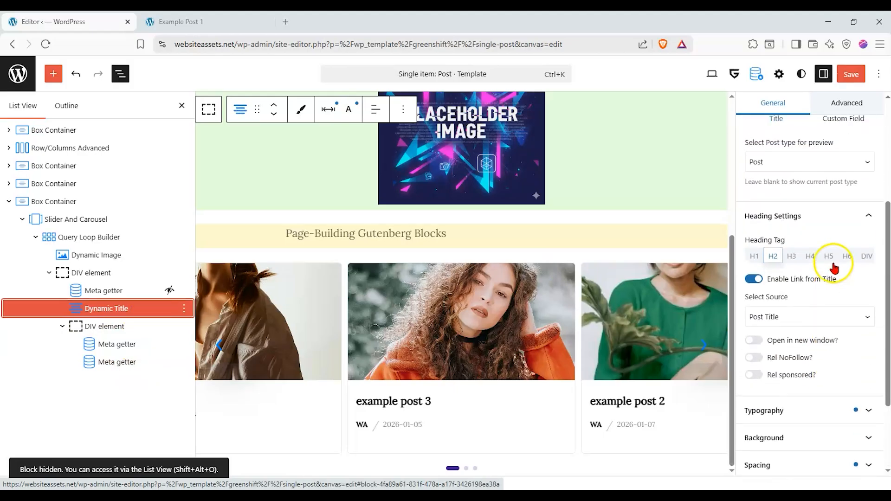
pyautogui.click(755, 256)
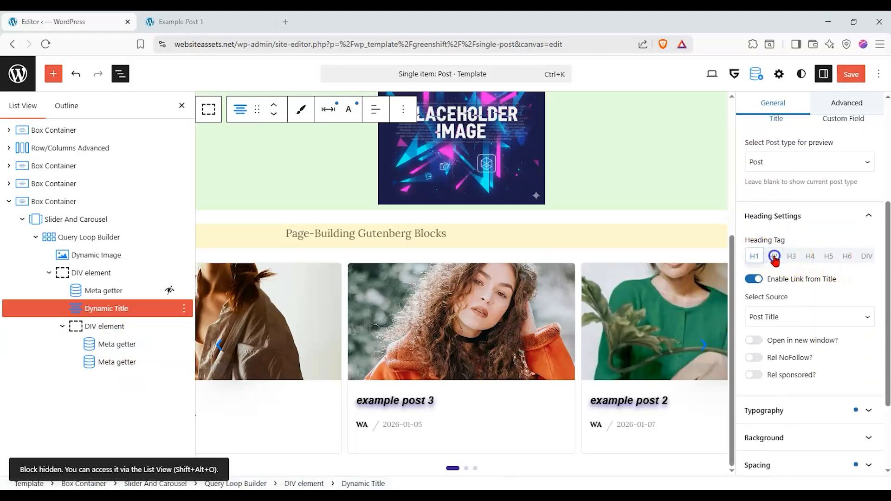
pyautogui.click(756, 256)
pyautogui.click(809, 256)
pyautogui.click(794, 256)
pyautogui.click(768, 256)
pyautogui.click(754, 257)
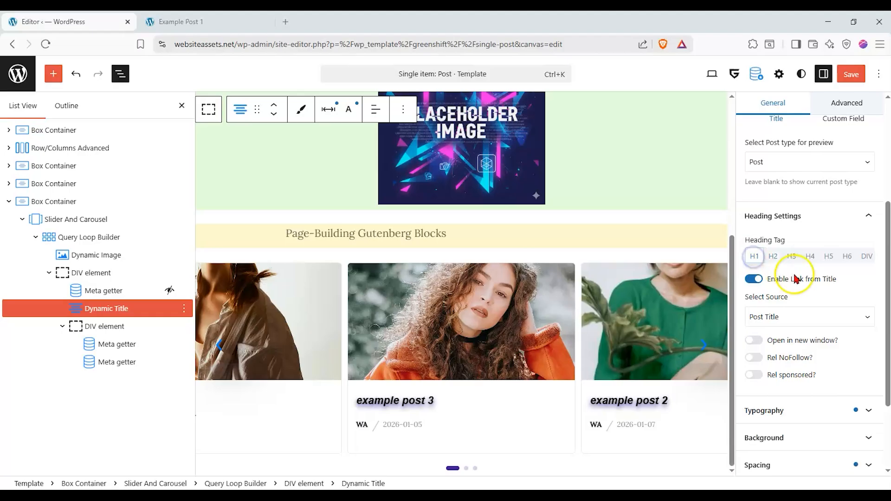
pyautogui.scroll(-3, 808, 283)
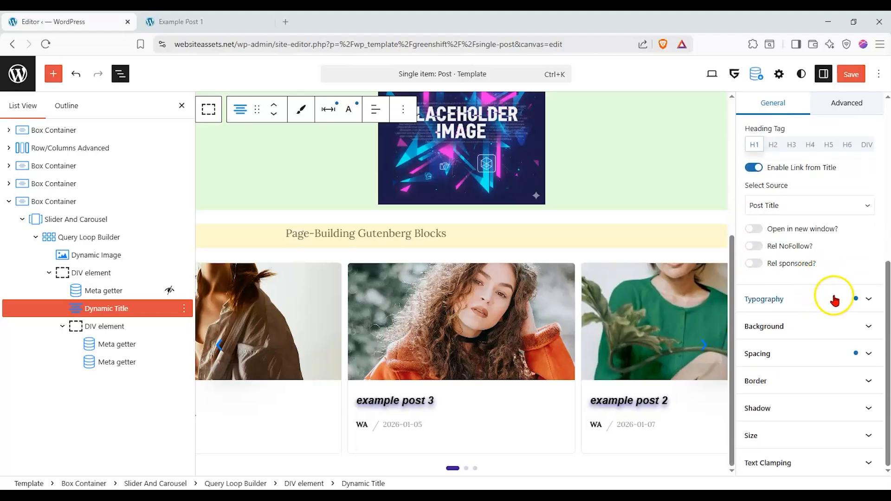
pyautogui.click(820, 326)
pyautogui.scroll(-3, 830, 341)
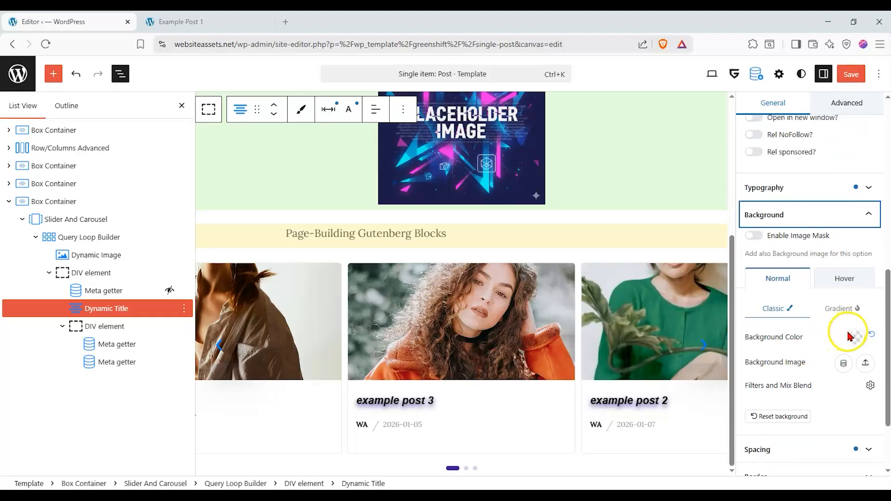
# - Set the Query Loop Builder's normal background color to light pink FDCAE3
pyautogui.click(113, 237)
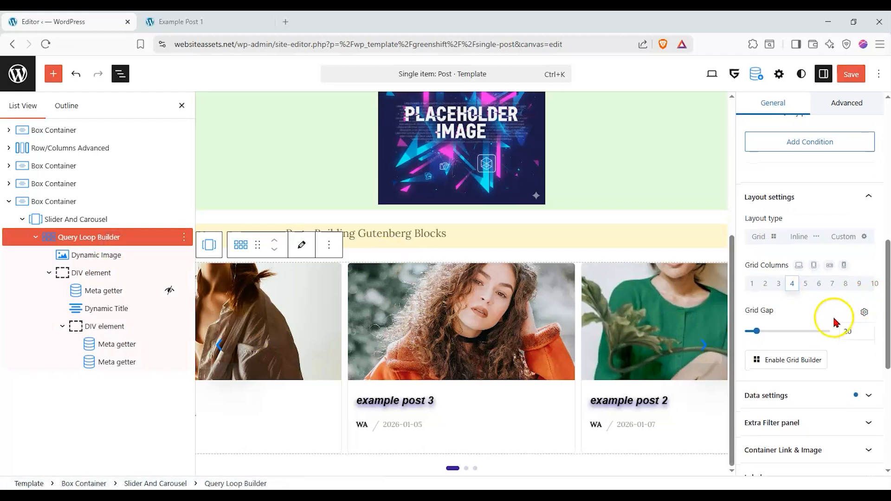
pyautogui.scroll(-4, 834, 321)
pyautogui.click(839, 337)
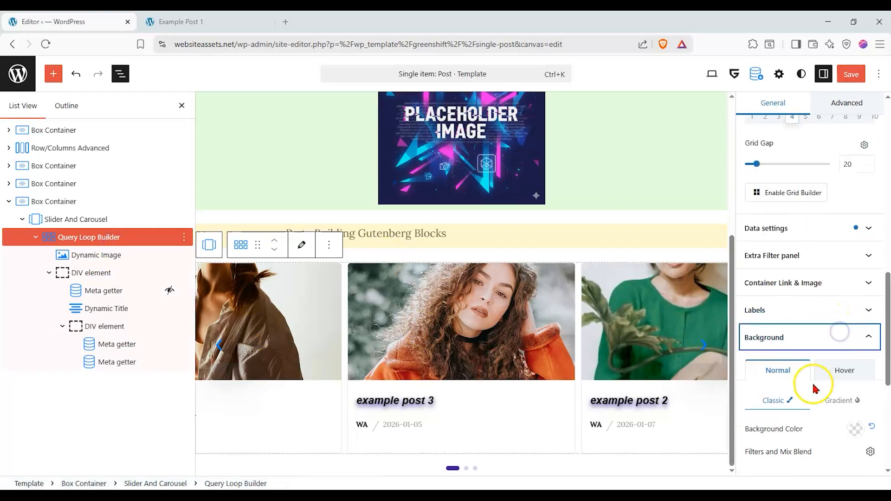
pyautogui.click(851, 426)
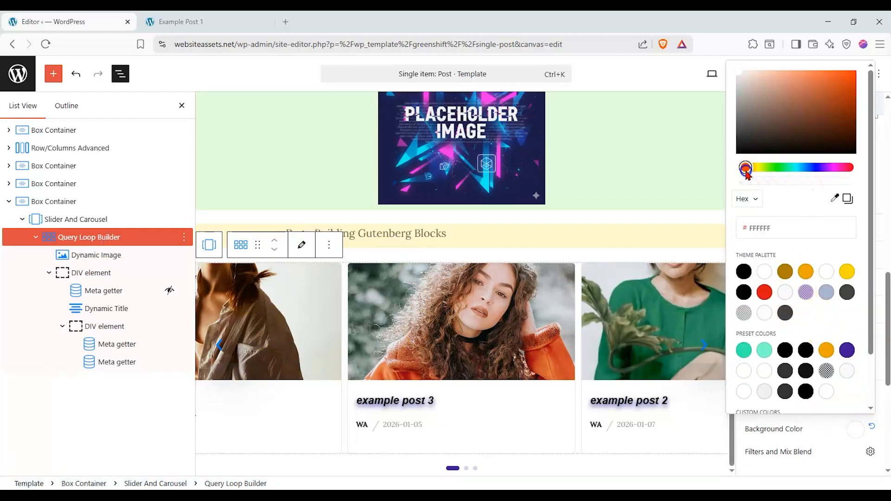
pyautogui.moveTo(746, 171); pyautogui.dragTo(751, 167)
pyautogui.moveTo(852, 72); pyautogui.dragTo(795, 79)
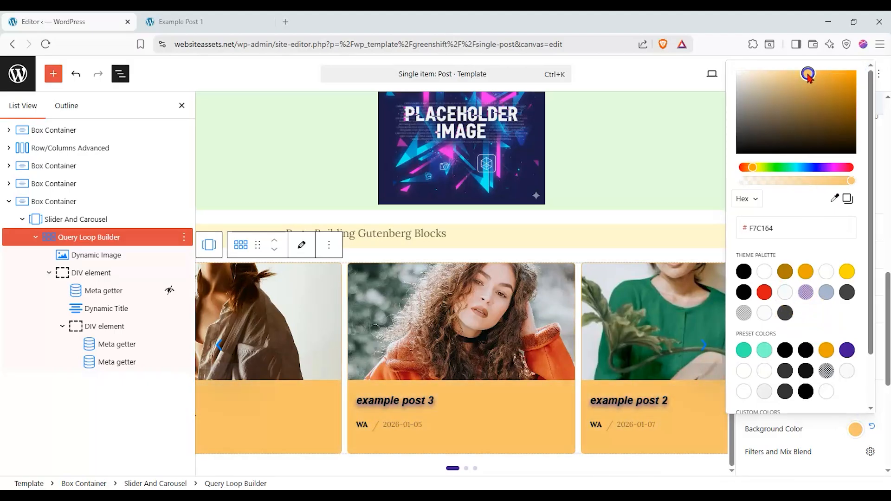
pyautogui.click(843, 168)
pyautogui.moveTo(840, 144); pyautogui.dragTo(760, 76)
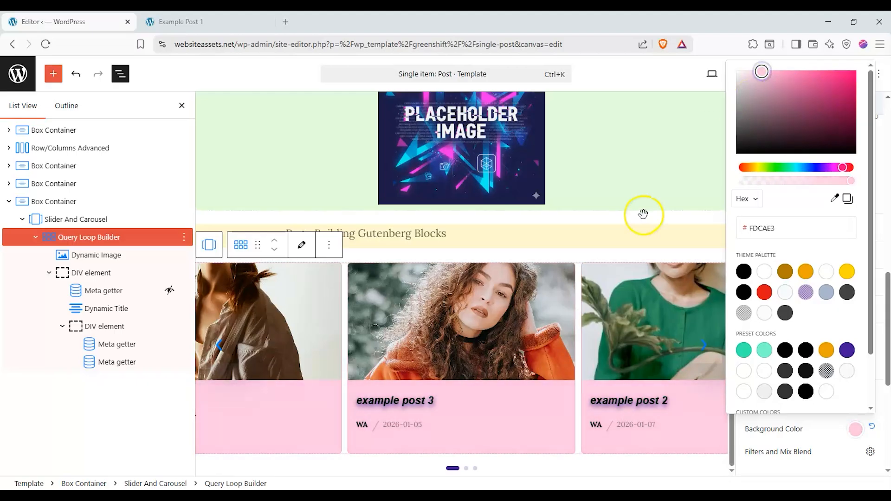
pyautogui.click(379, 280)
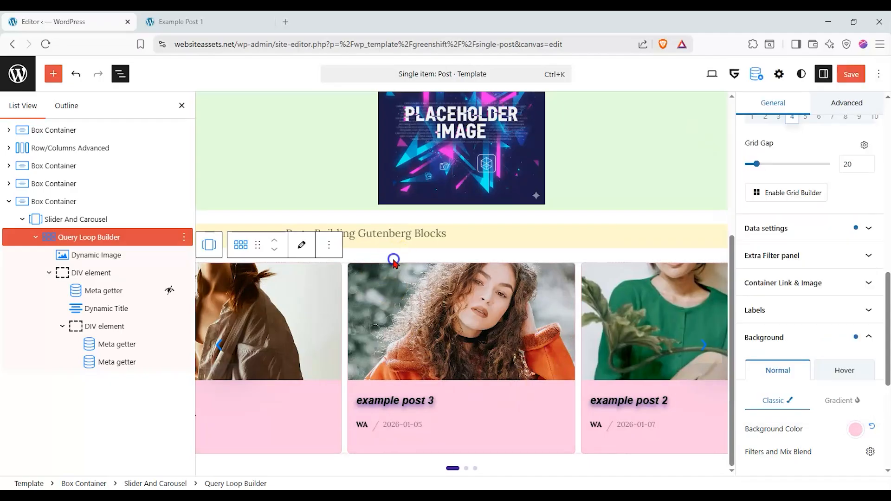
# - Try to insert a Text Advanced block above the slider in its Box Container
pyautogui.click(392, 260)
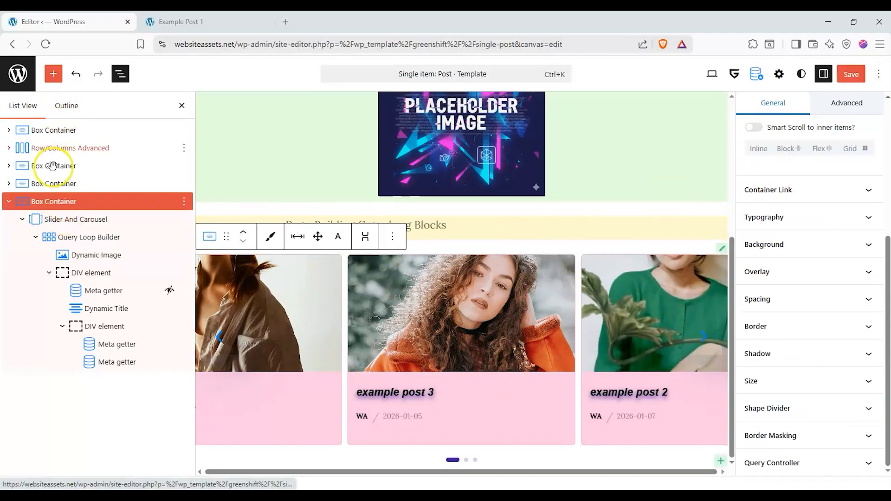
pyautogui.click(53, 75)
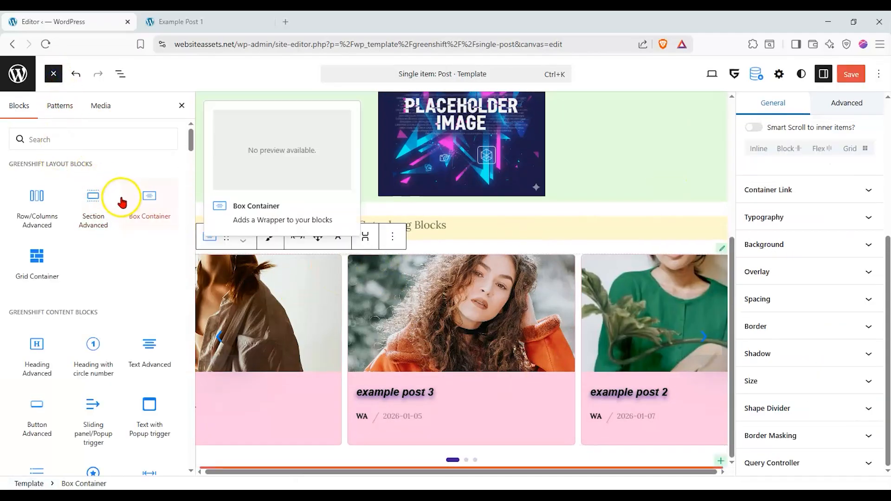
pyautogui.moveTo(151, 351); pyautogui.dragTo(283, 267)
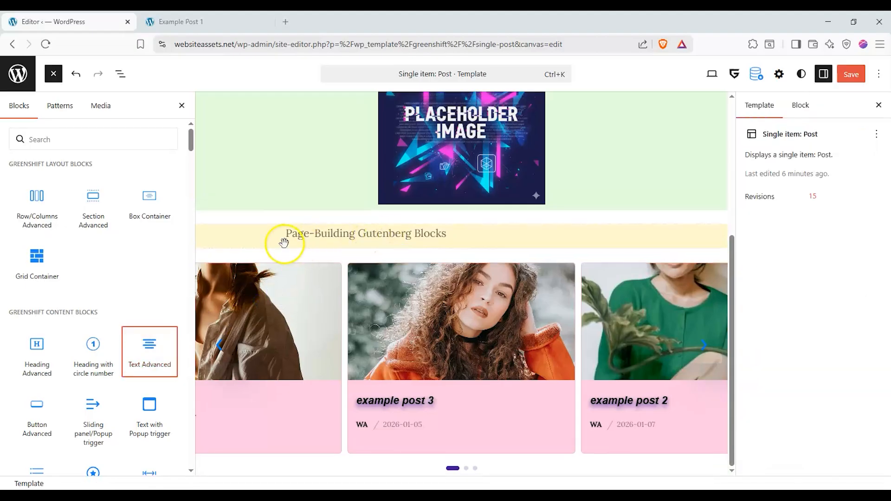
# - Insert a Text Advanced block directly above the Box Container that holds the slider
pyautogui.click(120, 73)
pyautogui.click(11, 207)
pyautogui.click(9, 204)
pyautogui.click(26, 222)
pyautogui.click(23, 223)
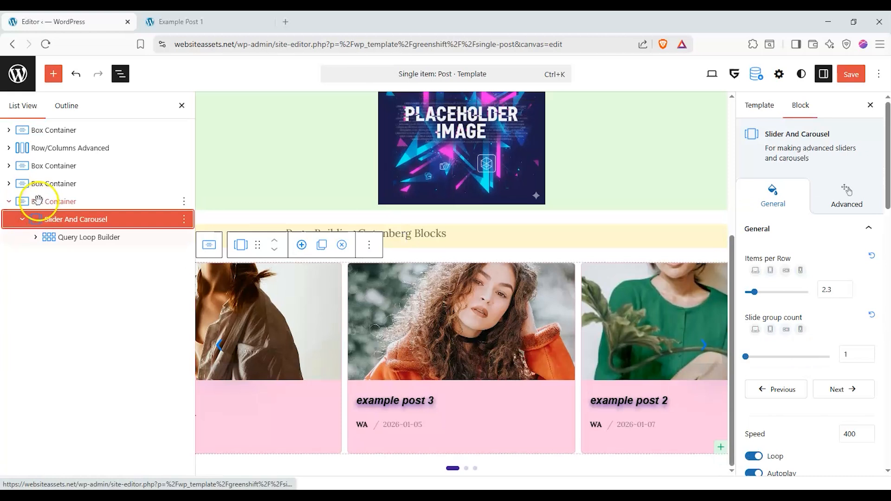
pyautogui.click(53, 74)
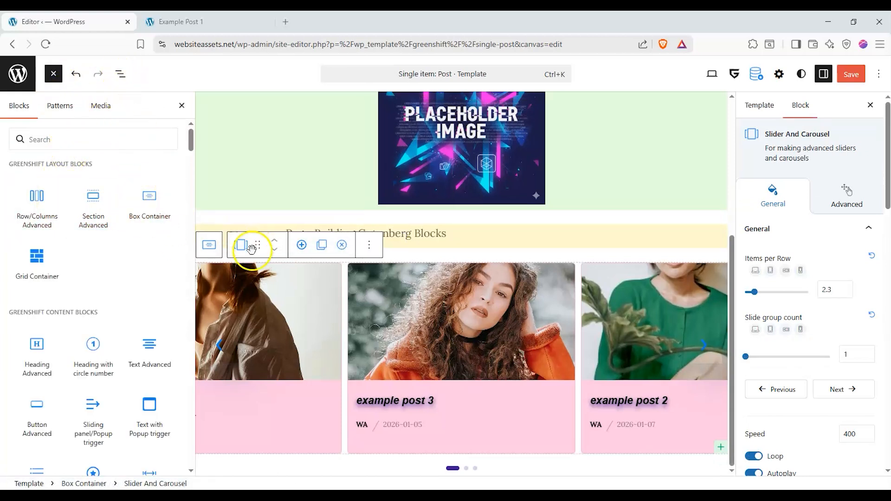
pyautogui.moveTo(150, 349); pyautogui.dragTo(441, 257)
# - Move the new Text Advanced block into the last Box Container, above the Slider And Carousel
pyautogui.click(120, 74)
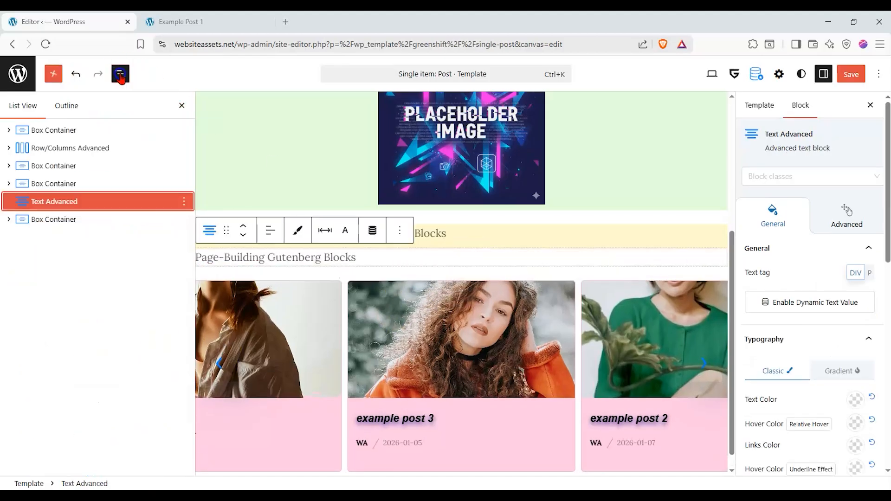
pyautogui.click(8, 219)
pyautogui.moveTo(28, 201); pyautogui.dragTo(49, 222)
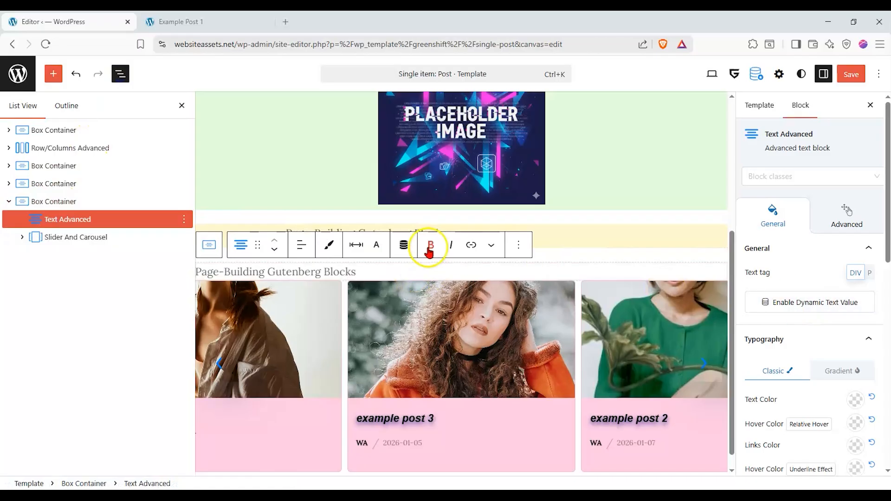
# - Replace the Text Advanced block's text with "You might wanna check out these other posts!"
pyautogui.write('Chwe')
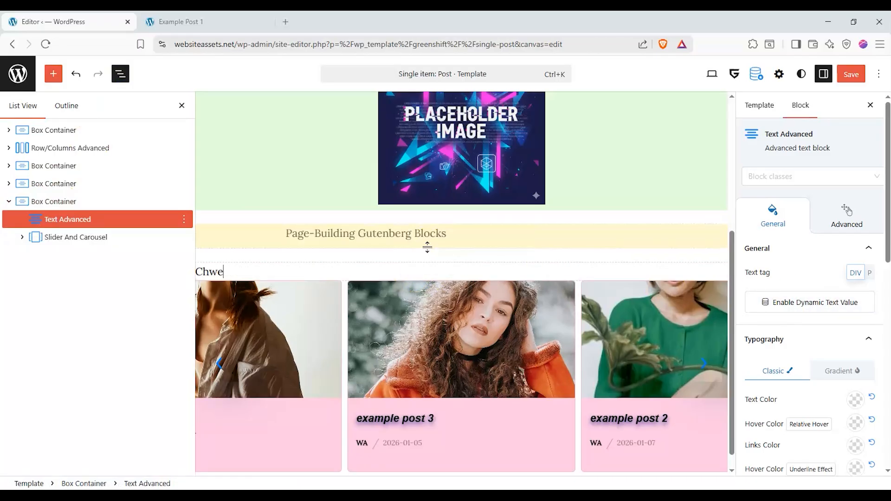
pyautogui.press('BackSpace')
pyautogui.press('BackSpace')
pyautogui.write('Y')
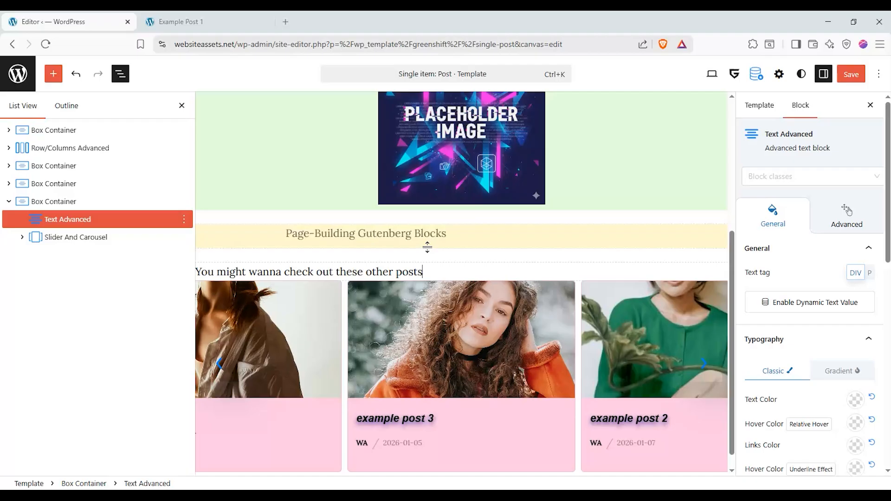
# - Center the text above the slider and set its font size to the Fluid - Huge preset
pyautogui.scroll(-5, 859, 330)
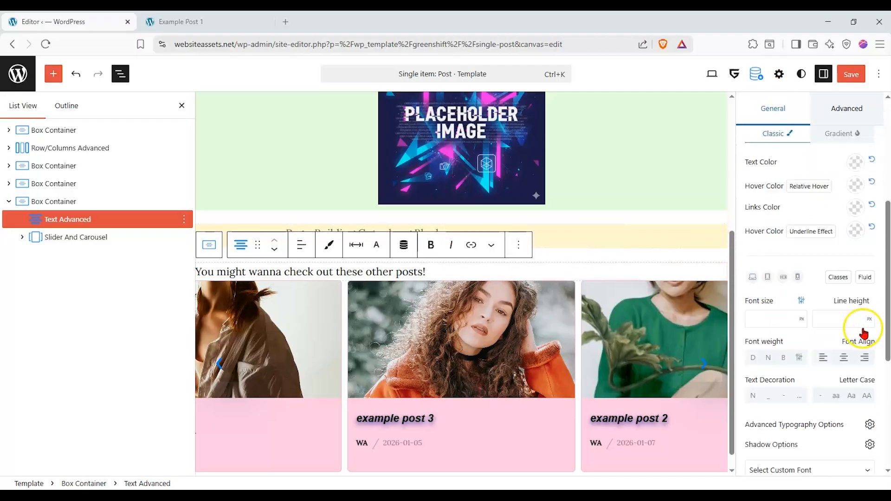
pyautogui.click(844, 317)
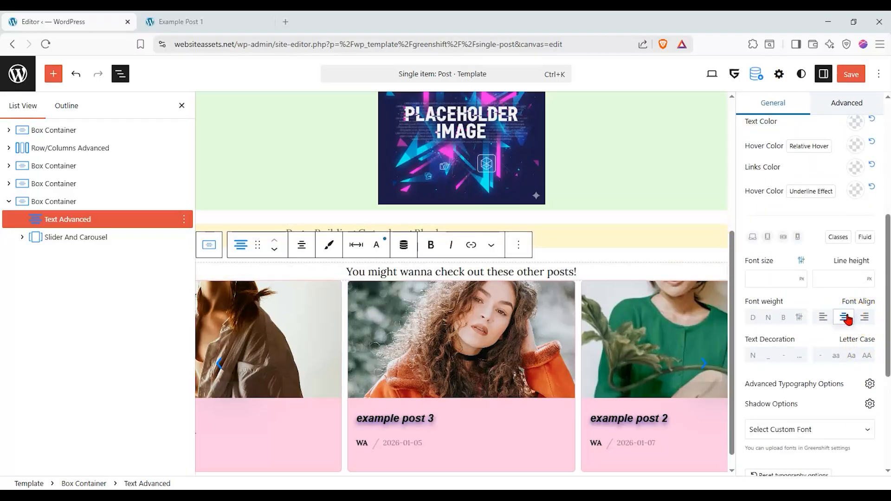
pyautogui.click(801, 278)
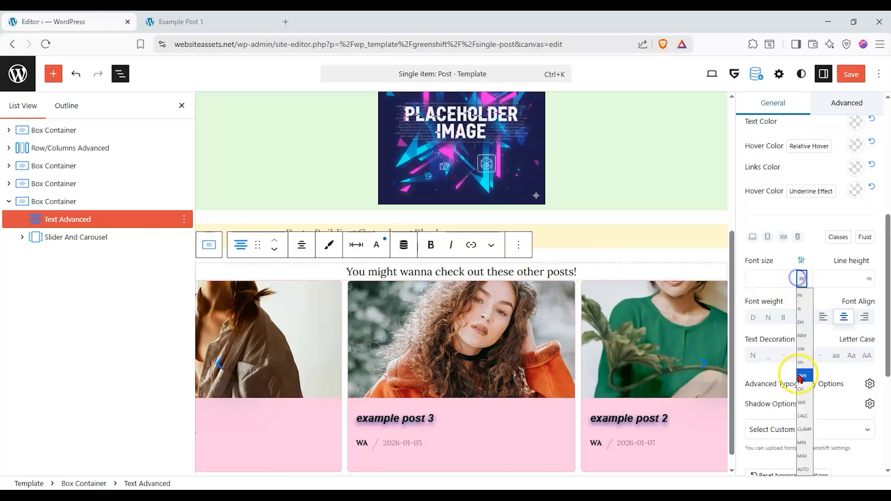
pyautogui.click(801, 262)
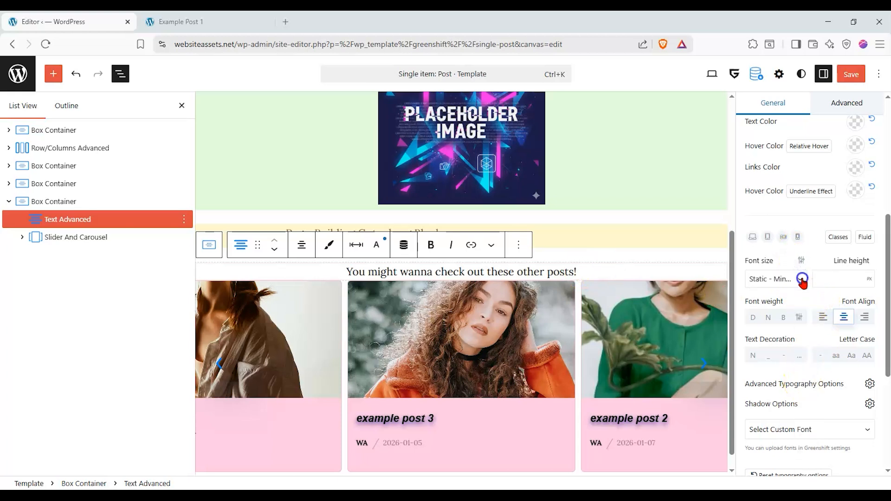
pyautogui.click(802, 279)
pyautogui.click(774, 417)
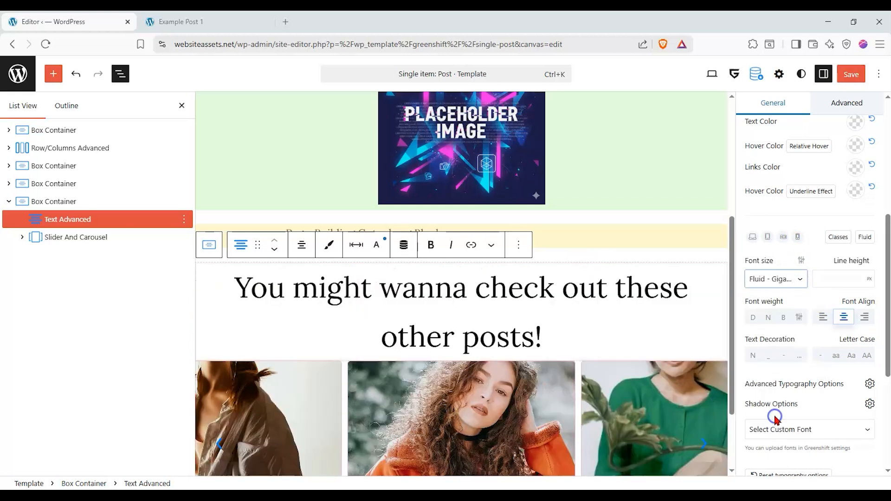
pyautogui.click(793, 287)
pyautogui.click(790, 349)
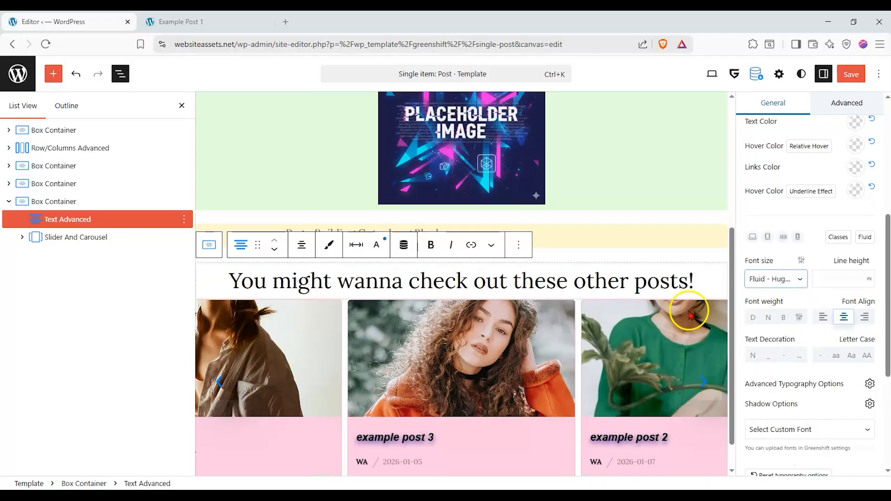
pyautogui.scroll(-1, 710, 269)
pyautogui.scroll(6, 806, 274)
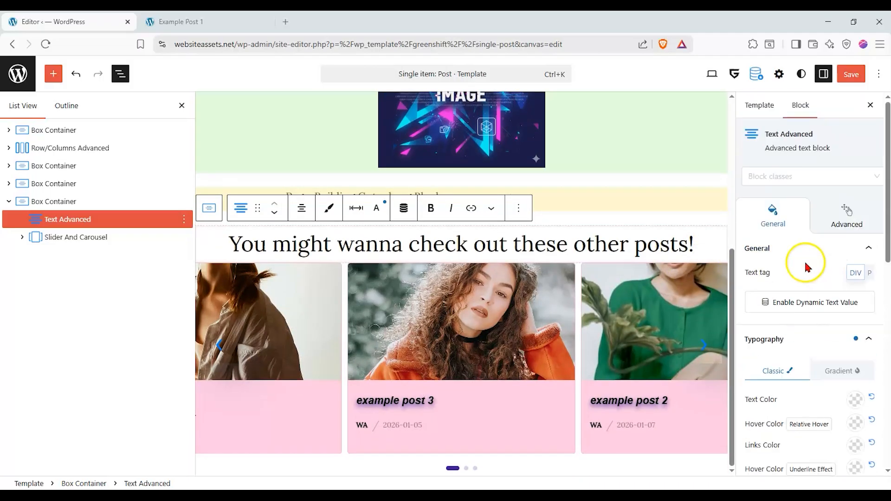
pyautogui.scroll(-1, 807, 261)
pyautogui.click(868, 193)
pyautogui.click(869, 193)
pyautogui.click(869, 218)
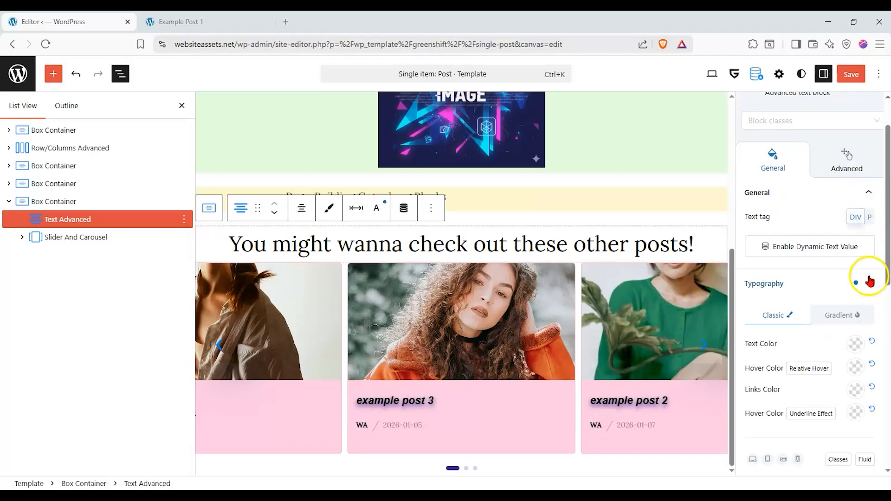
# - Set the text color of the heading above the slider to bright red
pyautogui.click(855, 344)
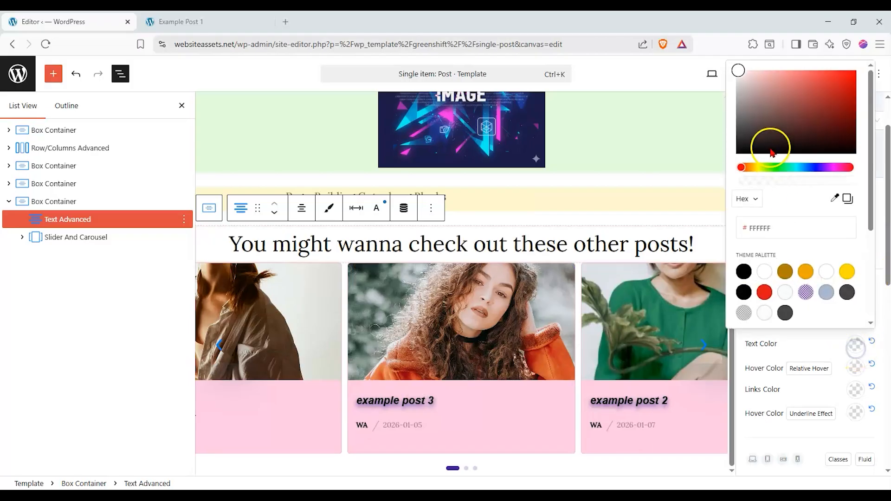
pyautogui.click(766, 291)
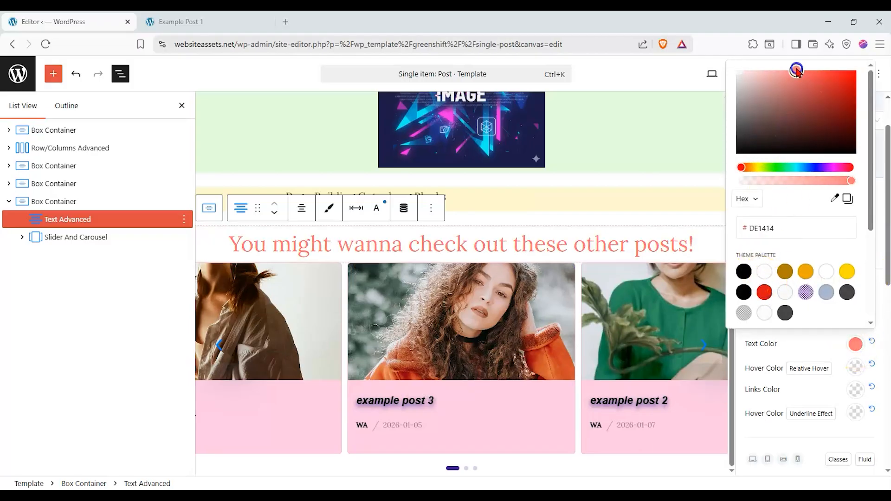
pyautogui.click(800, 349)
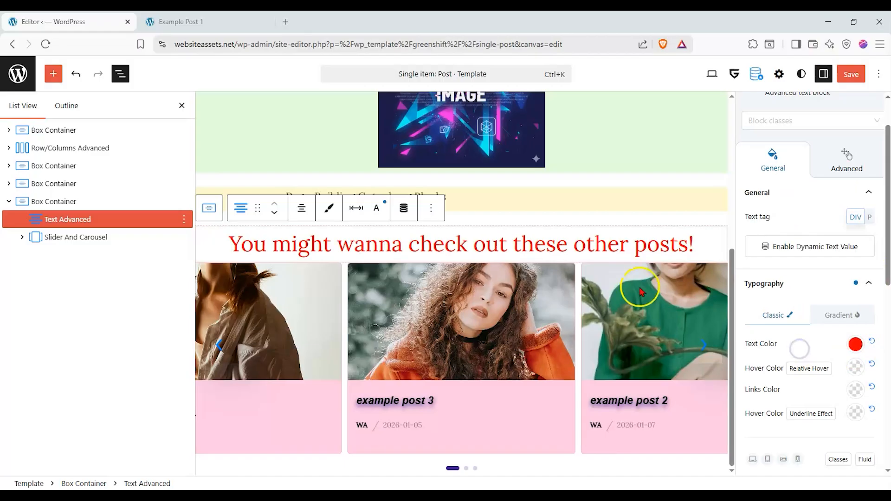
# - Save the template and reload the Example Post 1 page to check the red heading and the slider
pyautogui.click(702, 345)
pyautogui.scroll(1, 672, 345)
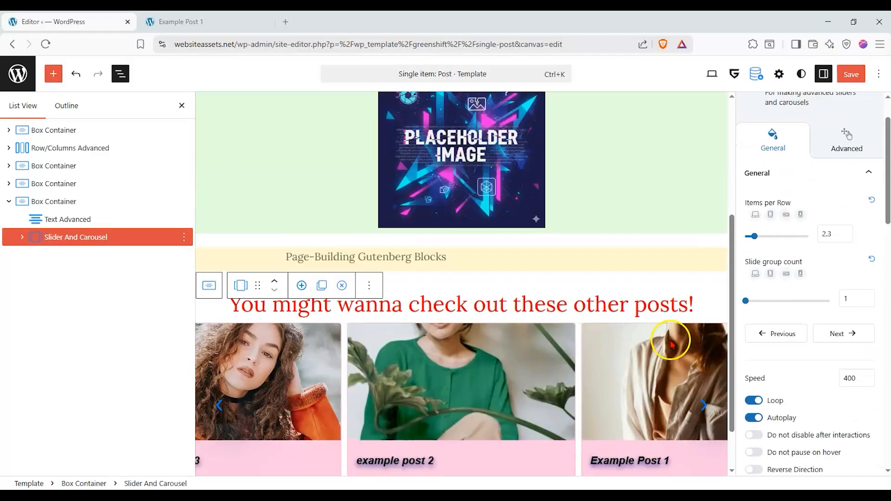
pyautogui.scroll(5, 671, 348)
pyautogui.click(851, 74)
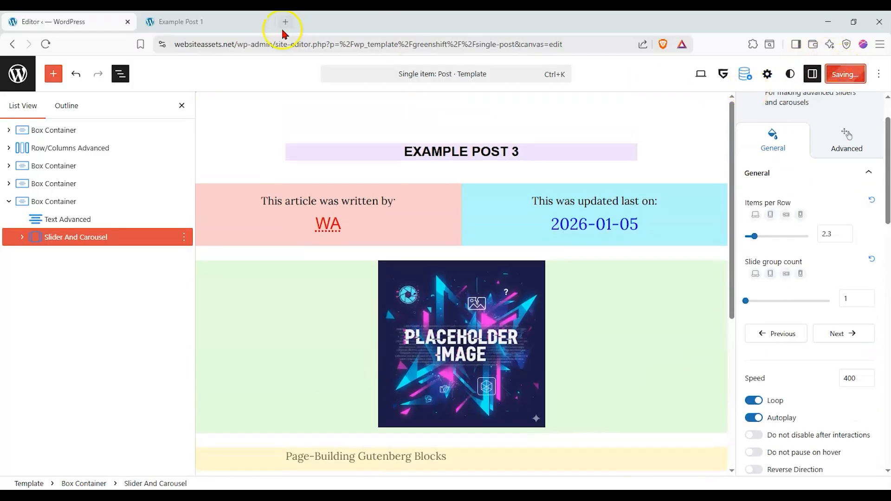
pyautogui.click(224, 23)
pyautogui.click(46, 48)
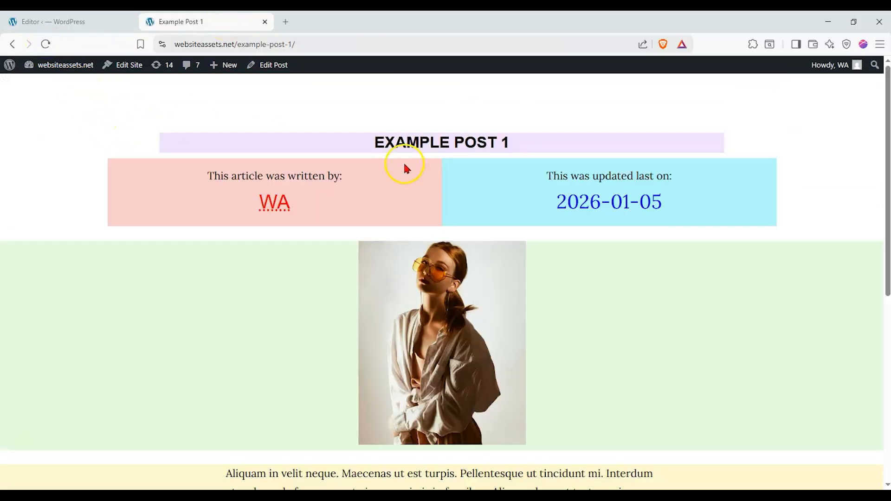
pyautogui.scroll(-7, 404, 165)
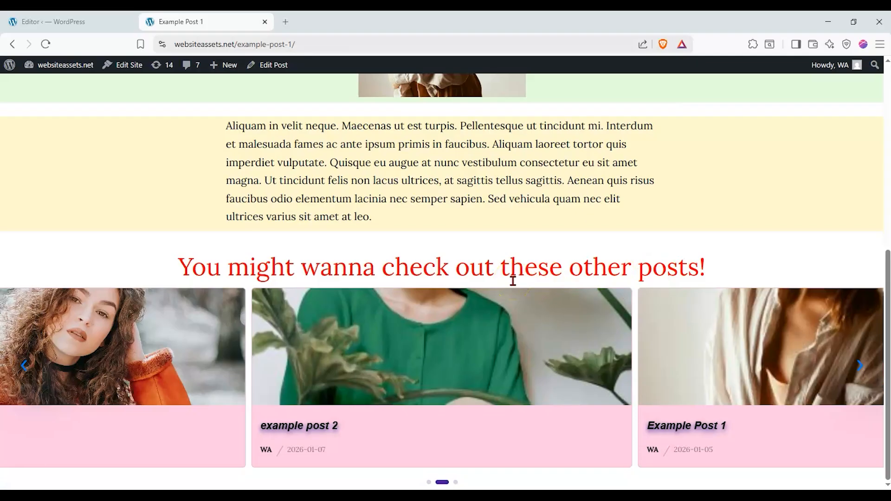
# - Back in the template editor, give the last Box Container a Flex layout with the Stack/Column Reverse direction
pyautogui.click(23, 18)
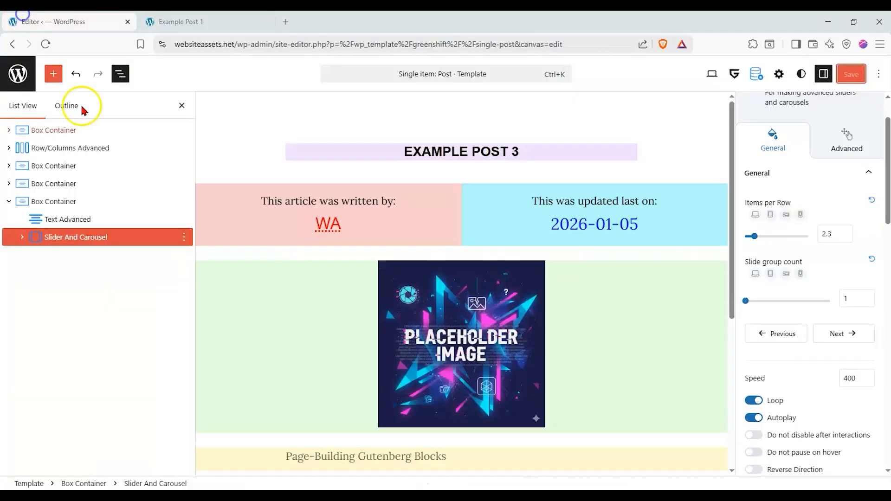
pyautogui.scroll(-6, 459, 358)
pyautogui.click(54, 202)
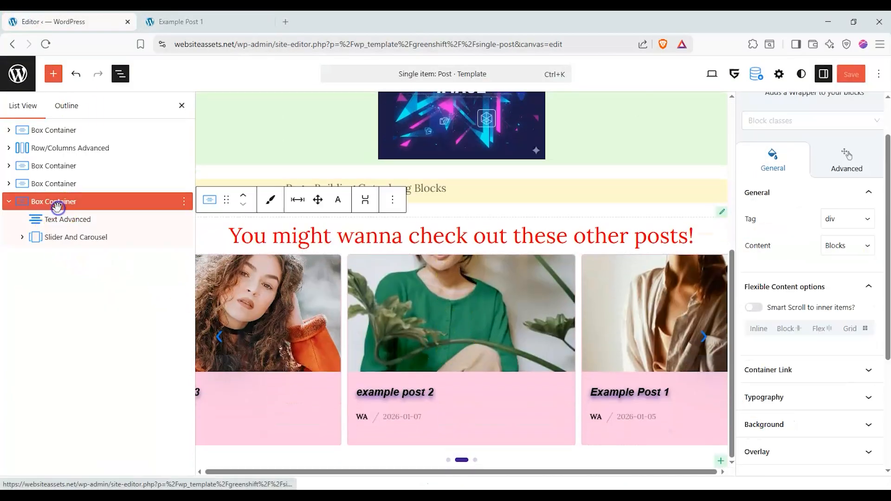
pyautogui.click(849, 368)
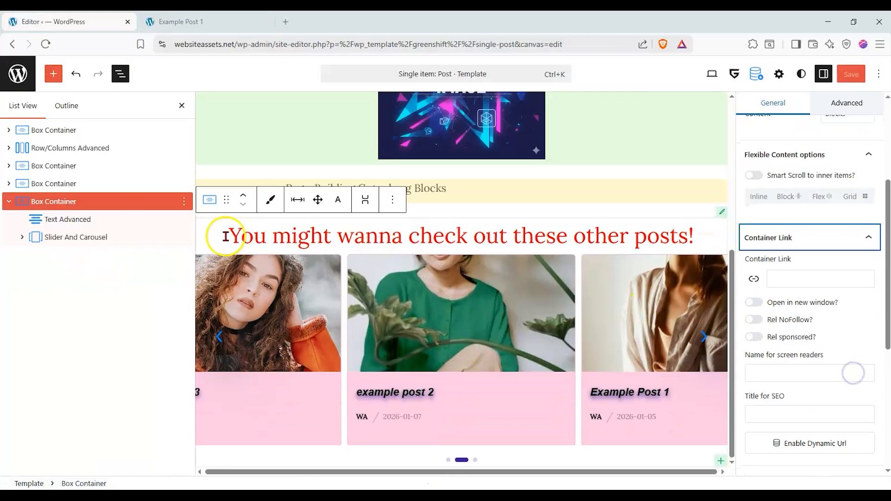
pyautogui.scroll(4, 869, 272)
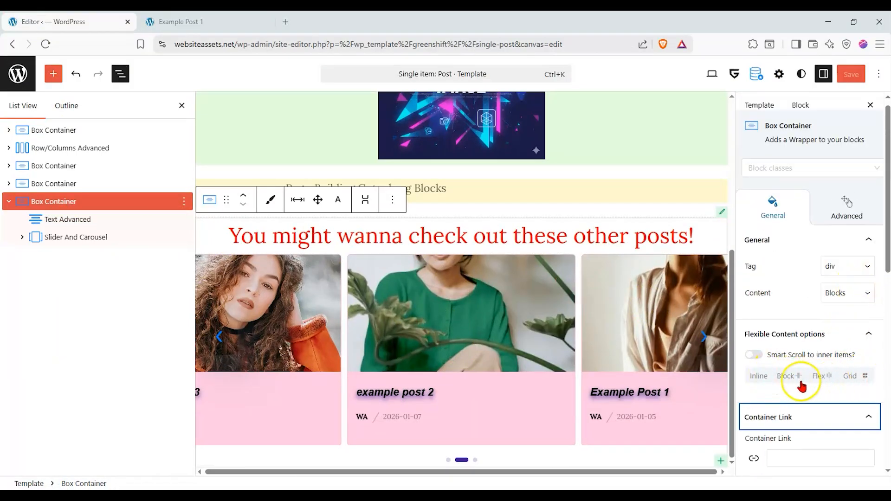
pyautogui.click(760, 376)
pyautogui.click(824, 376)
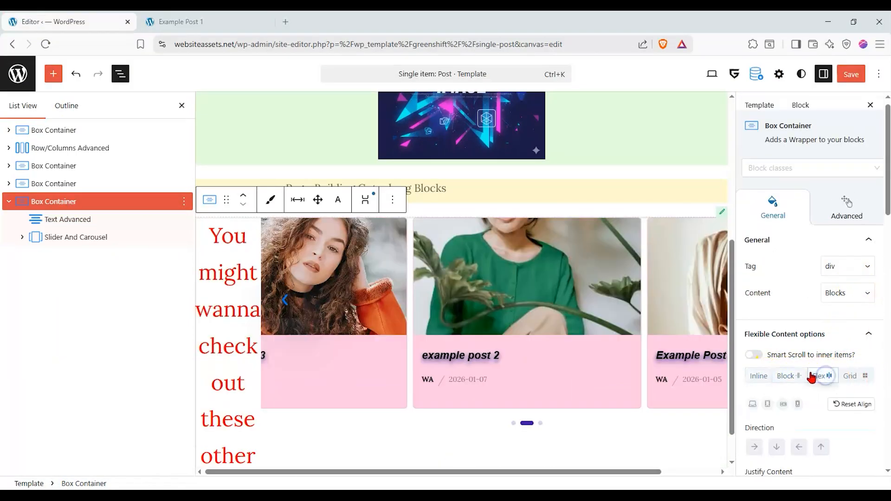
pyautogui.scroll(-4, 809, 366)
pyautogui.click(822, 323)
pyautogui.scroll(-4, 830, 341)
pyautogui.scroll(5, 823, 336)
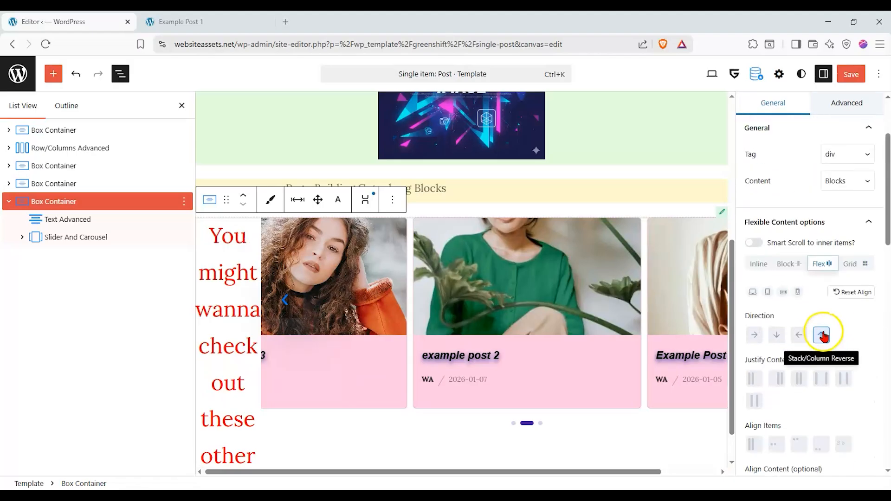
# - Enable Smart Scroll to inner items on the Box Container and set the items' minimum width to 79 ch
pyautogui.click(755, 243)
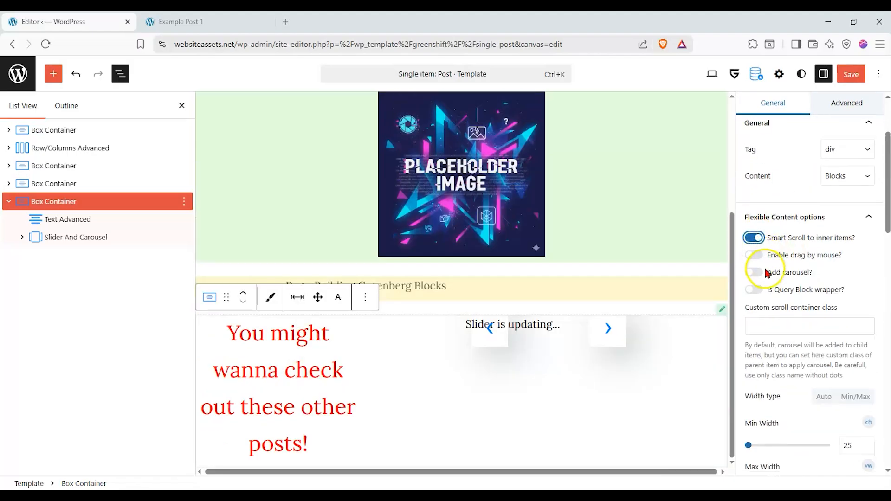
pyautogui.scroll(-2, 869, 342)
pyautogui.scroll(-2, 672, 333)
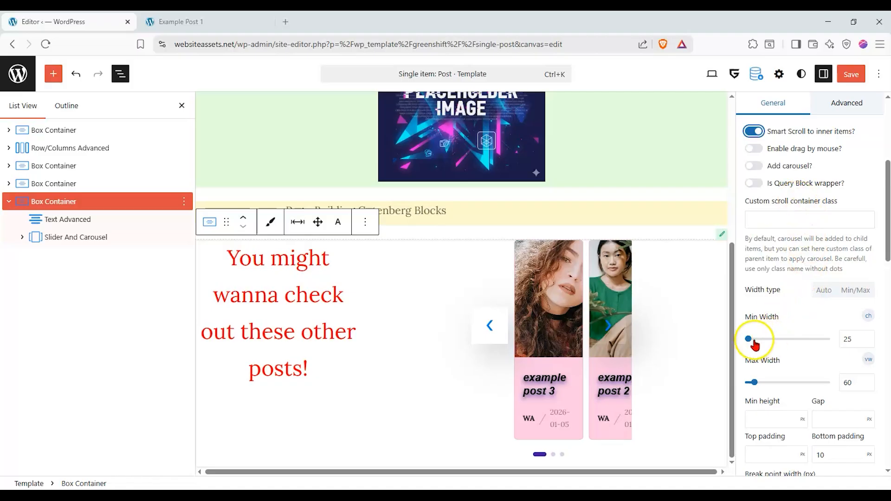
pyautogui.moveTo(748, 339); pyautogui.dragTo(752, 341)
pyautogui.scroll(-2, 797, 314)
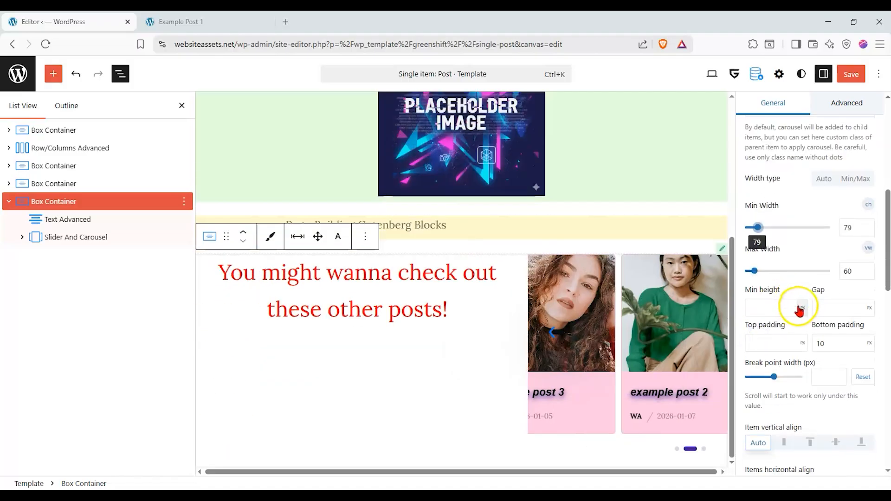
# - Center the Box Container's scroll items vertically and align them horizontally to the end
pyautogui.click(817, 439)
pyautogui.click(835, 443)
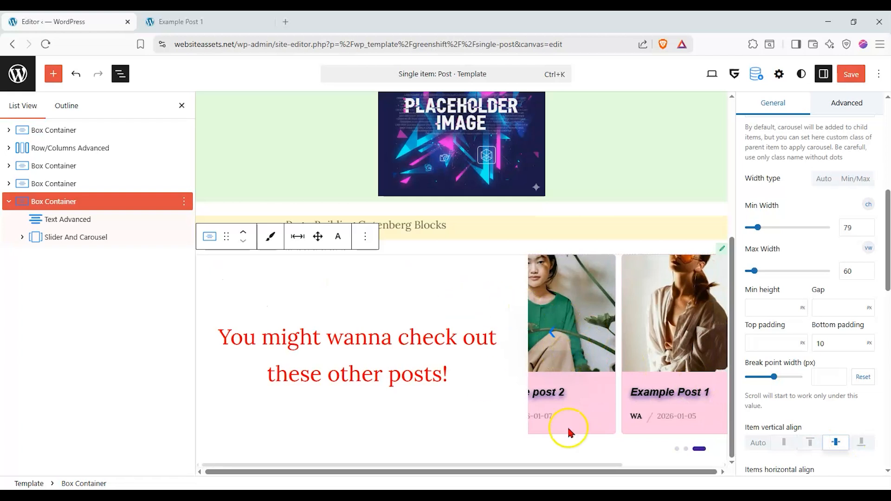
pyautogui.scroll(-3, 787, 337)
pyautogui.click(820, 318)
pyautogui.click(837, 318)
pyautogui.click(822, 318)
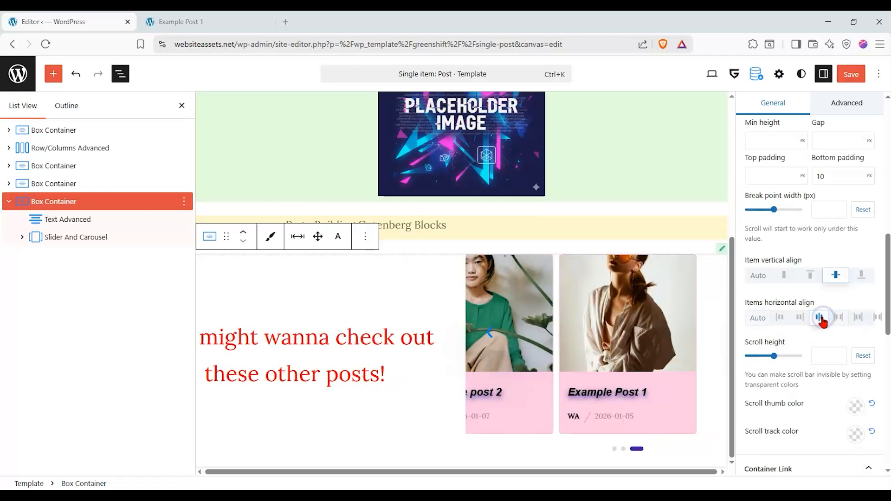
pyautogui.click(536, 324)
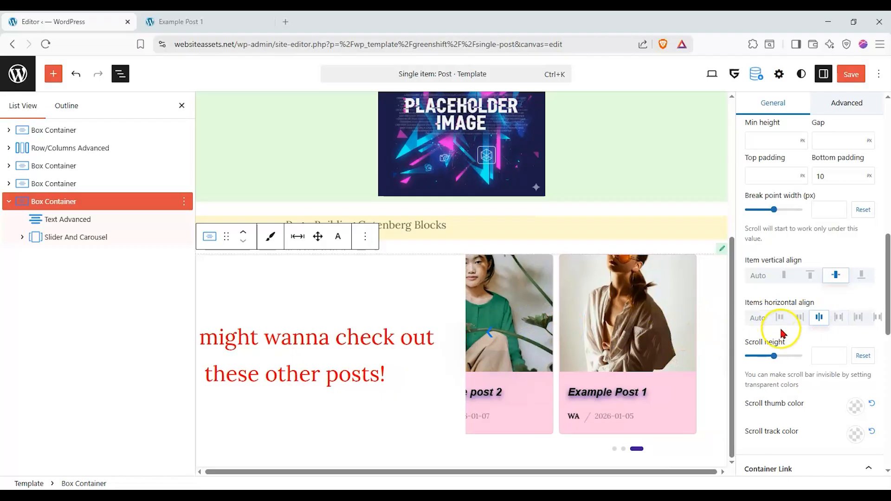
pyautogui.click(799, 317)
pyautogui.click(702, 356)
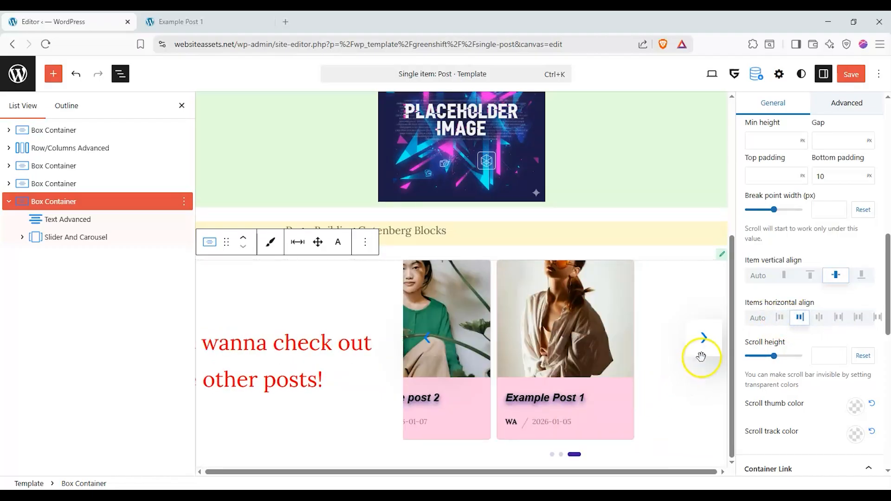
# - Reduce the Slider And Carousel block's items per row to 1.6
pyautogui.click(427, 349)
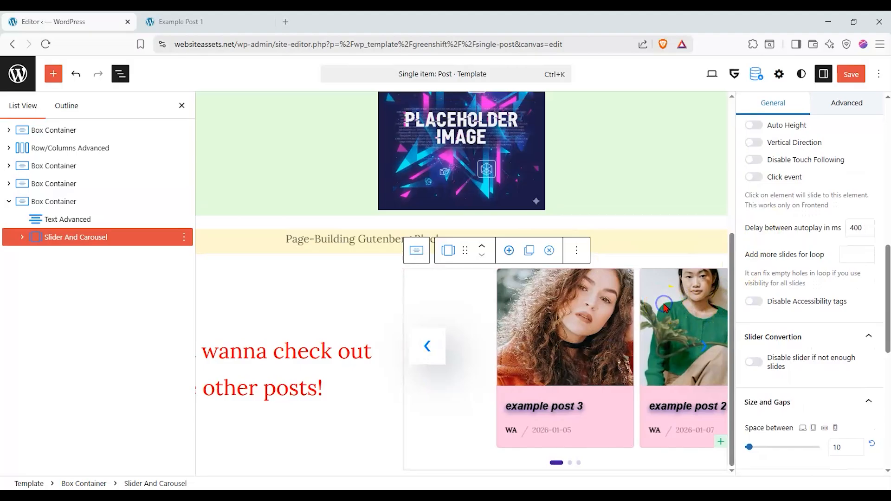
pyautogui.click(40, 236)
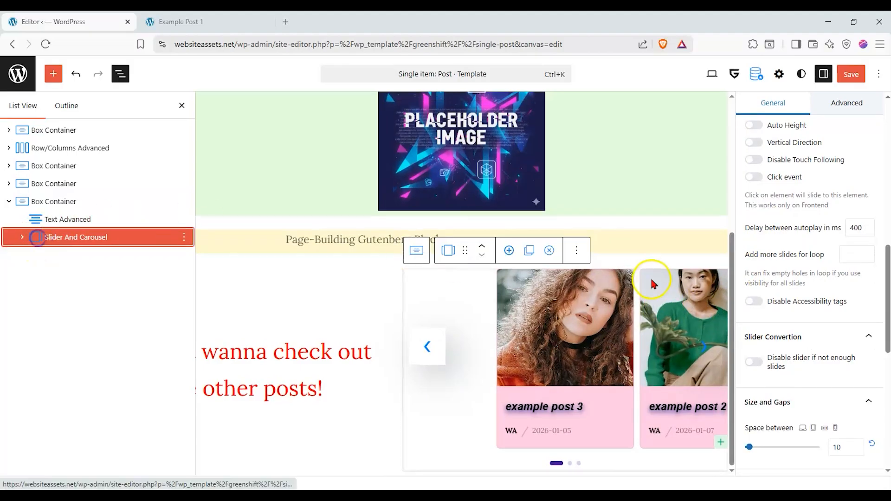
pyautogui.scroll(5, 673, 282)
pyautogui.scroll(6, 755, 280)
pyautogui.scroll(-5, 580, 279)
pyautogui.scroll(4, 822, 299)
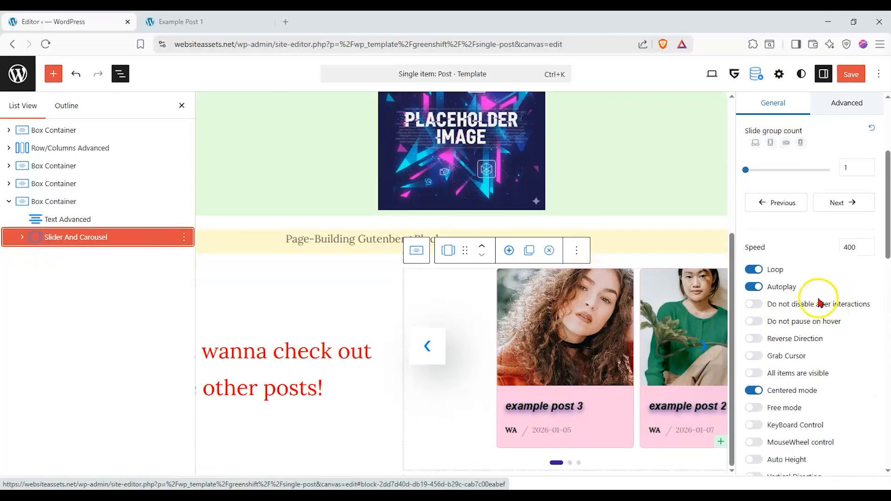
pyautogui.moveTo(754, 229); pyautogui.dragTo(750, 228)
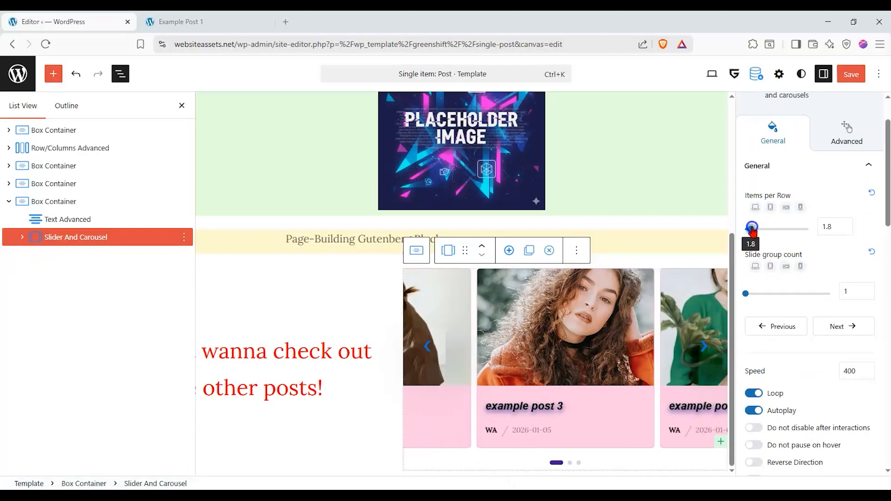
# - Save the template and reload the Example Post 1 page to check the side-by-side heading and slider layout
pyautogui.click(851, 74)
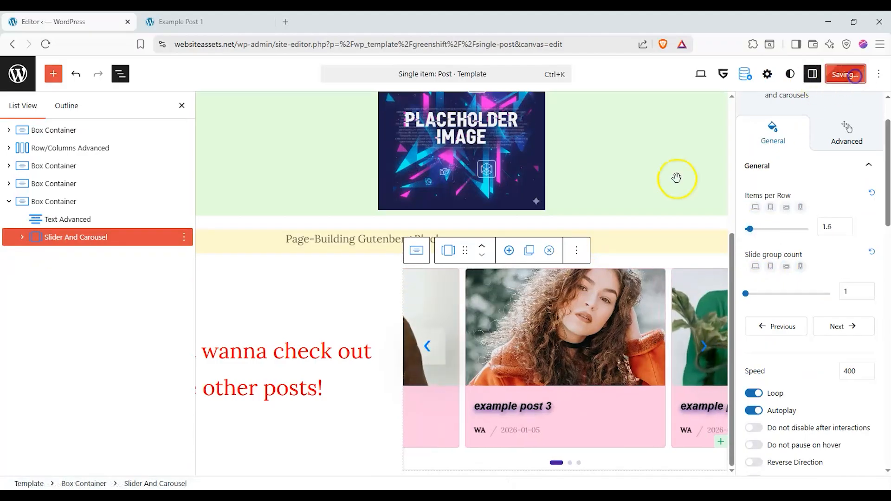
pyautogui.click(227, 20)
pyautogui.click(45, 44)
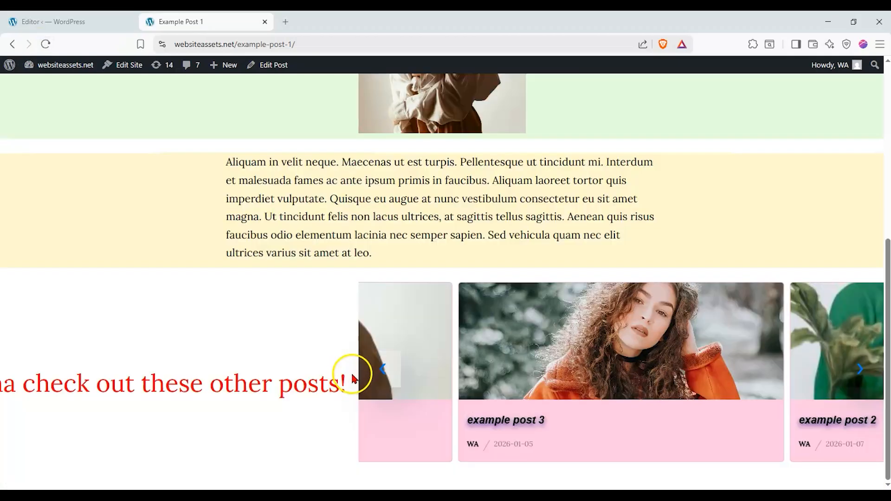
# - Return to the template editor and open the spacing settings of the Text Advanced block beside the slider
pyautogui.click(83, 29)
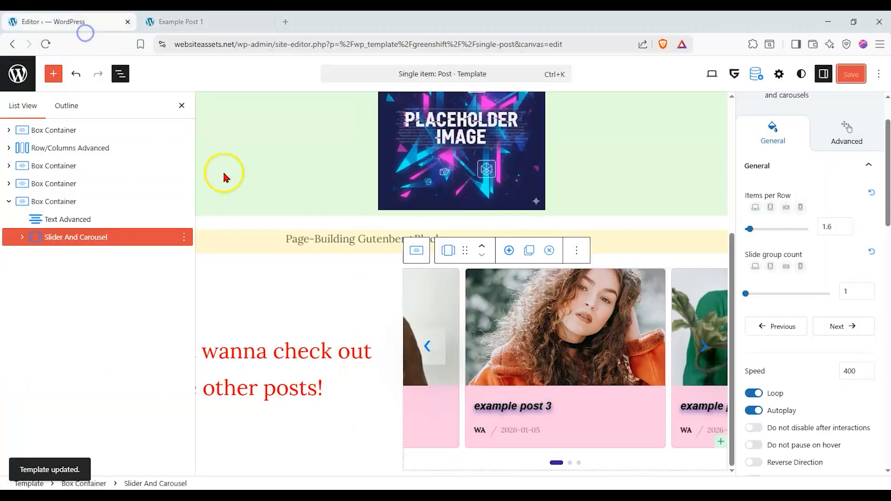
pyautogui.click(265, 276)
pyautogui.click(322, 350)
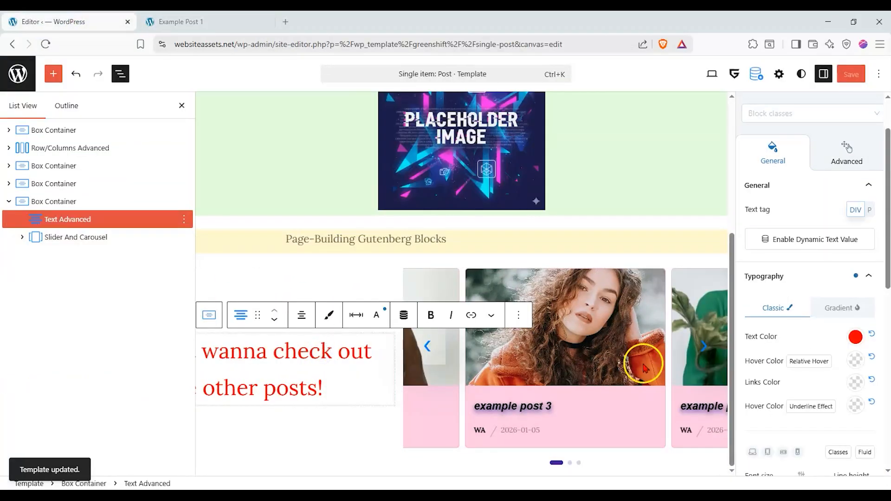
pyautogui.scroll(-6, 871, 364)
pyautogui.click(846, 253)
pyautogui.scroll(-3, 841, 278)
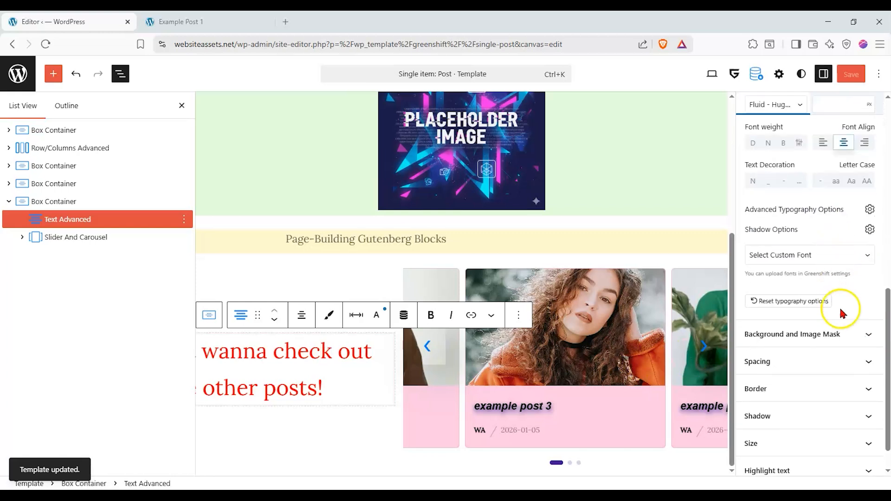
pyautogui.click(849, 366)
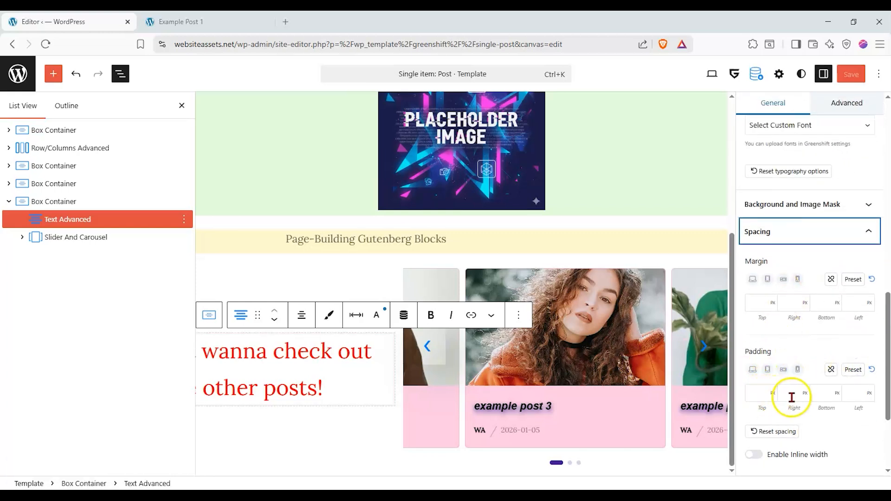
# - Try left padding values of 50 px, 1000 px and auto on the heading text, and clear the value
pyautogui.click(856, 395)
pyautogui.write('50')
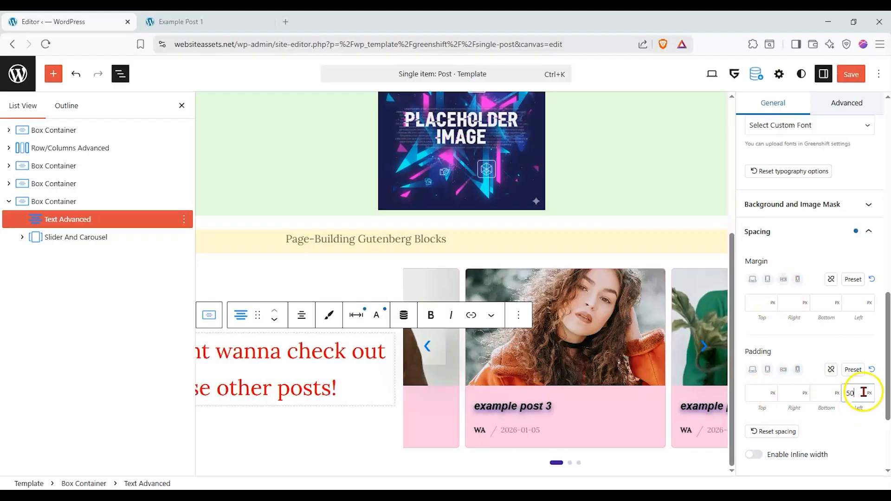
pyautogui.write('1000')
pyautogui.moveTo(864, 394); pyautogui.dragTo(821, 389)
pyautogui.doubleClick(856, 393)
pyautogui.click(869, 393)
pyautogui.click(868, 380)
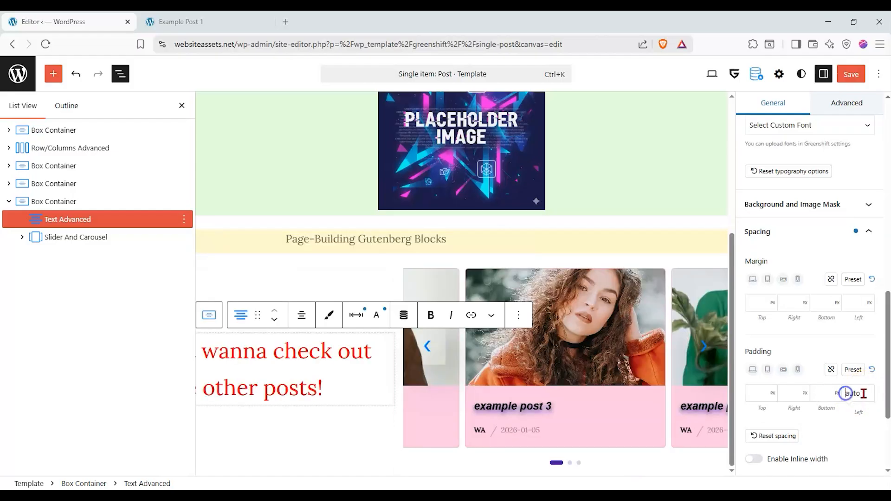
pyautogui.press('BackSpace')
# - Switch the heading text's left padding unit to percent and set the value to 25
pyautogui.click(869, 398)
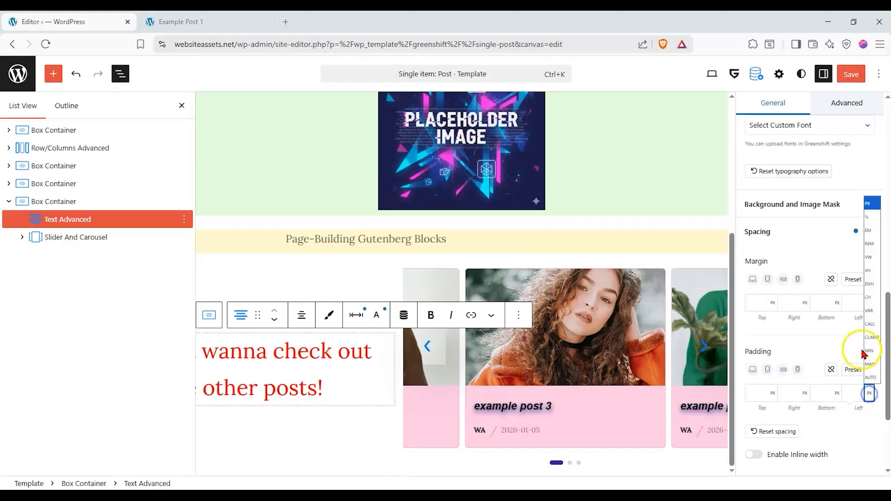
pyautogui.click(874, 226)
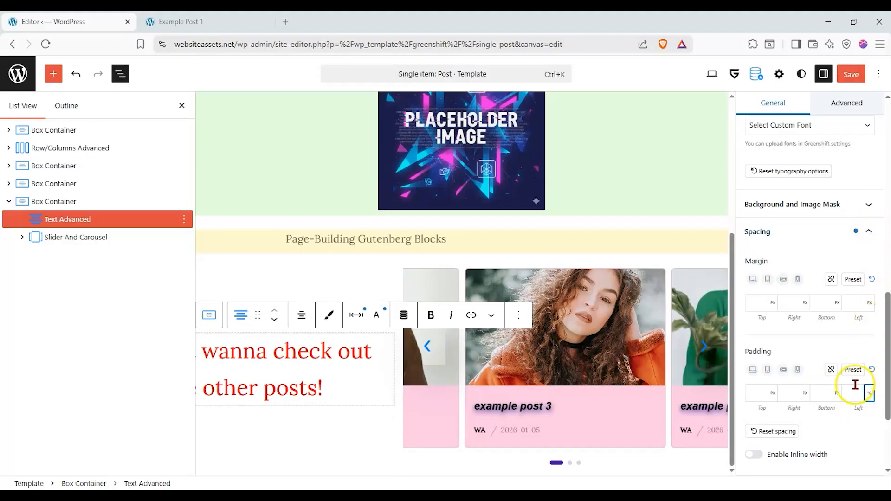
pyautogui.click(851, 393)
pyautogui.write('25')
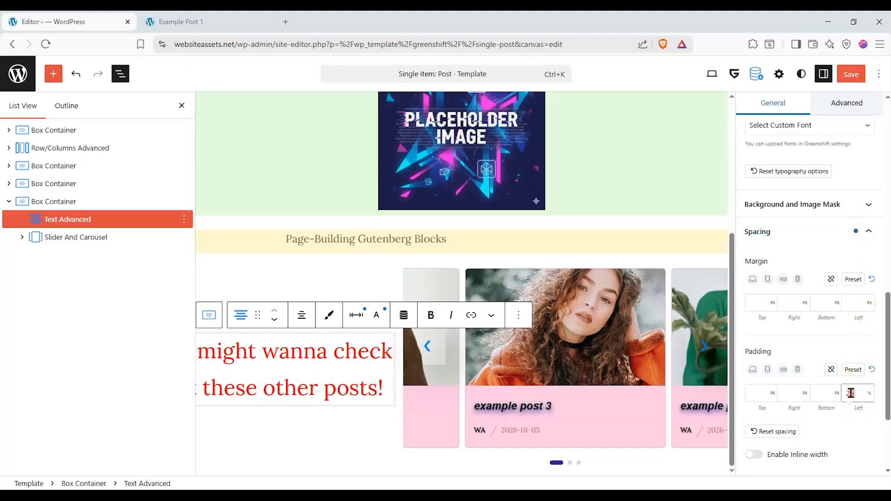
# - Set the heading text's left padding to 50 percent, save the template and reload the Example Post 1 page
pyautogui.write('50')
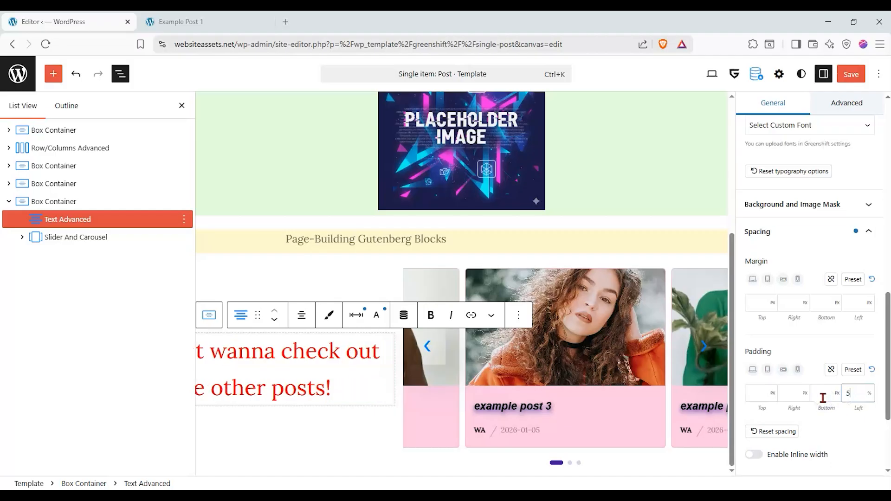
pyautogui.click(851, 74)
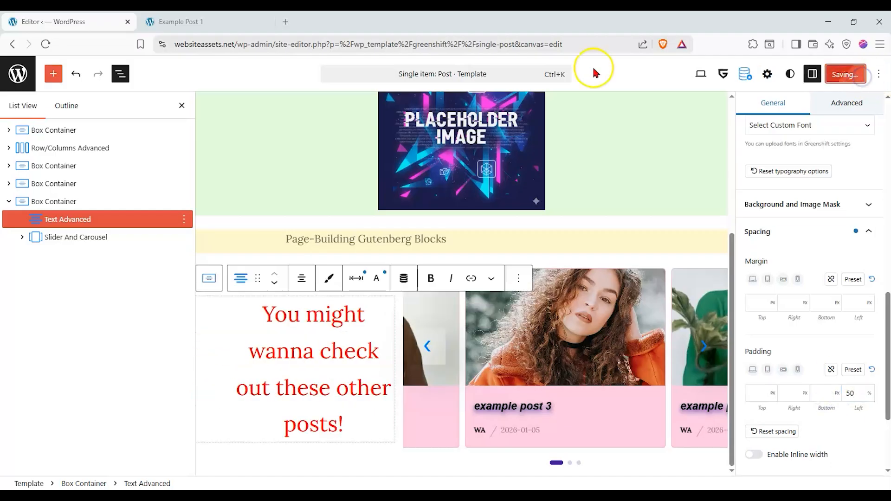
pyautogui.click(165, 22)
pyautogui.click(46, 44)
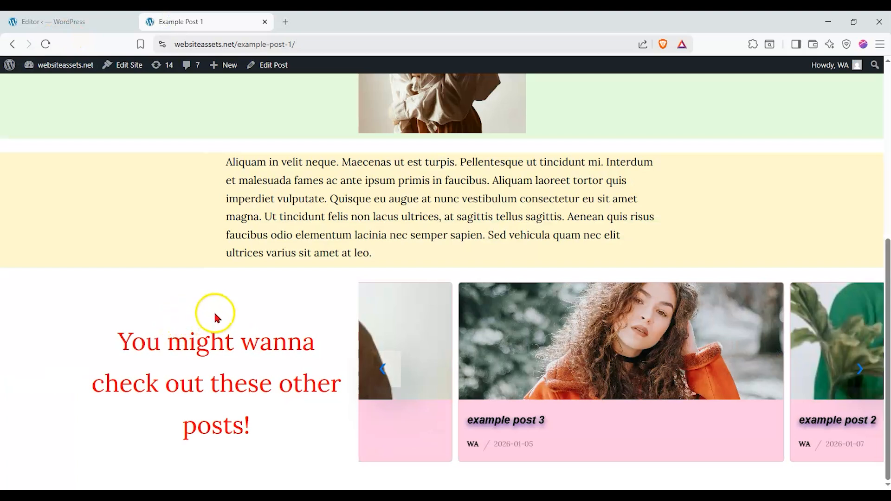
# - Move the post slider to its previous slide and examine the side-by-side heading and slider layout on the page
pyautogui.click(383, 371)
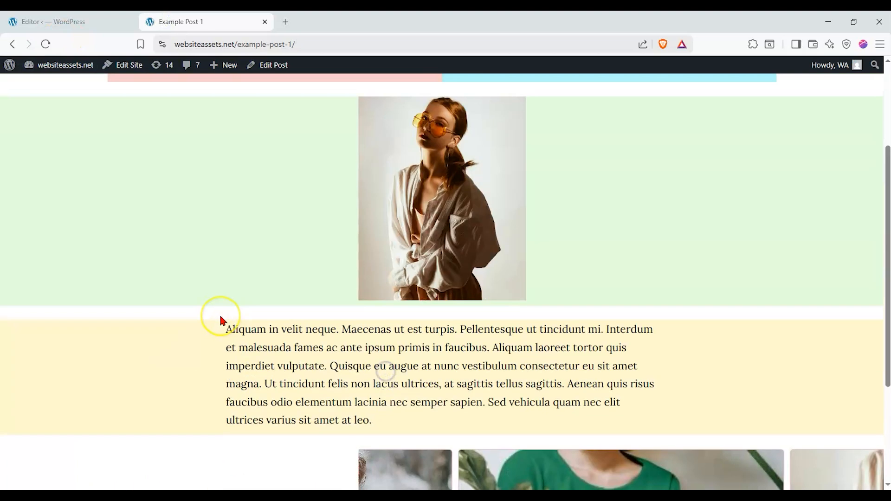
pyautogui.scroll(6, 220, 317)
pyautogui.scroll(-6, 220, 316)
pyautogui.scroll(6, 221, 317)
pyautogui.scroll(-6, 219, 319)
pyautogui.scroll(5, 219, 309)
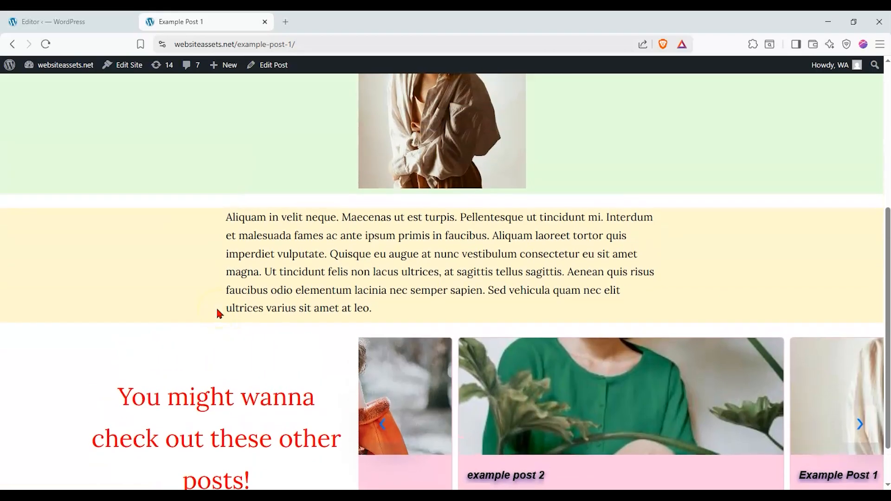
pyautogui.scroll(-4, 218, 312)
pyautogui.click(466, 473)
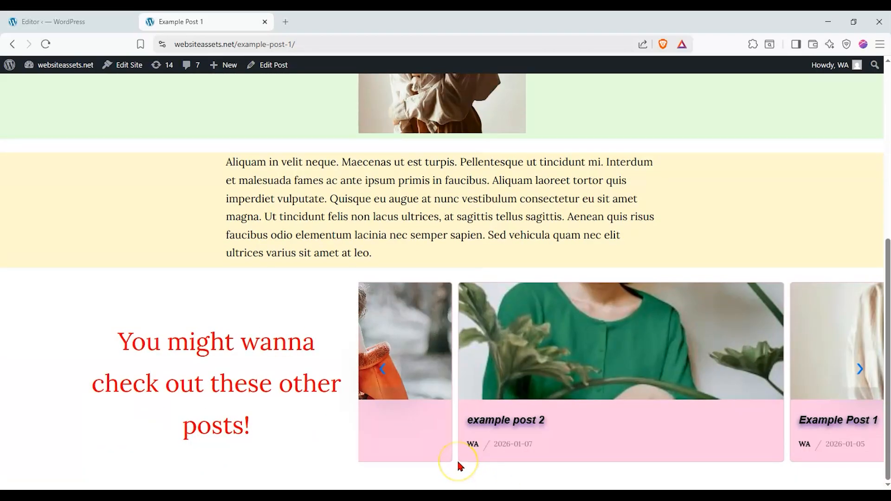
# - Return to the template editor and search the block library for comment blocks
pyautogui.click(97, 23)
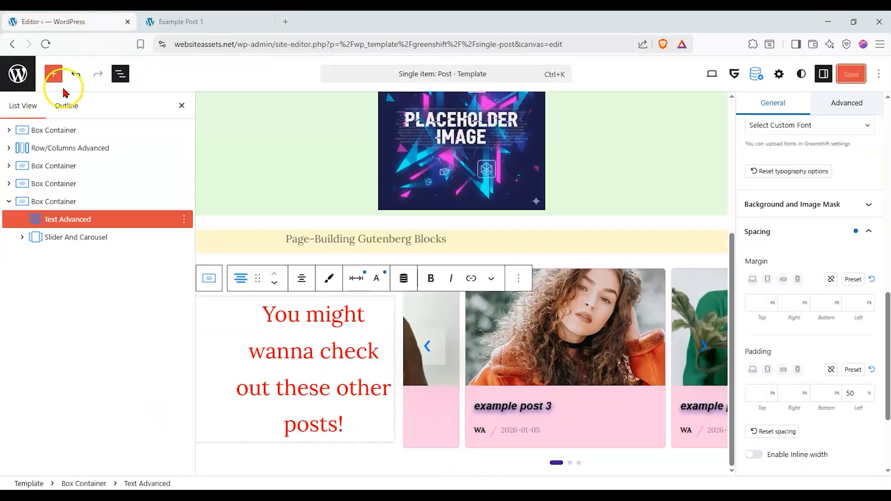
pyautogui.click(53, 74)
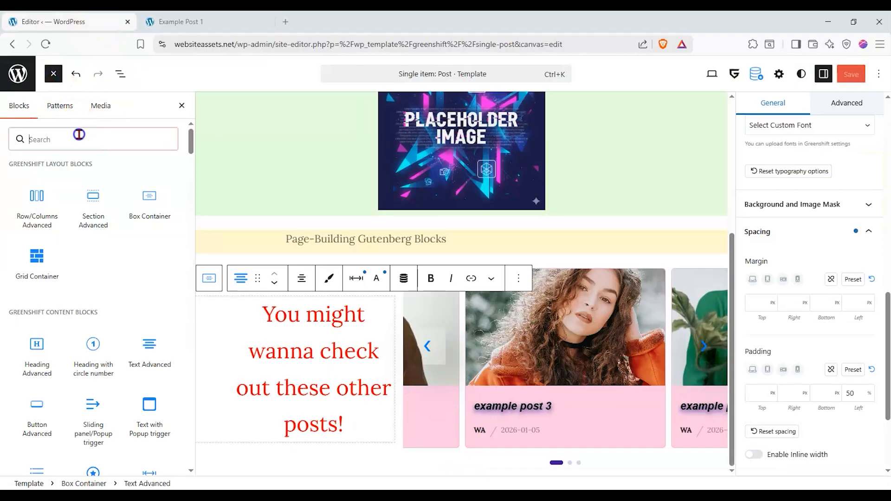
pyautogui.write('comme')
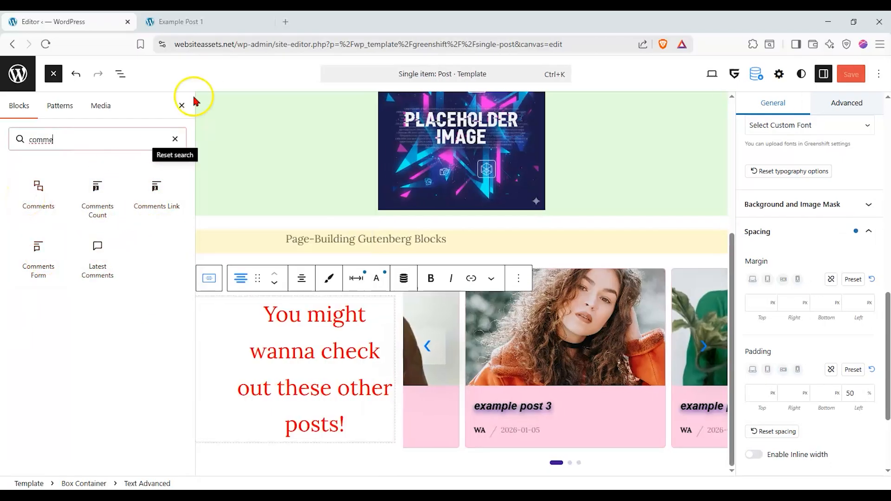
pyautogui.scroll(1, 310, 242)
pyautogui.scroll(-1, 310, 241)
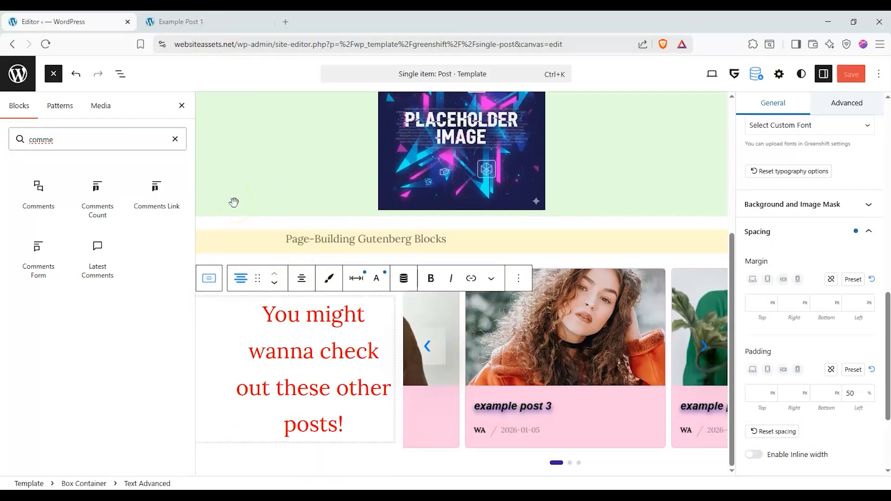
# - Review the area between the featured image and the article text on the Example Post 1 page, and return to the template editor
pyautogui.click(234, 21)
pyautogui.scroll(10, 219, 183)
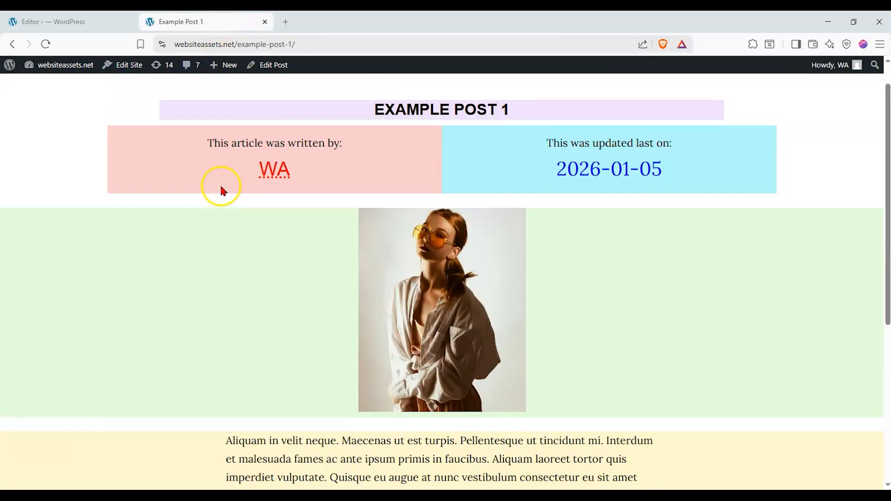
pyautogui.scroll(-3, 219, 185)
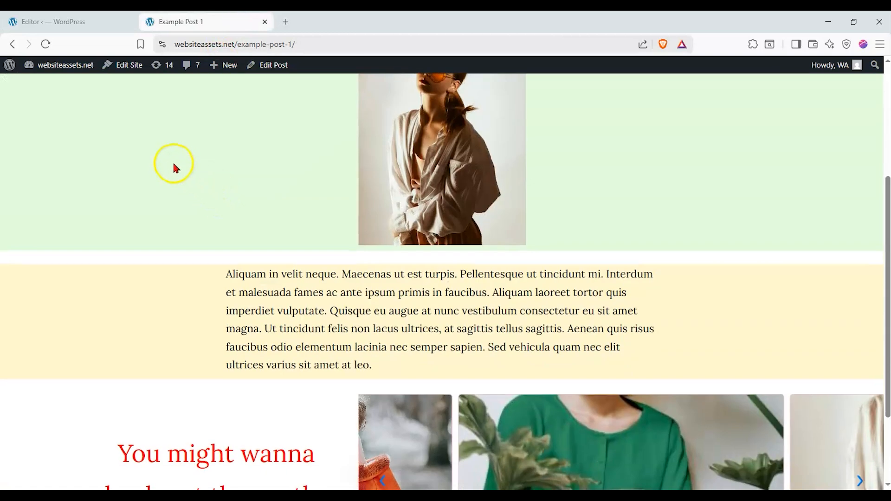
pyautogui.scroll(4, 173, 167)
pyautogui.click(111, 22)
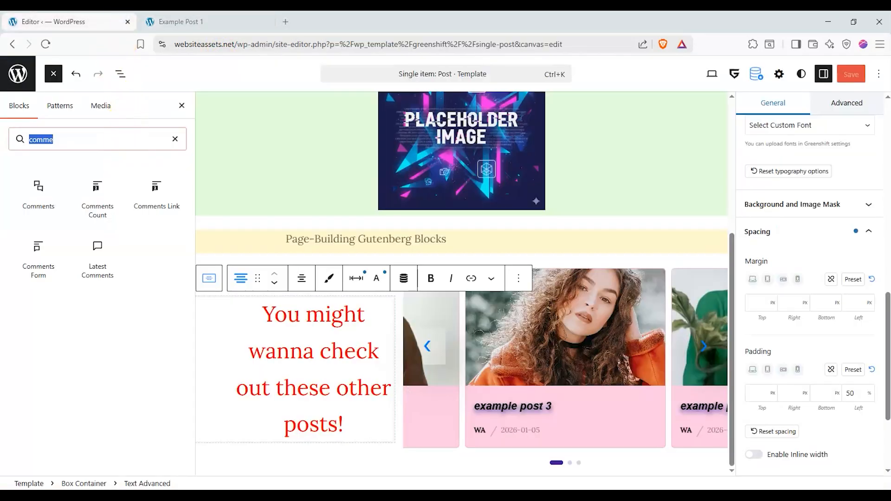
# - Search the block library for "table" and try inserting a Table of Content block after the heading text
pyautogui.write('table')
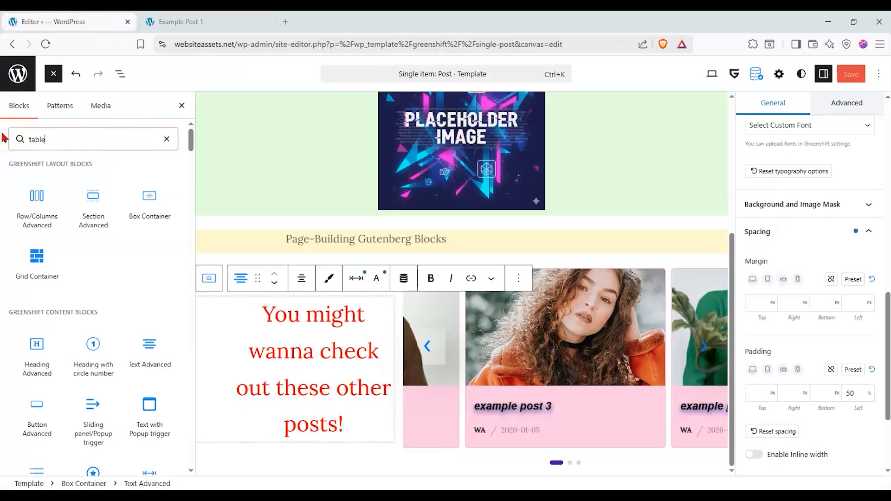
pyautogui.scroll(5, 392, 218)
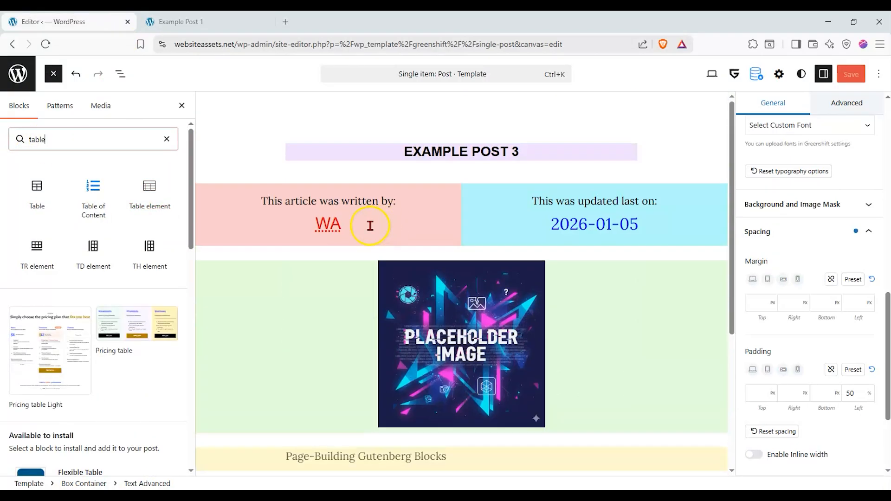
pyautogui.moveTo(144, 199); pyautogui.dragTo(132, 183)
pyautogui.click(94, 192)
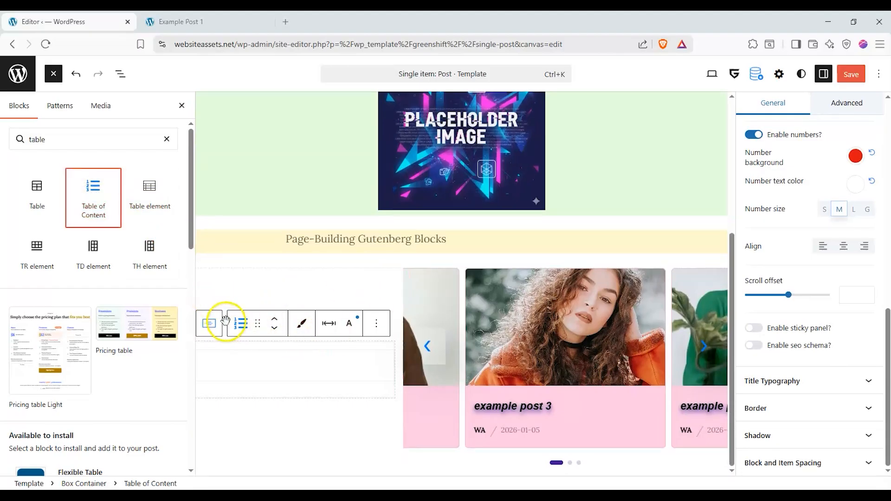
pyautogui.click(238, 265)
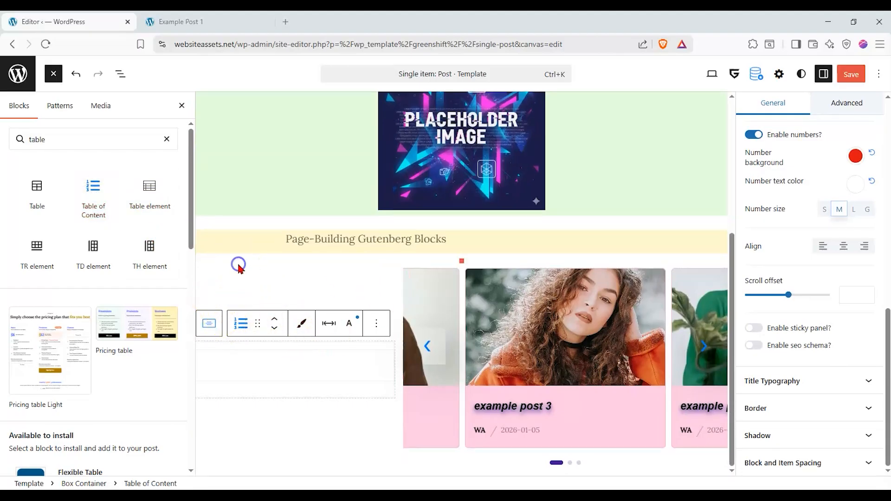
pyautogui.click(239, 264)
pyautogui.click(77, 75)
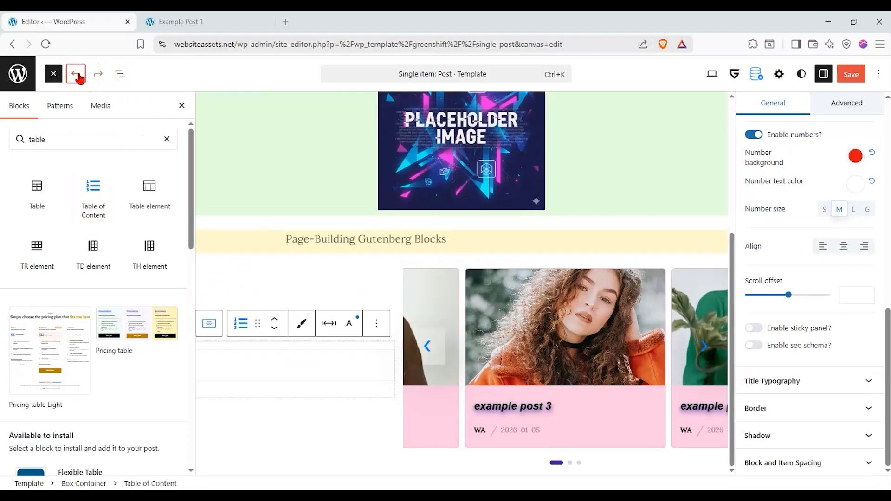
# - Delete the Table of Content block from the box container that holds the heading text and slider
pyautogui.click(121, 74)
pyautogui.click(77, 236)
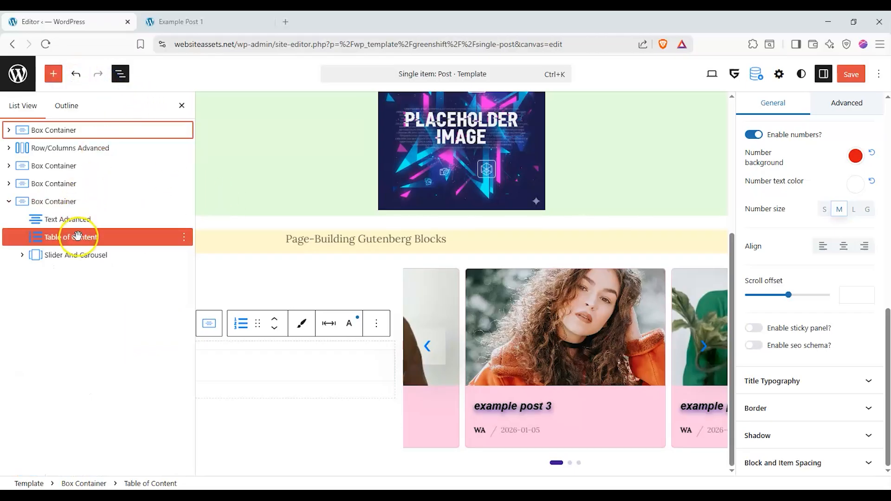
pyautogui.click(183, 237)
pyautogui.scroll(-1, 233, 464)
pyautogui.click(206, 470)
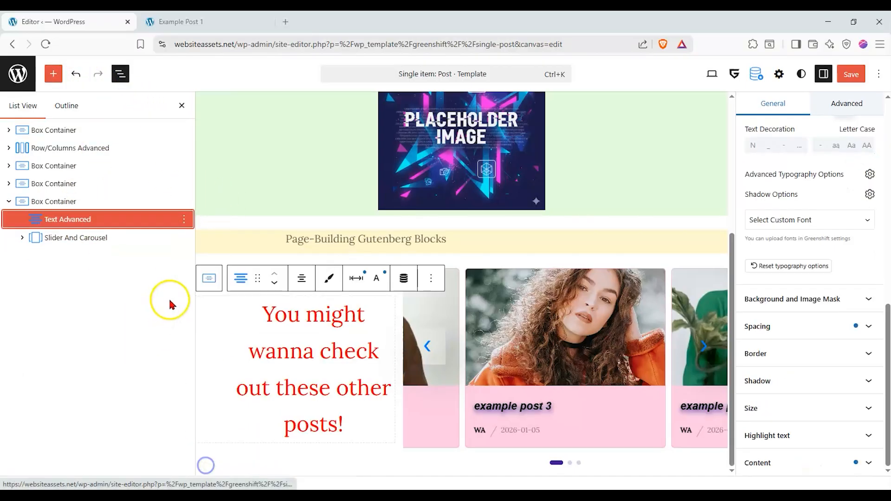
# - Search the blocks for "tab" and insert a Table of Content block between the featured image container and the post content container
pyautogui.scroll(4, 252, 264)
pyautogui.click(272, 191)
pyautogui.click(291, 208)
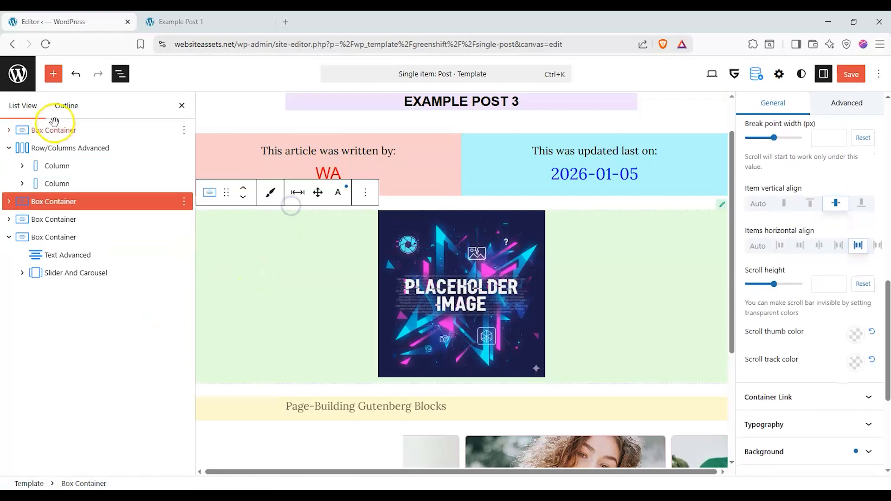
pyautogui.click(54, 74)
pyautogui.click(104, 132)
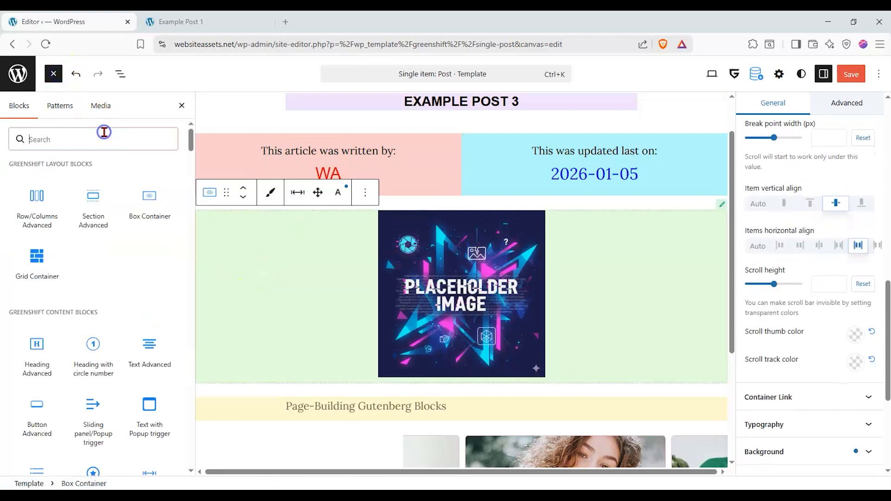
pyautogui.moveTo(94, 177); pyautogui.dragTo(410, 385)
pyautogui.scroll(-2, 398, 342)
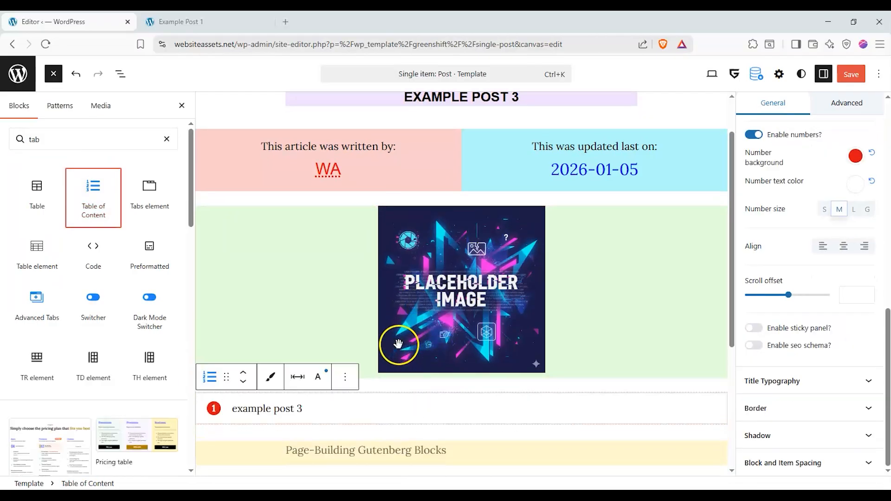
# - Enable Dynamic TOC for the Table of Content block with H2 as the heading tag, and clear the block search
pyautogui.scroll(10, 786, 295)
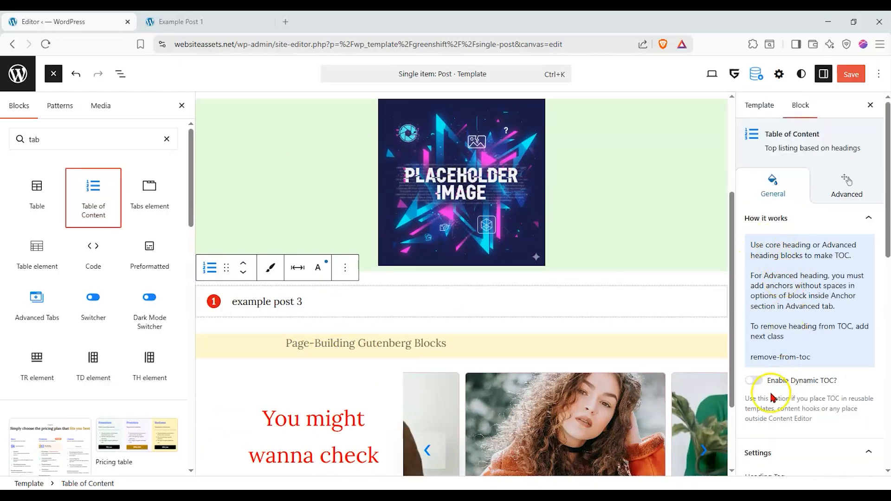
pyautogui.click(754, 382)
pyautogui.scroll(-1, 773, 352)
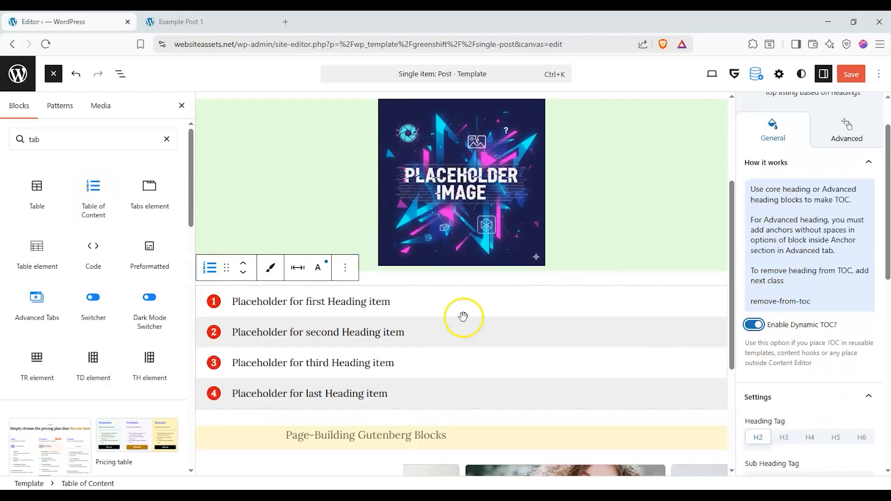
pyautogui.scroll(-1, 461, 314)
pyautogui.scroll(-2, 778, 302)
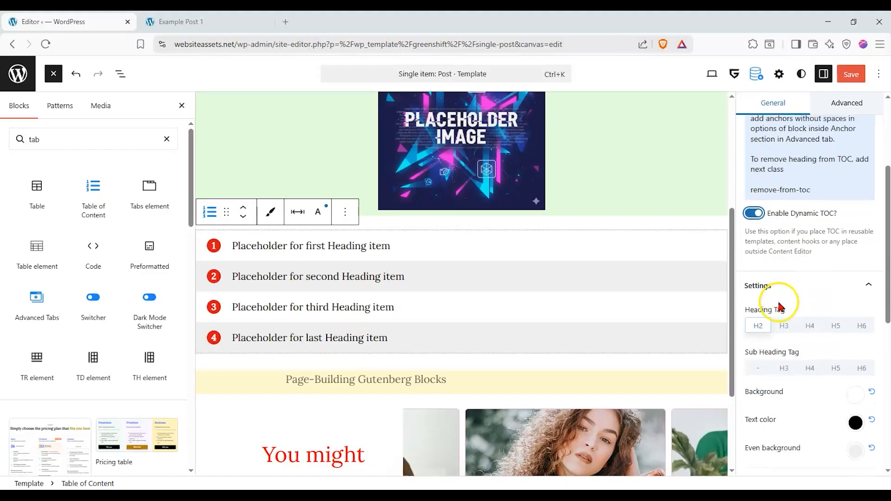
pyautogui.click(755, 327)
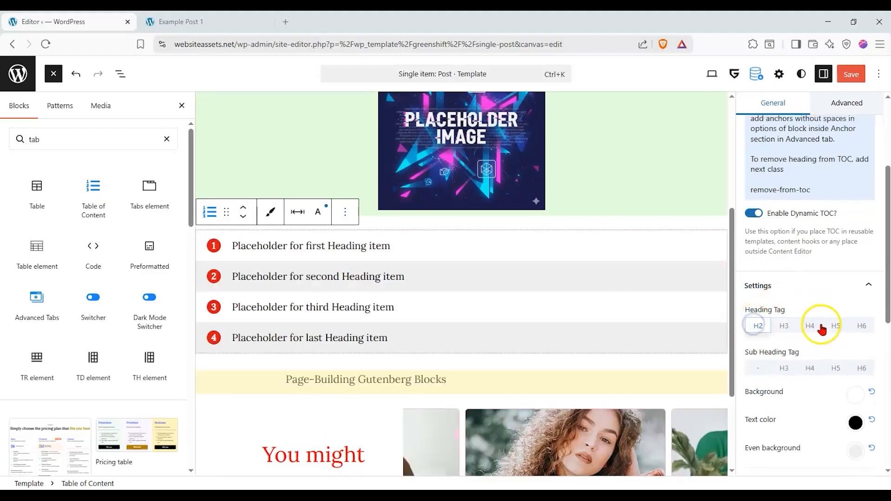
pyautogui.scroll(2, 786, 304)
pyautogui.scroll(-1, 802, 308)
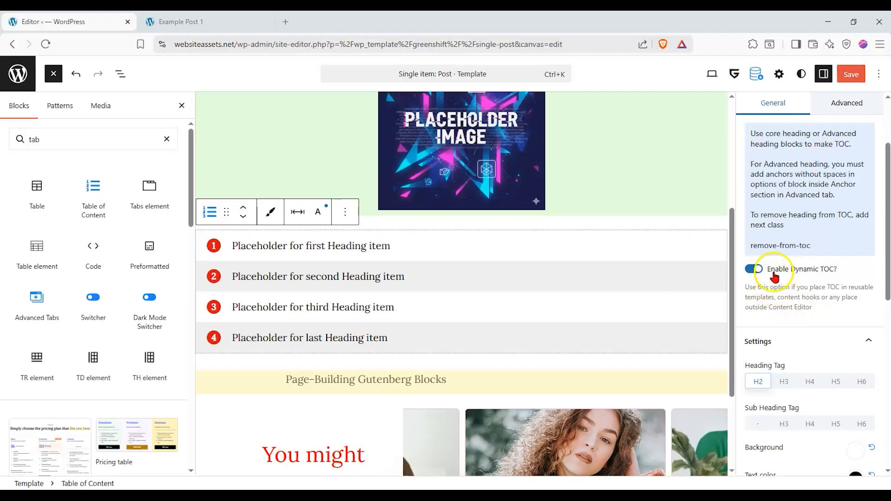
pyautogui.scroll(1, 805, 274)
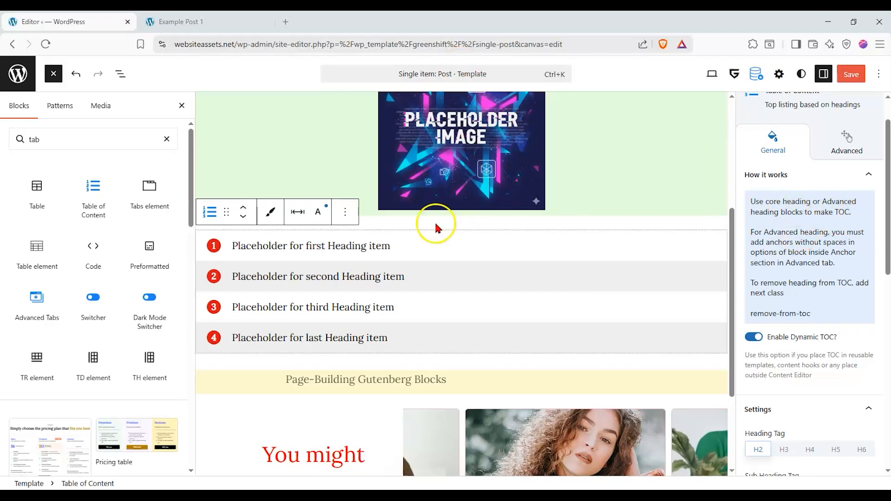
pyautogui.click(166, 138)
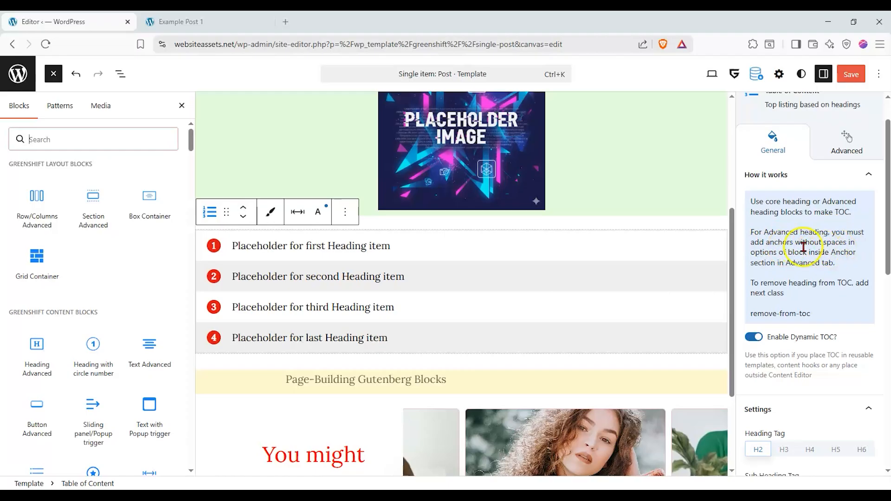
# - Reload the Example Post 1 page and look through its content from top to bottom
pyautogui.click(199, 22)
pyautogui.click(38, 44)
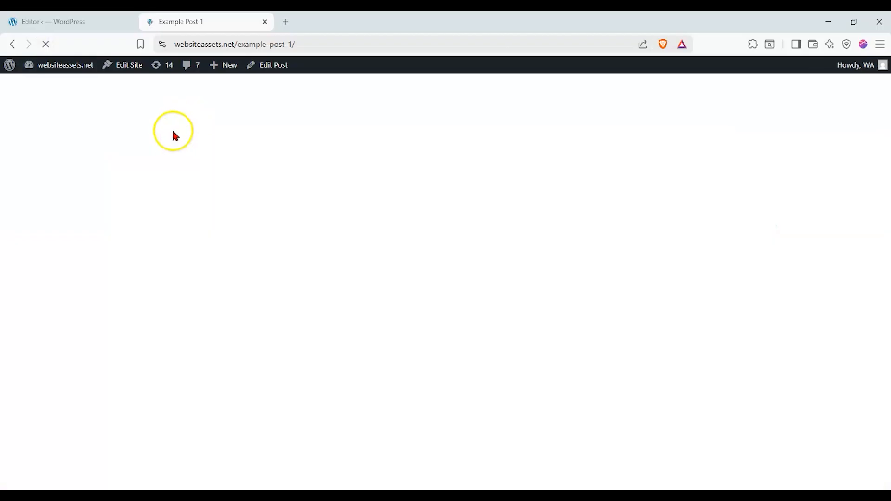
pyautogui.scroll(-2, 174, 135)
pyautogui.scroll(-5, 174, 135)
pyautogui.scroll(7, 173, 135)
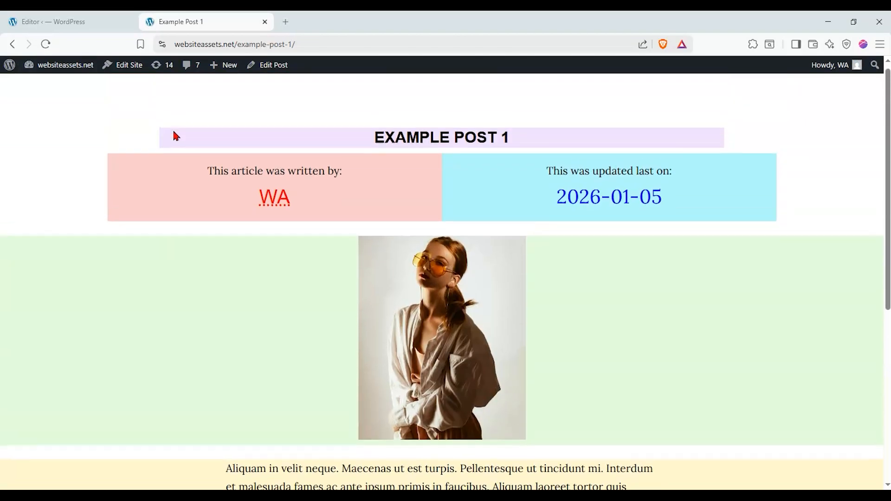
# - Open Example Post 1 for editing in a new browser tab and switch to it
pyautogui.rightClick(278, 73)
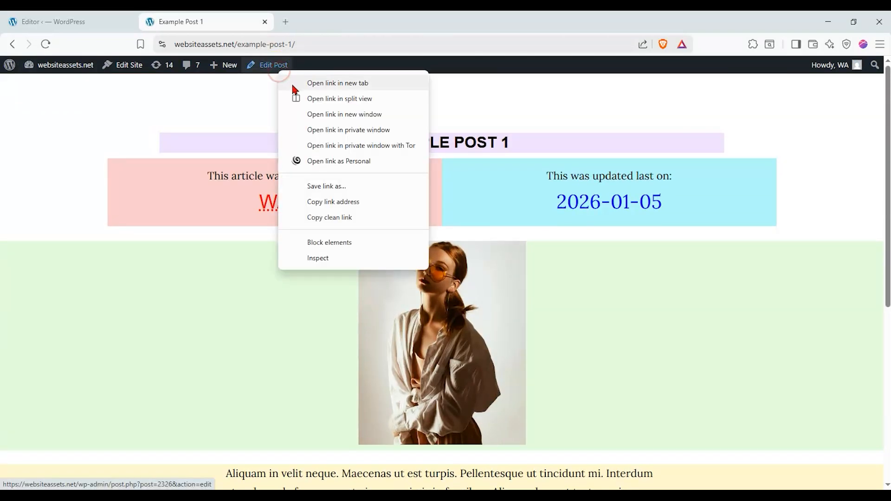
pyautogui.click(295, 84)
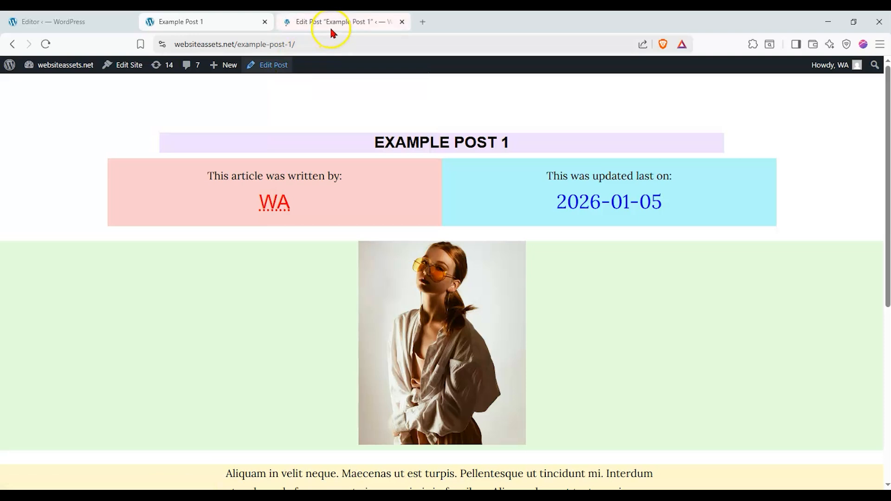
pyautogui.click(330, 26)
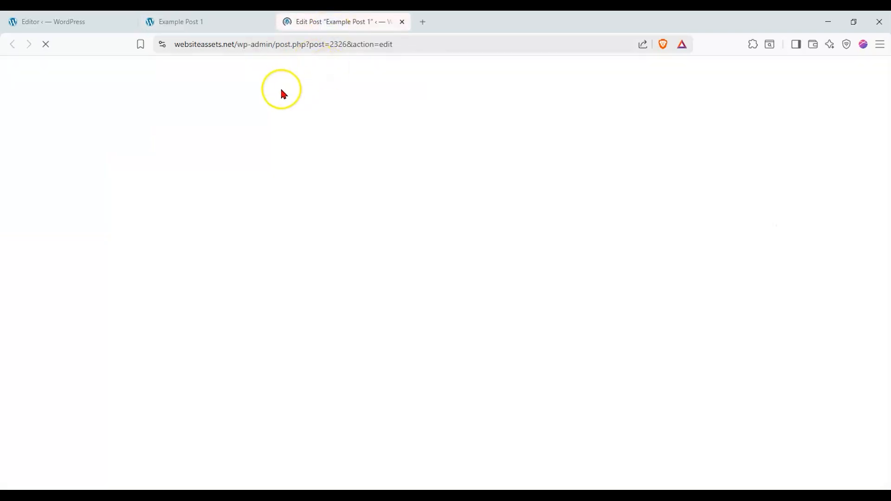
# - Insert three Heading Advanced blocks between the post title and the paragraph of Example Post 1
pyautogui.click(54, 75)
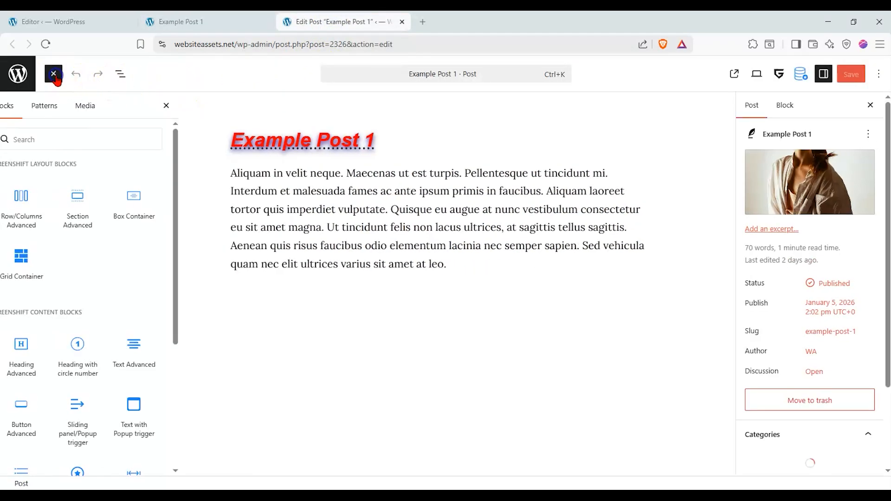
pyautogui.moveTo(34, 371); pyautogui.dragTo(328, 179)
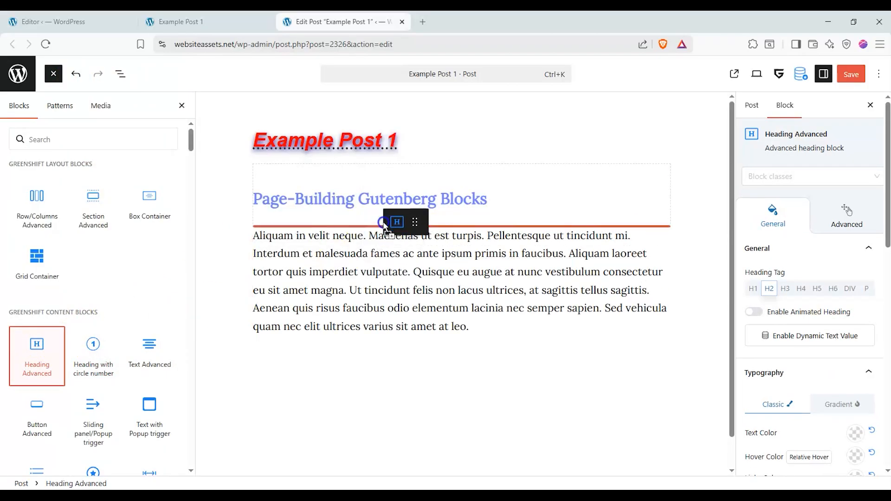
pyautogui.click(57, 335)
pyautogui.moveTo(366, 284); pyautogui.dragTo(366, 283)
# - Replace the text of the three headings with "test heading 1", "test heading 2" and "test heading 3", in order
pyautogui.click(398, 199)
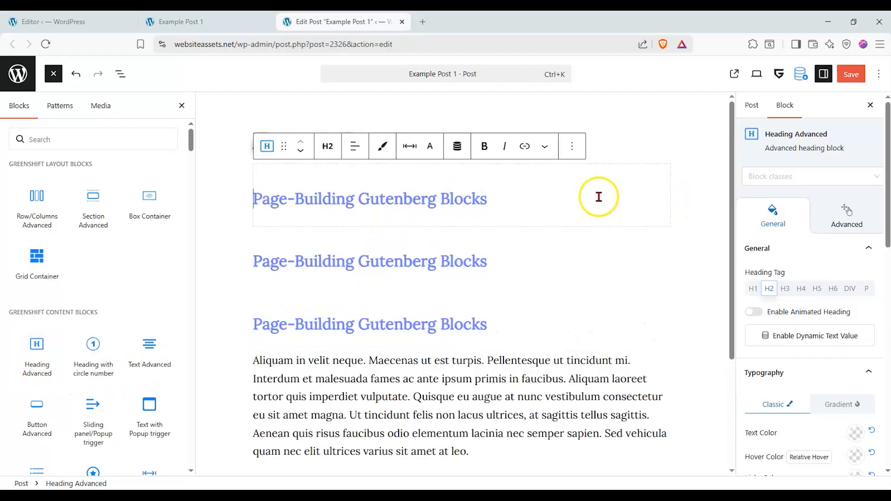
pyautogui.hotkey('ctrl', 'a')
pyautogui.write('test')
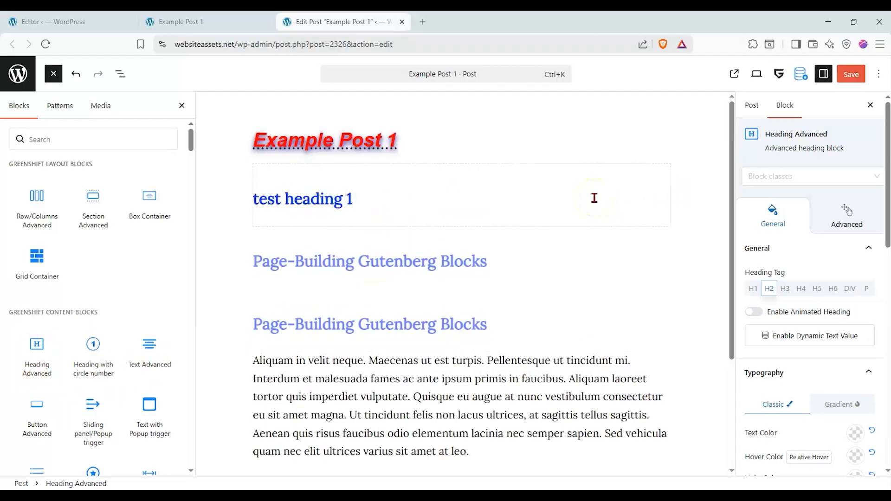
pyautogui.click(382, 268)
pyautogui.hotkey('ctrl', 'a')
pyautogui.write('test')
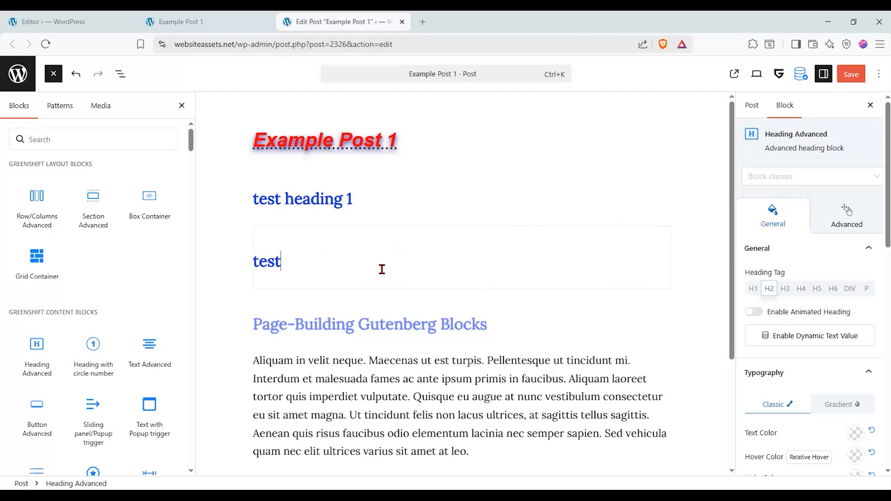
pyautogui.click(342, 322)
pyautogui.hotkey('ctrl', 'a')
pyautogui.write('test heading 3')
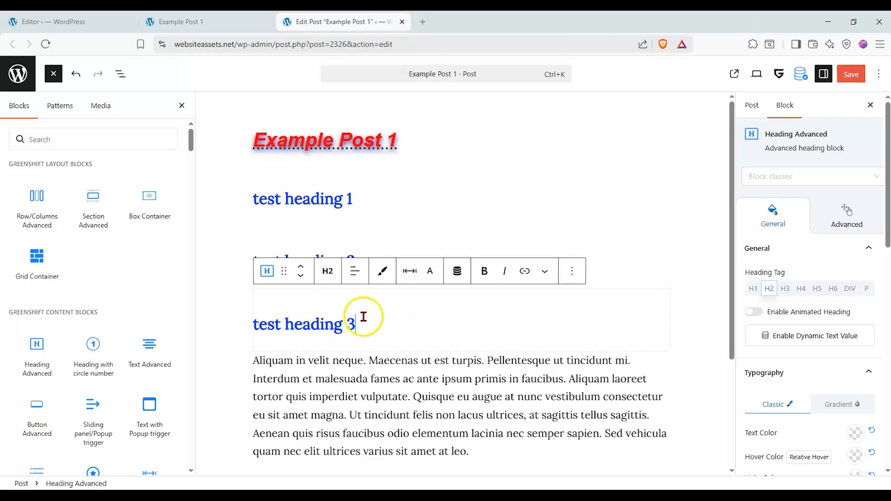
# - Move "test heading 3" below the paragraph and save the post
pyautogui.click(301, 276)
pyautogui.click(851, 76)
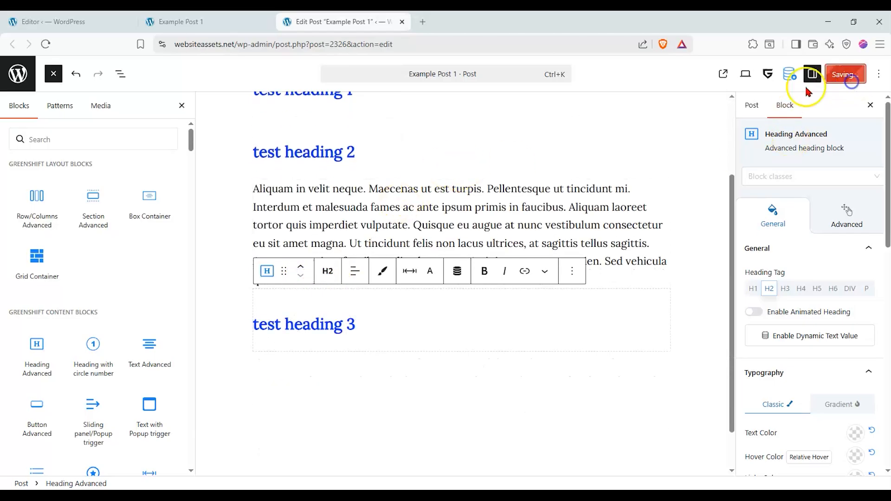
# - Reorder the browser tabs so the Example Post 1 page comes after its edit tab, and return to the post editor
pyautogui.click(85, 20)
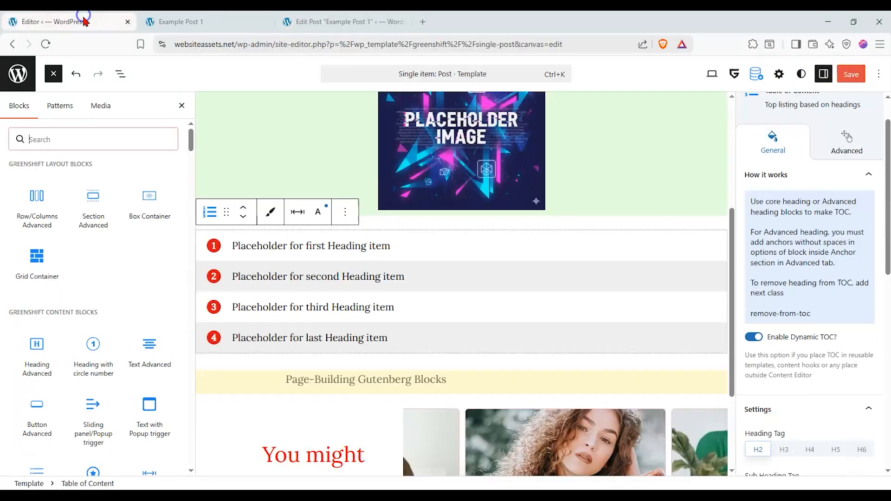
pyautogui.click(237, 17)
pyautogui.moveTo(216, 19); pyautogui.dragTo(306, 14)
pyautogui.click(214, 18)
pyautogui.scroll(5, 298, 205)
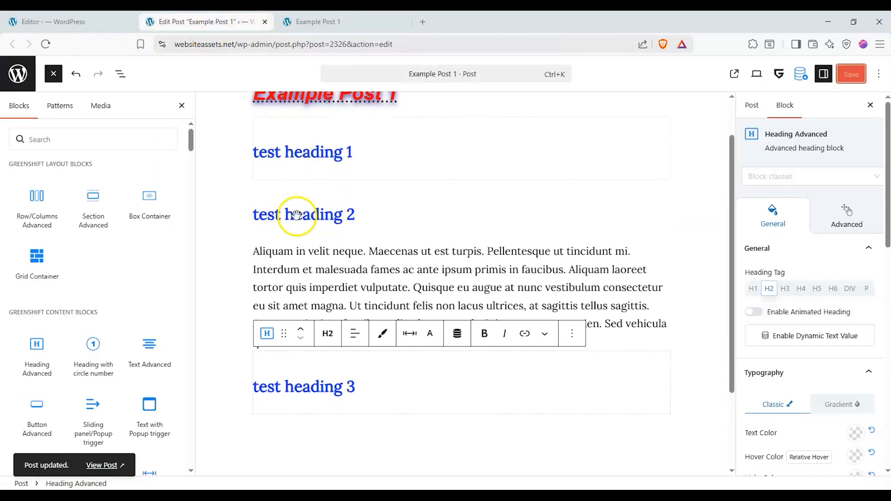
# - Reload the Example Post 1 page and check its content area for the headings and the table of contents
pyautogui.click(347, 22)
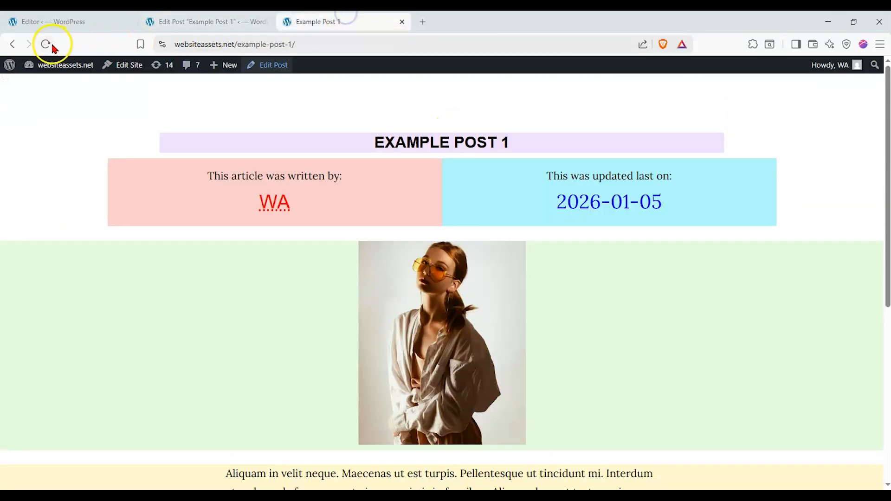
pyautogui.scroll(-8, 354, 294)
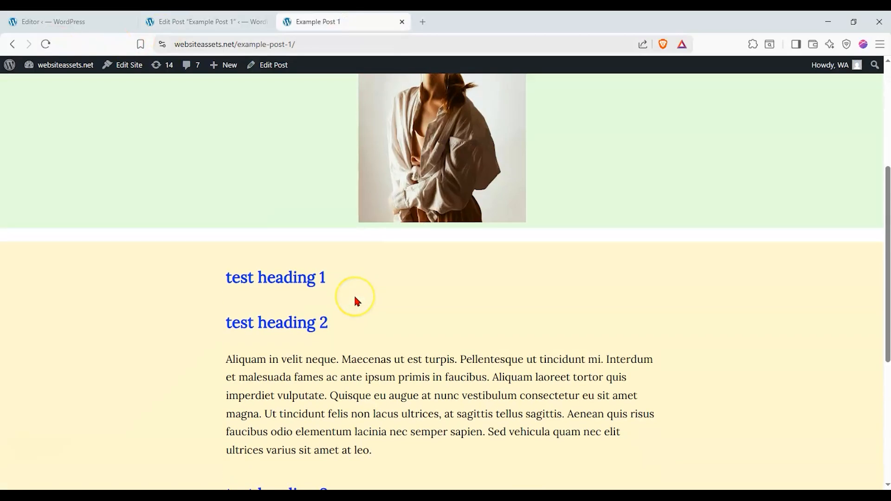
pyautogui.scroll(2, 354, 298)
pyautogui.click(348, 287)
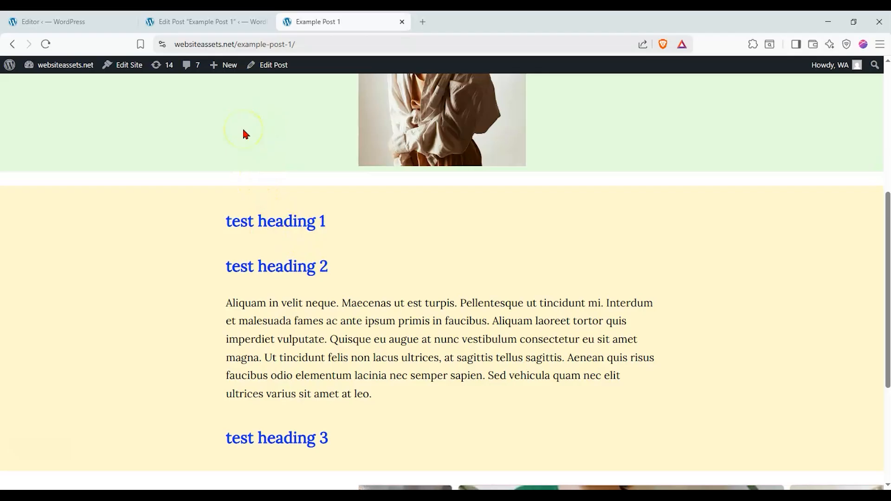
pyautogui.scroll(3, 189, 233)
pyautogui.scroll(-1, 186, 232)
pyautogui.scroll(-3, 378, 381)
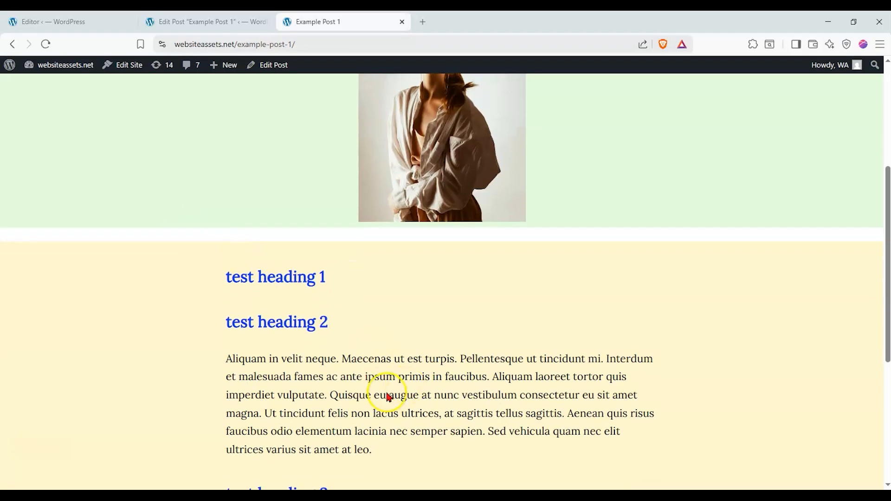
# - Return to the post editor and insert an Image Advanced block between "test heading 1" and "test heading 2"
pyautogui.click(238, 25)
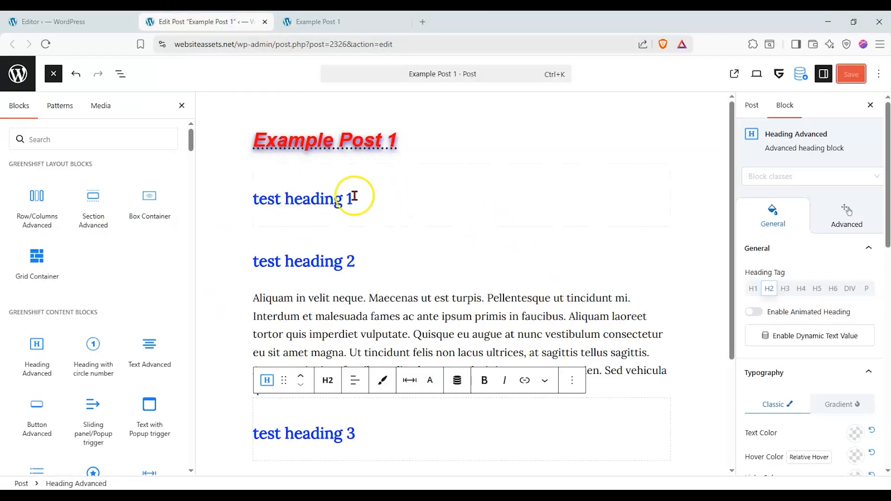
pyautogui.scroll(-3, 348, 294)
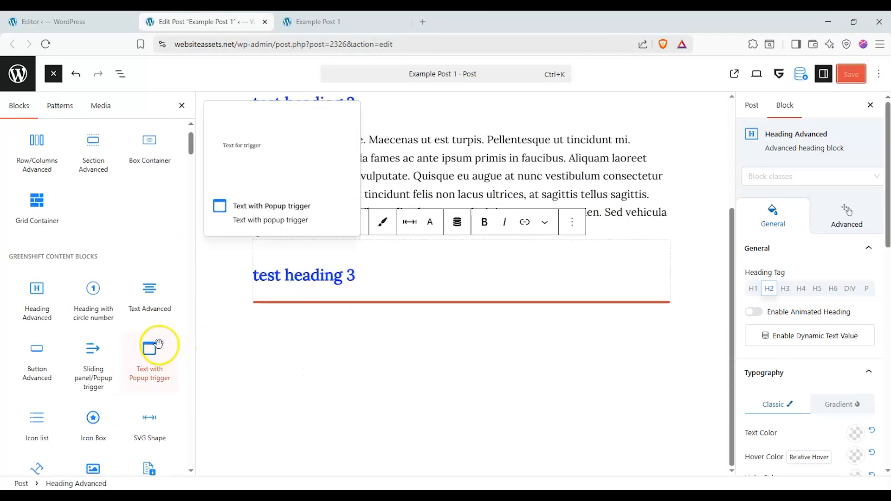
pyautogui.scroll(-3, 125, 185)
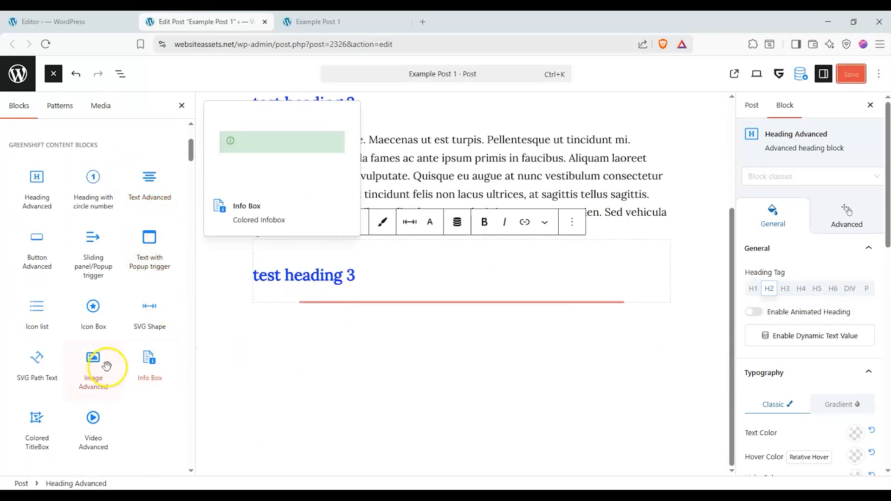
pyautogui.moveTo(118, 356); pyautogui.dragTo(352, 231)
# - Fill the image block with bg-08-150x150-1.jpg from the media library
pyautogui.click(346, 304)
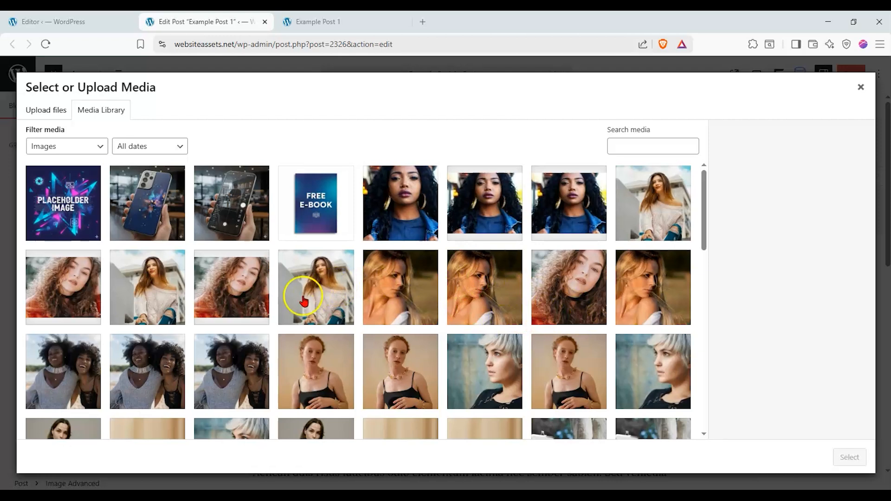
pyautogui.scroll(-5, 304, 302)
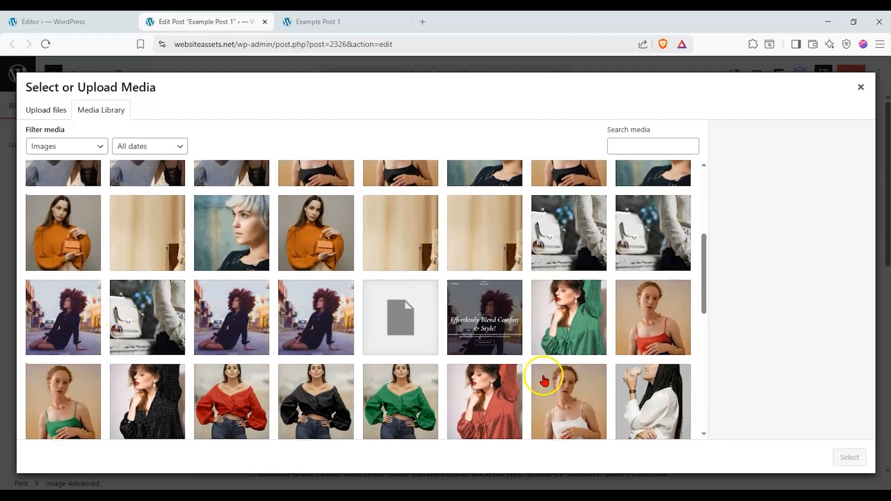
pyautogui.click(574, 260)
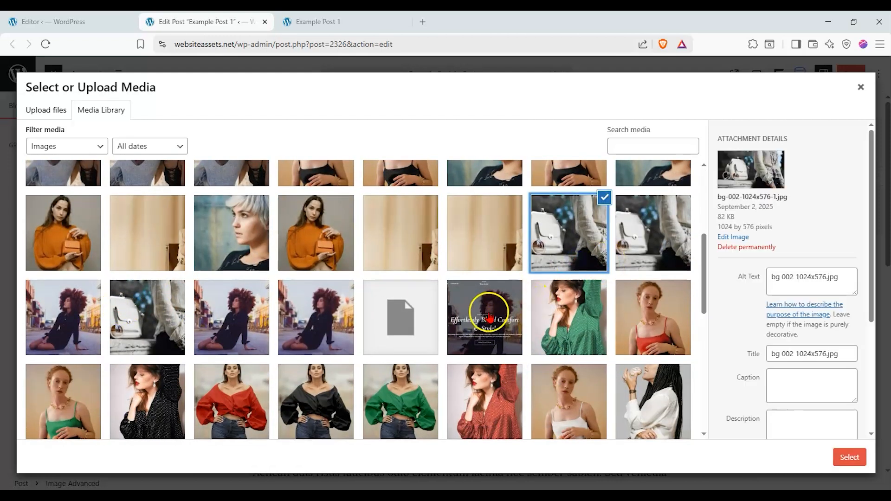
pyautogui.scroll(4, 487, 318)
pyautogui.click(589, 230)
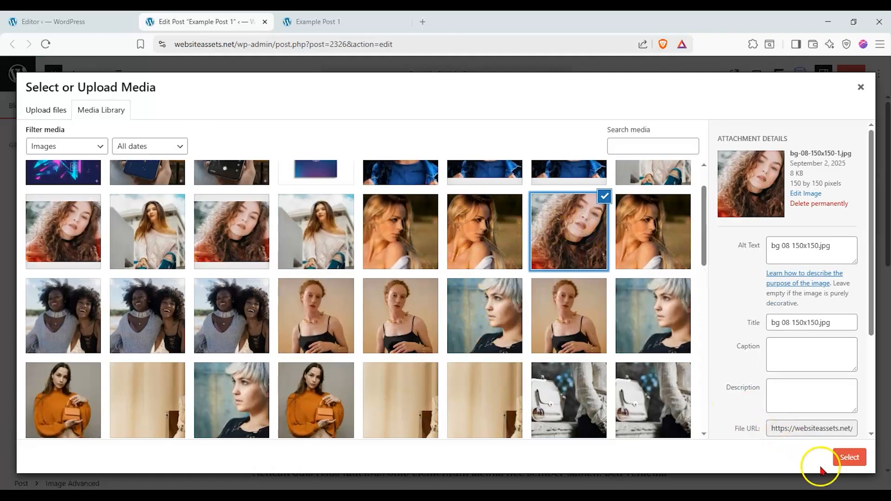
pyautogui.click(849, 457)
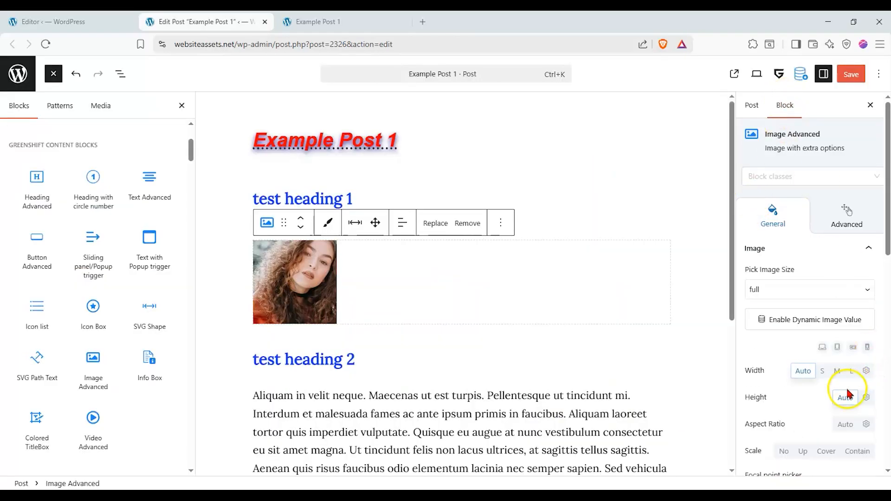
# - Align the image to the right and save the post
pyautogui.scroll(-7, 849, 380)
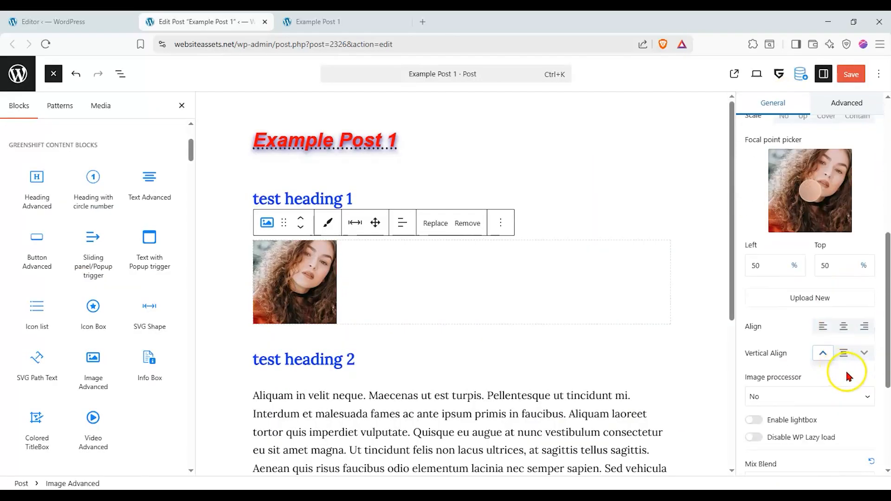
pyautogui.click(844, 327)
pyautogui.click(864, 326)
pyautogui.click(851, 76)
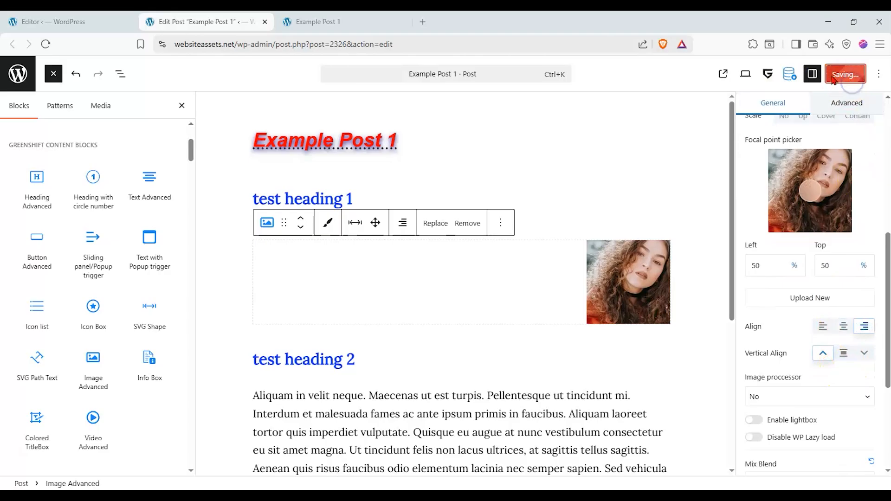
# - Reload the Example Post 1 page and examine the area between the featured image and the post content
pyautogui.click(366, 21)
pyautogui.scroll(4, 81, 79)
pyautogui.click(46, 44)
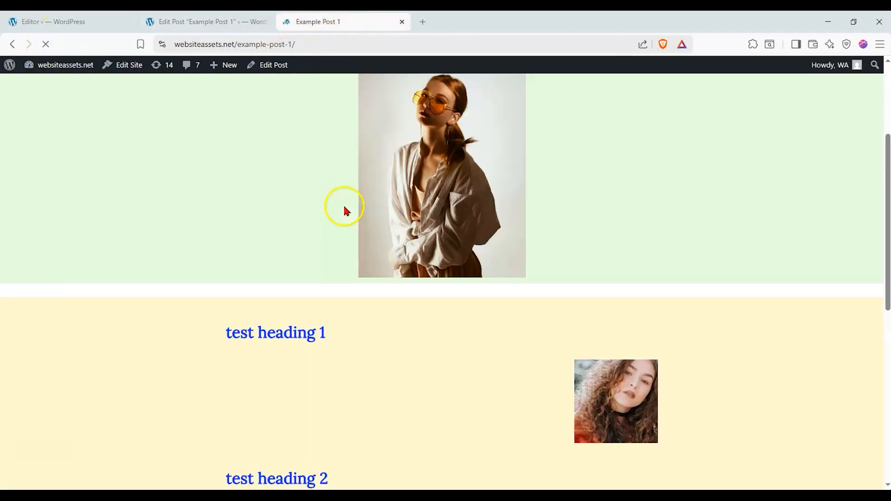
pyautogui.scroll(-4, 339, 207)
pyautogui.scroll(2, 376, 191)
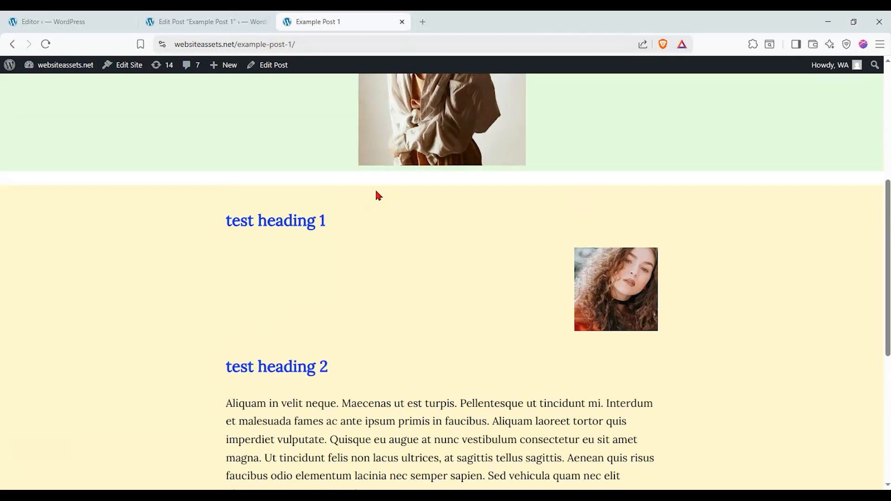
pyautogui.scroll(3, 375, 193)
pyautogui.scroll(3, 271, 220)
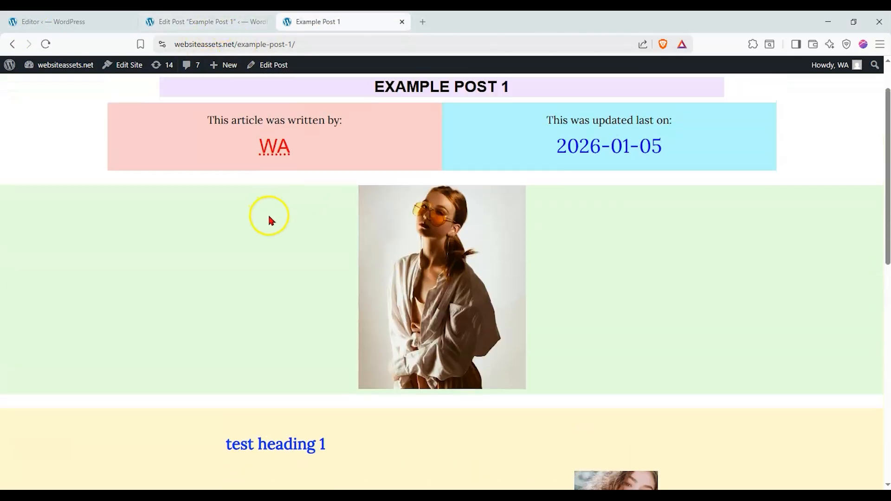
pyautogui.scroll(-2, 271, 220)
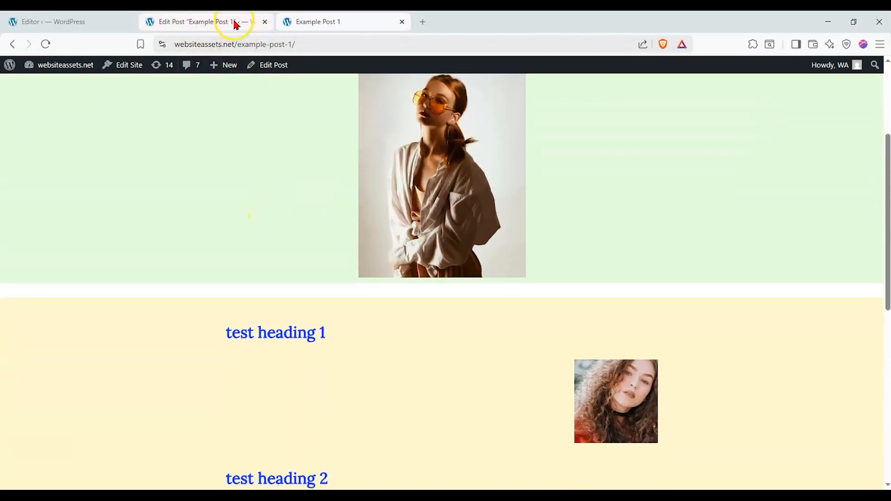
# - Switch to the single post template in the site editor and save it with the Table of Content block
pyautogui.click(235, 24)
pyautogui.click(66, 20)
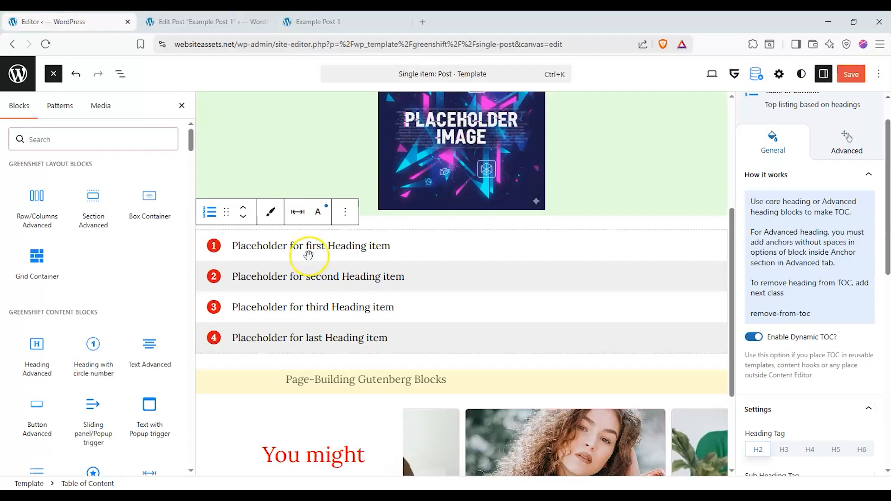
pyautogui.click(857, 76)
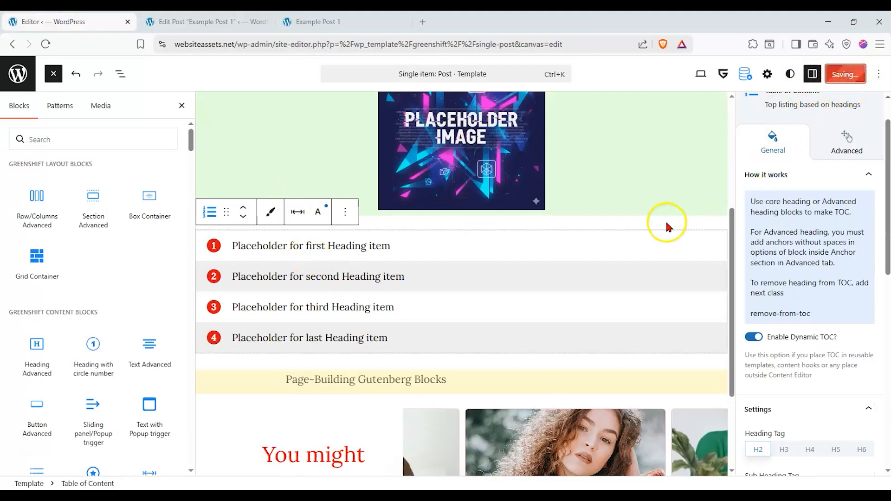
# - Reload the Example Post 1 page and test the table of contents links, including the one to "test heading 1"
pyautogui.click(206, 22)
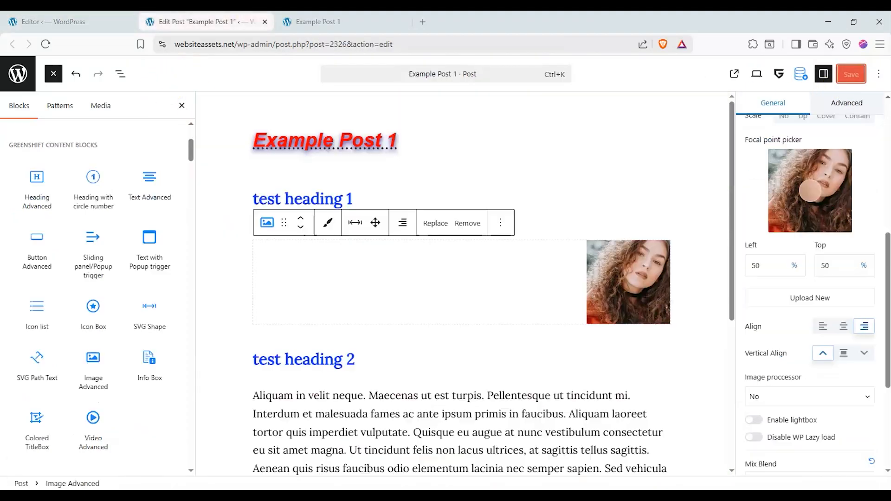
pyautogui.click(316, 22)
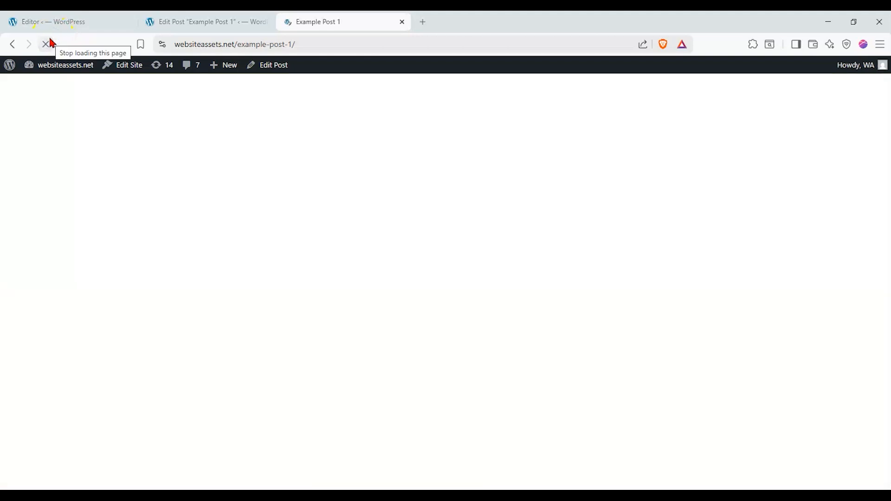
pyautogui.scroll(-5, 120, 195)
pyautogui.scroll(-2, 104, 186)
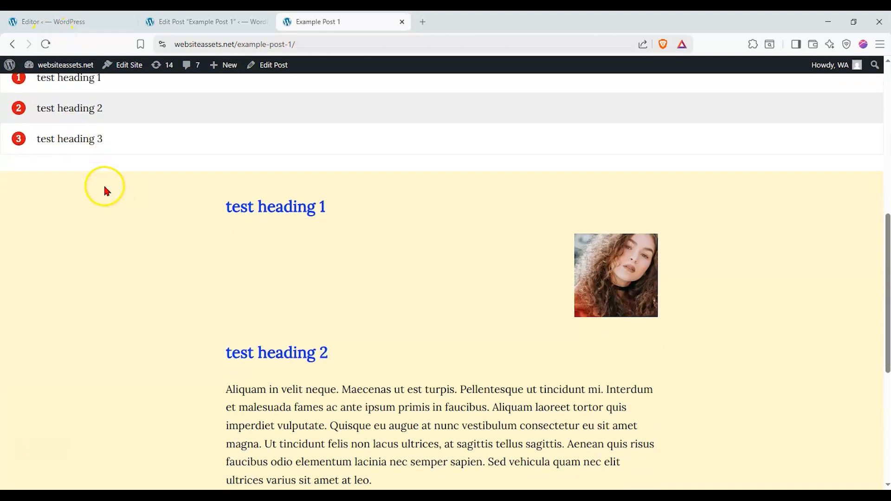
pyautogui.scroll(3, 104, 185)
pyautogui.click(72, 171)
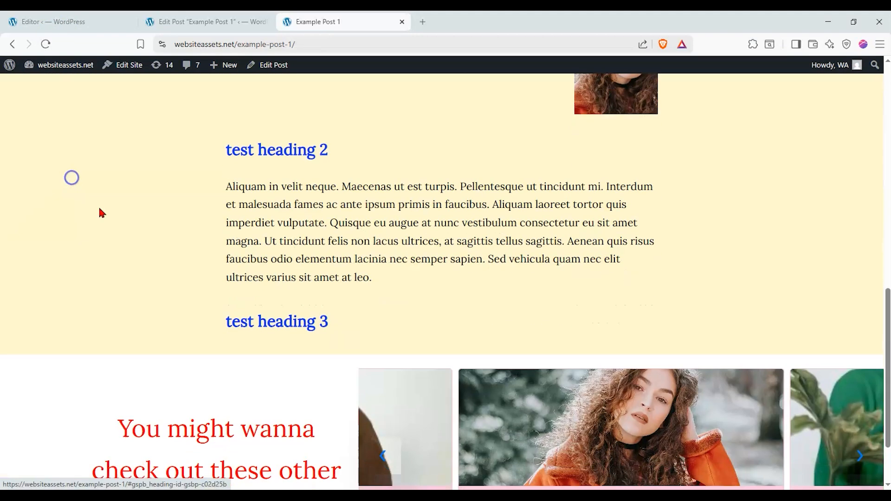
pyautogui.scroll(8, 114, 205)
pyautogui.click(79, 264)
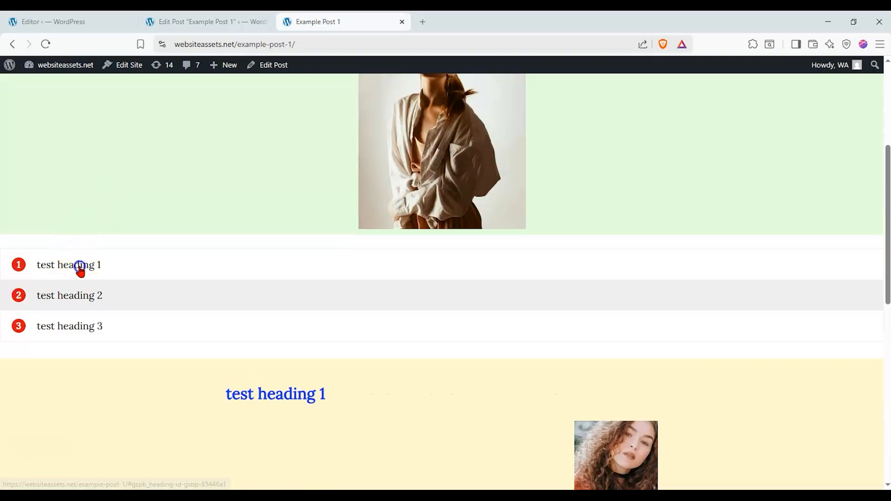
pyautogui.scroll(6, 85, 213)
pyautogui.scroll(1, 88, 217)
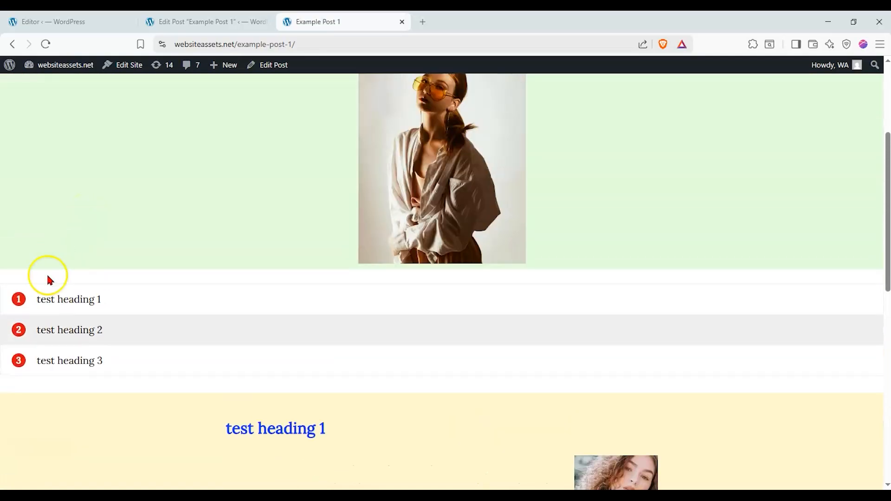
# - Test the table of contents links to "test heading 1" and "test heading 2" on the Example Post 1 page
pyautogui.click(60, 302)
pyautogui.scroll(5, 56, 248)
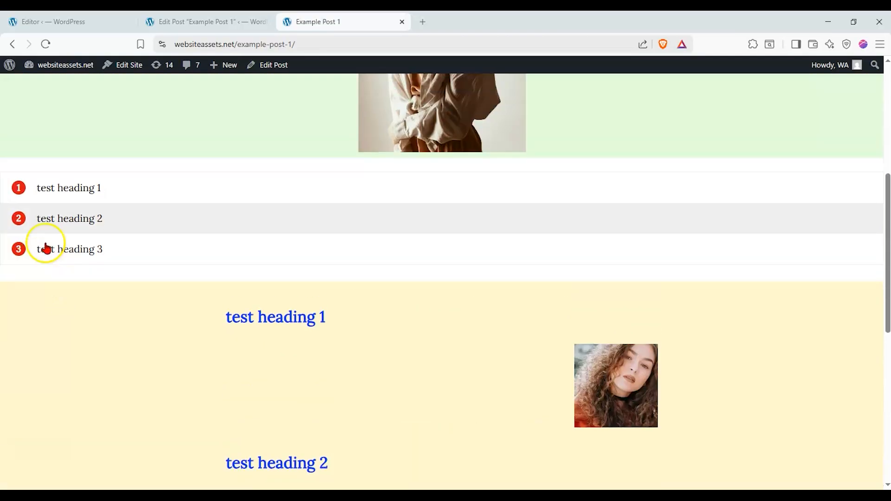
pyautogui.click(67, 228)
pyautogui.scroll(6, 65, 208)
pyautogui.scroll(-1, 86, 179)
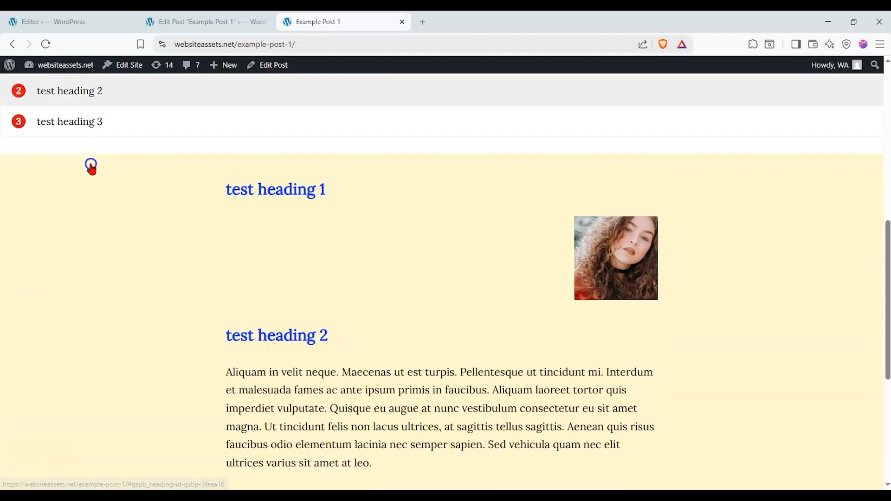
pyautogui.scroll(6, 76, 172)
# - Switch to the single post template editor and set the Table of Content block's number background to dark green
pyautogui.click(100, 23)
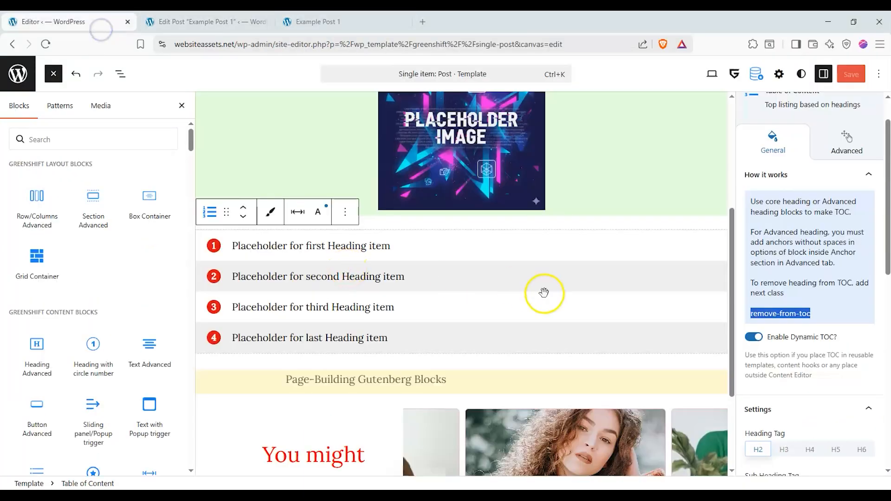
pyautogui.scroll(-2, 563, 310)
pyautogui.scroll(-3, 784, 341)
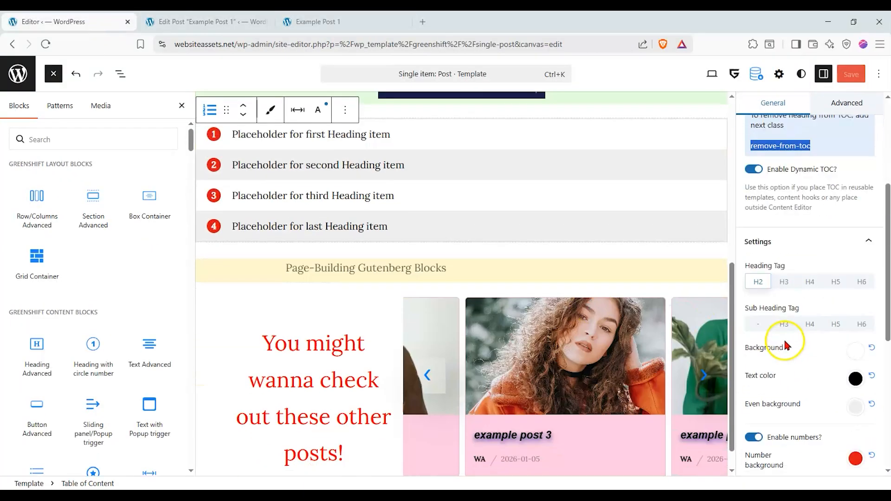
pyautogui.scroll(-2, 834, 379)
pyautogui.click(856, 347)
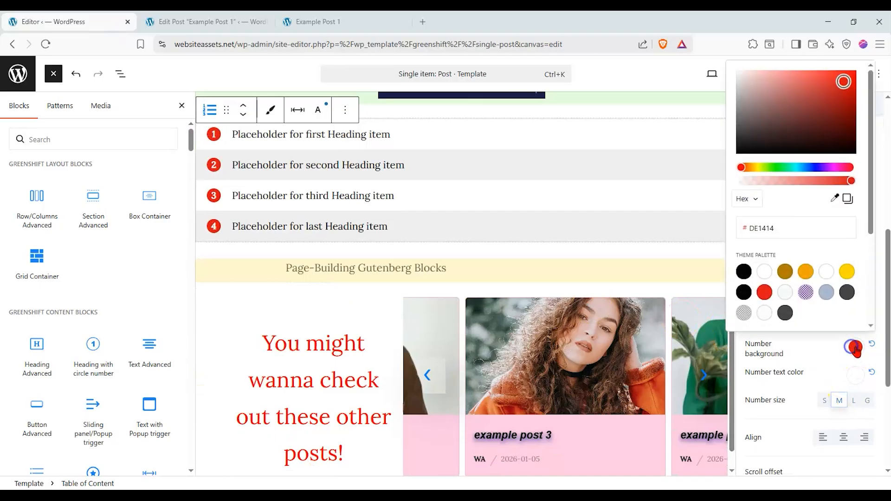
pyautogui.click(784, 272)
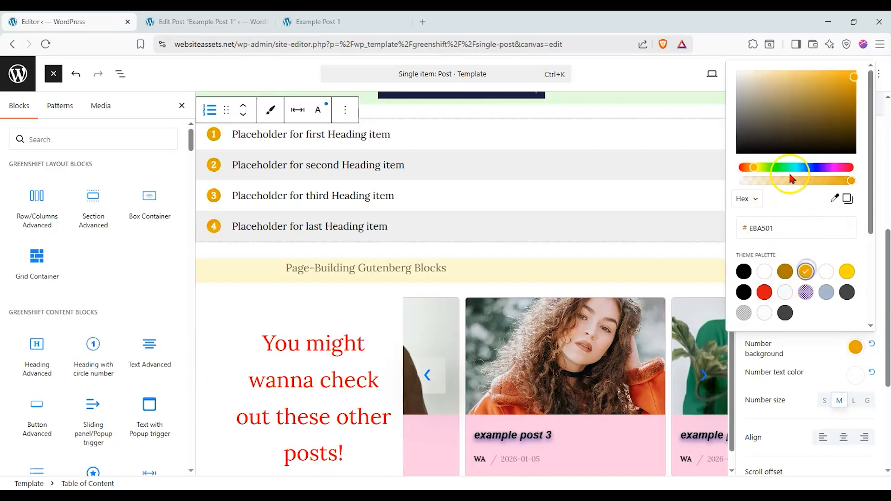
pyautogui.click(781, 168)
pyautogui.moveTo(820, 121); pyautogui.dragTo(854, 130)
pyautogui.click(774, 167)
pyautogui.click(814, 343)
# - Set the text color of the table of contents items to purple
pyautogui.click(854, 278)
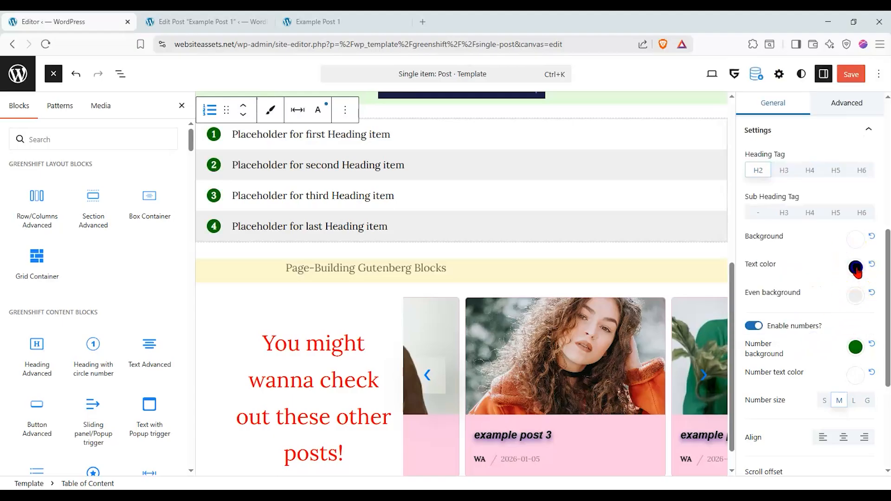
pyautogui.moveTo(805, 339); pyautogui.dragTo(760, 311)
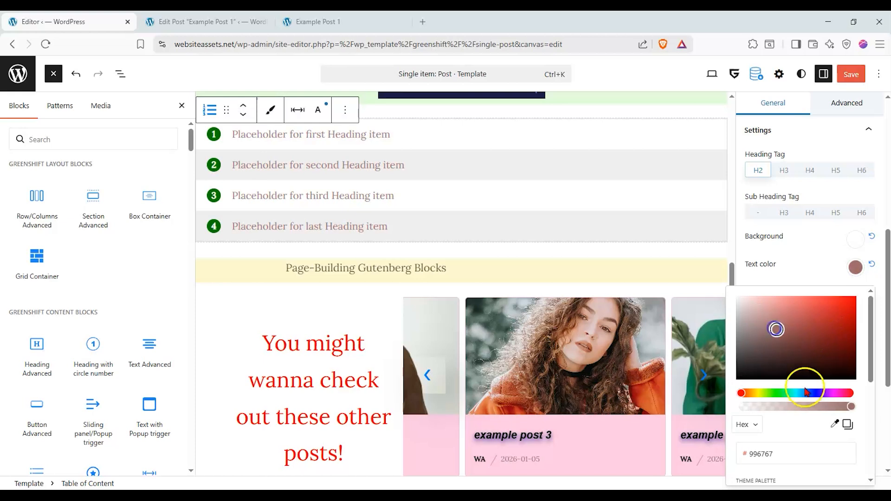
pyautogui.click(819, 393)
pyautogui.click(806, 312)
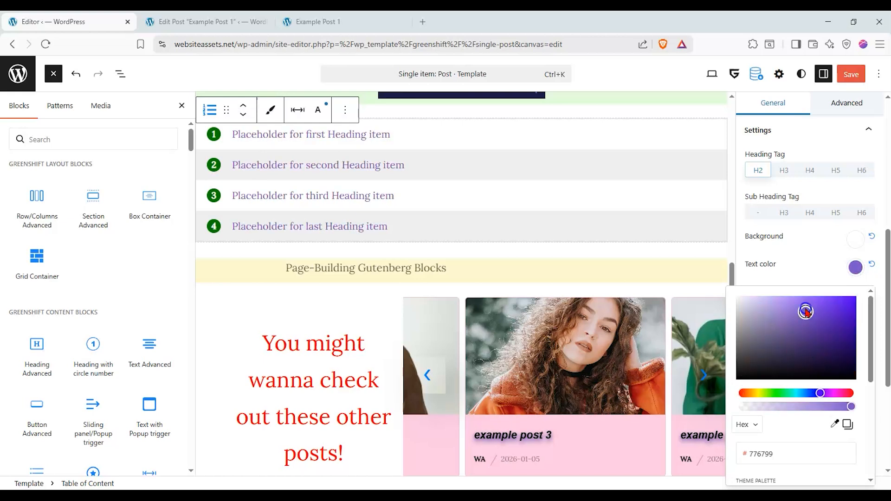
pyautogui.click(810, 261)
# - Try centre alignment and other number sizes for the table of contents, settling on left alignment and number size M
pyautogui.scroll(-3, 800, 256)
pyautogui.click(844, 325)
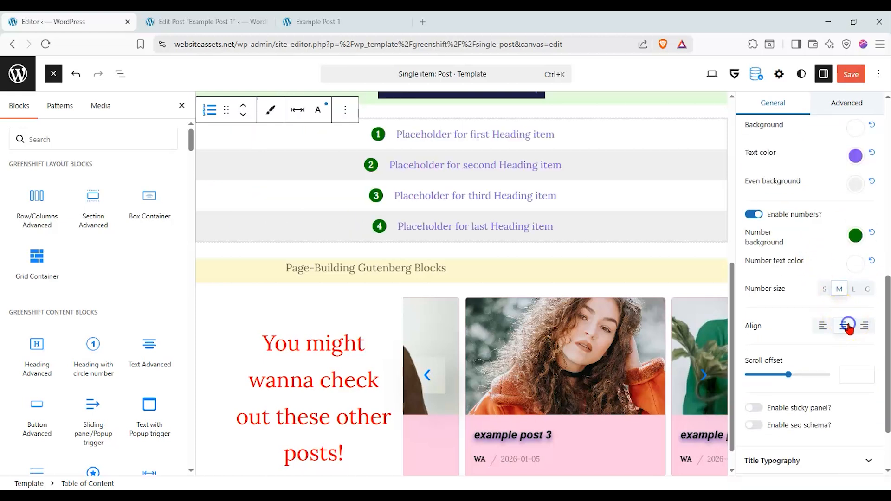
pyautogui.click(822, 326)
pyautogui.scroll(1, 831, 334)
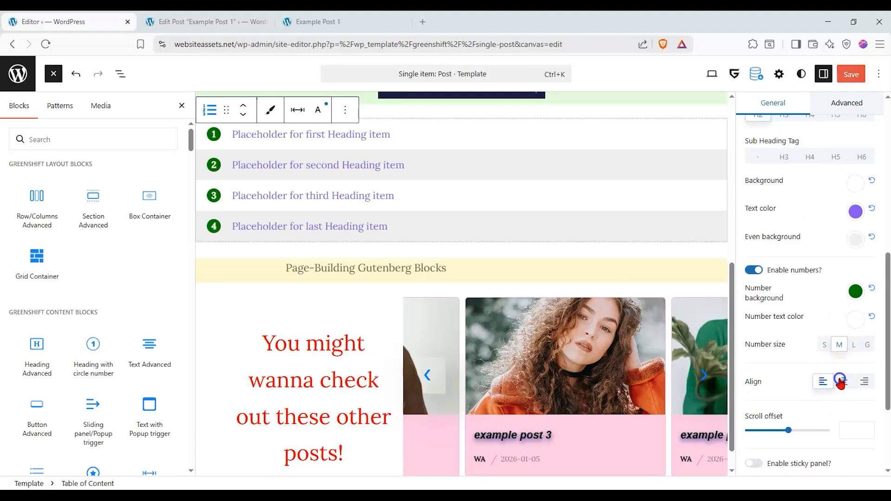
pyautogui.click(843, 381)
pyautogui.click(865, 346)
pyautogui.click(855, 345)
pyautogui.click(827, 345)
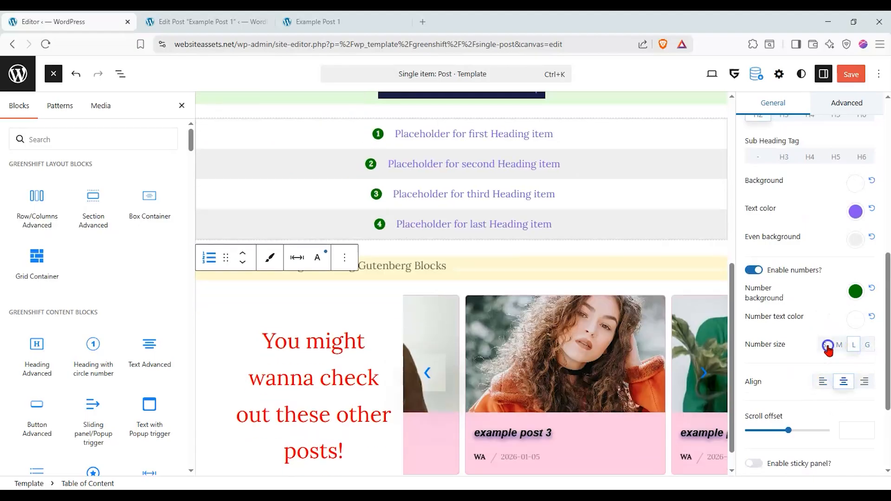
pyautogui.click(839, 344)
pyautogui.click(823, 381)
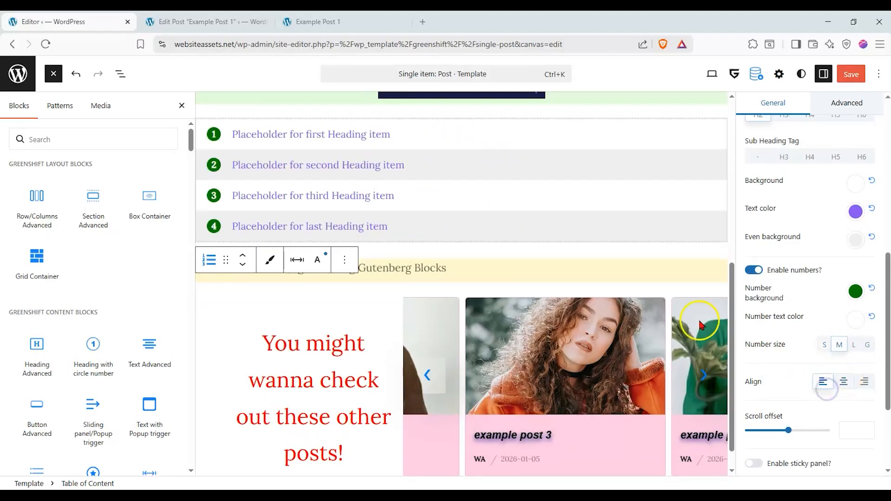
# - Add a Heading Advanced block directly above the table of contents with the text "Table of Contents:"
pyautogui.scroll(5, 583, 299)
pyautogui.scroll(-2, 577, 299)
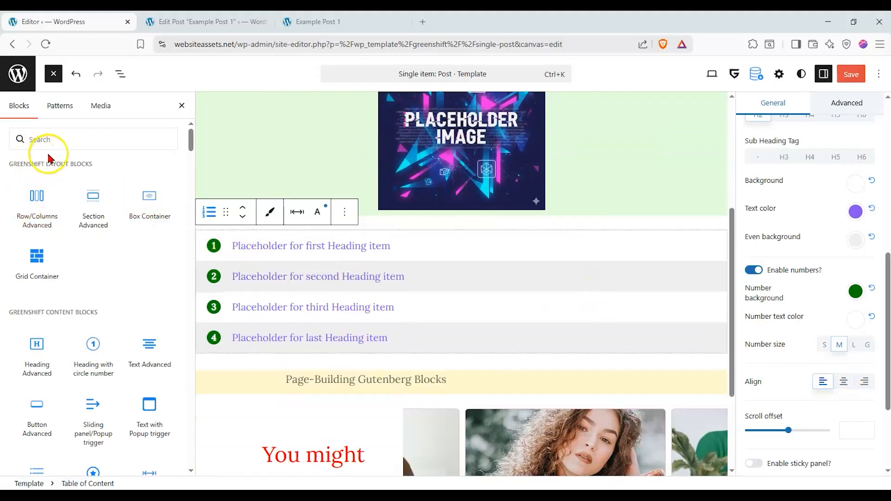
pyautogui.moveTo(35, 358); pyautogui.dragTo(358, 225)
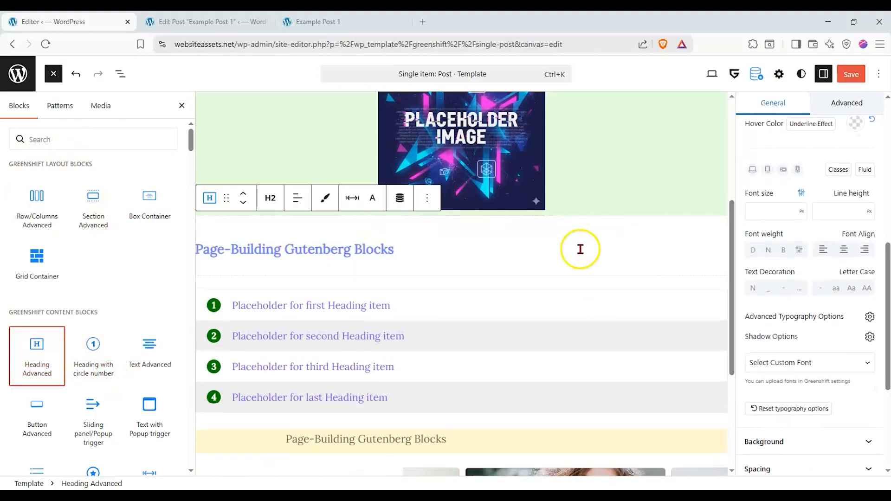
pyautogui.click(410, 255)
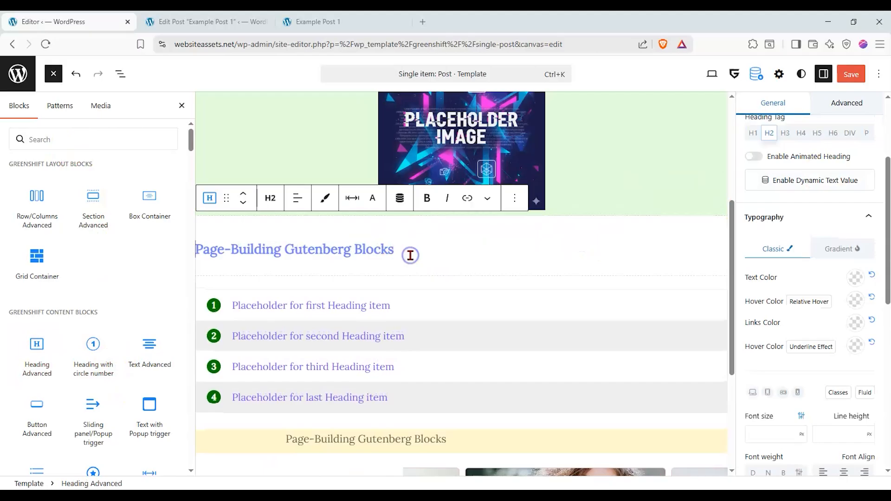
pyautogui.write('Table of Contents:')
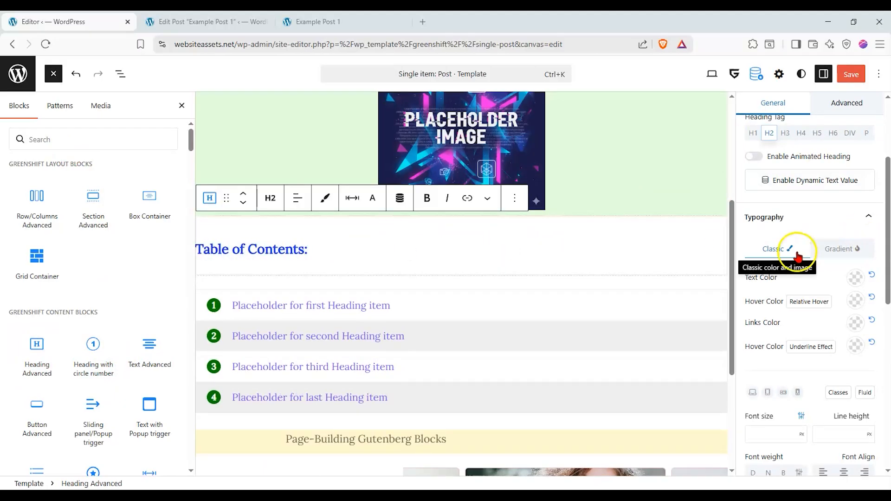
# - Set the "Table of Contents:" heading's tag to H3 and save the template
pyautogui.scroll(3, 784, 245)
pyautogui.click(785, 257)
pyautogui.click(798, 257)
pyautogui.click(784, 258)
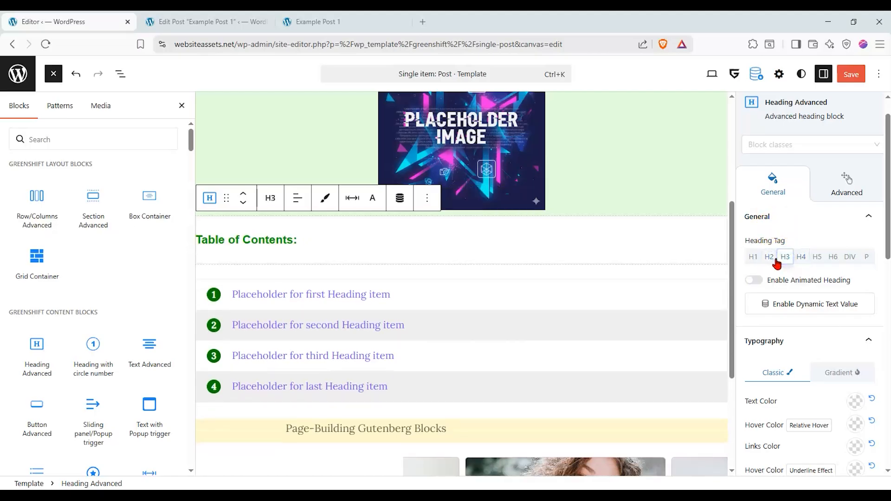
pyautogui.click(851, 75)
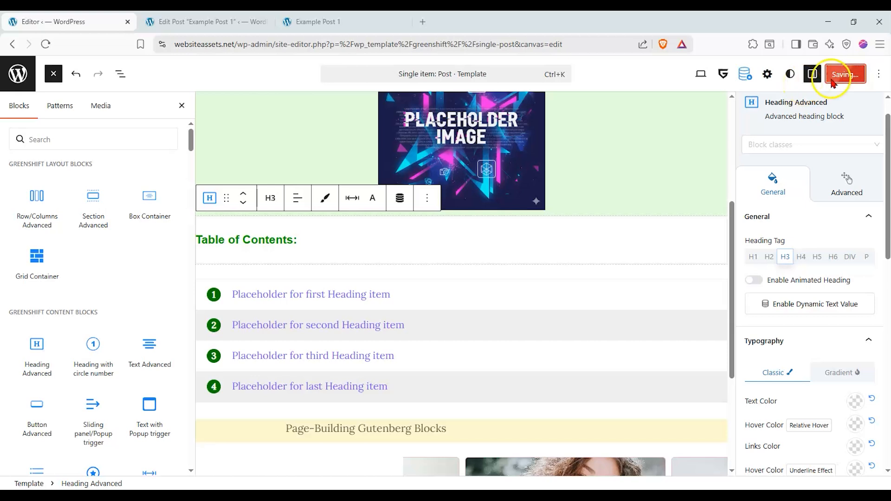
# - Reload the Example Post 1 page and examine the restyled table of contents with its heading
pyautogui.hotkey('ctrl', 'Tab')
pyautogui.hotkey('ctrl', 'Tab')
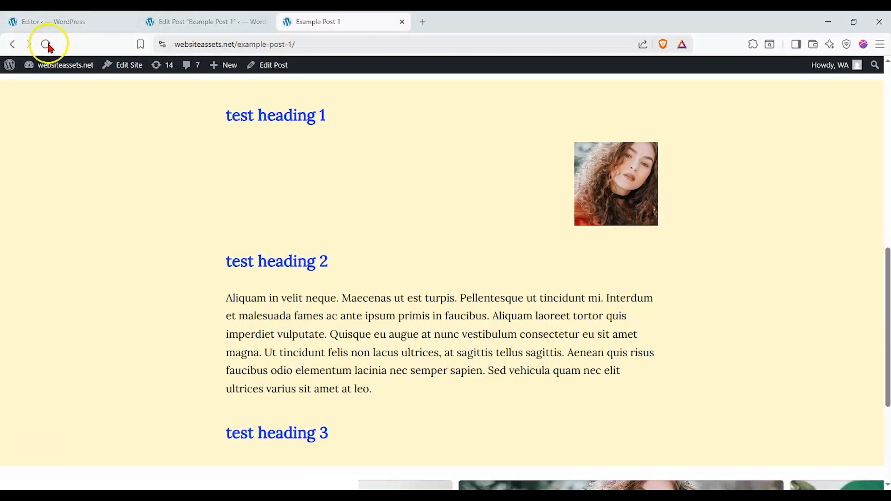
pyautogui.click(46, 44)
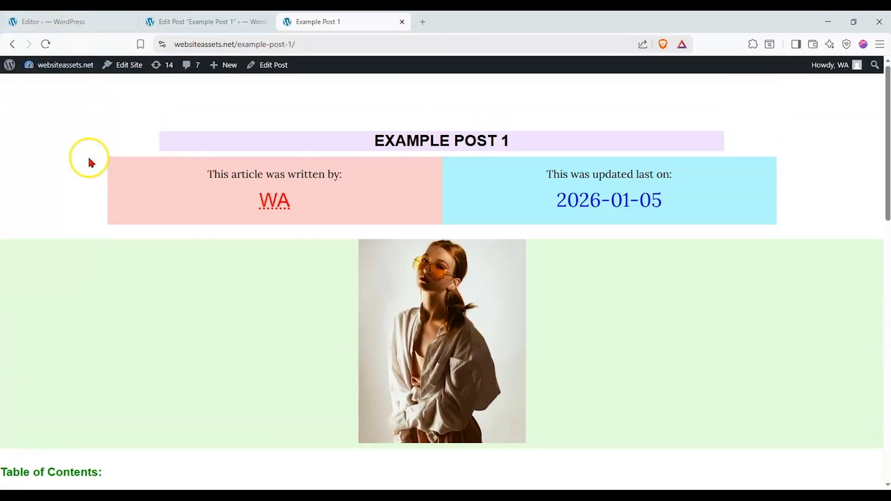
pyautogui.scroll(-7, 93, 164)
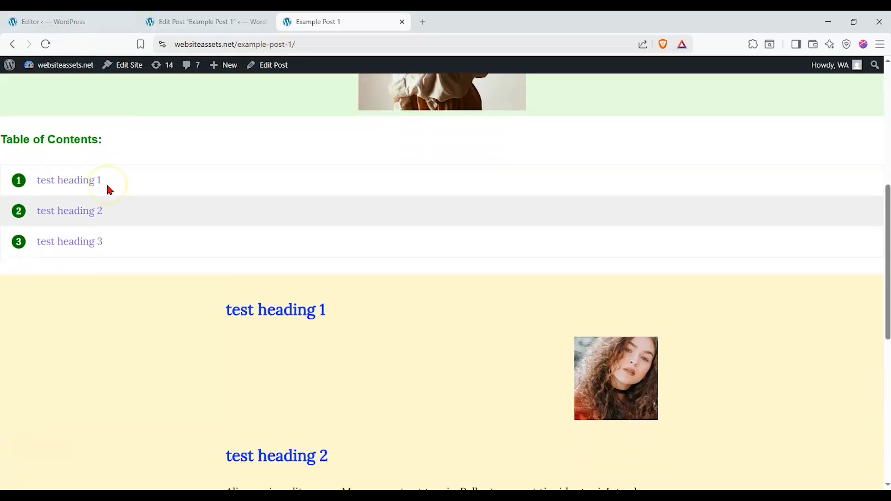
pyautogui.scroll(-8, 107, 188)
pyautogui.scroll(15, 108, 199)
pyautogui.click(110, 201)
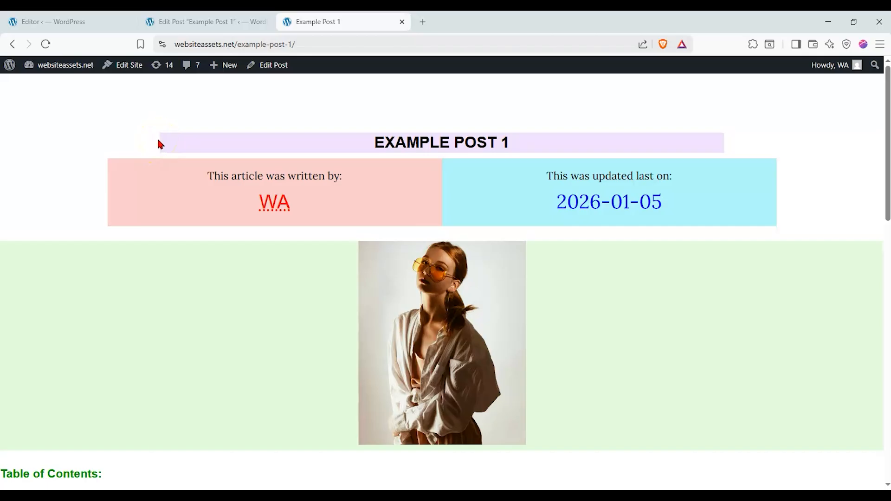
# - Review the Example Post 1 layout from the title and featured image through the post content to the slider
pyautogui.scroll(-4, 158, 143)
pyautogui.scroll(2, 179, 214)
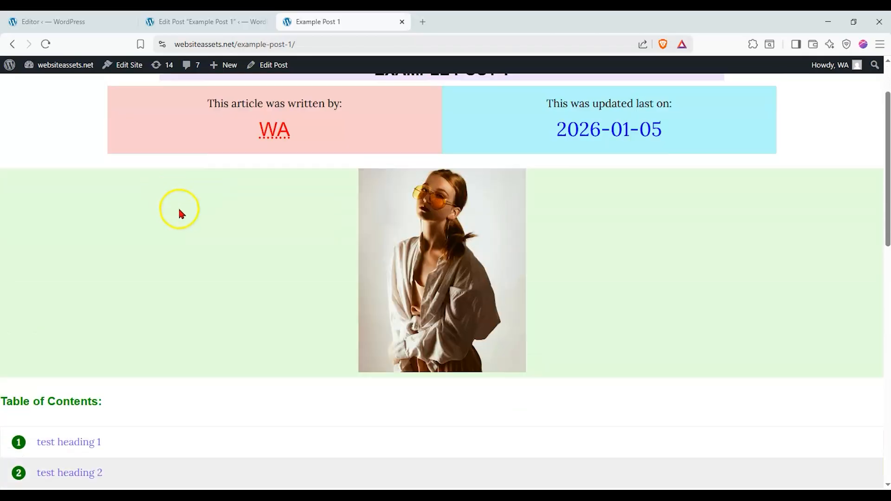
pyautogui.scroll(2, 180, 214)
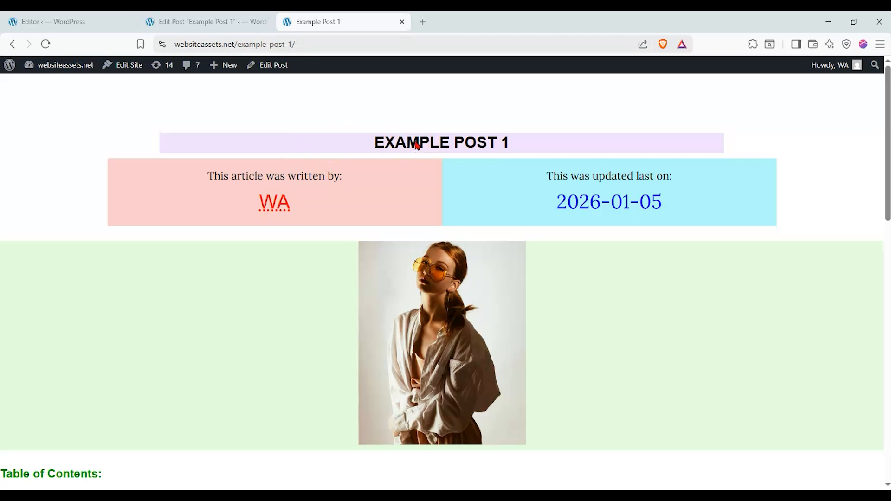
pyautogui.scroll(-1, 416, 145)
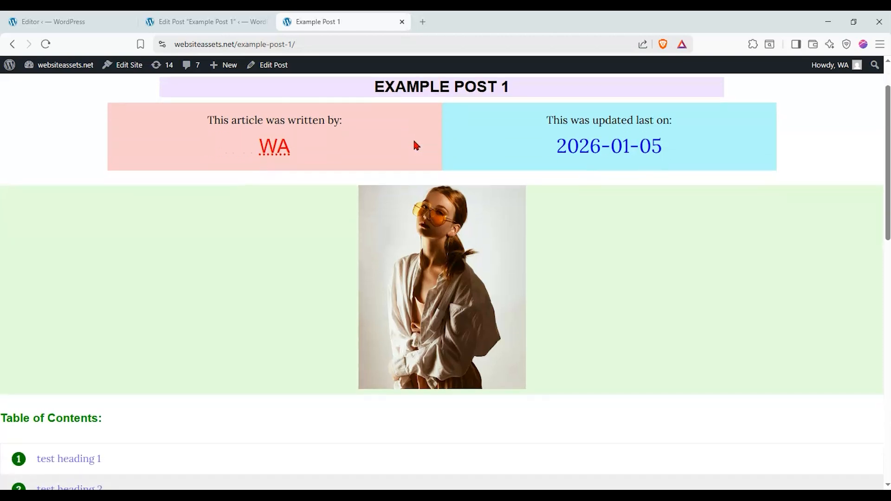
pyautogui.scroll(-3, 414, 141)
pyautogui.scroll(-5, 416, 145)
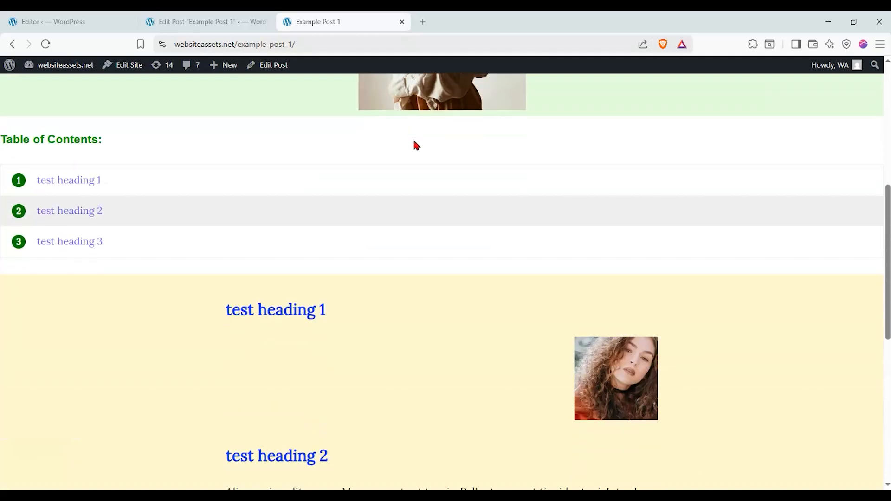
pyautogui.scroll(-4, 416, 145)
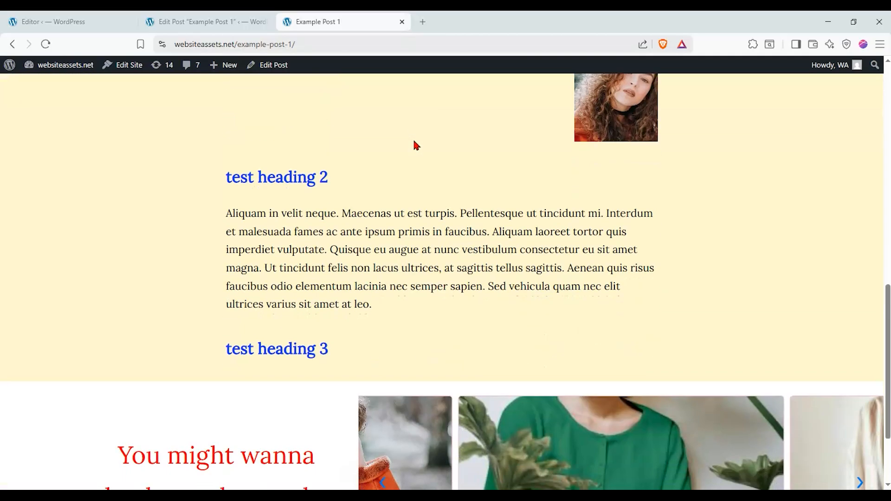
# - Open example post 3 from the post slider and examine how the template displays it
pyautogui.click(351, 177)
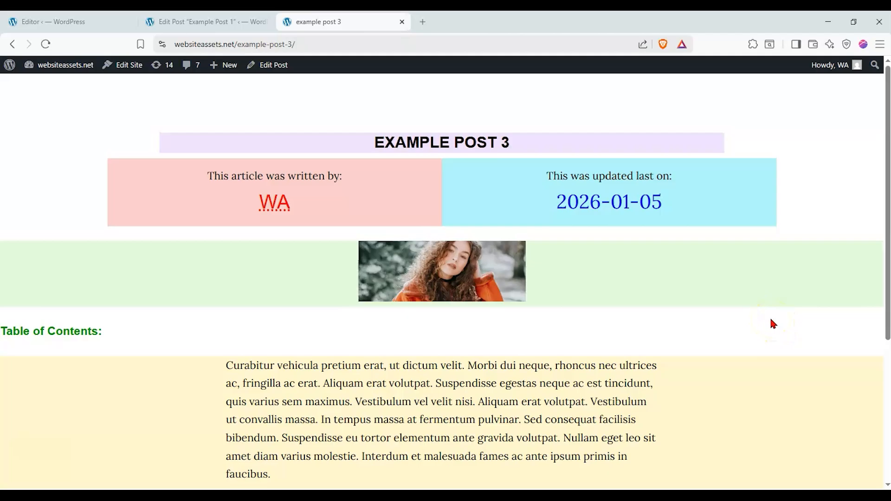
pyautogui.scroll(-3, 751, 311)
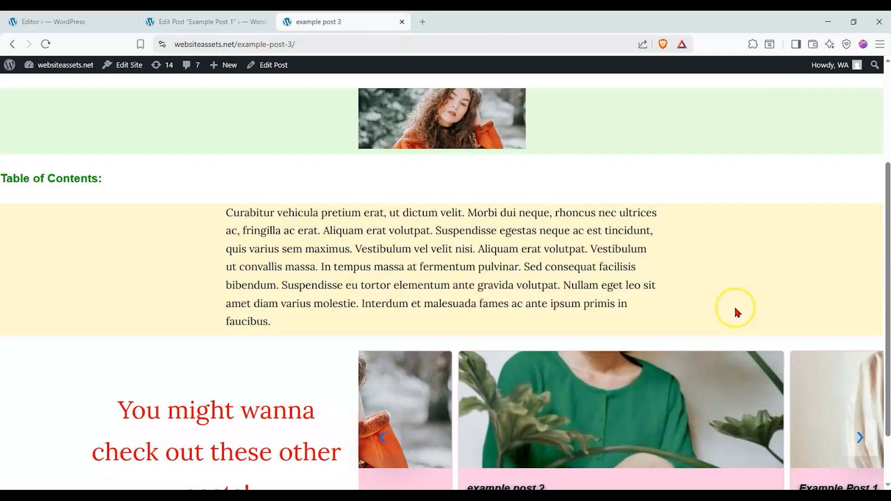
pyautogui.scroll(2, 736, 311)
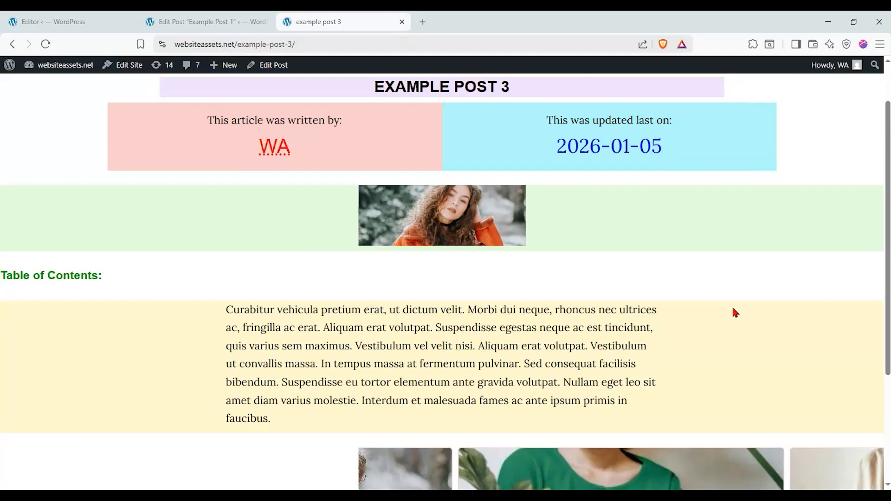
# - Open example post 2 and Example Post 1 from the post slider and compare their layouts and table of contents areas
pyautogui.scroll(-3, 732, 308)
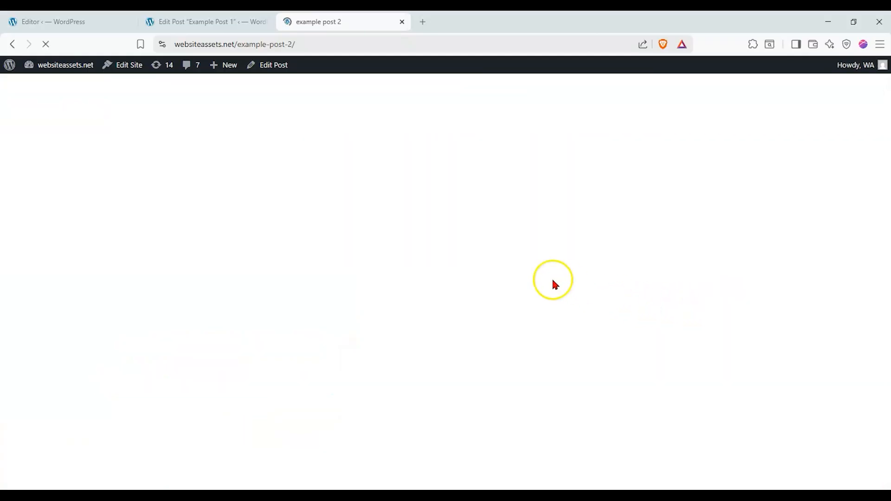
pyautogui.scroll(-7, 536, 280)
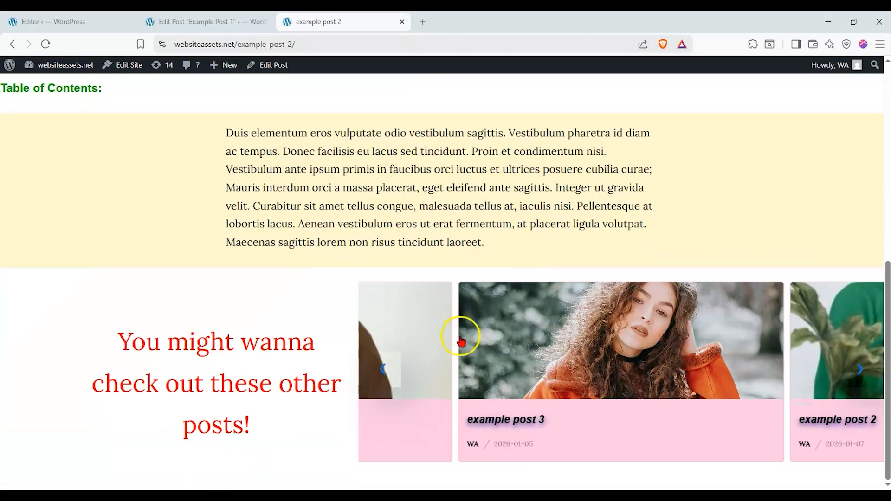
pyautogui.click(431, 337)
pyautogui.scroll(-10, 442, 320)
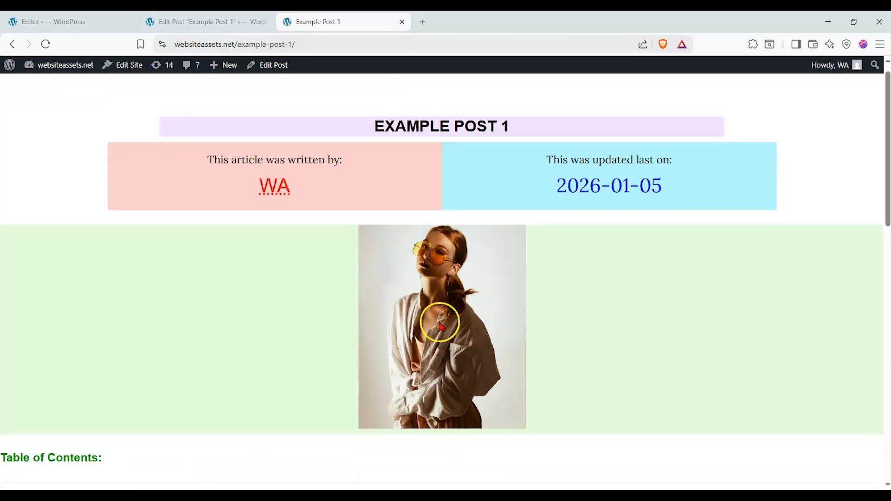
pyautogui.scroll(6, 445, 319)
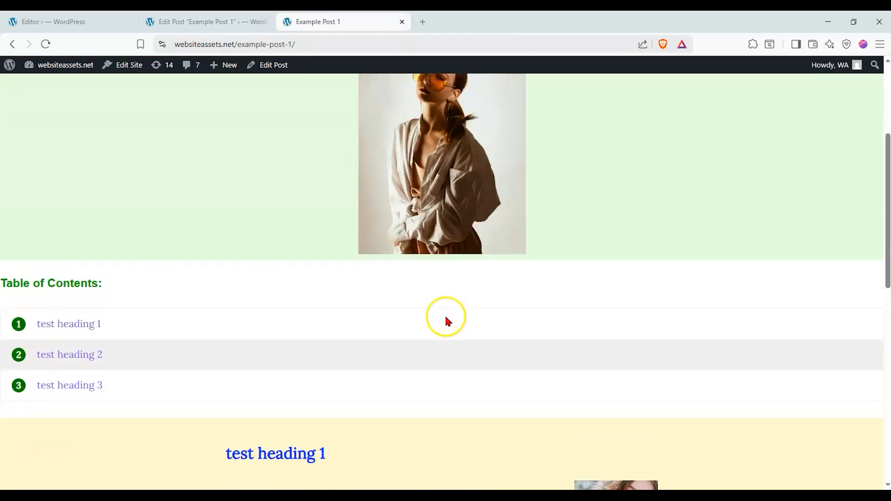
# - Compare the table of contents entries on the published Example Post 1 page with the headings in its post editor
pyautogui.scroll(-4, 183, 318)
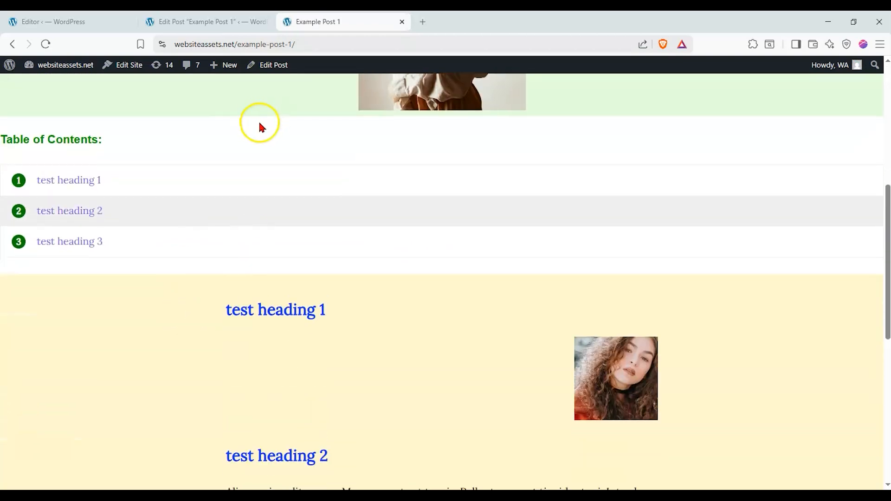
pyautogui.click(250, 22)
pyautogui.scroll(3, 312, 199)
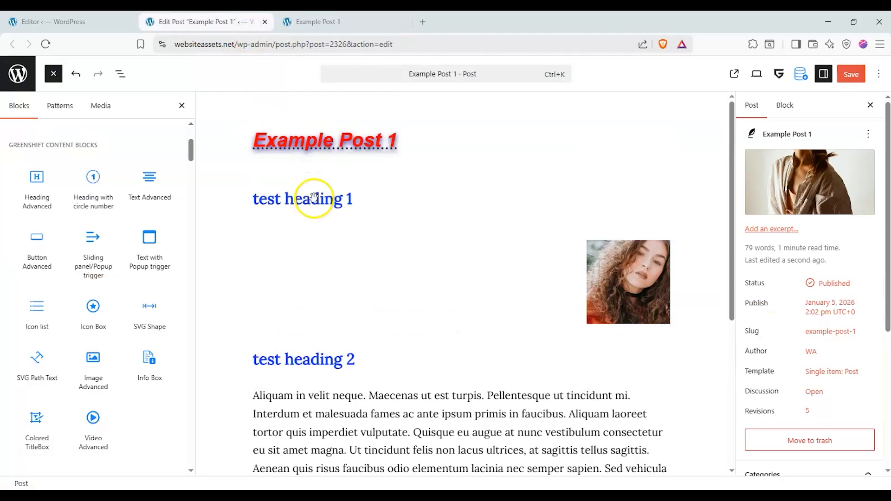
pyautogui.scroll(-4, 314, 199)
pyautogui.scroll(3, 325, 185)
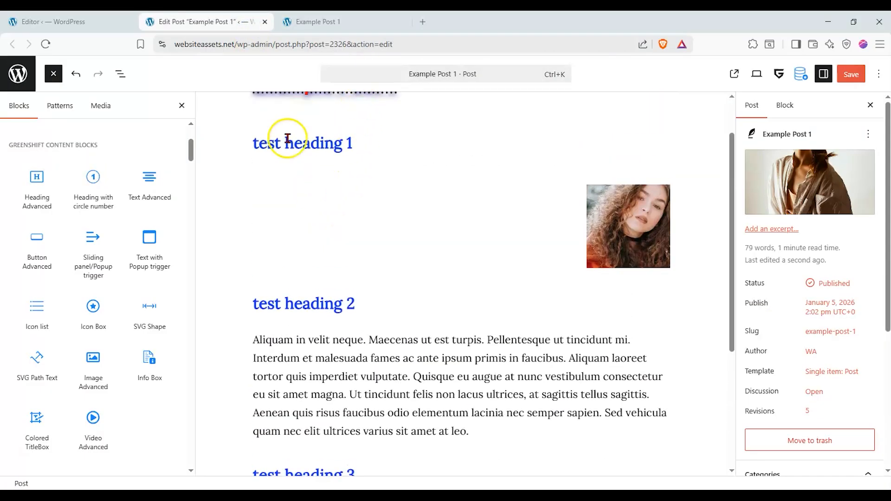
pyautogui.scroll(1, 307, 176)
pyautogui.scroll(-3, 367, 219)
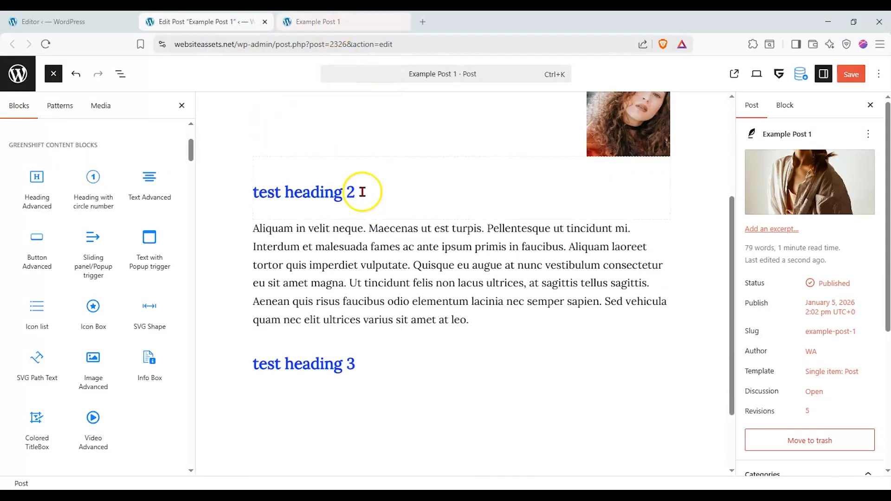
pyautogui.click(341, 24)
pyautogui.click(206, 22)
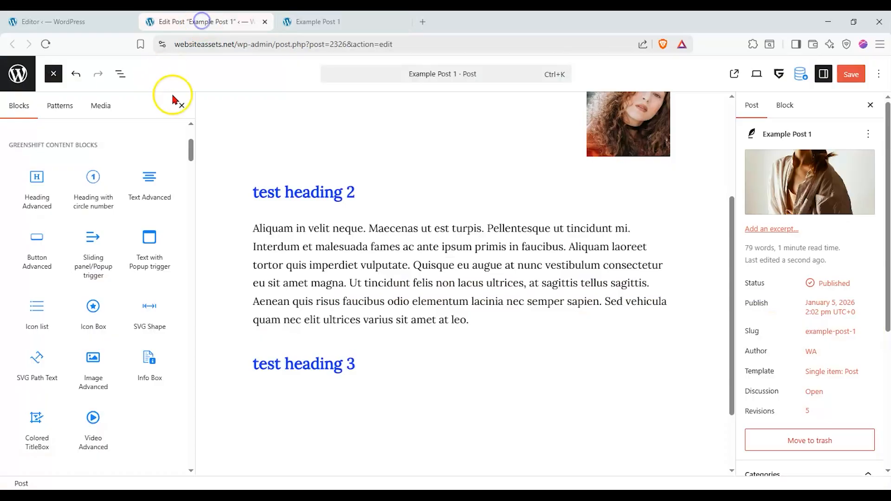
# - Leave the Example Post 1 editor without saving and create a new post titled "example post 4"
pyautogui.click(19, 74)
pyautogui.click(507, 118)
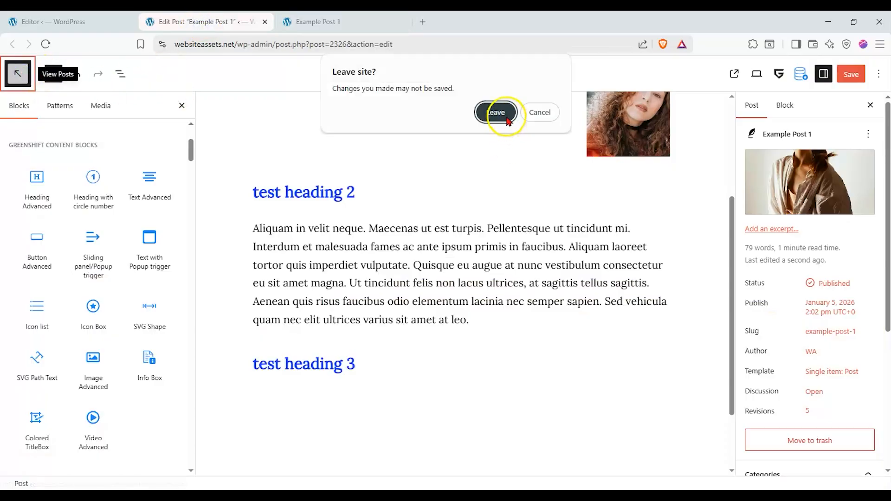
pyautogui.click(22, 77)
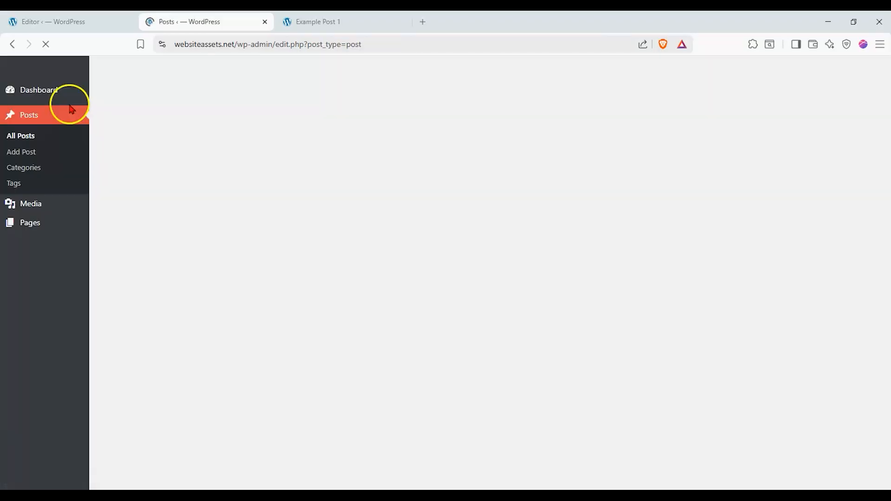
pyautogui.click(158, 94)
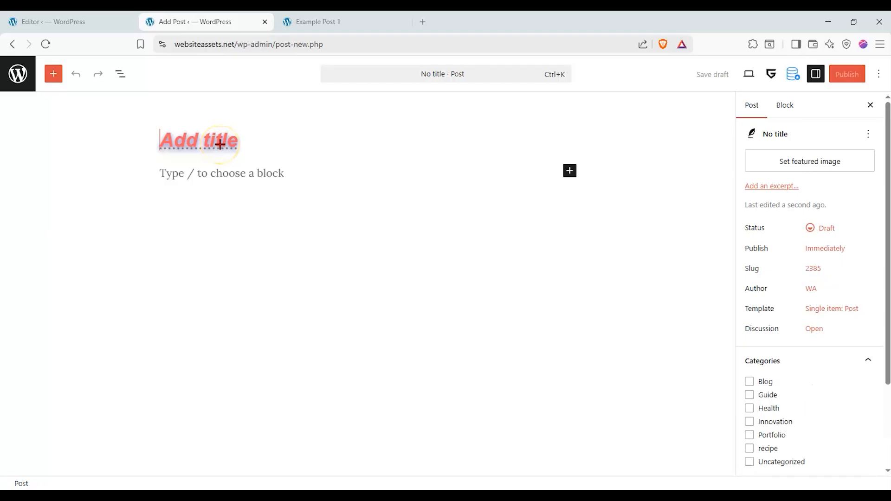
pyautogui.write('example post 4')
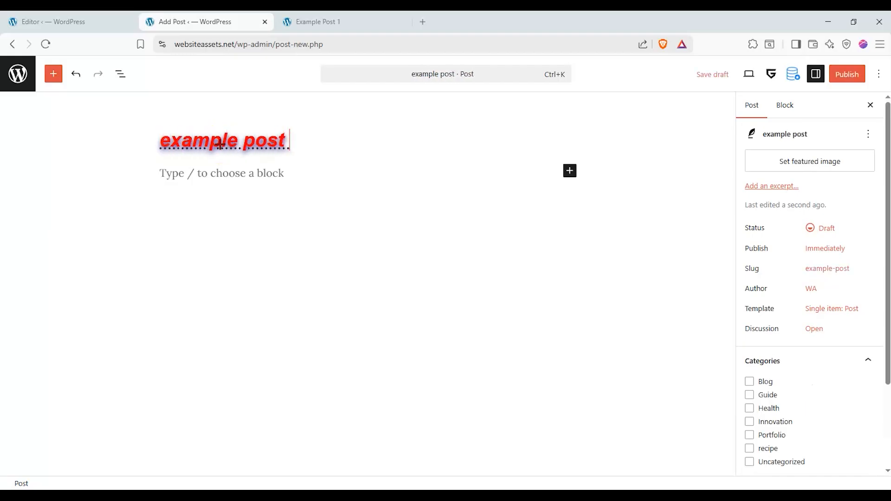
# - Open the media library for the new post's featured image and load more images
pyautogui.click(781, 163)
pyautogui.scroll(-10, 399, 267)
pyautogui.scroll(-3, 405, 272)
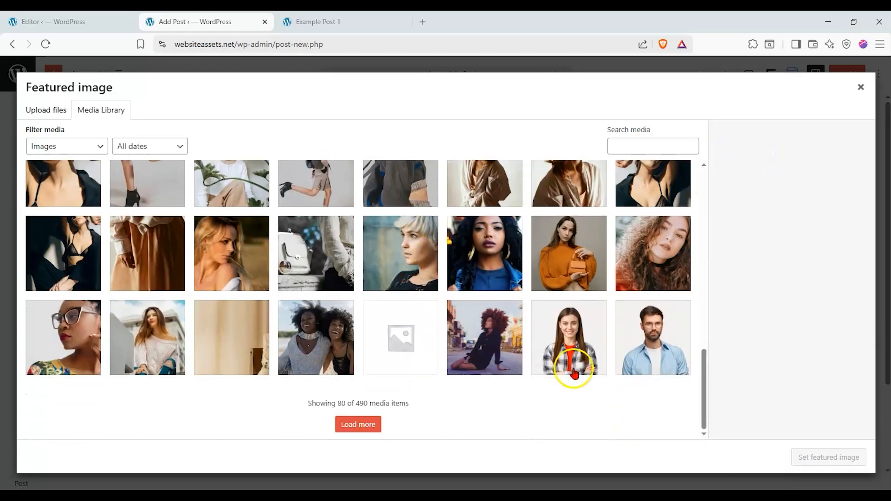
pyautogui.click(691, 358)
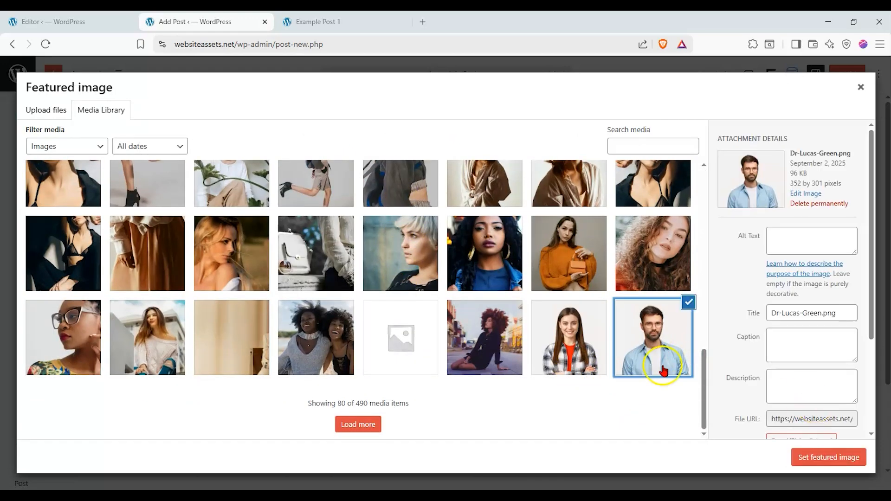
pyautogui.click(339, 426)
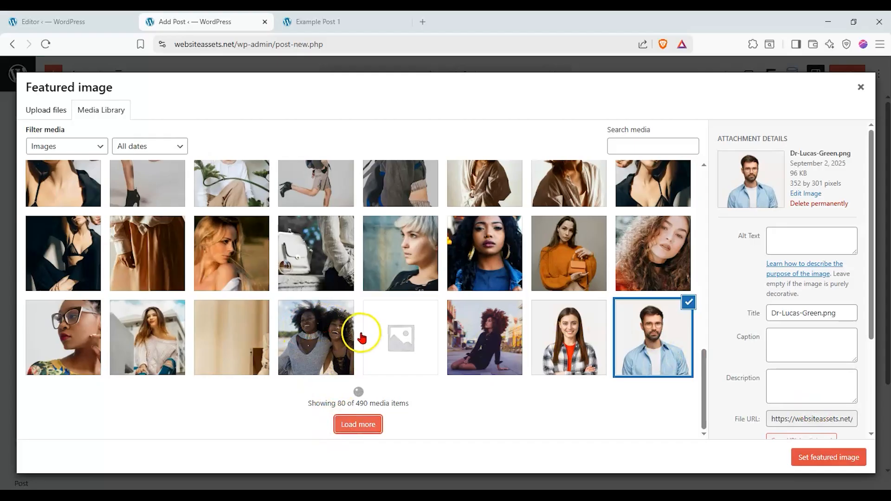
pyautogui.scroll(-6, 363, 338)
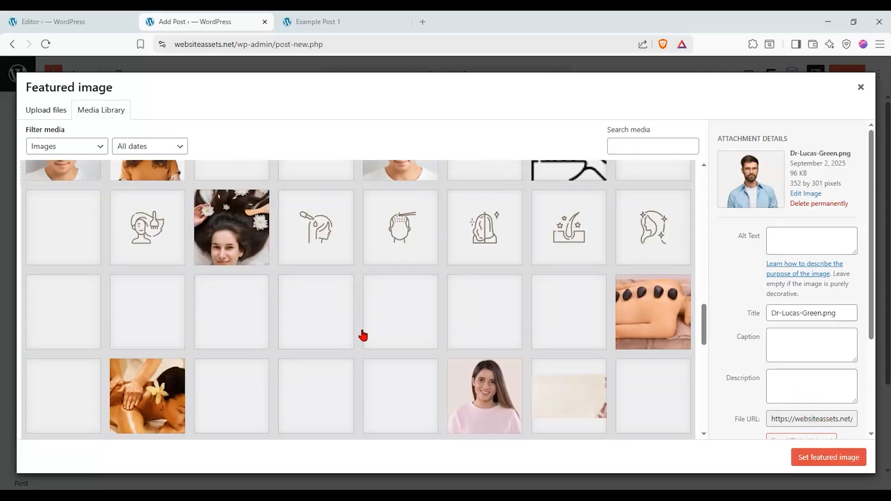
pyautogui.scroll(-3, 362, 335)
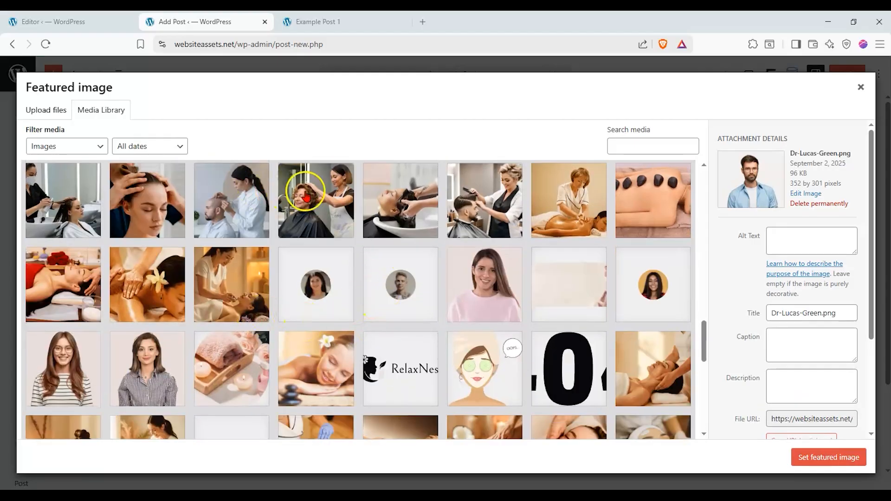
# - Try several salon and spa pictures from the media library as candidates for the featured image
pyautogui.click(305, 197)
pyautogui.click(488, 201)
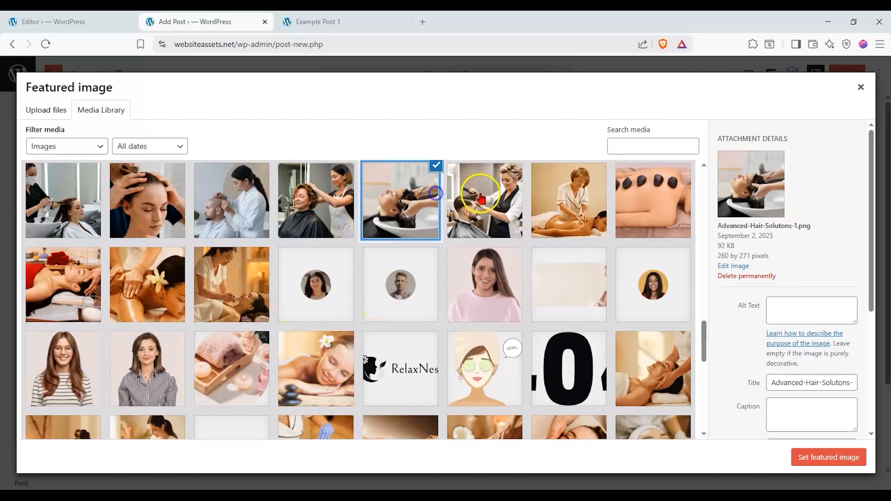
pyautogui.click(568, 430)
pyautogui.click(653, 369)
pyautogui.click(653, 426)
pyautogui.scroll(-10, 457, 287)
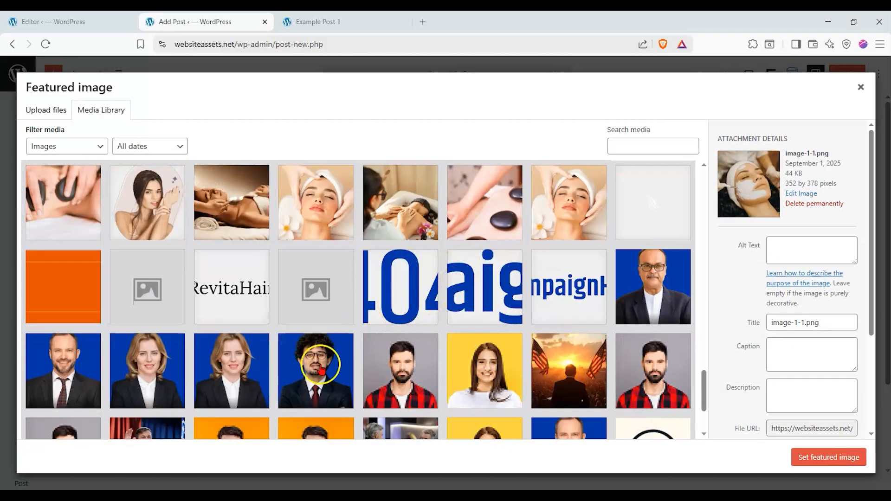
pyautogui.click(237, 198)
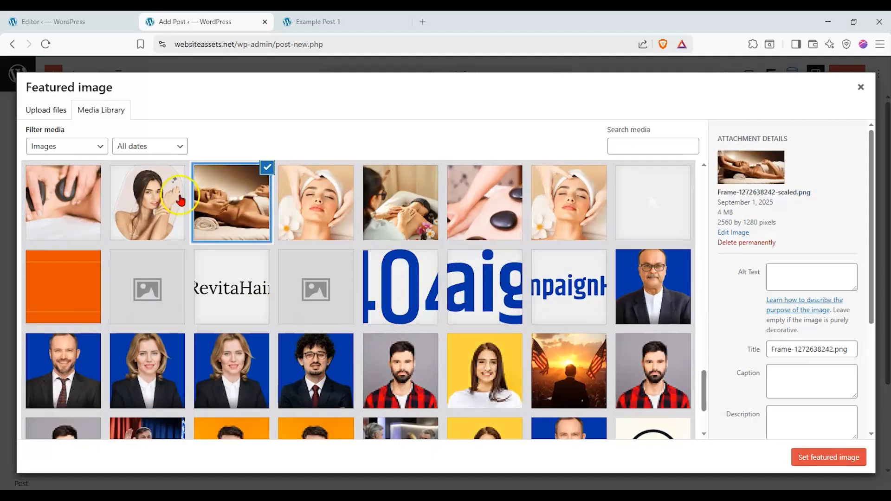
pyautogui.scroll(-1, 609, 326)
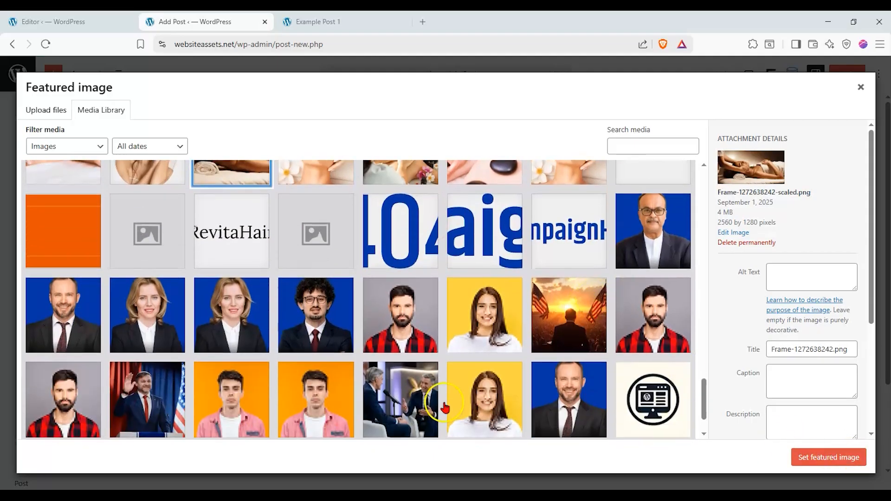
pyautogui.click(389, 399)
pyautogui.click(321, 394)
pyautogui.click(159, 378)
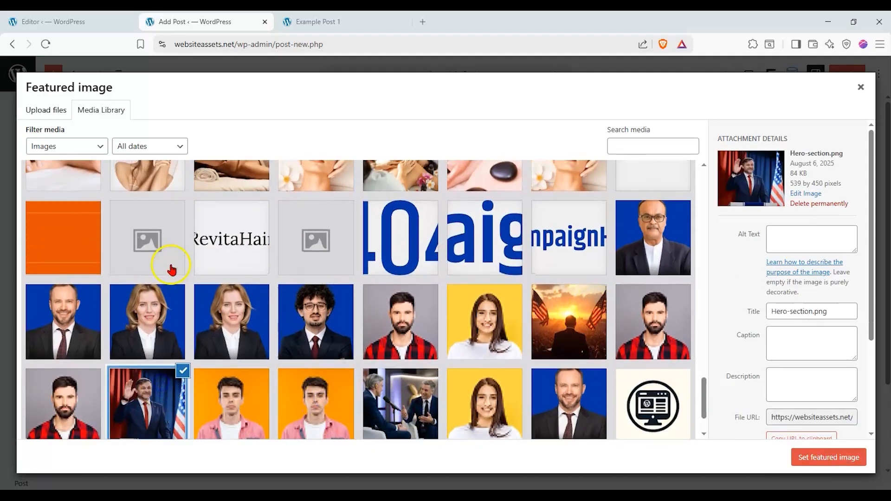
pyautogui.click(211, 174)
pyautogui.click(826, 457)
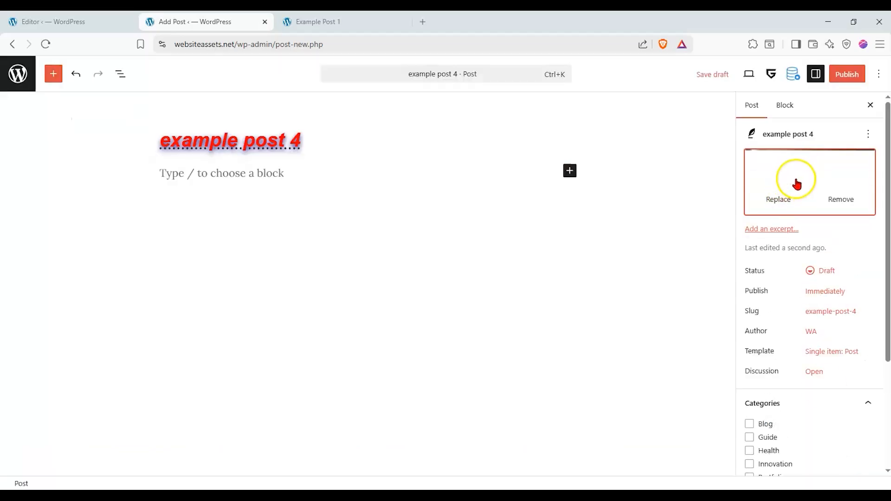
# - Add a Text Advanced block reading "this is some example text" and an H2 Heading Advanced block reading "intro" above it
pyautogui.click(54, 74)
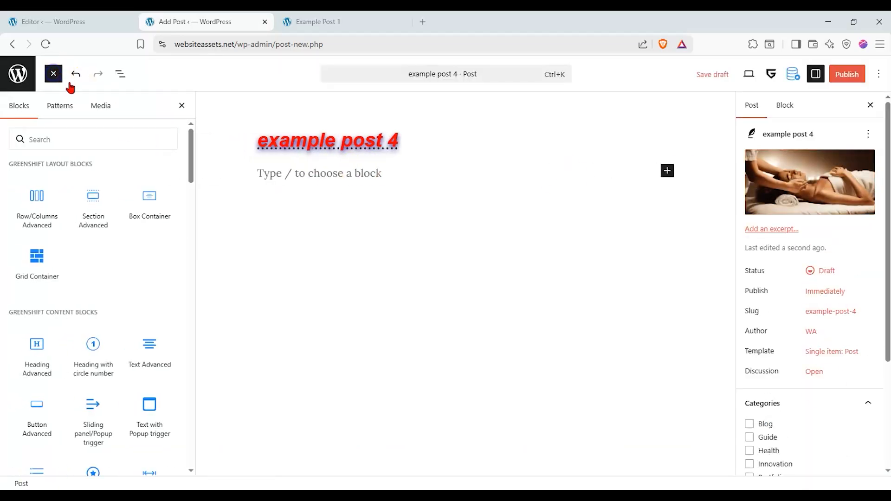
pyautogui.moveTo(162, 334); pyautogui.dragTo(345, 173)
pyautogui.write('this is some example text')
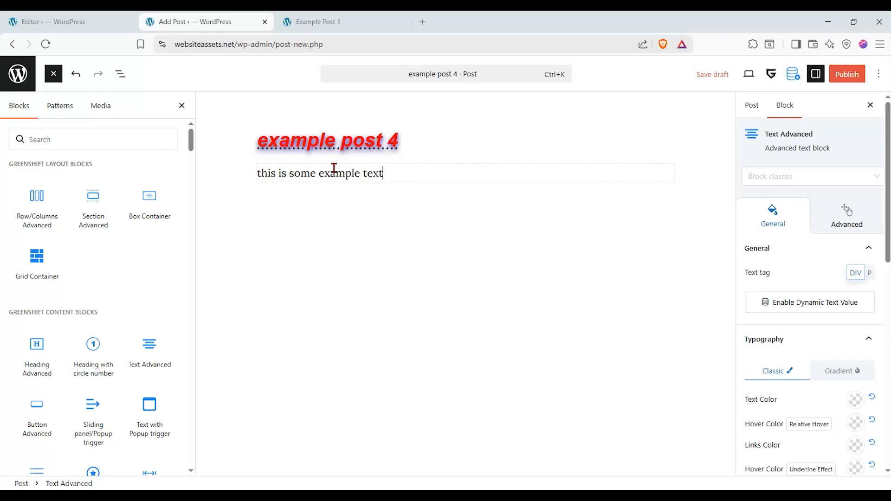
pyautogui.moveTo(58, 358); pyautogui.dragTo(365, 161)
pyautogui.write('int')
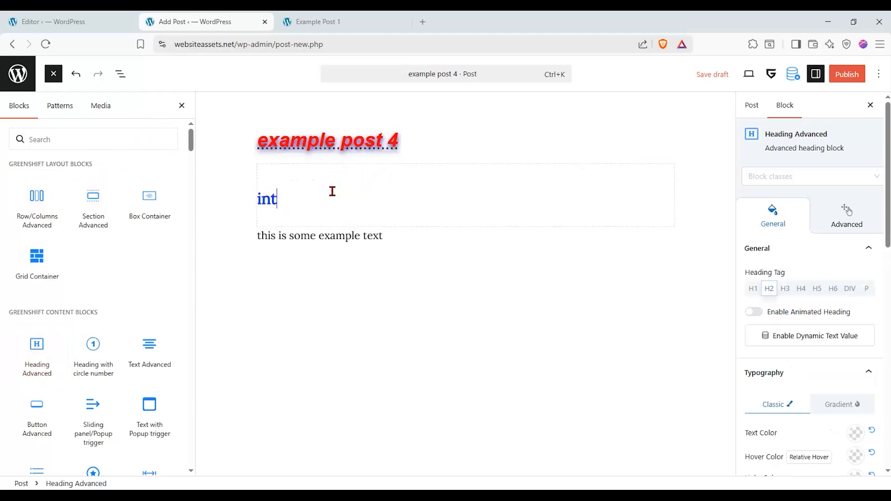
# - Add two more Heading Advanced blocks below the example text, reading "body" and "conclusion"
pyautogui.moveTo(37, 353); pyautogui.dragTo(285, 276)
pyautogui.write('body')
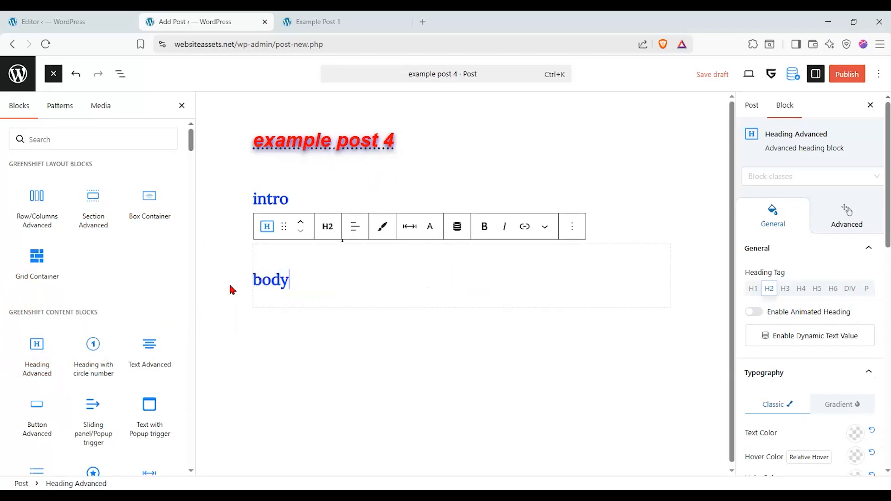
pyautogui.moveTo(56, 369); pyautogui.dragTo(279, 303)
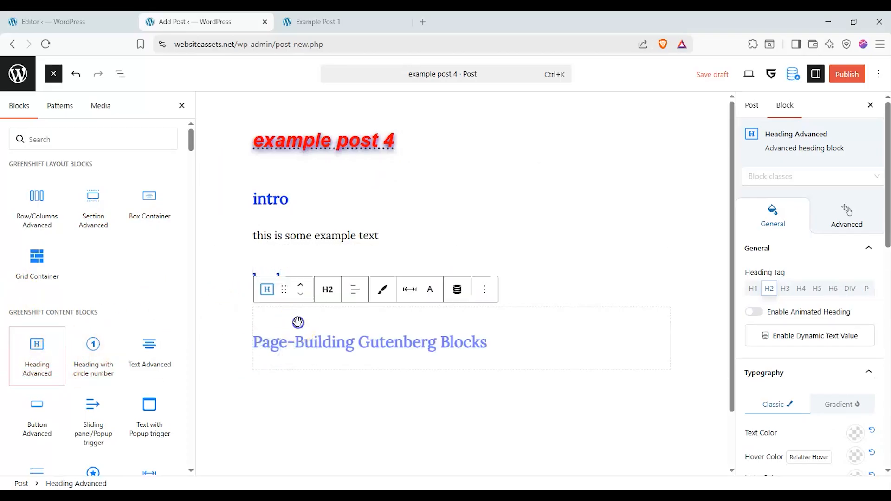
pyautogui.write('conclus')
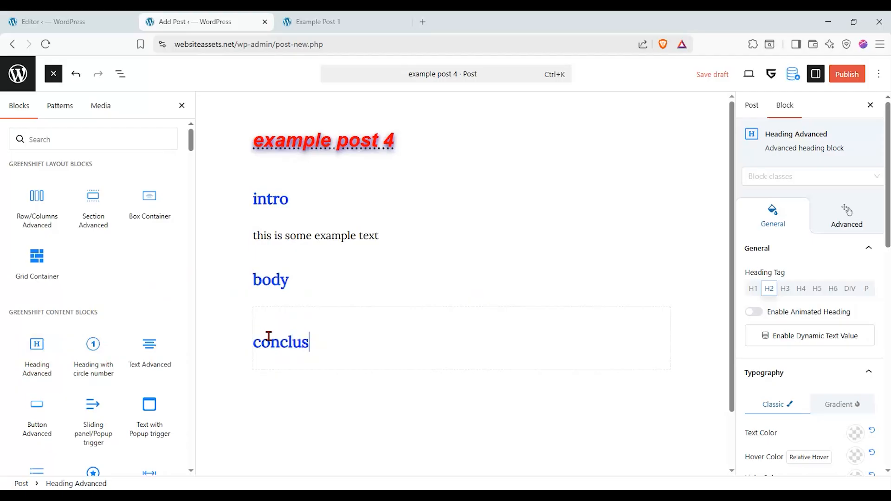
pyautogui.write('uio')
pyautogui.press('BackSpace')
pyautogui.press('BackSpace')
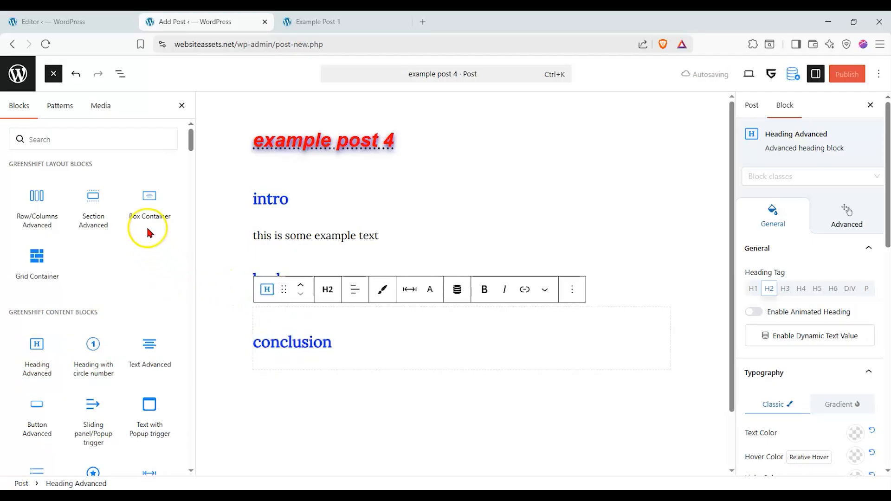
# - Insert Text Advanced blocks under the body and conclusion headings and write "this is where all the info will go" under body
pyautogui.moveTo(91, 352)
pyautogui.moveTo(148, 350); pyautogui.dragTo(295, 382)
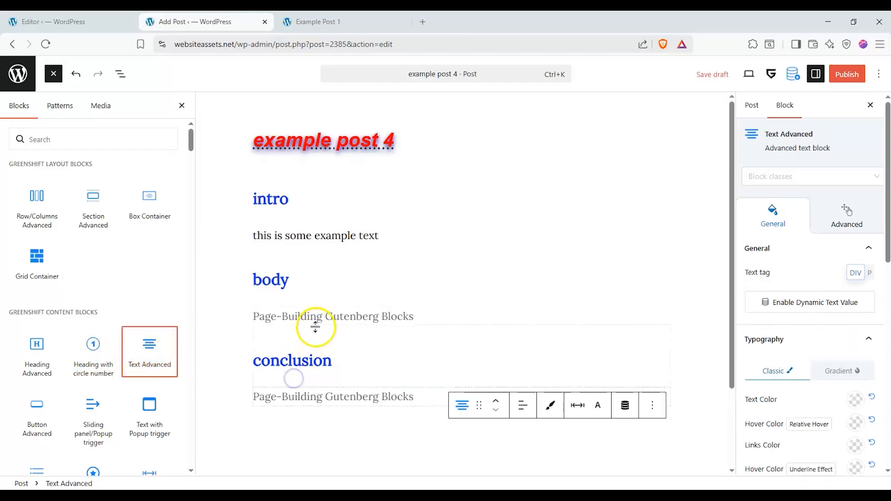
pyautogui.click(322, 315)
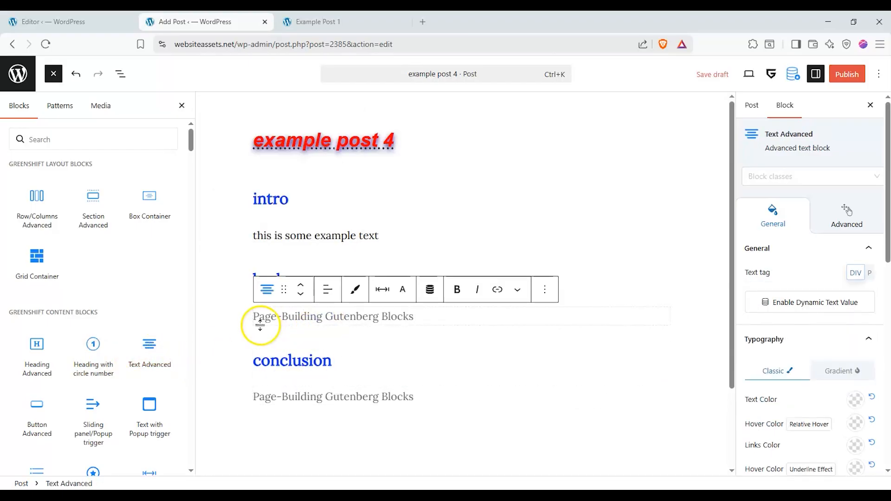
pyautogui.write('this is where all the info will go')
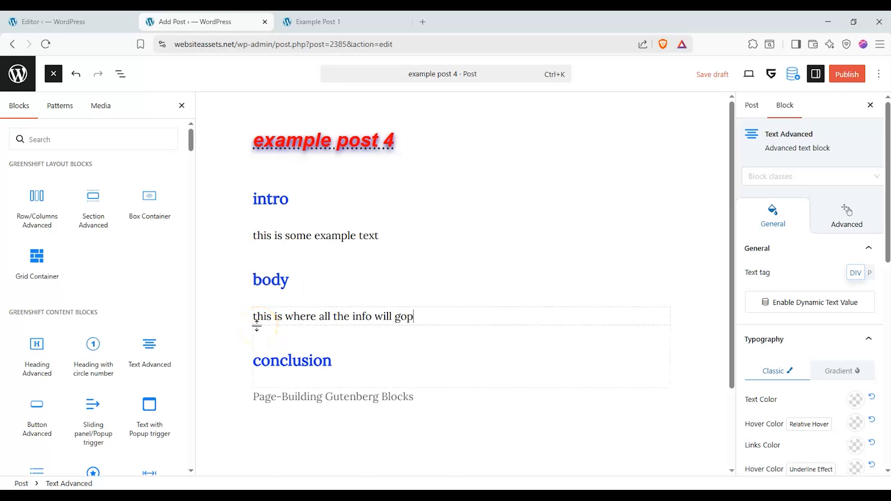
# - Write "in conclusion, greenshift is pretty good!" in the text block under the conclusion heading
pyautogui.click(274, 394)
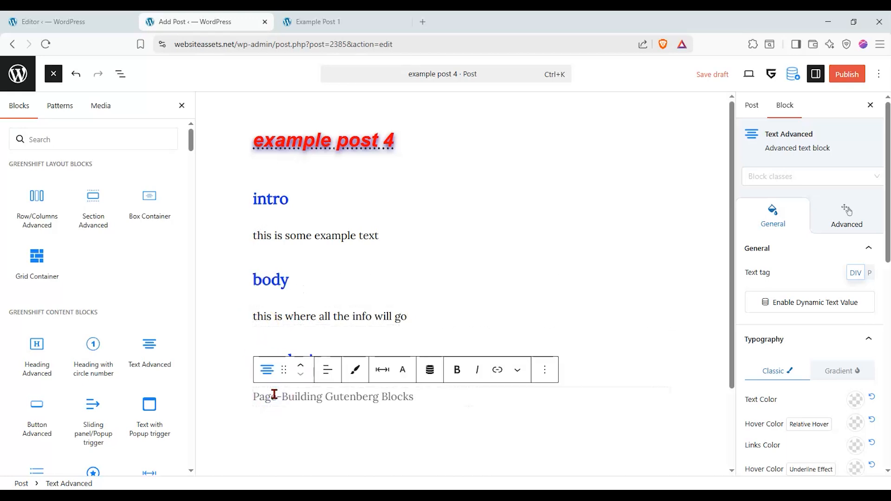
pyautogui.write('in')
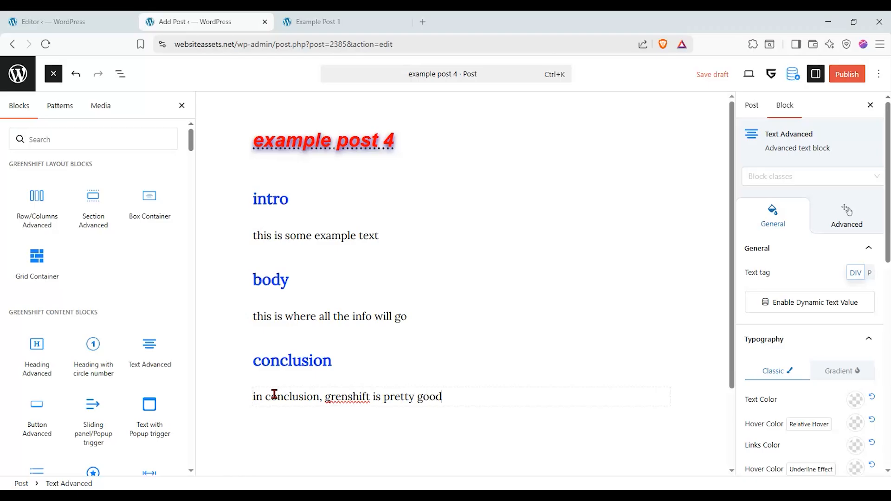
pyautogui.click(333, 398)
pyautogui.write('e')
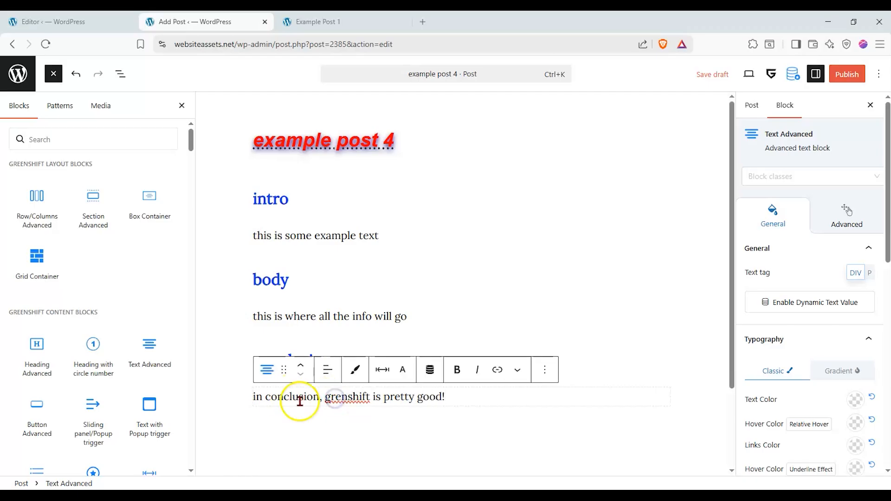
# - Insert an Image Advanced block between the body heading and its text, using bg-002.jpg from the media library
pyautogui.scroll(-2, 91, 228)
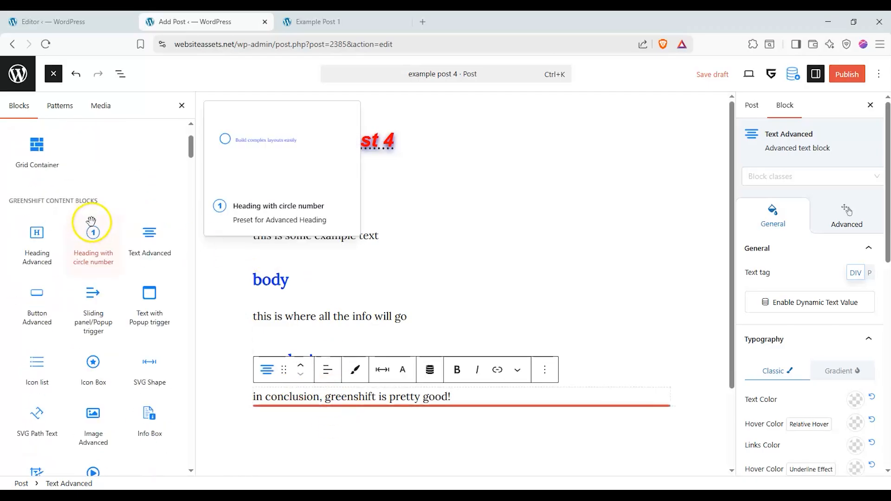
pyautogui.moveTo(93, 413); pyautogui.dragTo(334, 277)
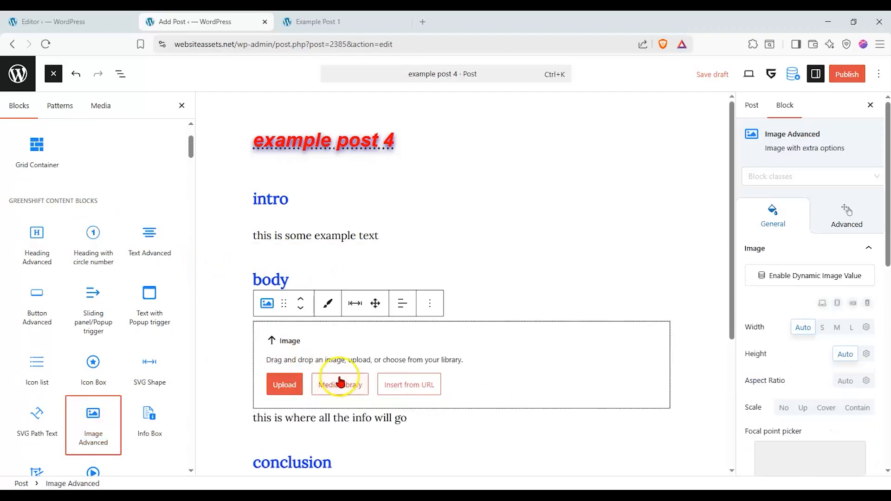
pyautogui.click(340, 383)
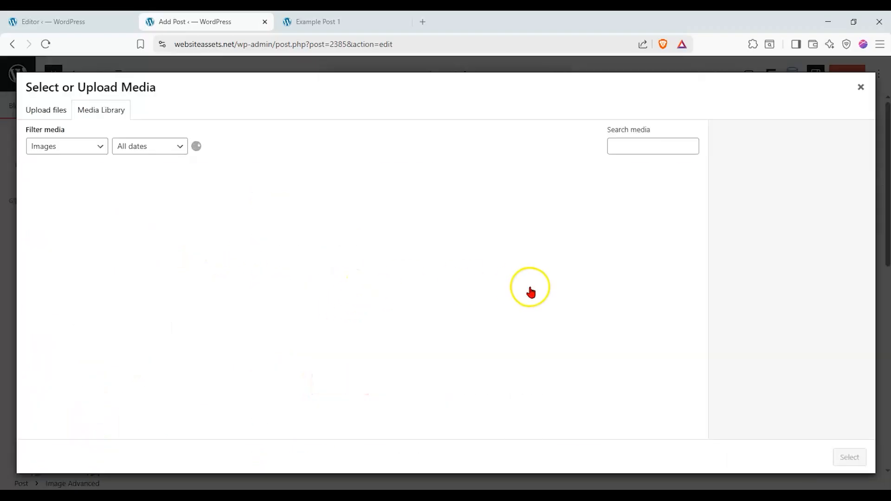
pyautogui.scroll(-10, 531, 284)
pyautogui.click(481, 292)
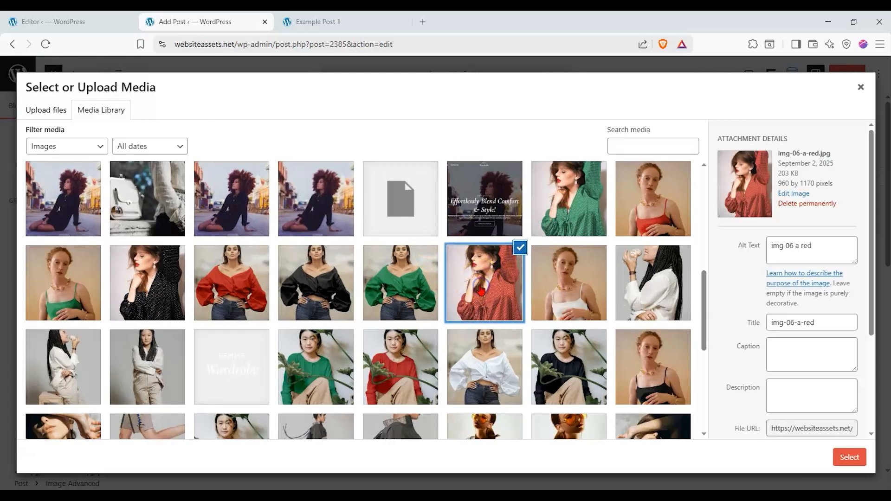
pyautogui.scroll(-10, 481, 291)
pyautogui.click(358, 429)
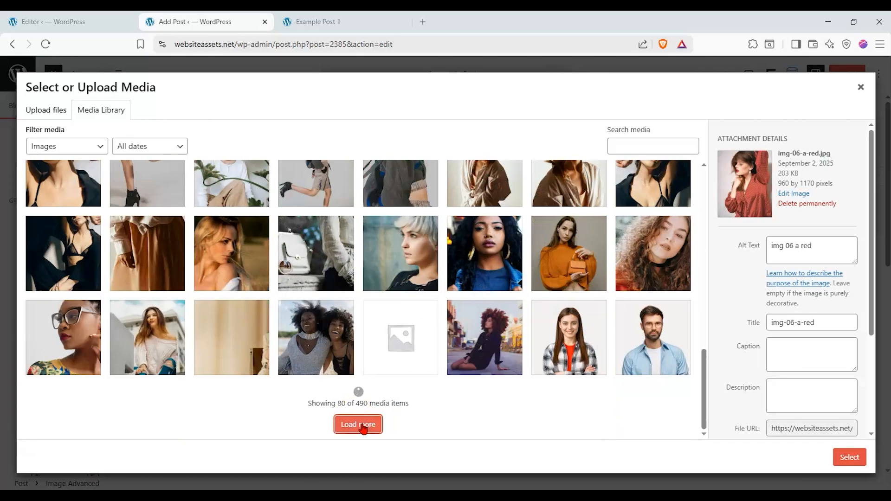
pyautogui.click(341, 258)
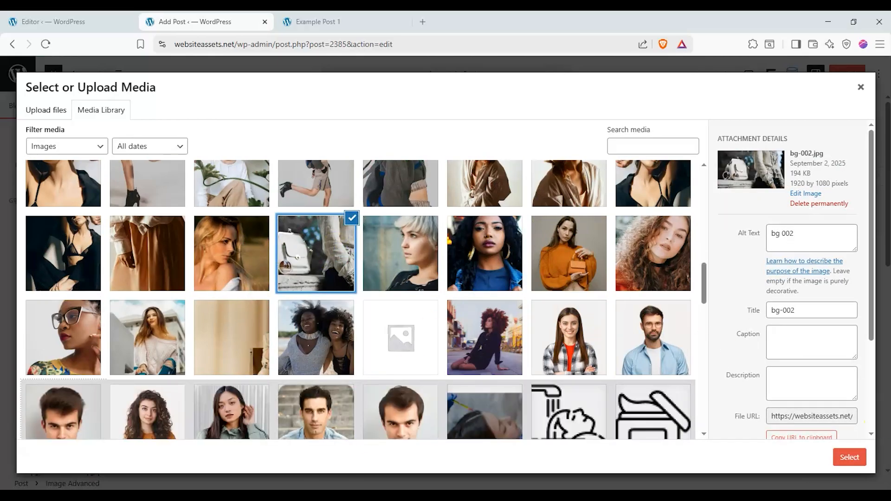
pyautogui.click(849, 457)
# - Set the handbag image's width to M and align it to the center
pyautogui.scroll(-2, 533, 342)
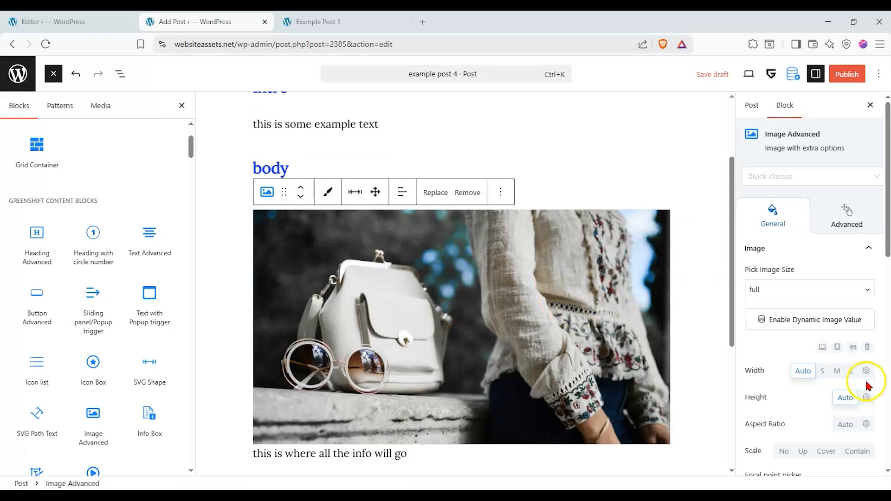
pyautogui.click(822, 370)
pyautogui.click(833, 371)
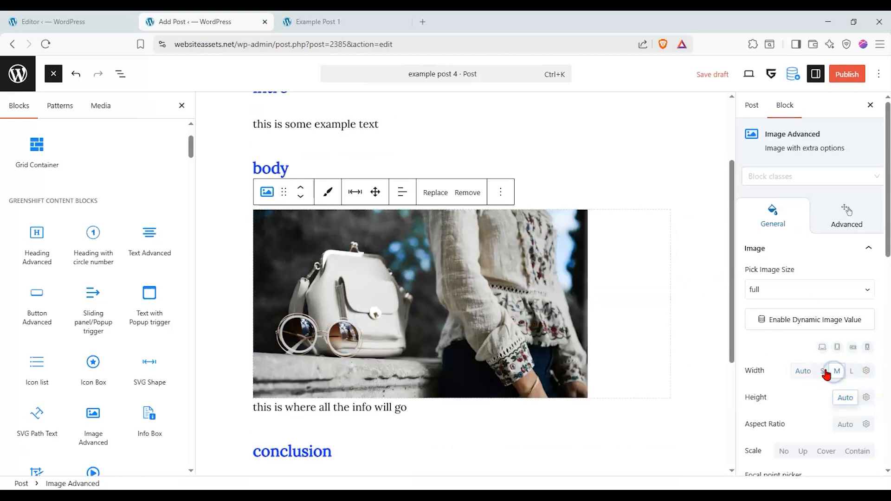
pyautogui.scroll(-5, 831, 371)
pyautogui.click(844, 372)
# - Publish example post 4, open its live page and look through the whole layout
pyautogui.click(838, 77)
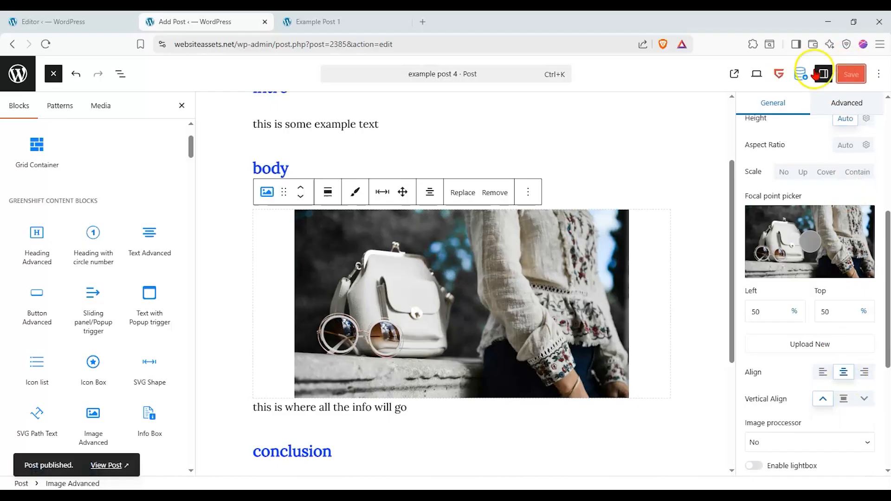
pyautogui.click(735, 71)
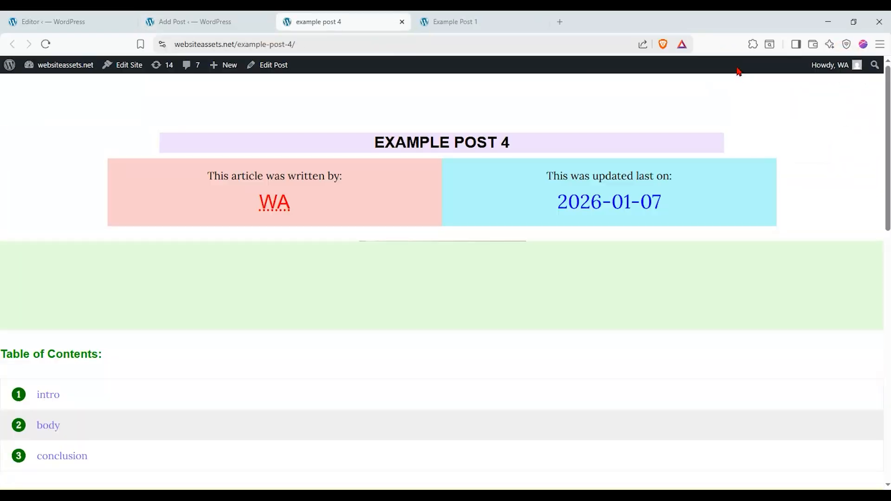
pyautogui.scroll(-12, 620, 148)
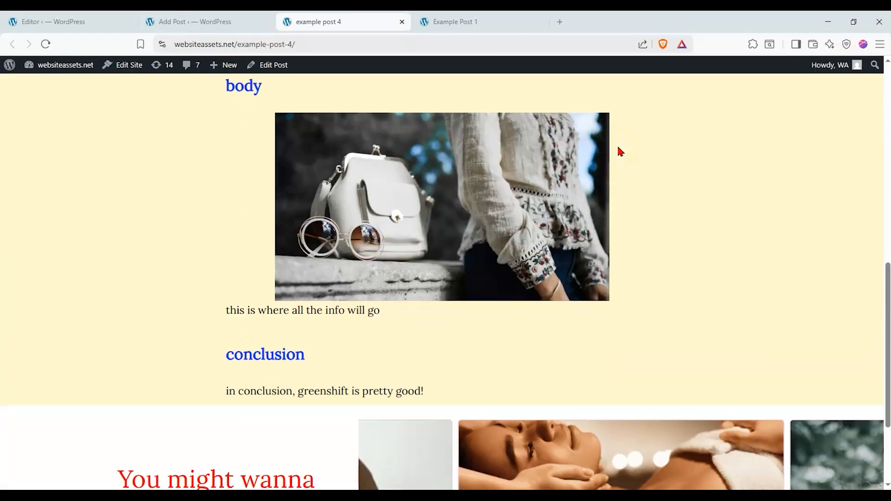
pyautogui.scroll(12, 617, 151)
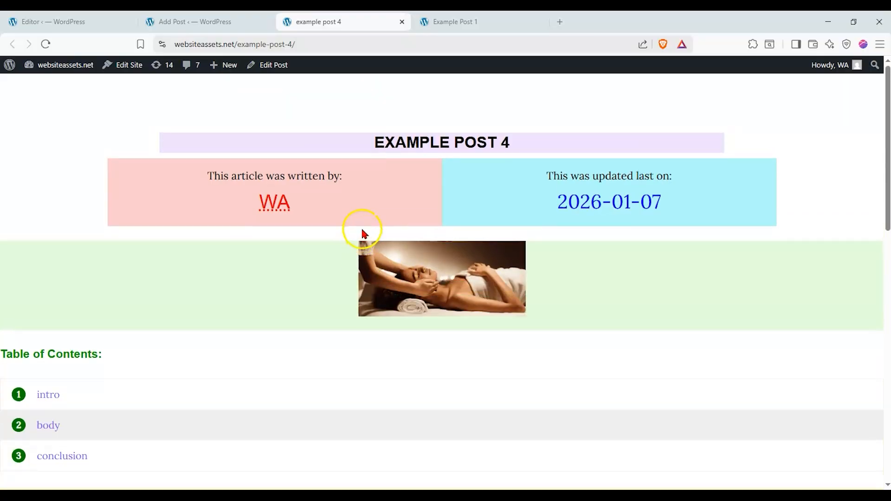
pyautogui.scroll(-10, 247, 144)
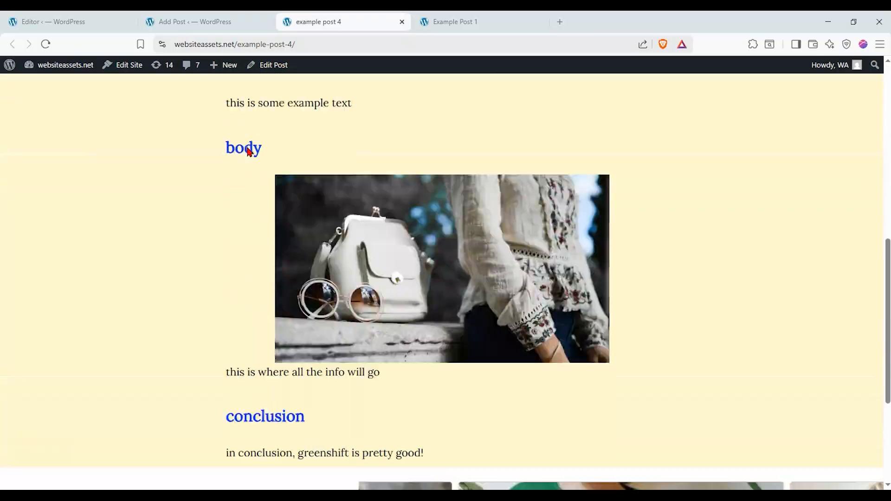
# - Compare the title and headings in the post editor with the table of contents on the live page
pyautogui.click(234, 23)
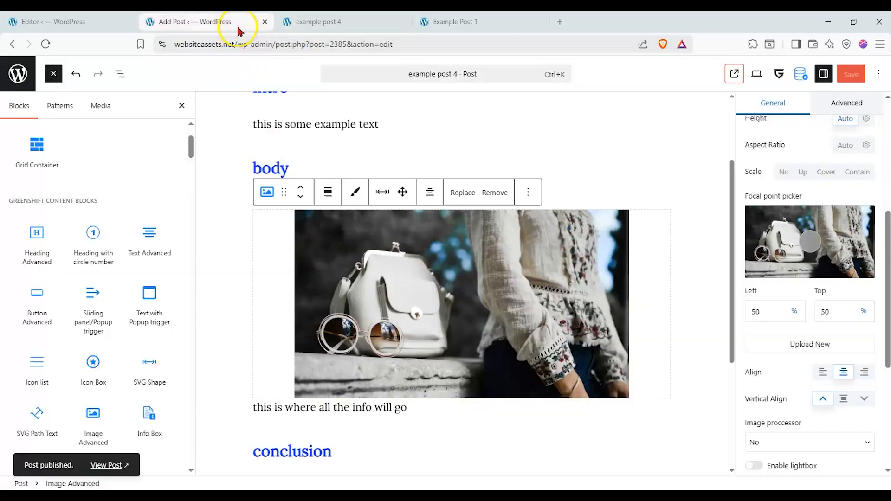
pyautogui.scroll(2, 276, 163)
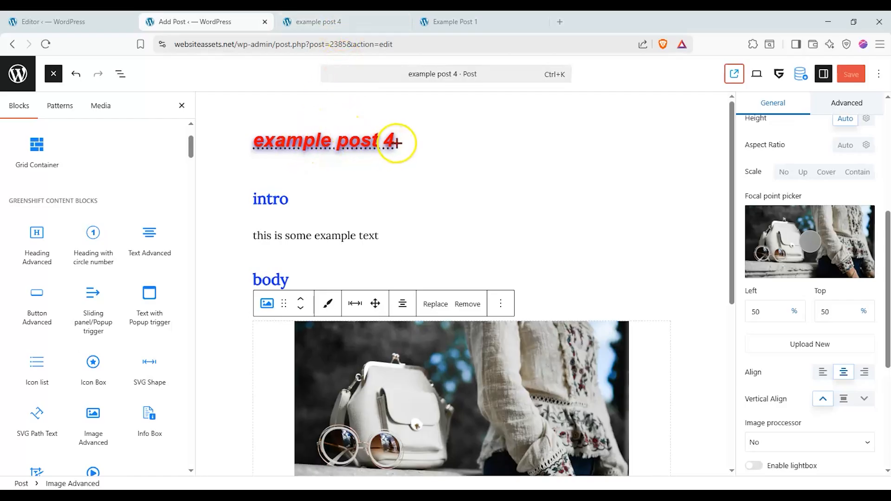
pyautogui.click(310, 26)
pyautogui.scroll(8, 139, 235)
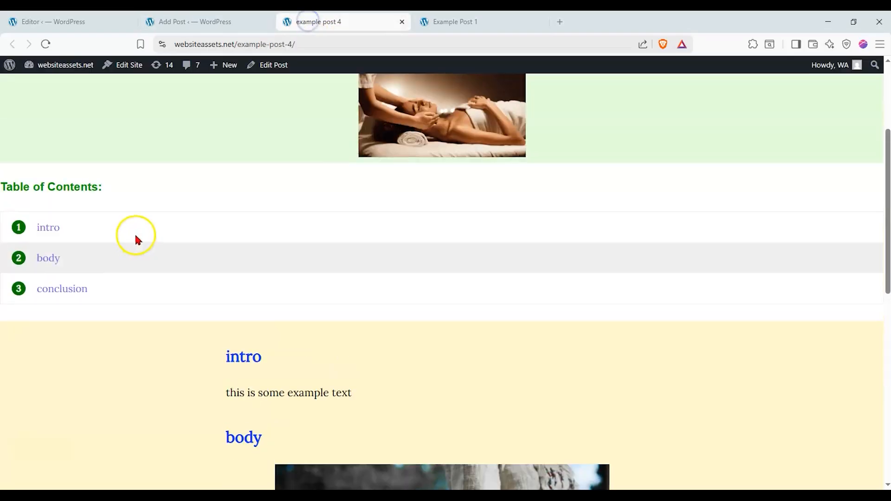
pyautogui.scroll(-9, 147, 232)
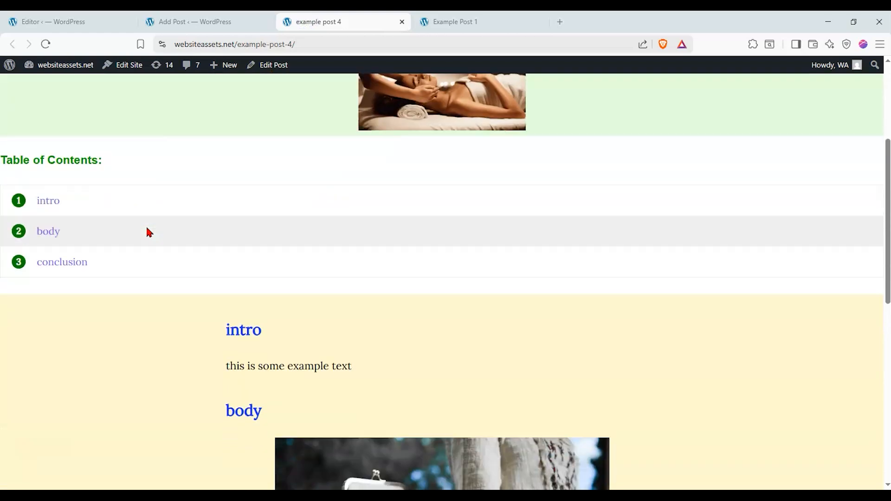
pyautogui.scroll(5, 149, 232)
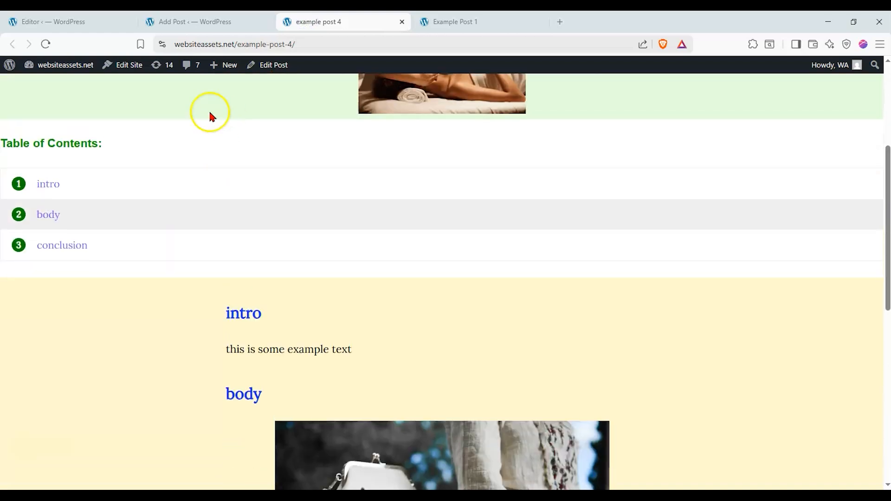
# - Compare the content blocks in the post editor with the live page's header, featured image and body section
pyautogui.click(249, 22)
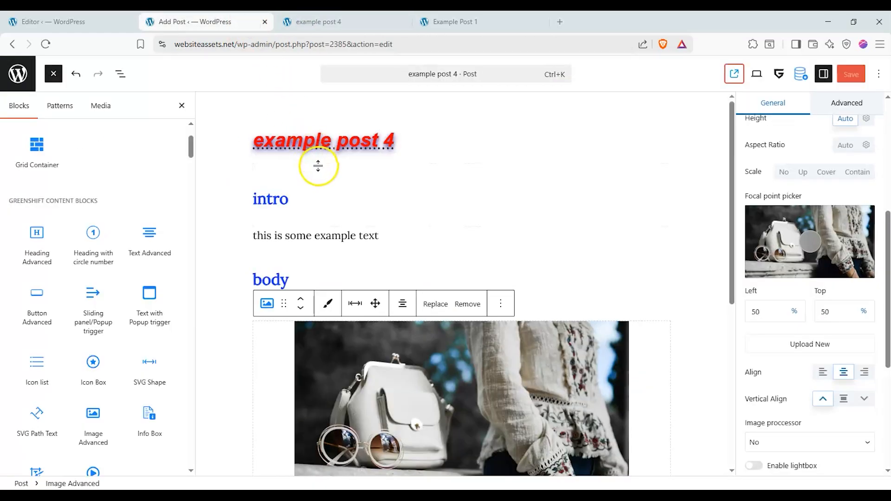
pyautogui.click(356, 23)
pyautogui.scroll(3, 207, 258)
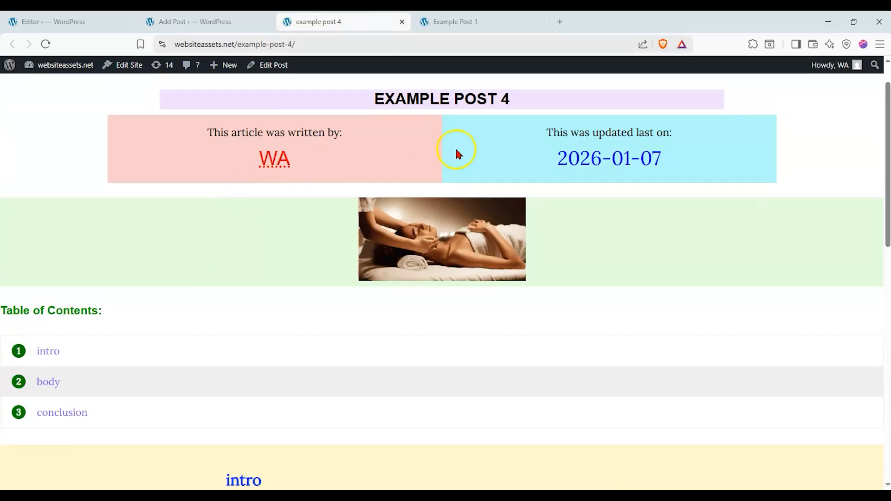
pyautogui.scroll(-3, 515, 150)
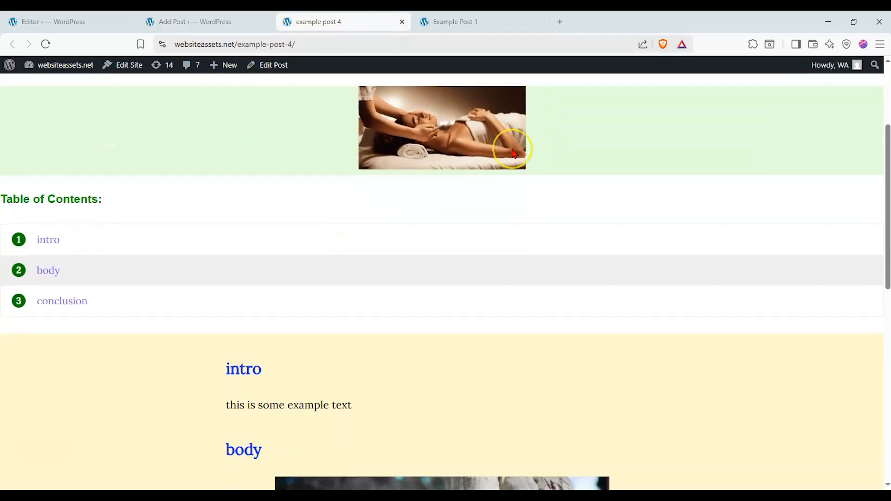
pyautogui.scroll(-2, 512, 149)
pyautogui.scroll(1, 511, 147)
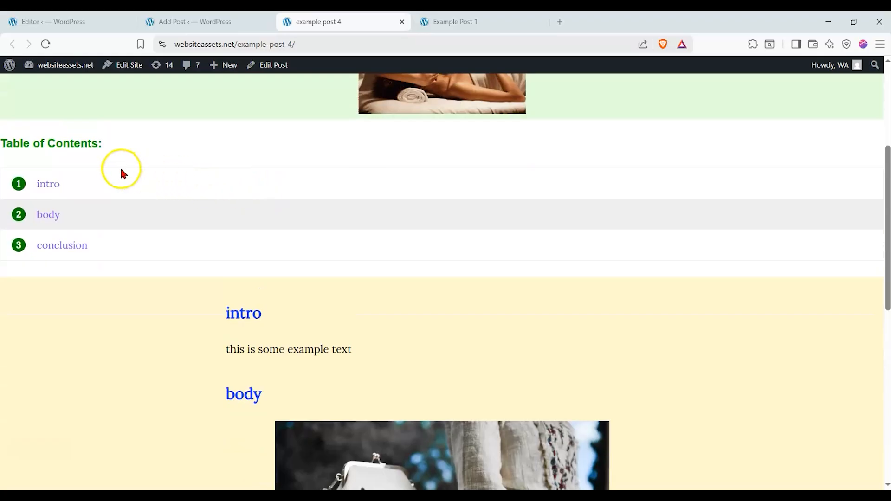
pyautogui.scroll(-5, 119, 165)
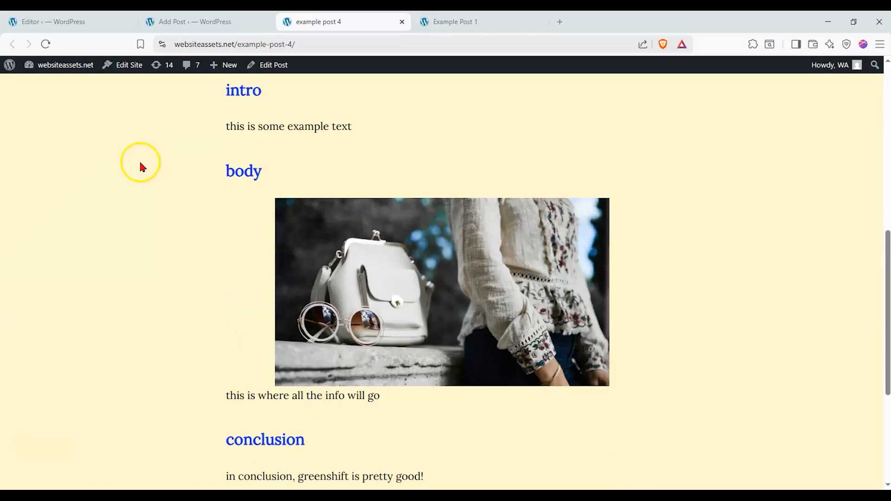
pyautogui.scroll(2, 149, 158)
pyautogui.click(233, 22)
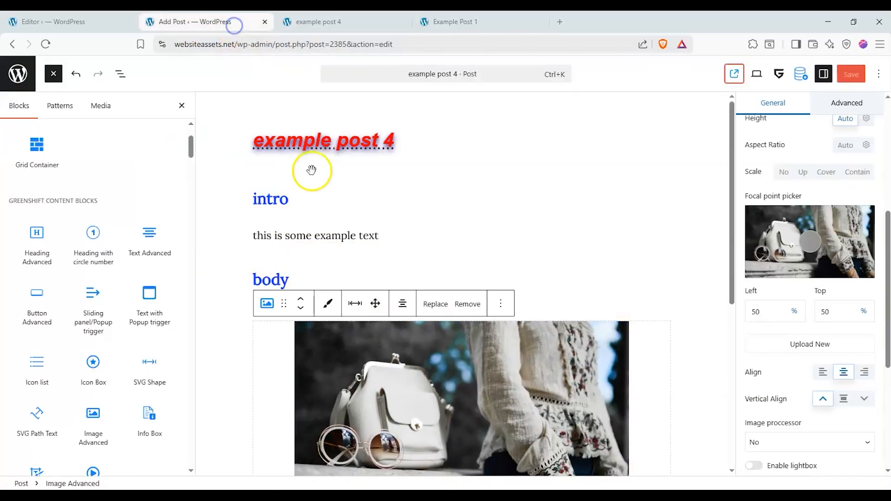
pyautogui.scroll(-3, 306, 186)
pyautogui.scroll(2, 300, 181)
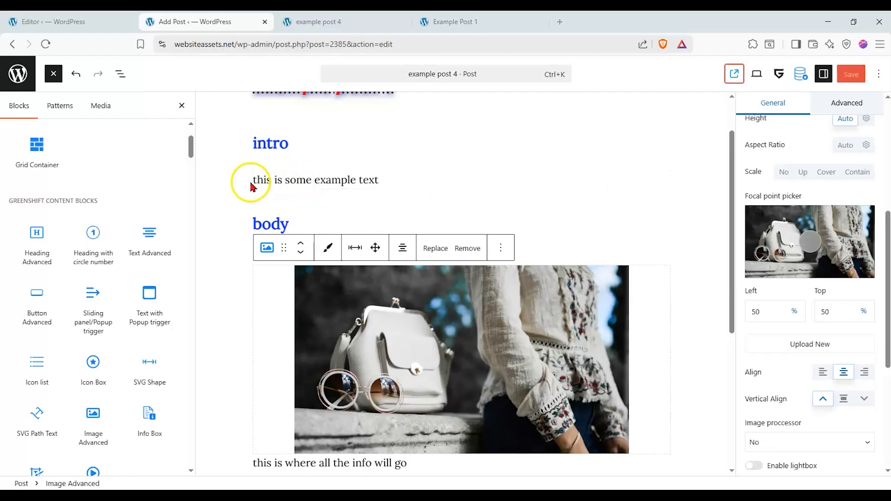
pyautogui.scroll(-4, 308, 146)
pyautogui.scroll(1, 309, 139)
# - On the live page, move the related posts slider back two posts and return to the post title
pyautogui.click(318, 22)
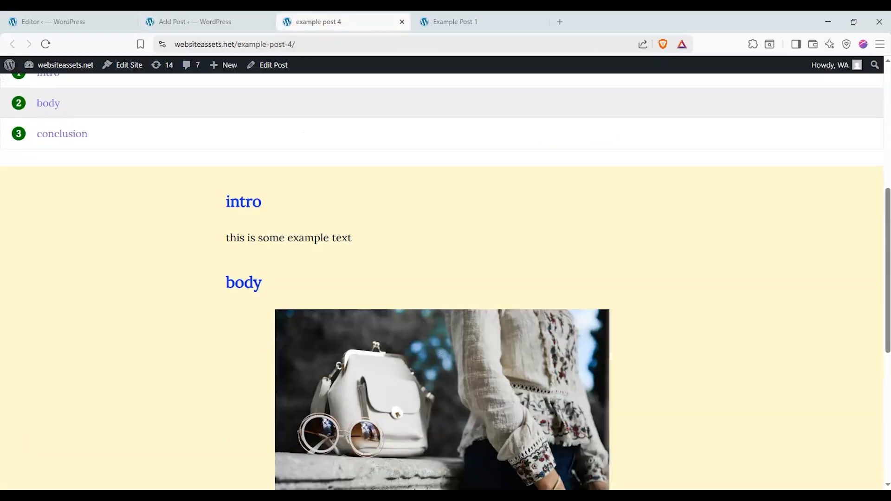
pyautogui.scroll(-6, 293, 175)
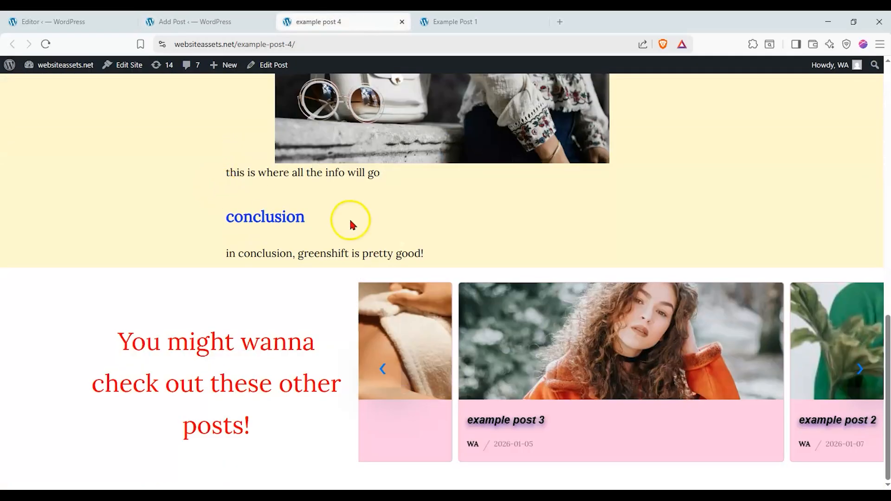
pyautogui.click(381, 362)
pyautogui.click(382, 361)
pyautogui.scroll(10, 325, 324)
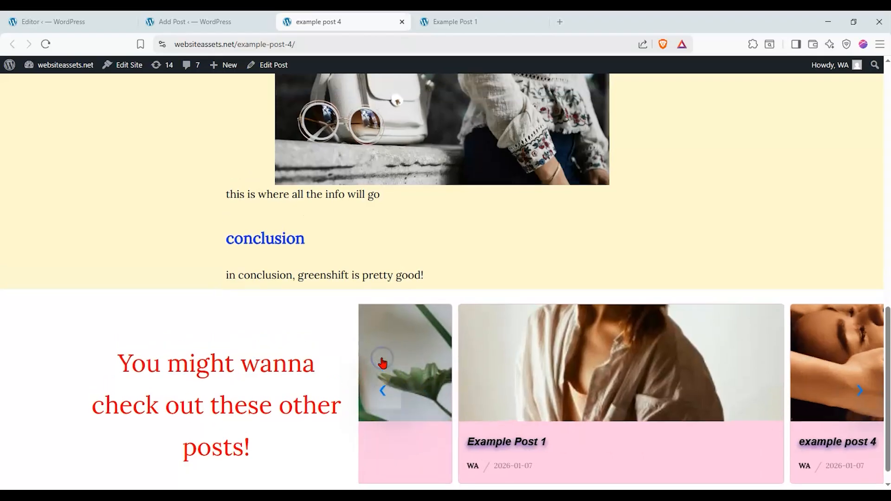
pyautogui.scroll(5, 269, 343)
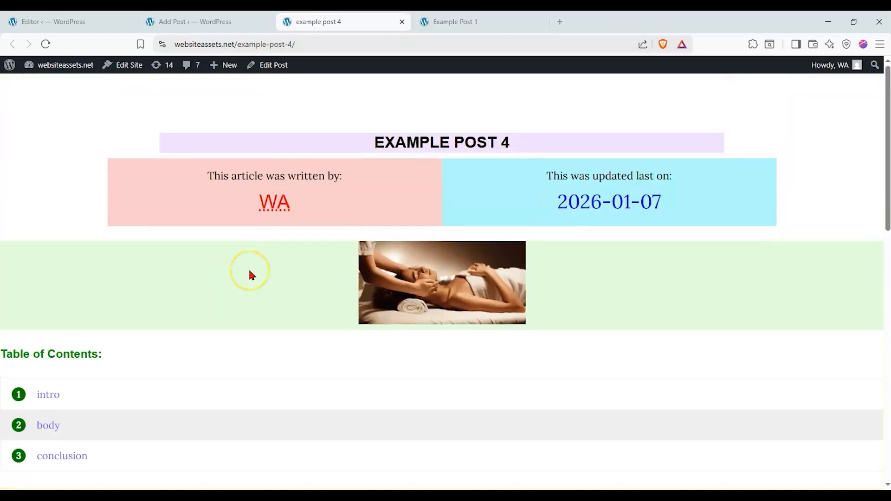
# - Open example post 2 from the related posts slider, go on to Example Post 1, and examine its template layout
pyautogui.scroll(-8, 249, 271)
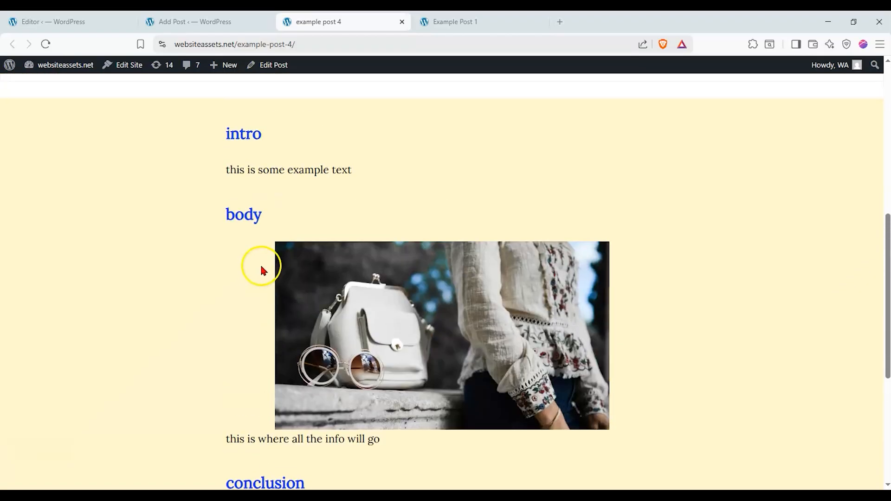
pyautogui.scroll(-6, 261, 267)
pyautogui.click(437, 325)
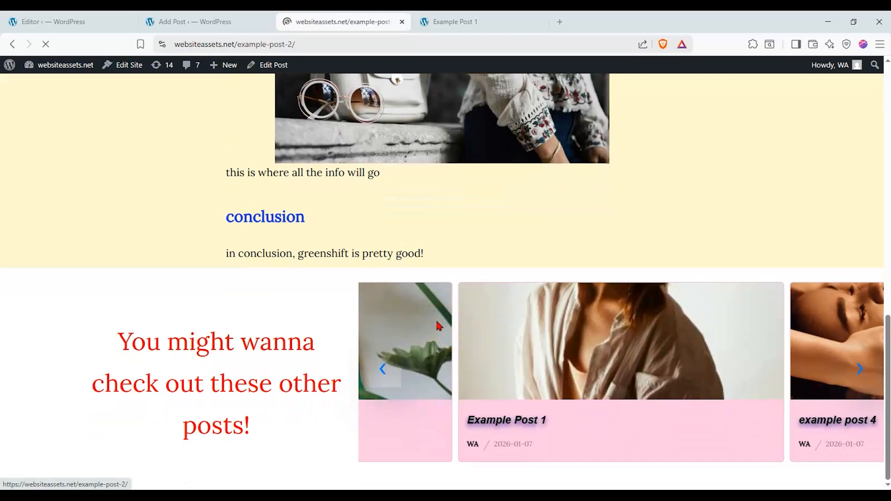
pyautogui.scroll(-10, 439, 321)
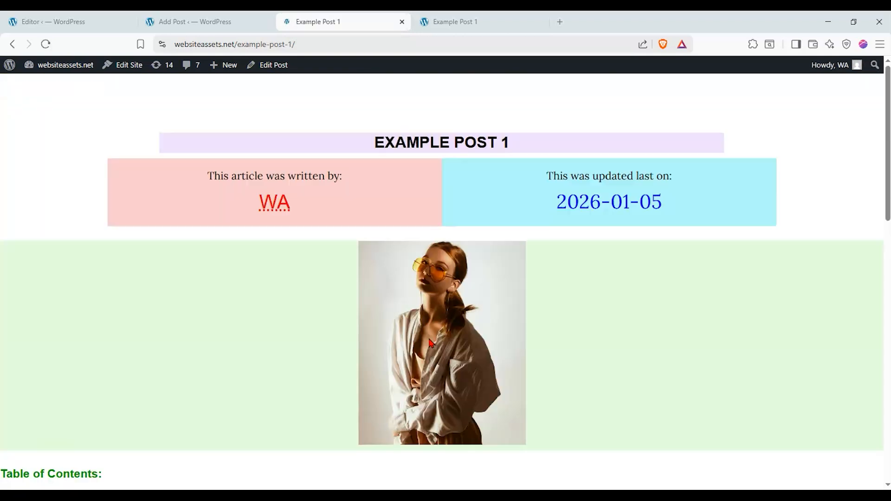
pyautogui.scroll(-10, 428, 339)
pyautogui.scroll(-5, 431, 336)
pyautogui.scroll(15, 434, 333)
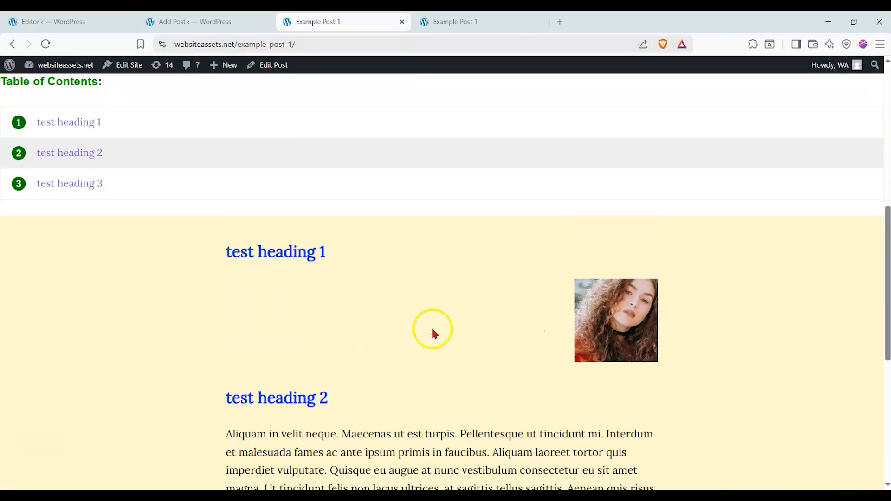